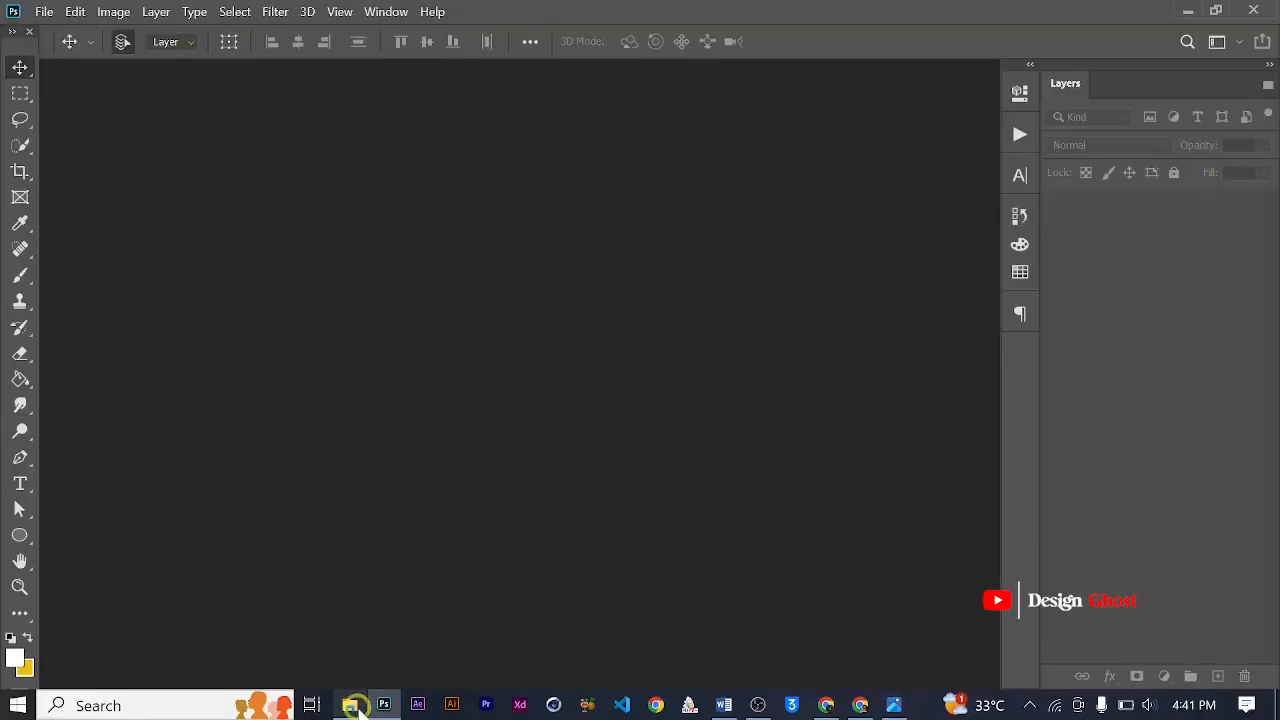
Review the source images in the Barbecue folder under Downloads and the design's two colour codes
{"action": "left_click", "coordinate": [350, 705]}
{"action": "left_click_drag", "start_coordinate": [758, 441], "coordinate": [262, 252]}
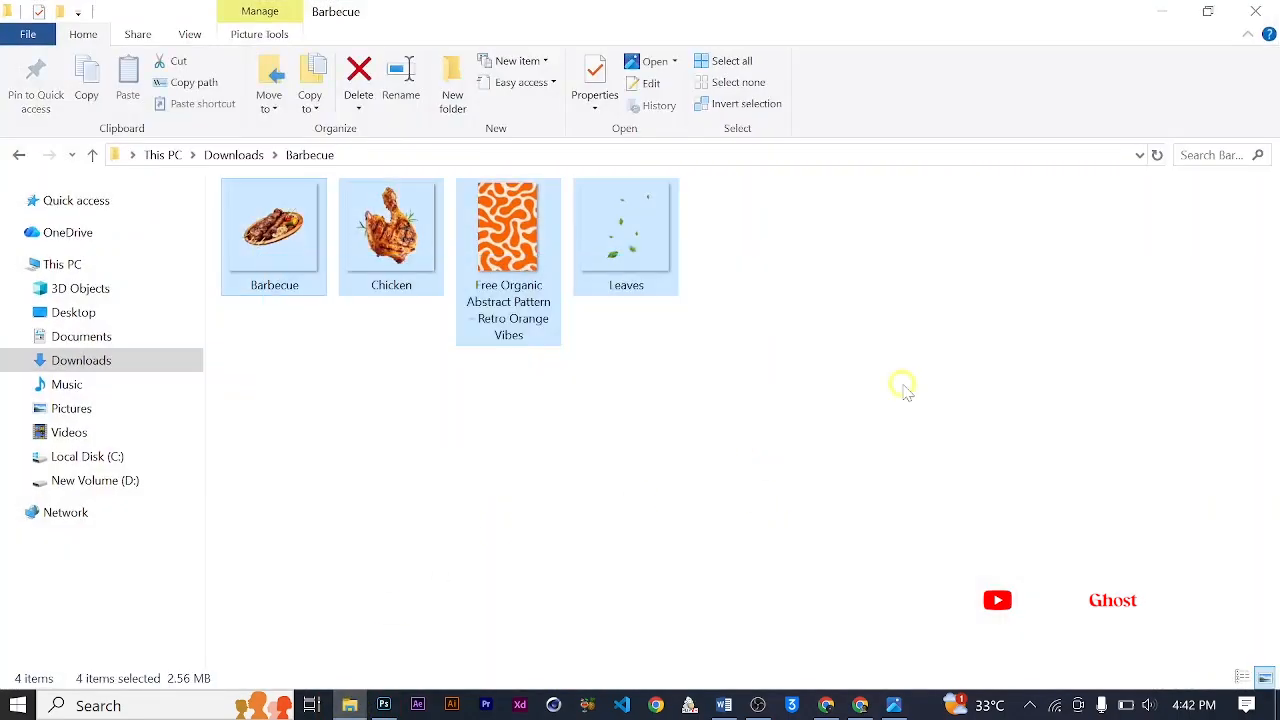
{"action": "left_click", "coordinate": [903, 390]}
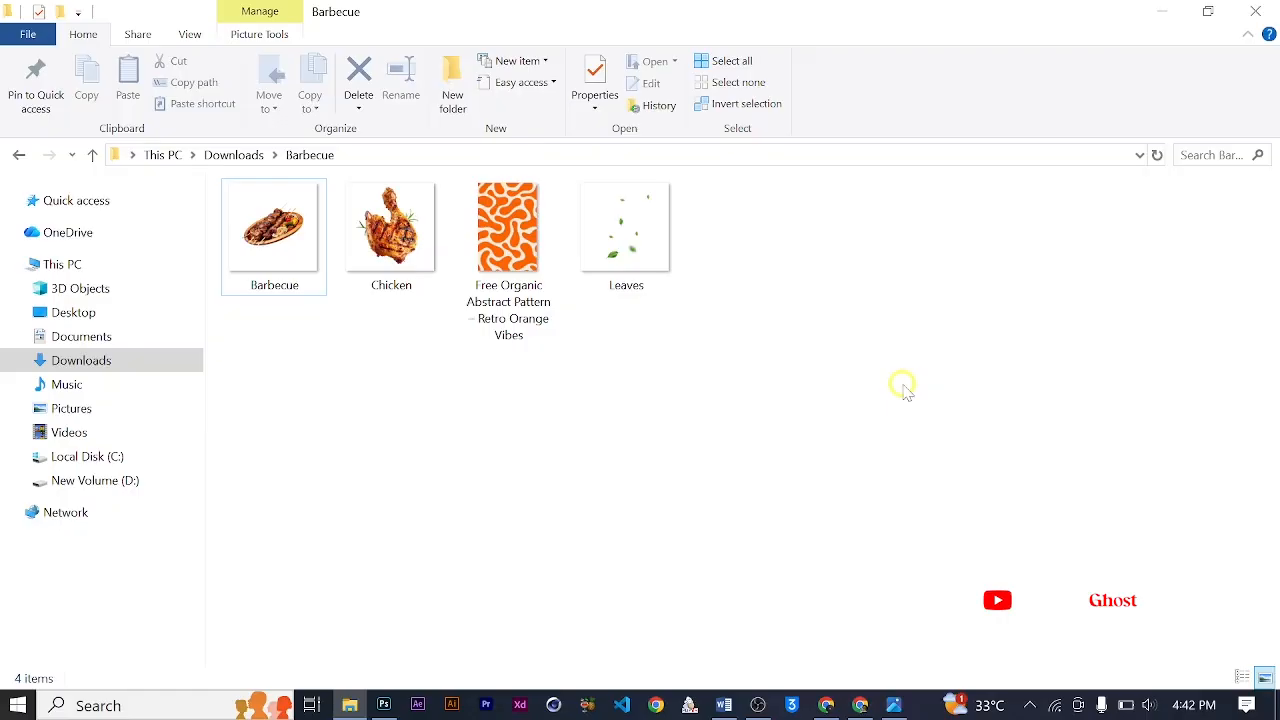
{"action": "left_click", "coordinate": [1160, 11]}
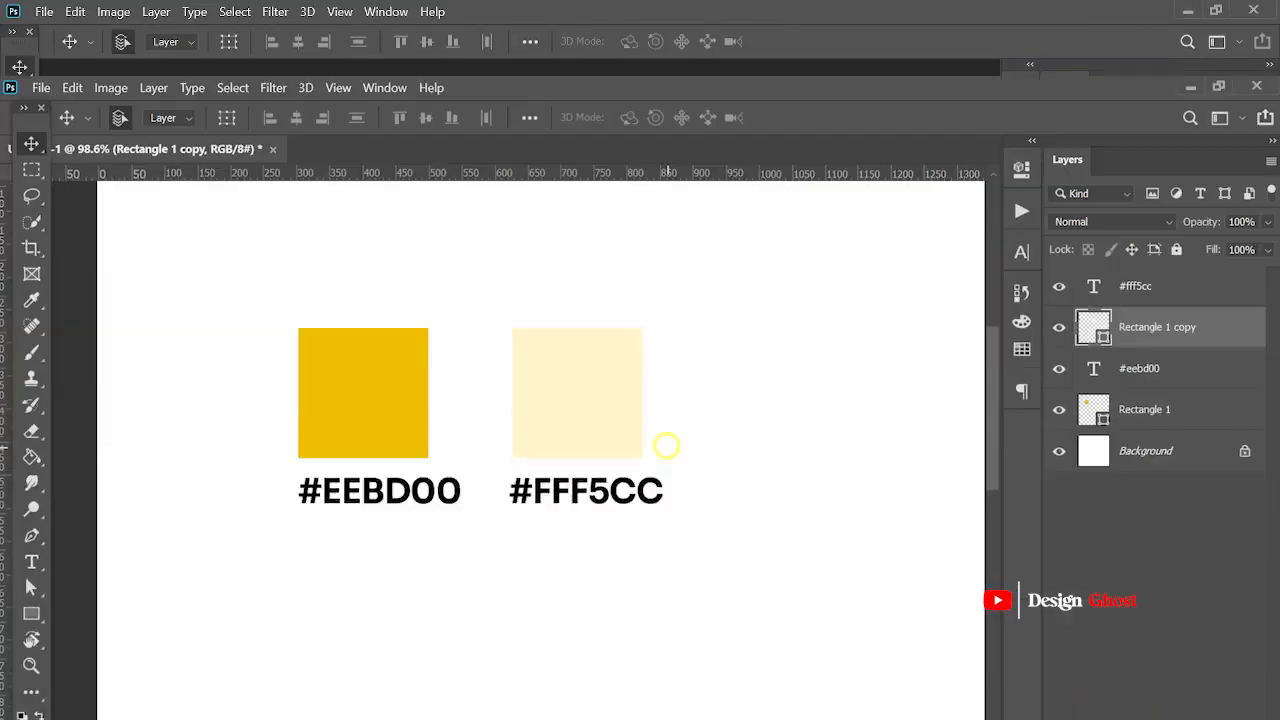
{"action": "key", "text": "super+Print"}
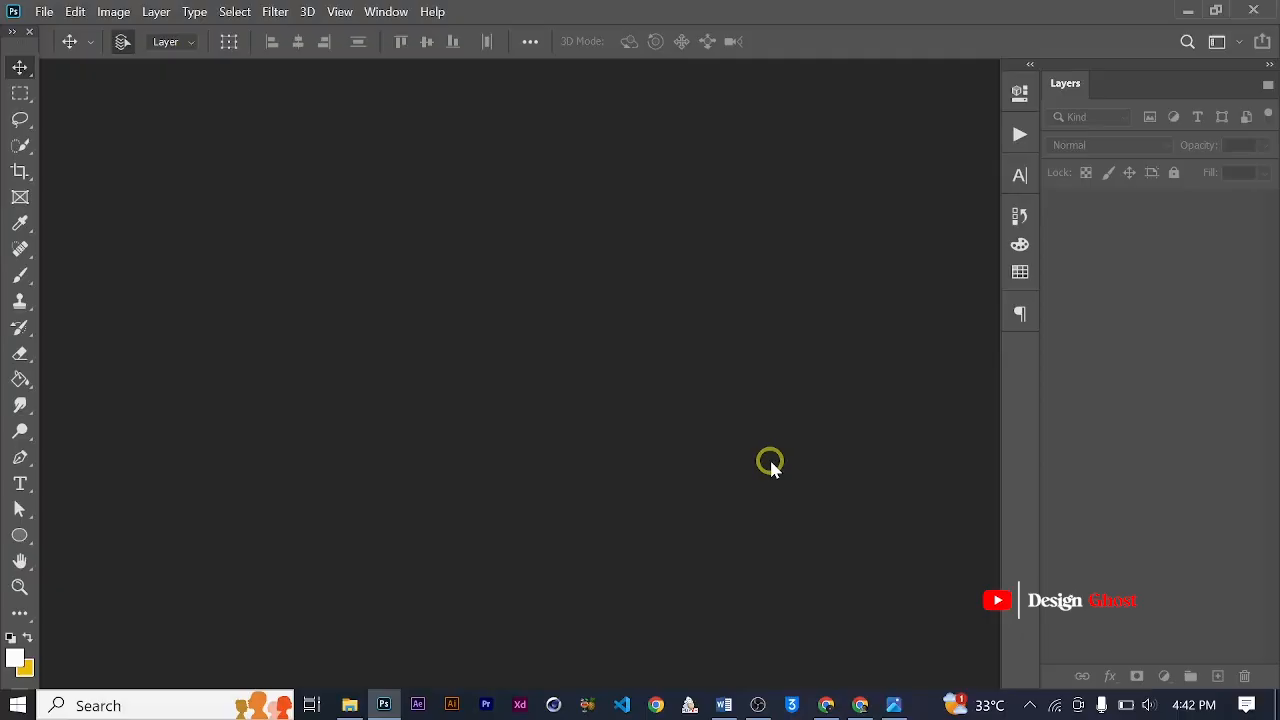
Create a new document 5 by 5 inches at 300 pixels/inch and fit it to the view
{"action": "key", "text": "ctrl+n"}
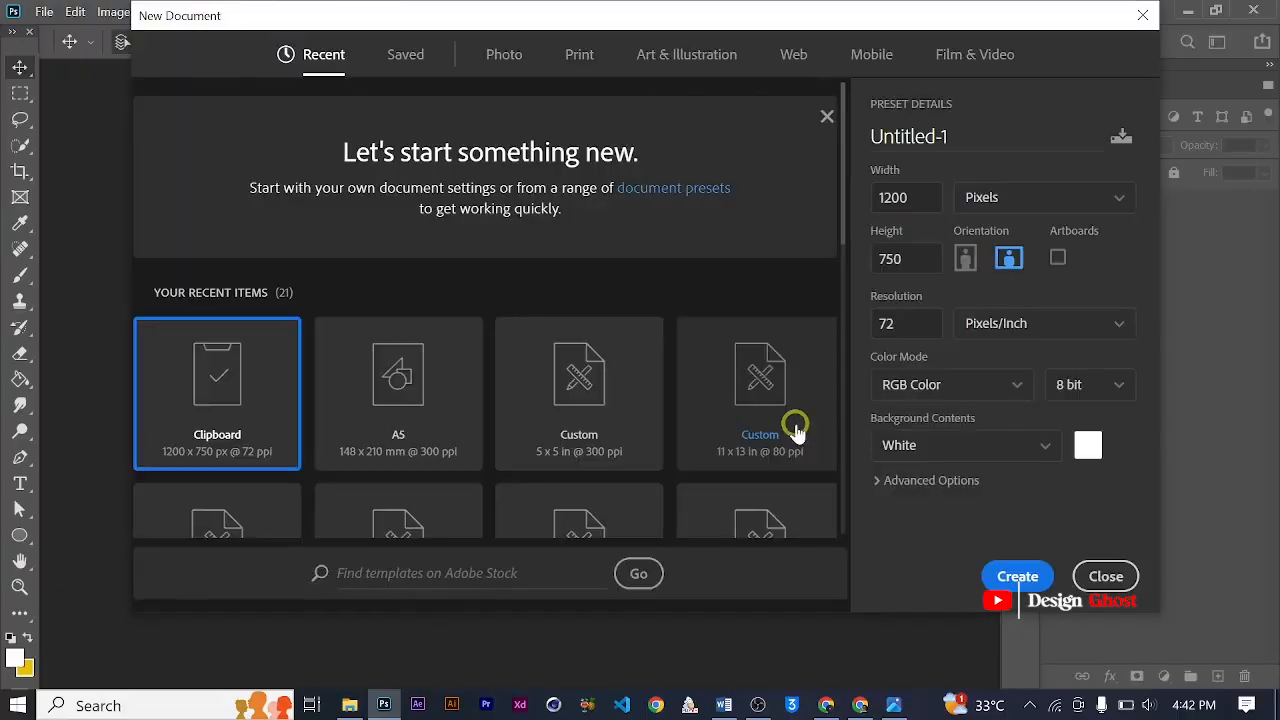
{"action": "left_click", "coordinate": [992, 193]}
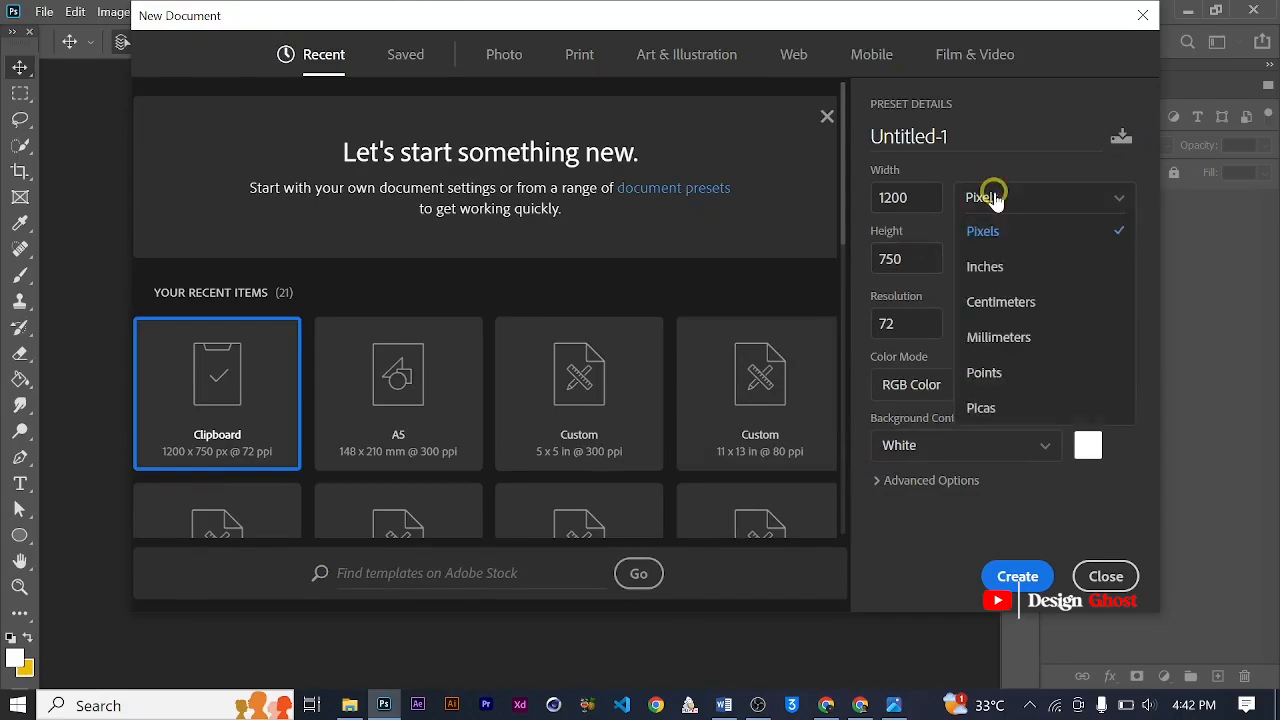
{"action": "left_click", "coordinate": [985, 268]}
{"action": "double_click", "coordinate": [926, 197]}
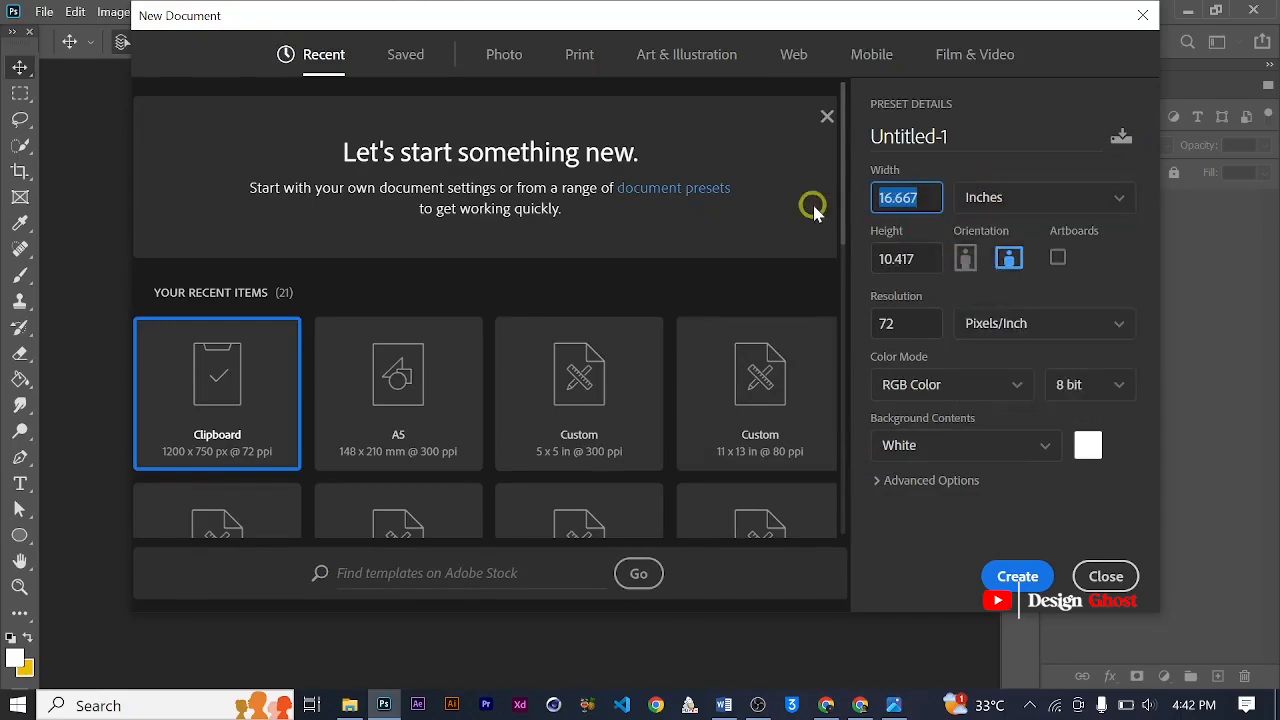
{"action": "type", "text": "5"}
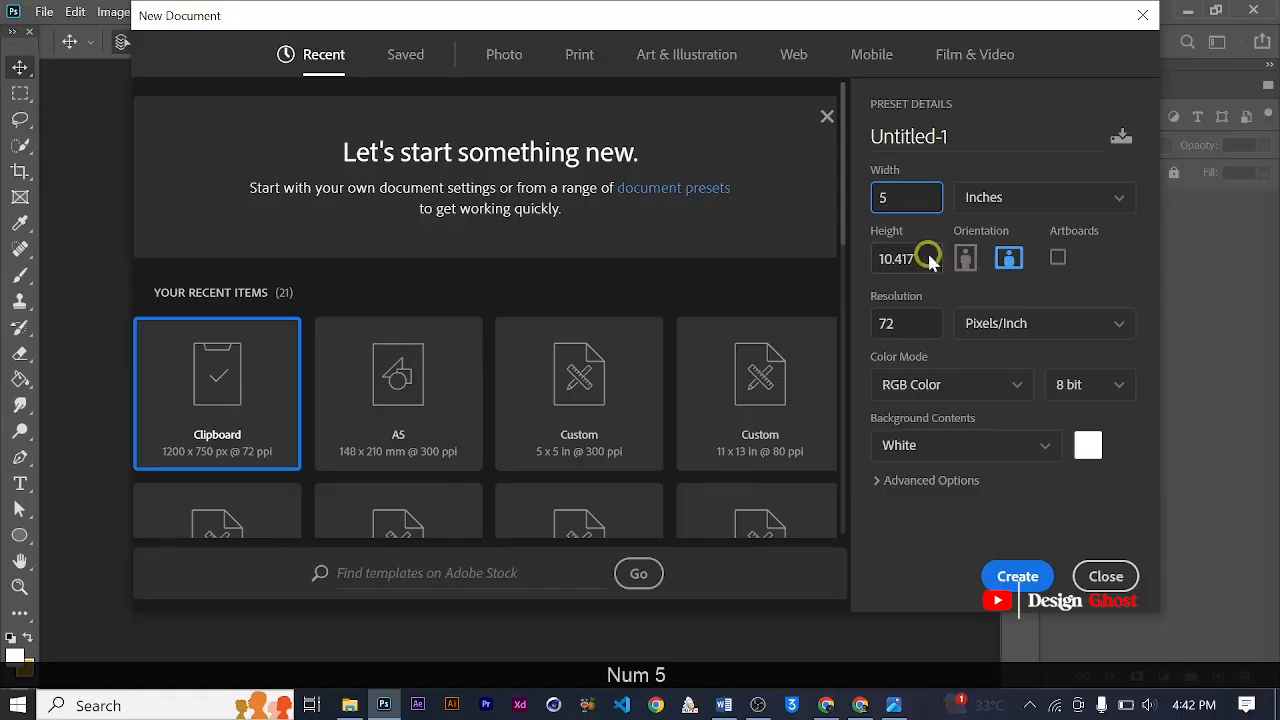
{"action": "left_click_drag", "start_coordinate": [926, 257], "coordinate": [767, 264]}
{"action": "type", "text": "5"}
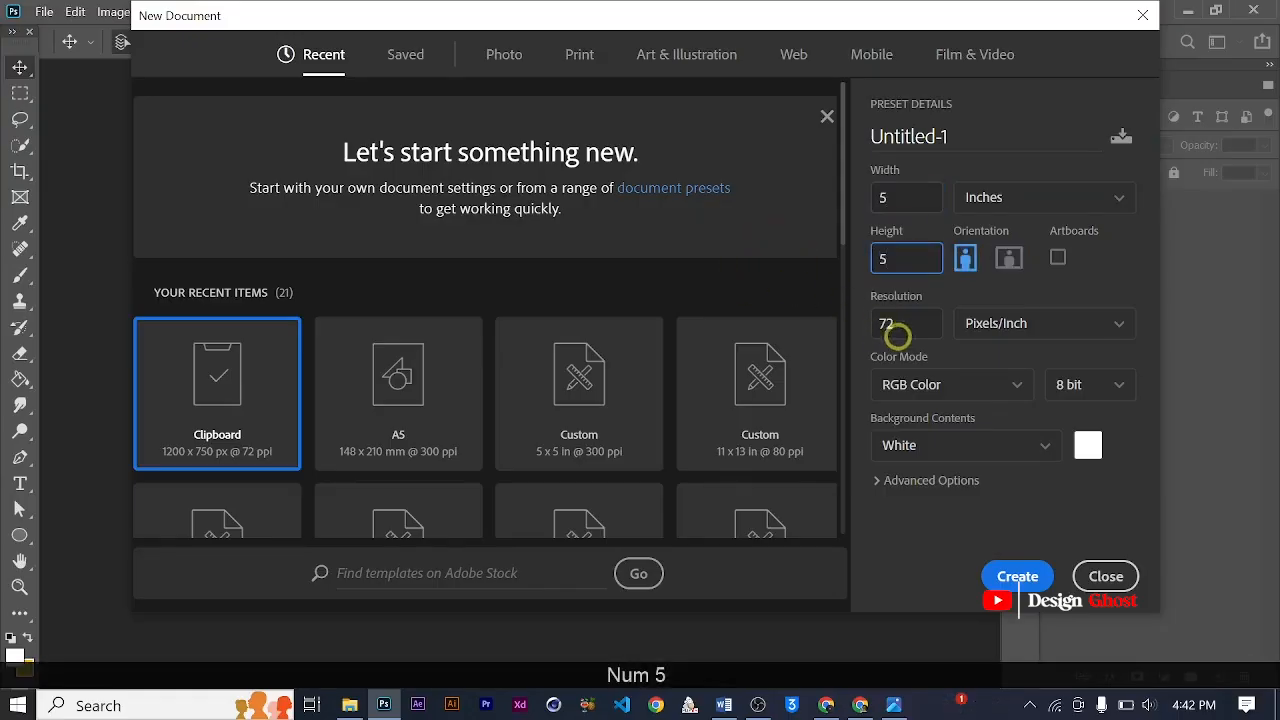
{"action": "left_click_drag", "start_coordinate": [891, 326], "coordinate": [832, 330]}
{"action": "type", "text": "300"}
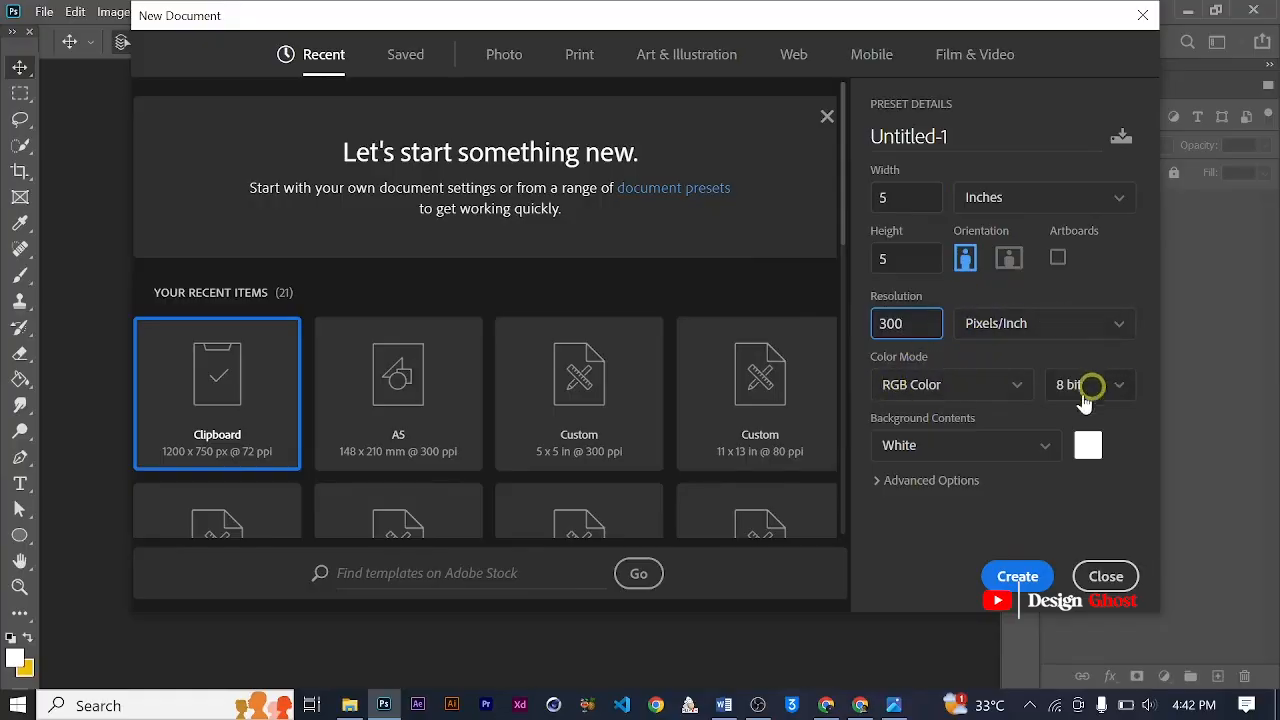
{"action": "left_click", "coordinate": [1018, 577]}
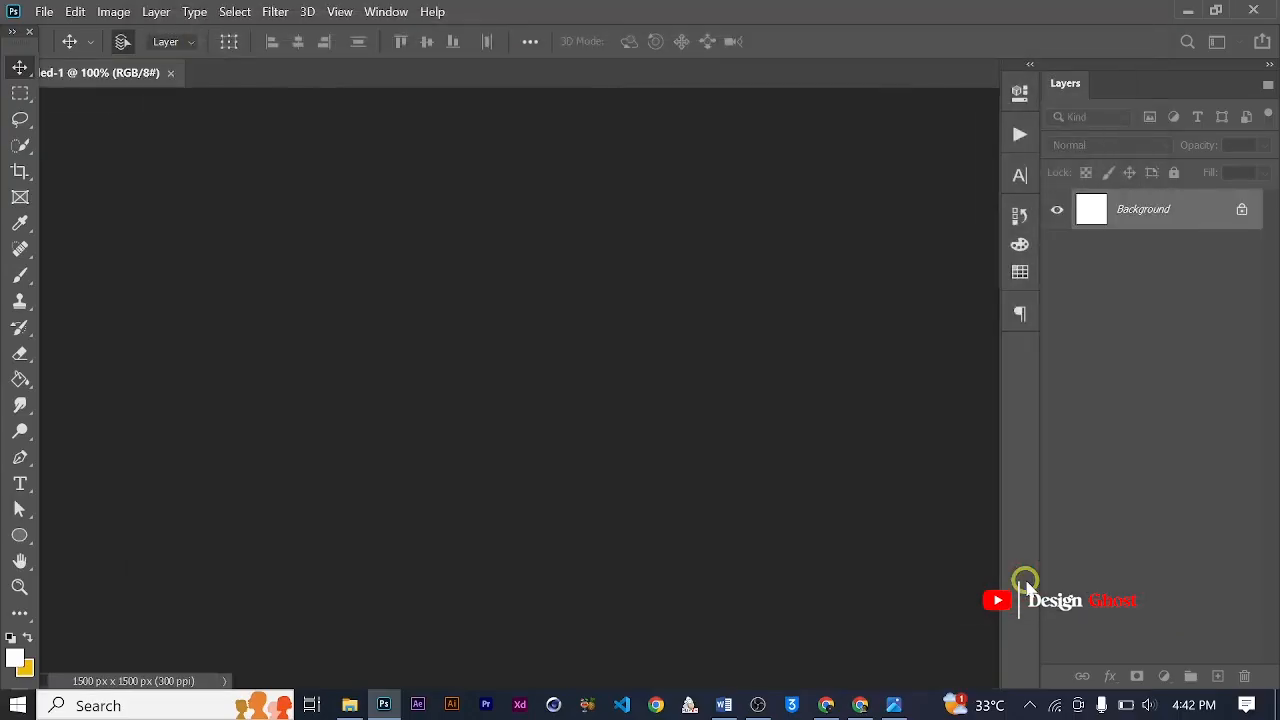
{"action": "key", "text": "Return"}
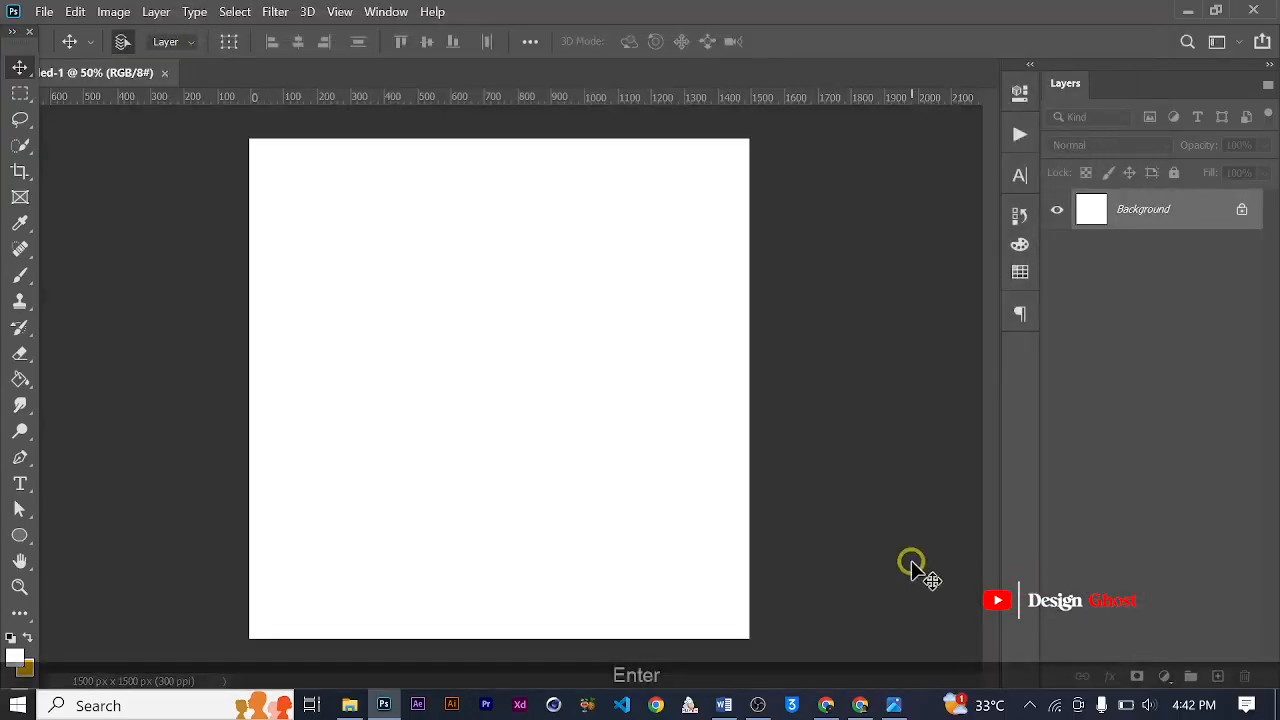
{"action": "key", "text": "ctrl+0"}
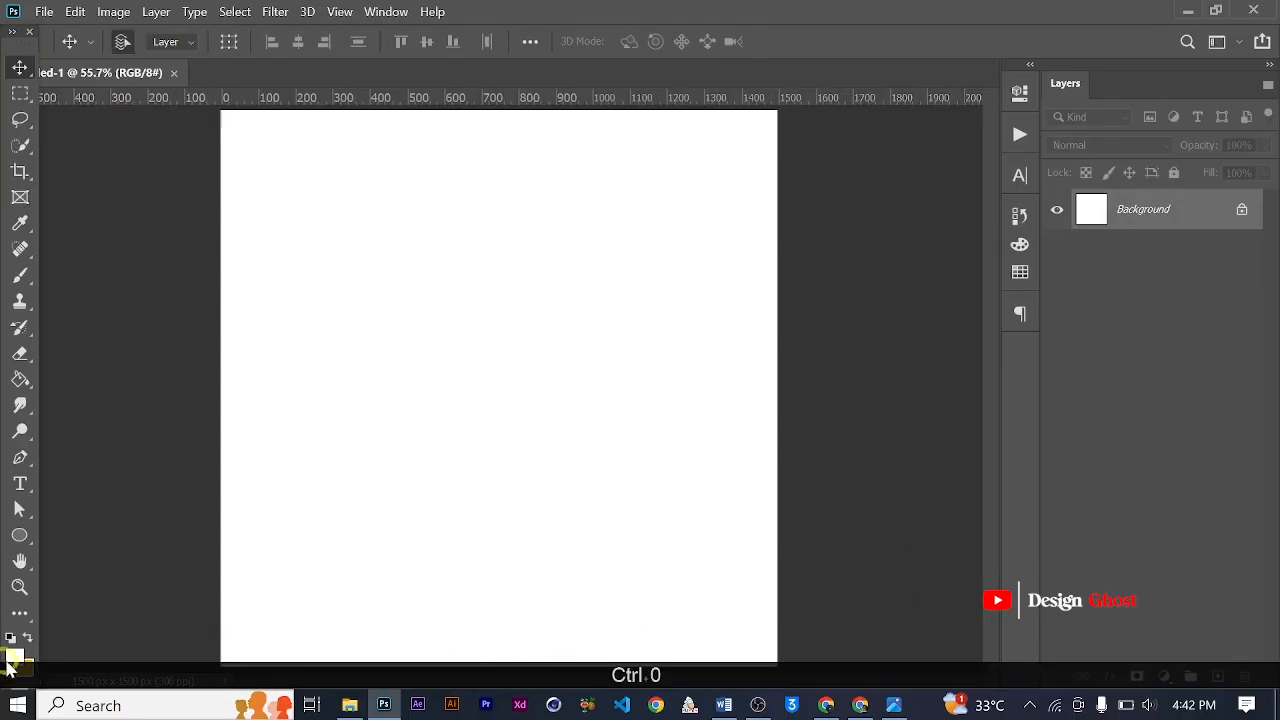
Set the foreground colour to #fff5cc
{"action": "left_click", "coordinate": [9, 662]}
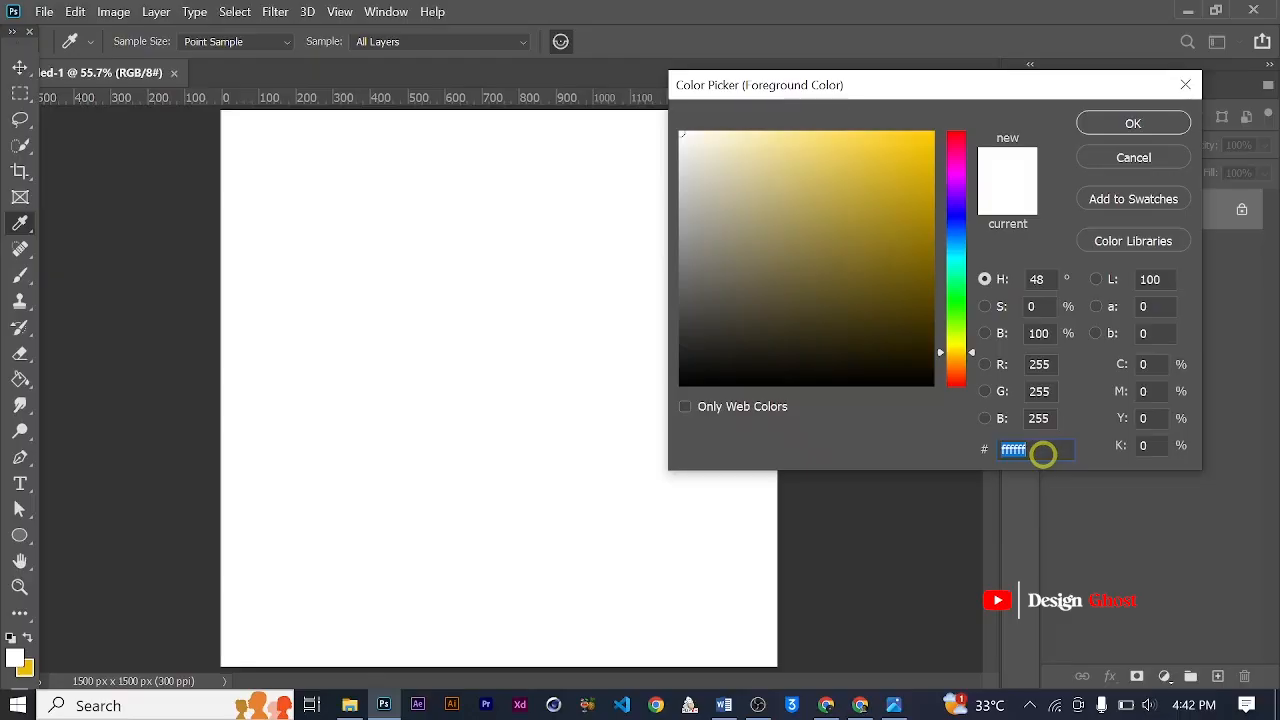
{"action": "type", "text": "fff"}
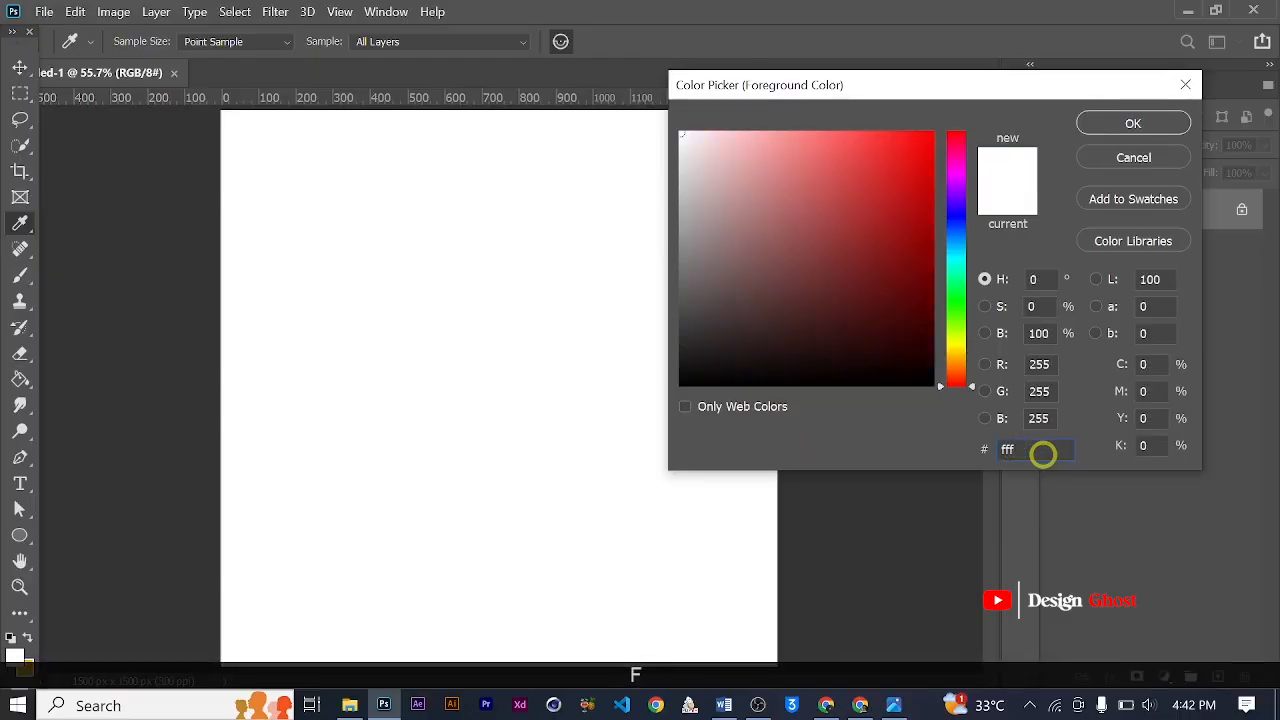
{"action": "type", "text": "5cc"}
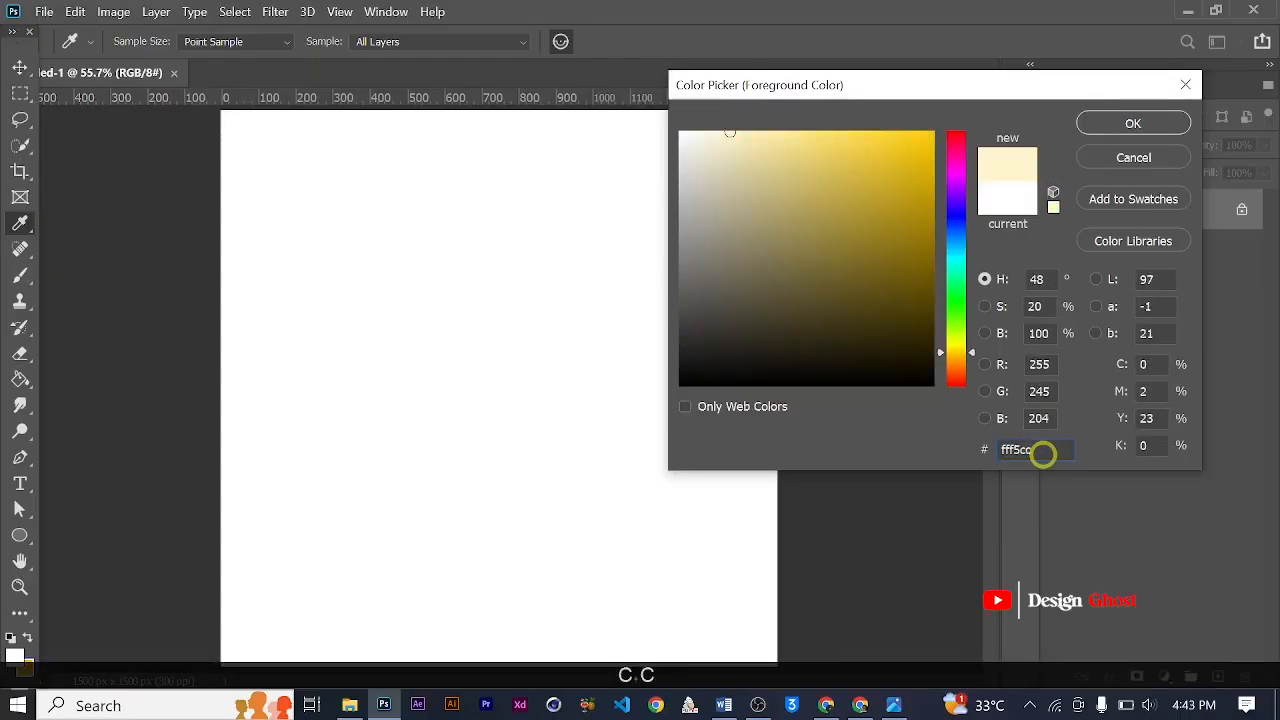
{"action": "left_click", "coordinate": [1132, 123]}
{"action": "key", "text": "v"}
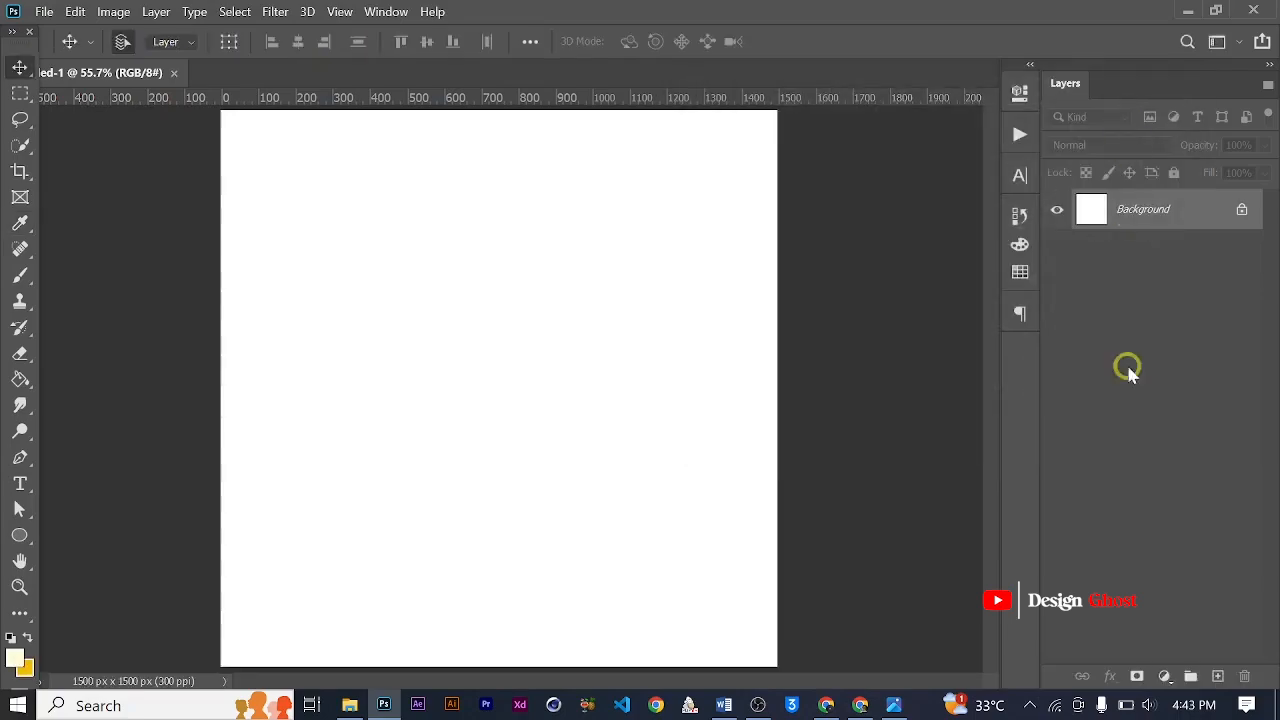
Add a new layer above the background and fill it with the cream foreground colour
{"action": "left_click", "coordinate": [1222, 677]}
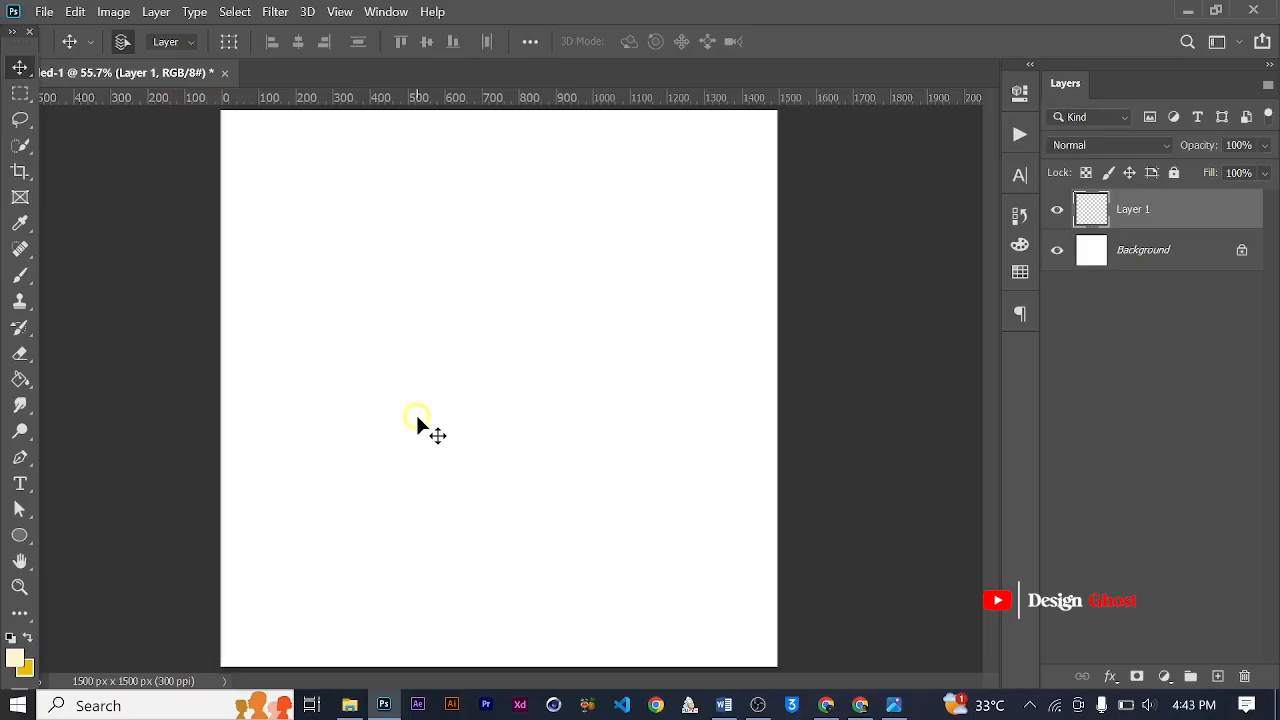
{"action": "key", "text": "g"}
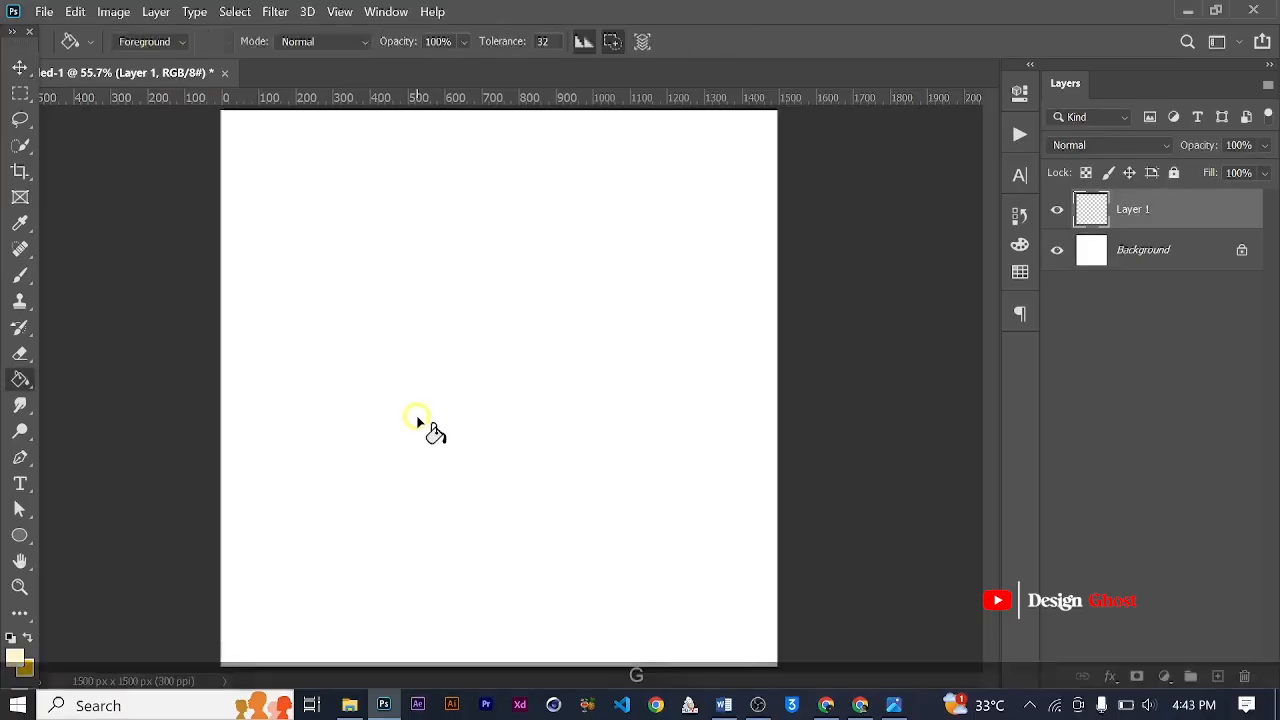
{"action": "left_click", "coordinate": [551, 365]}
{"action": "key", "text": "Return"}
{"action": "scroll", "coordinate": [586, 429], "scroll_direction": "down", "scroll_amount": 2}
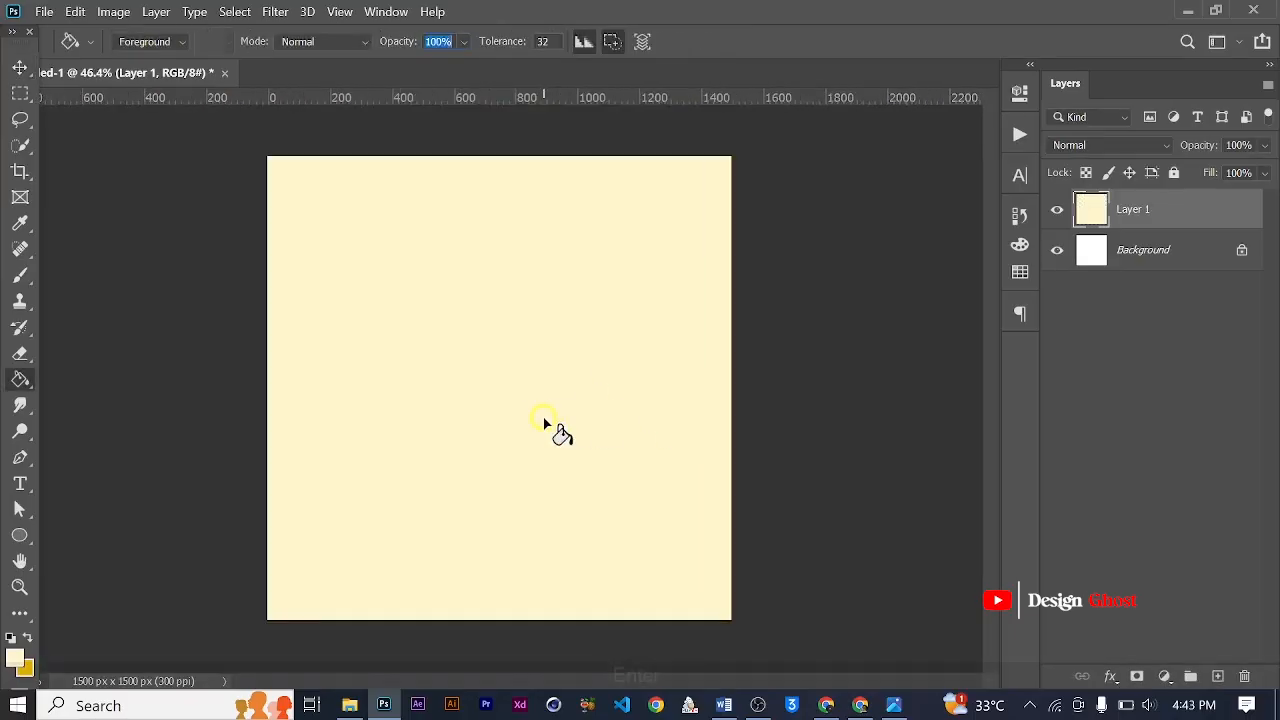
{"action": "key", "text": "ctrl+0"}
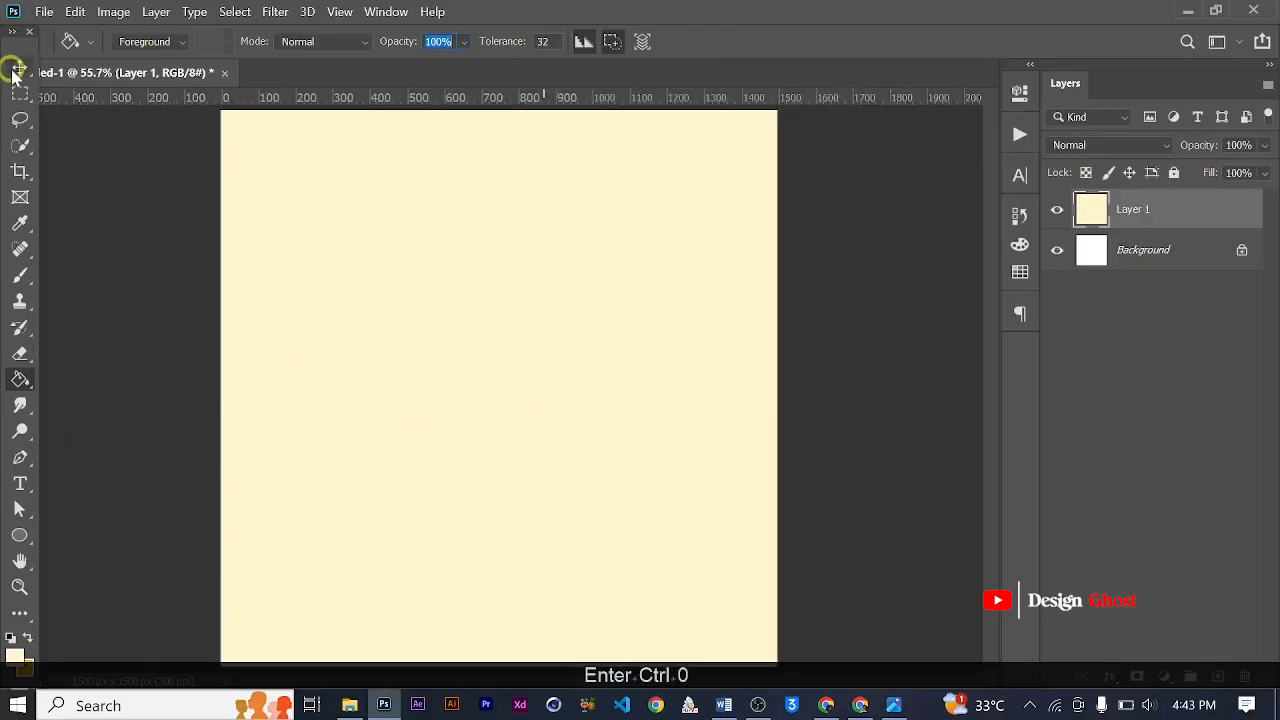
{"action": "left_click", "coordinate": [18, 68]}
Draw a full-height rectangle shape about 726 by 1504 px over the right half of the canvas
{"action": "scroll", "coordinate": [177, 171], "scroll_direction": "down", "scroll_amount": 2}
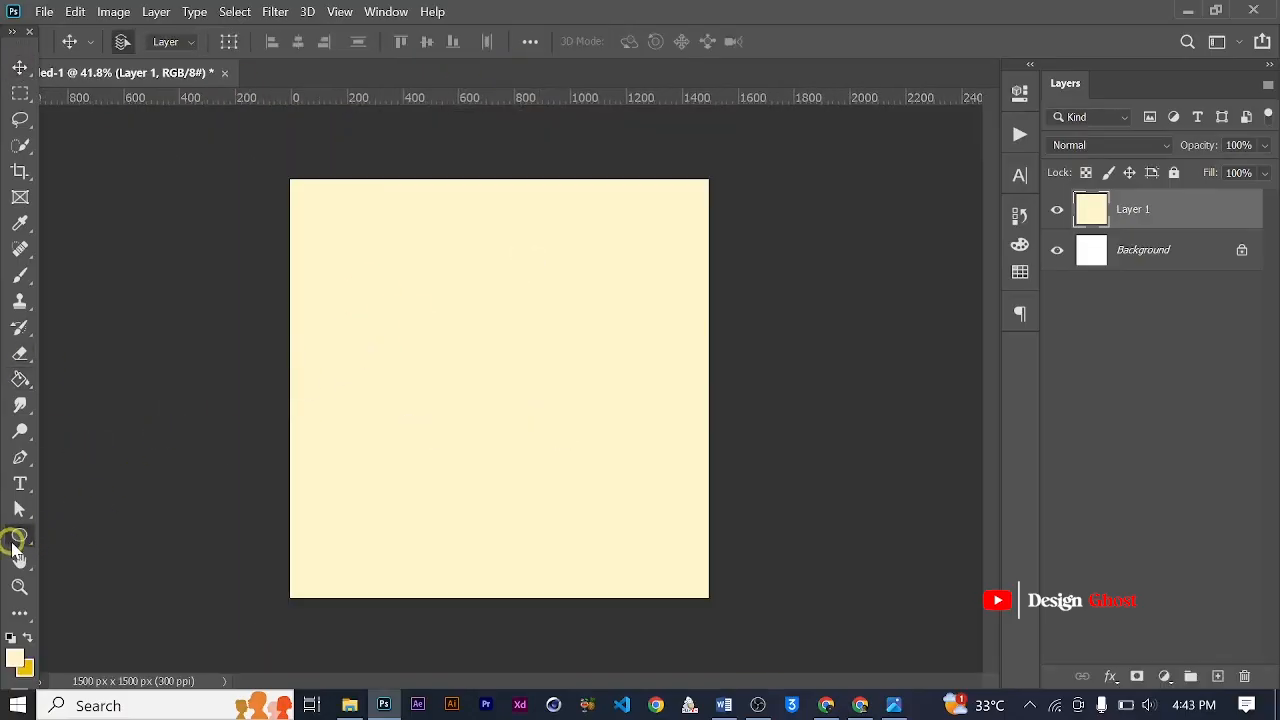
{"action": "left_click", "coordinate": [14, 545]}
{"action": "left_click", "coordinate": [172, 528]}
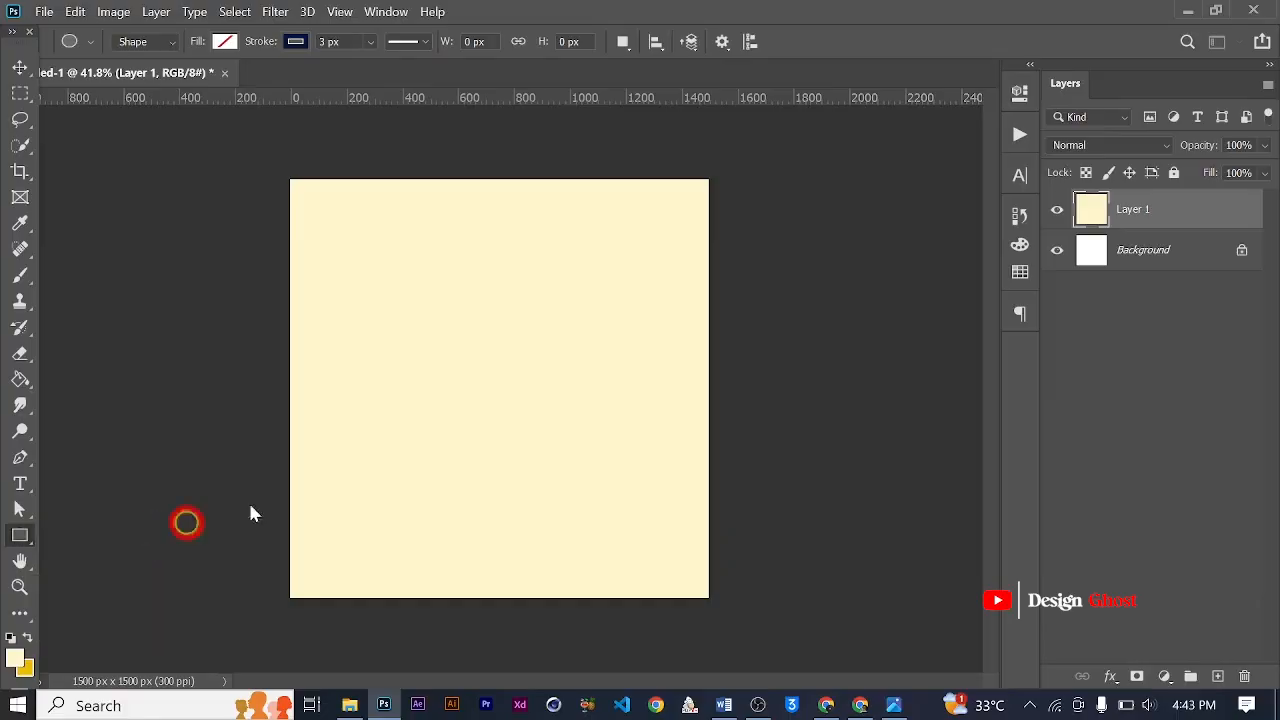
{"action": "scroll", "coordinate": [569, 246], "scroll_direction": "up", "scroll_amount": 2}
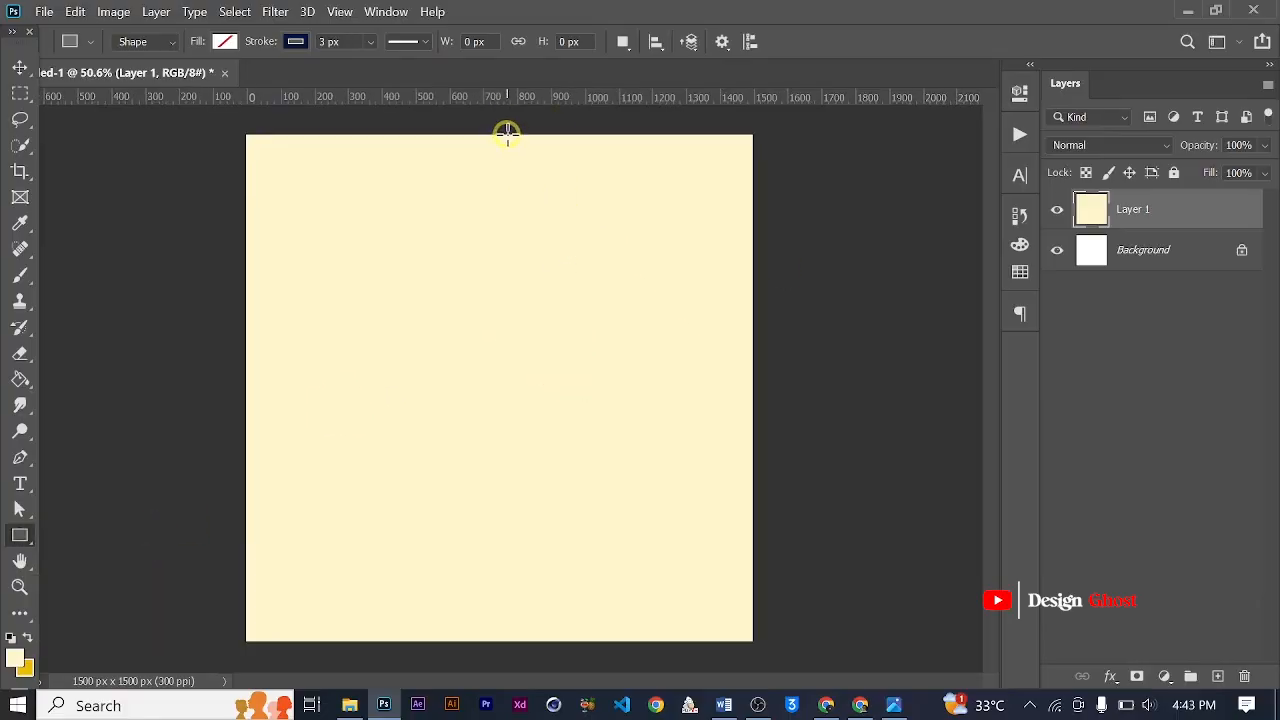
{"action": "left_click_drag", "start_coordinate": [507, 133], "coordinate": [751, 640]}
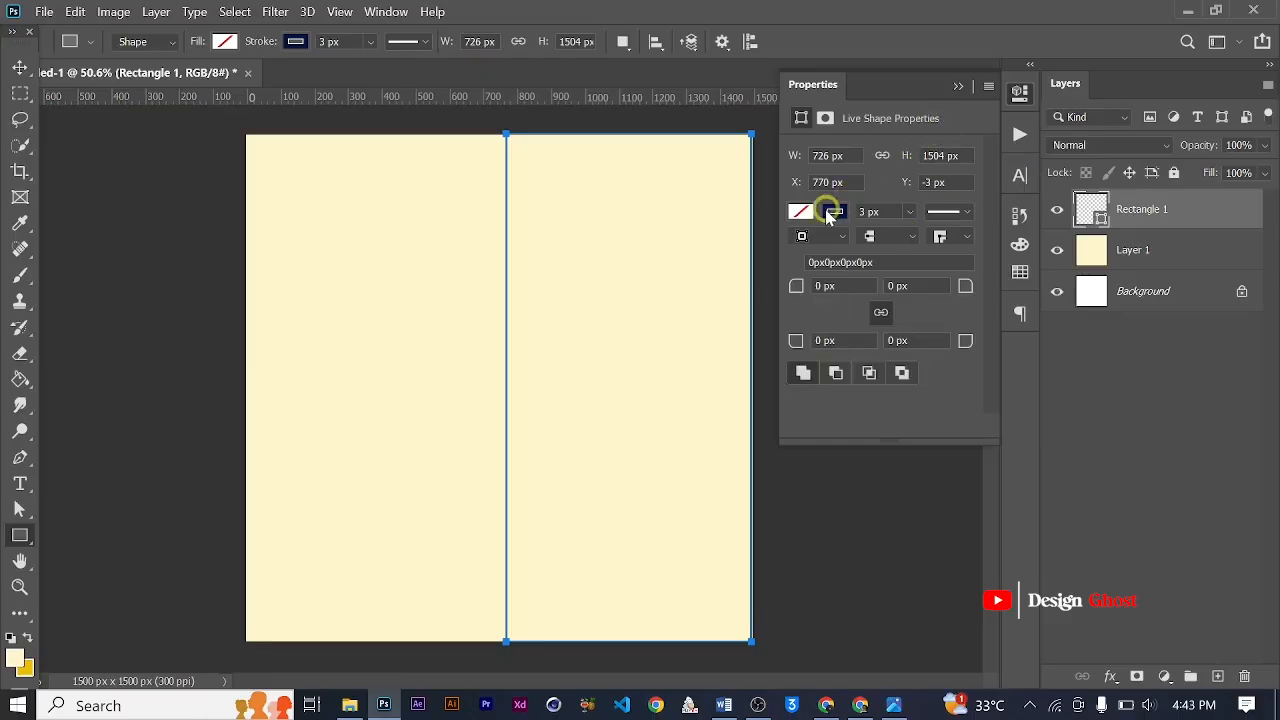
Set the rectangle's stroke width to 0 px
{"action": "left_click", "coordinate": [795, 217]}
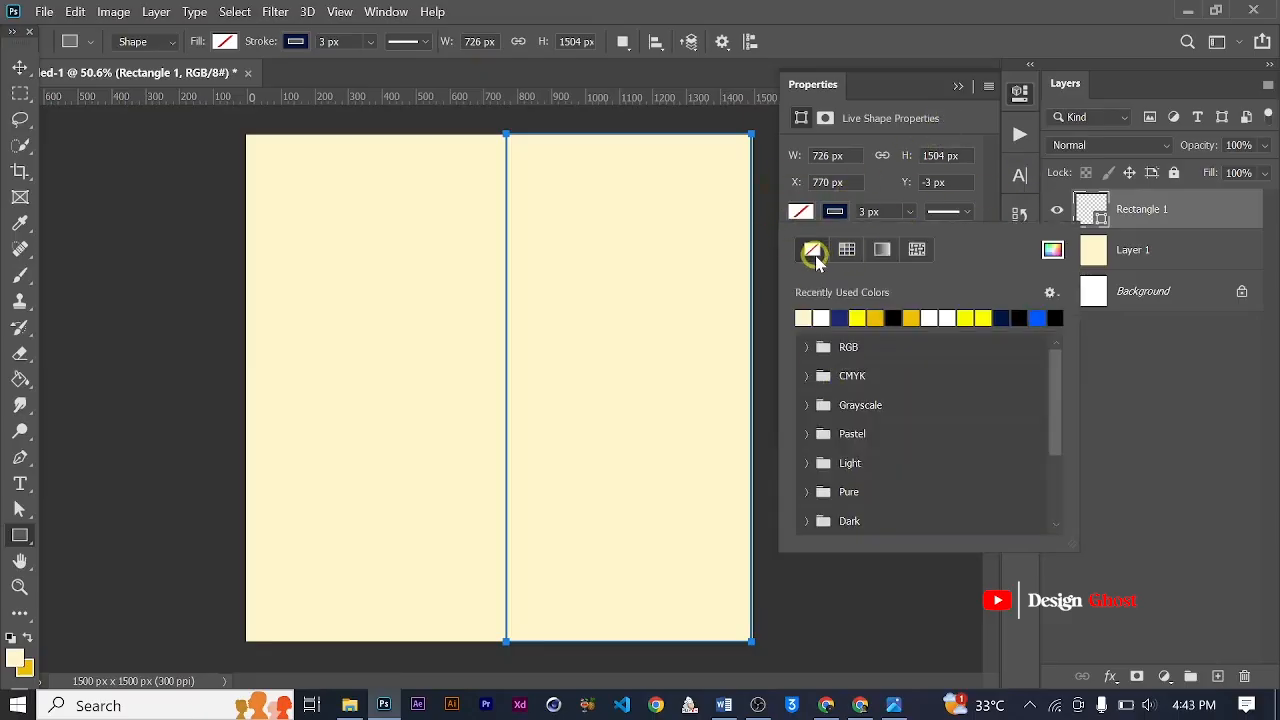
{"action": "left_click_drag", "start_coordinate": [909, 211], "coordinate": [718, 205]}
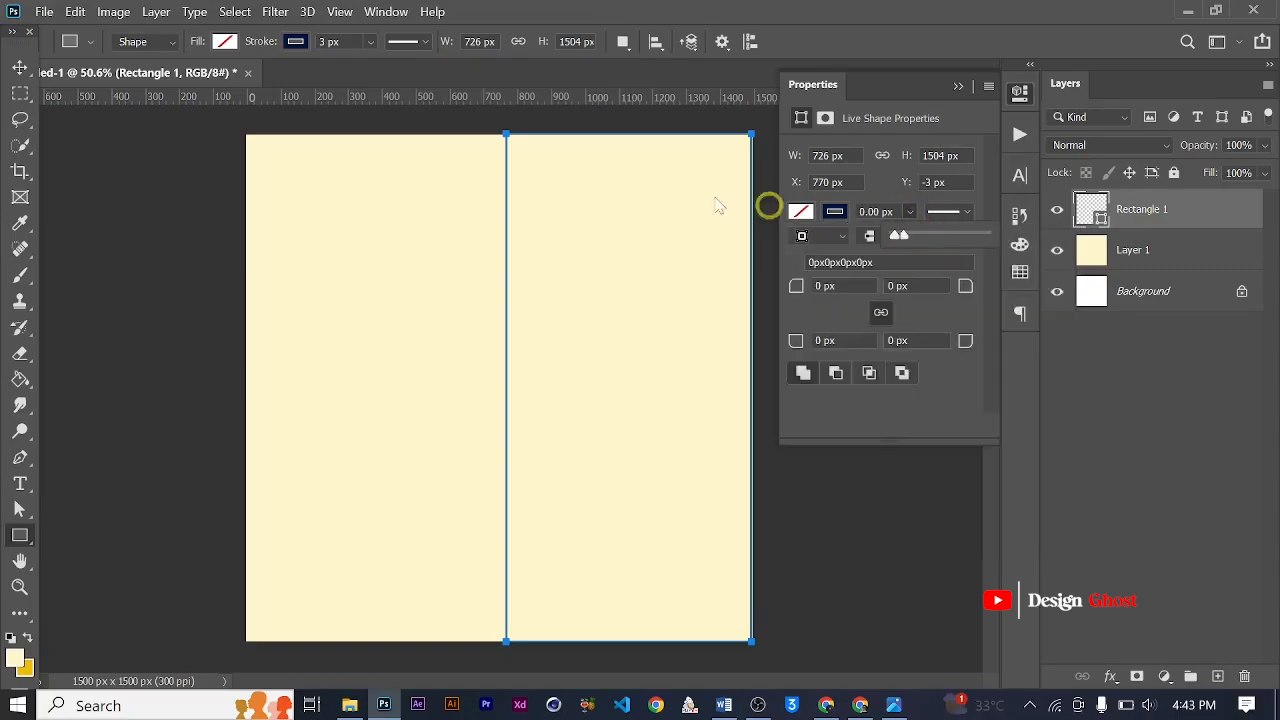
{"action": "left_click", "coordinate": [20, 67]}
{"action": "left_click", "coordinate": [600, 383]}
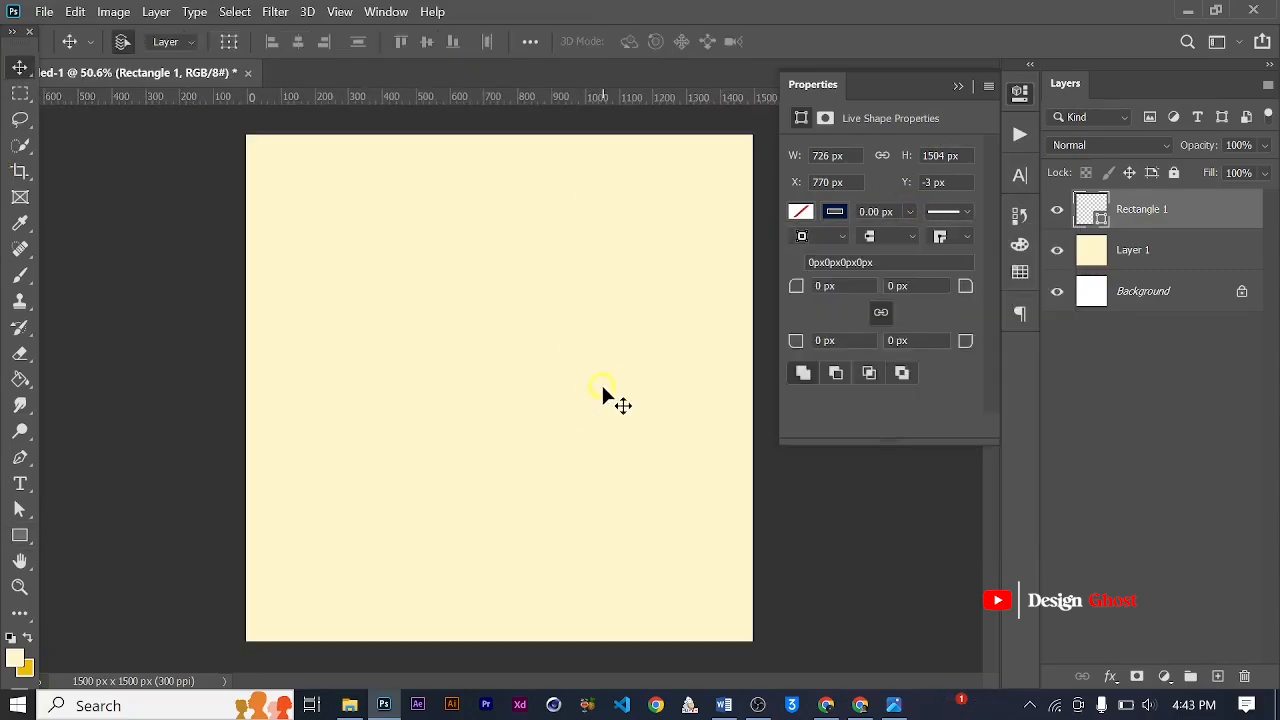
Narrow the rectangle to about 552 px wide by moving its left edge inward, keeping its height and right edge
{"action": "key", "text": "ctrl+t"}
{"action": "left_click_drag", "start_coordinate": [510, 389], "coordinate": [571, 366]}
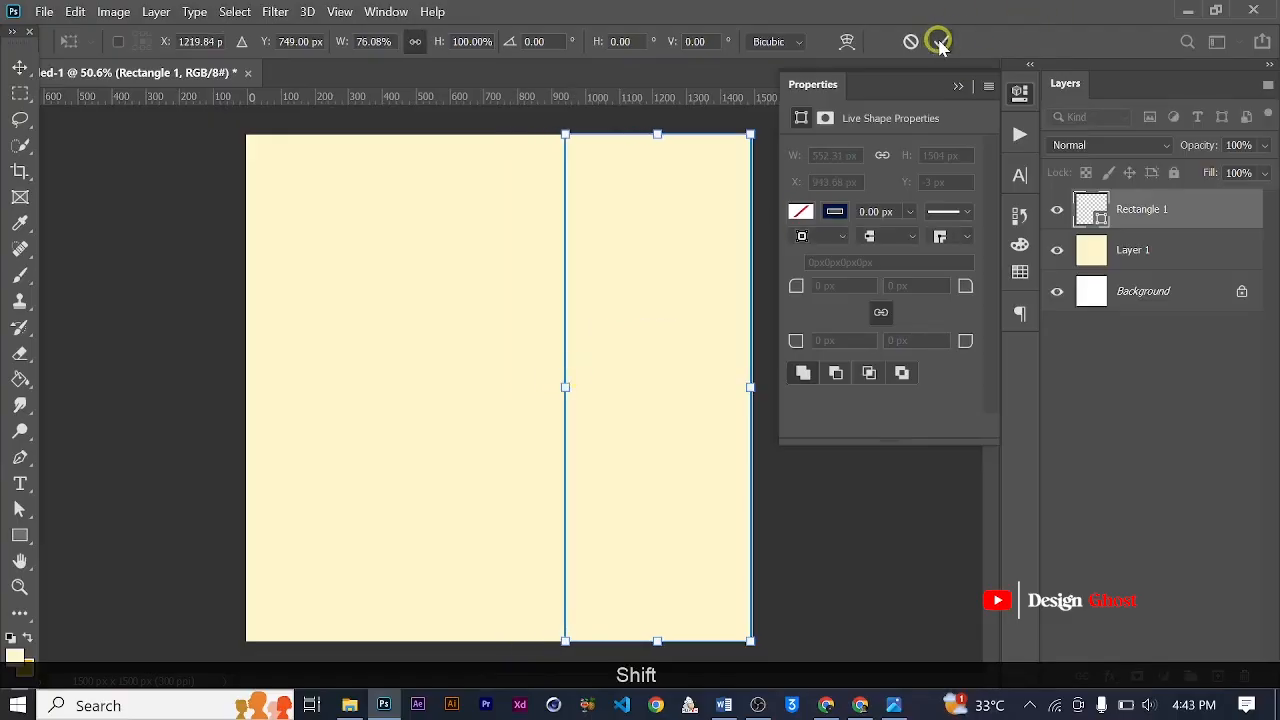
{"action": "left_click", "coordinate": [940, 42]}
{"action": "key", "text": "Return"}
{"action": "key", "text": "ctrl+0"}
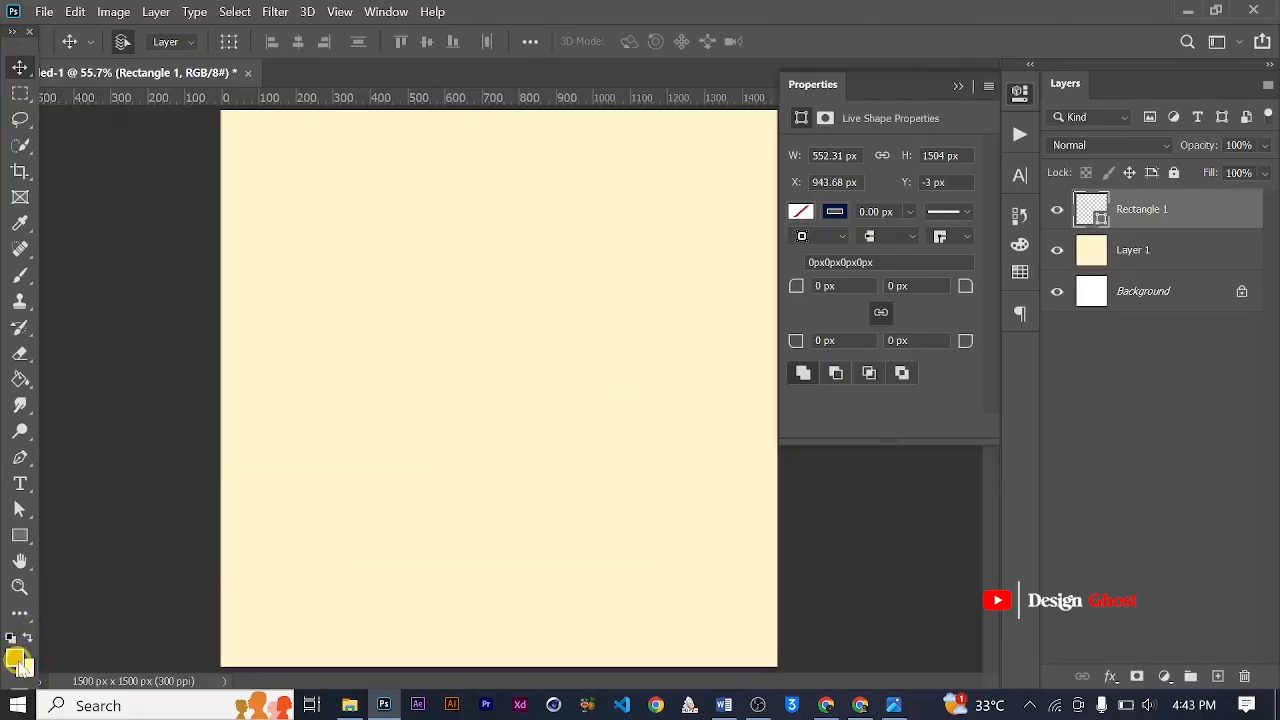
Fill the rectangle with the golden yellow #eebd00
{"action": "left_click", "coordinate": [17, 660]}
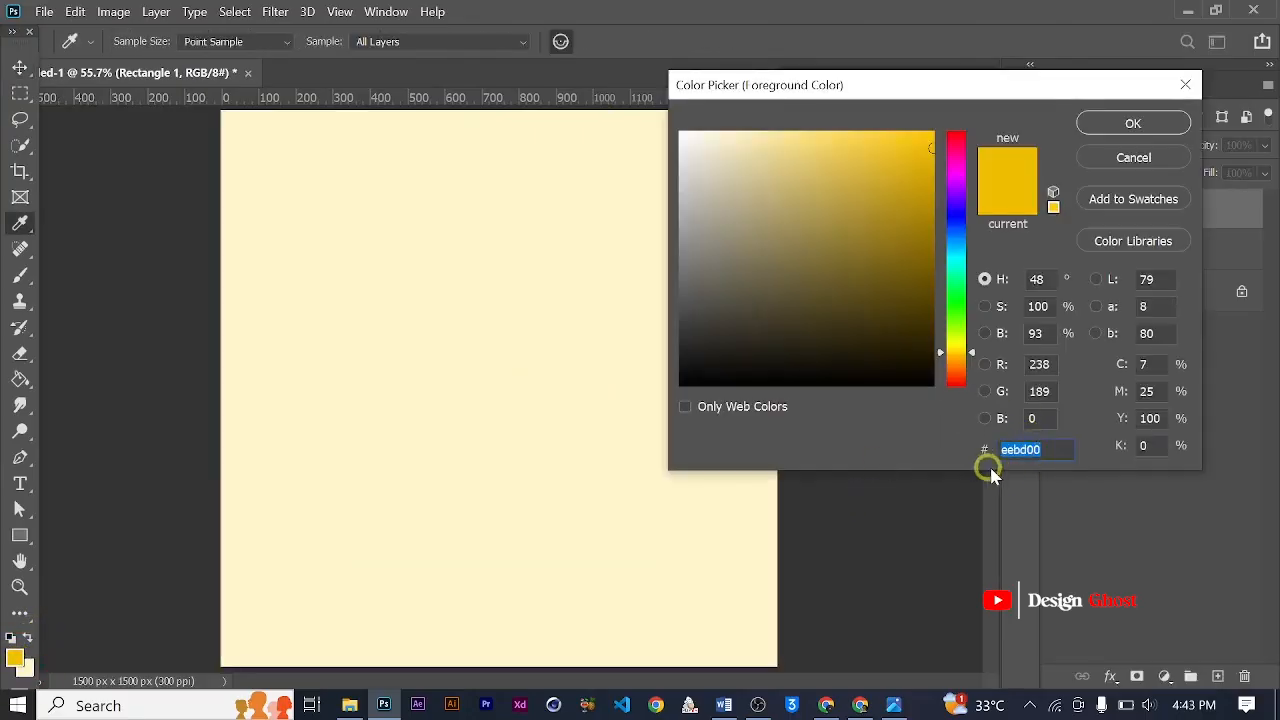
{"action": "left_click", "coordinate": [1147, 119]}
{"action": "key", "text": "u"}
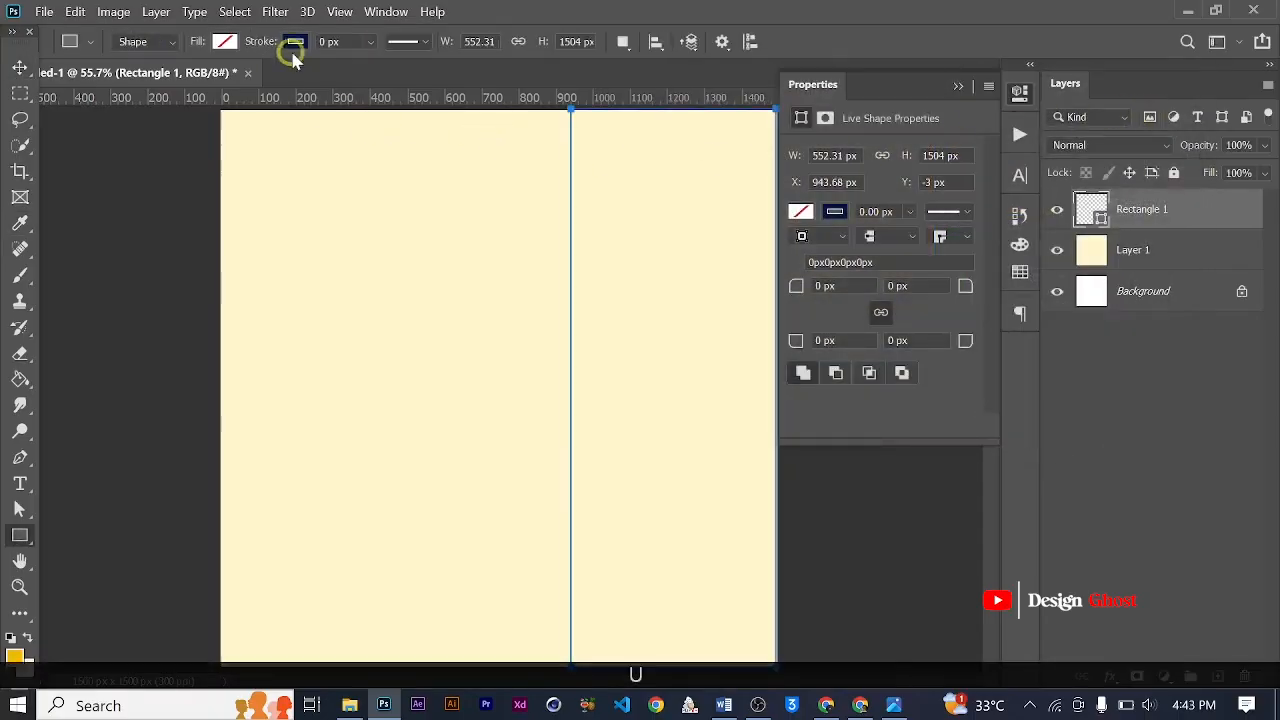
{"action": "left_click", "coordinate": [225, 42]}
{"action": "left_click", "coordinate": [99, 149]}
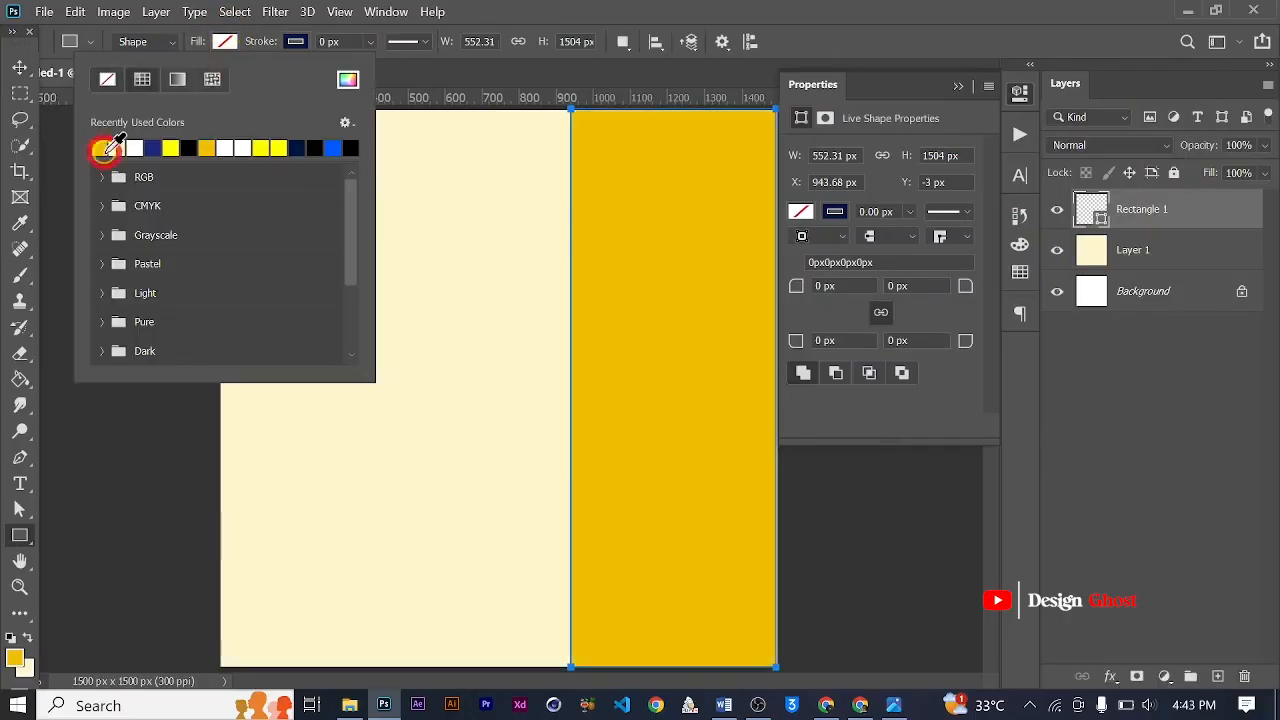
{"action": "left_click", "coordinate": [20, 67]}
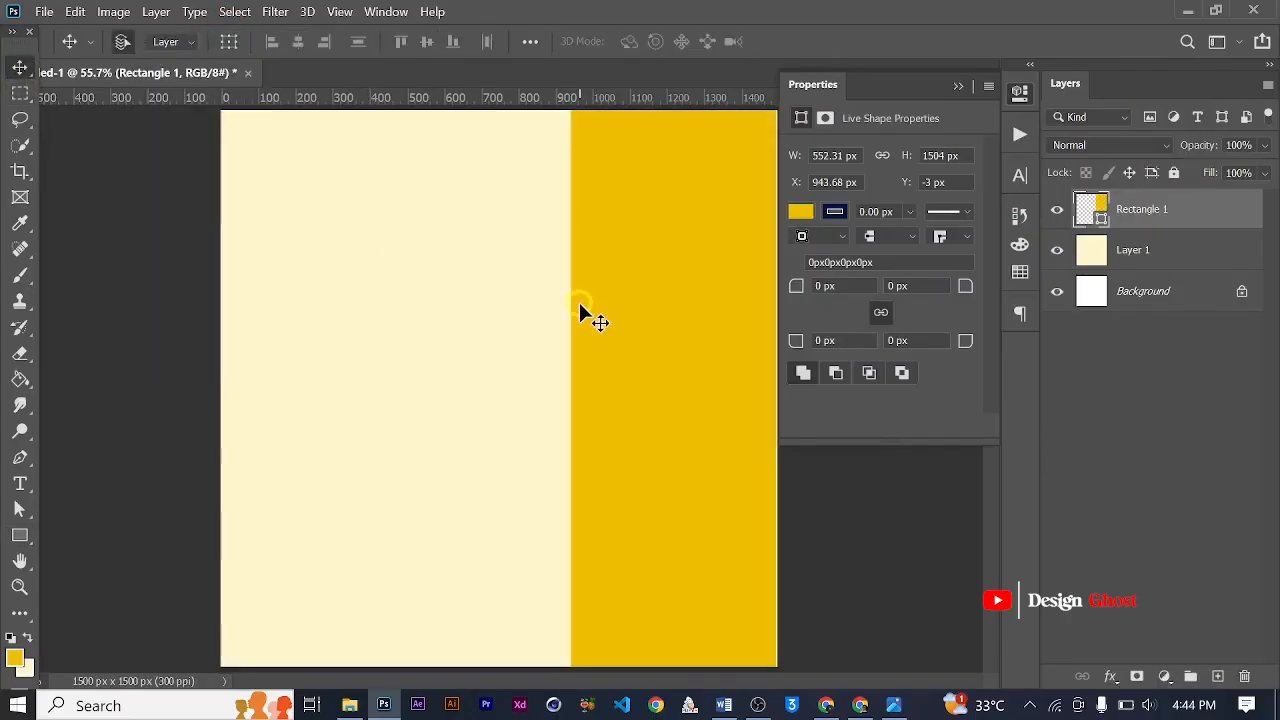
{"action": "key", "text": "Return"}
{"action": "key", "text": "ctrl+0"}
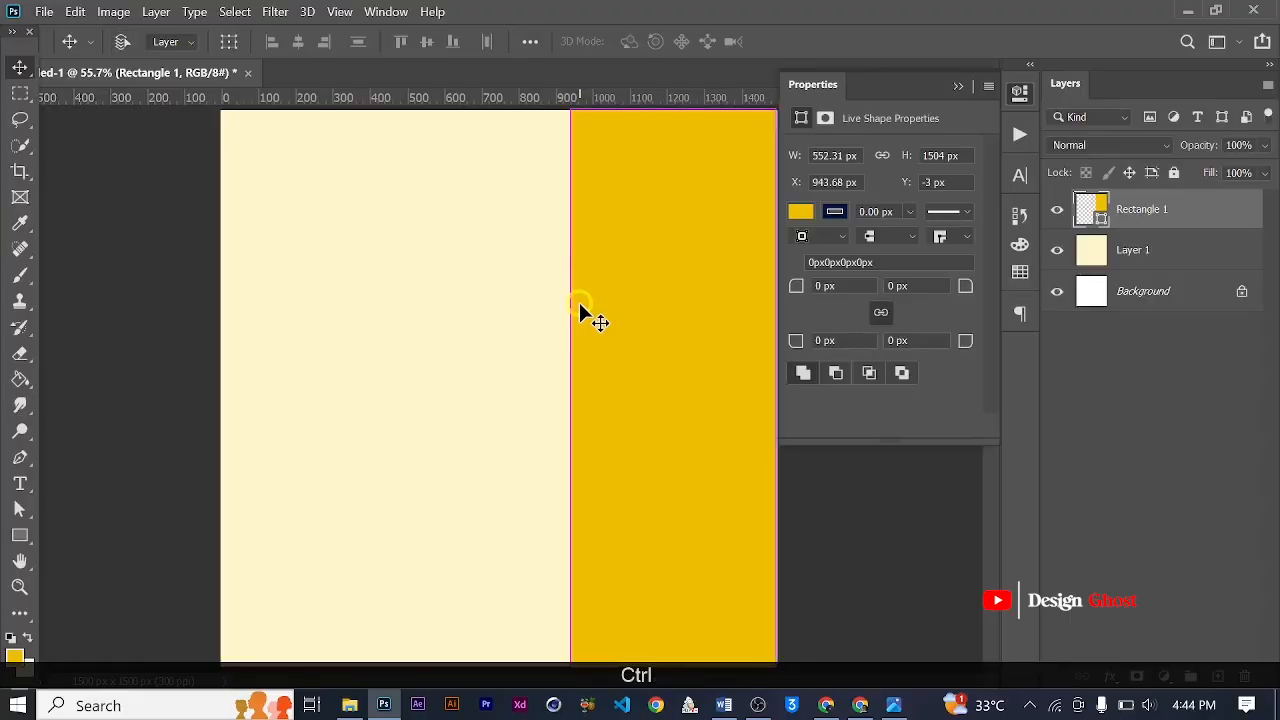
Widen the yellow rectangle to about 615 px by extending its left edge outward and its right edge slightly past the canvas
{"action": "key", "text": "ctrl+t"}
{"action": "scroll", "coordinate": [585, 371], "scroll_direction": "down", "scroll_amount": 1}
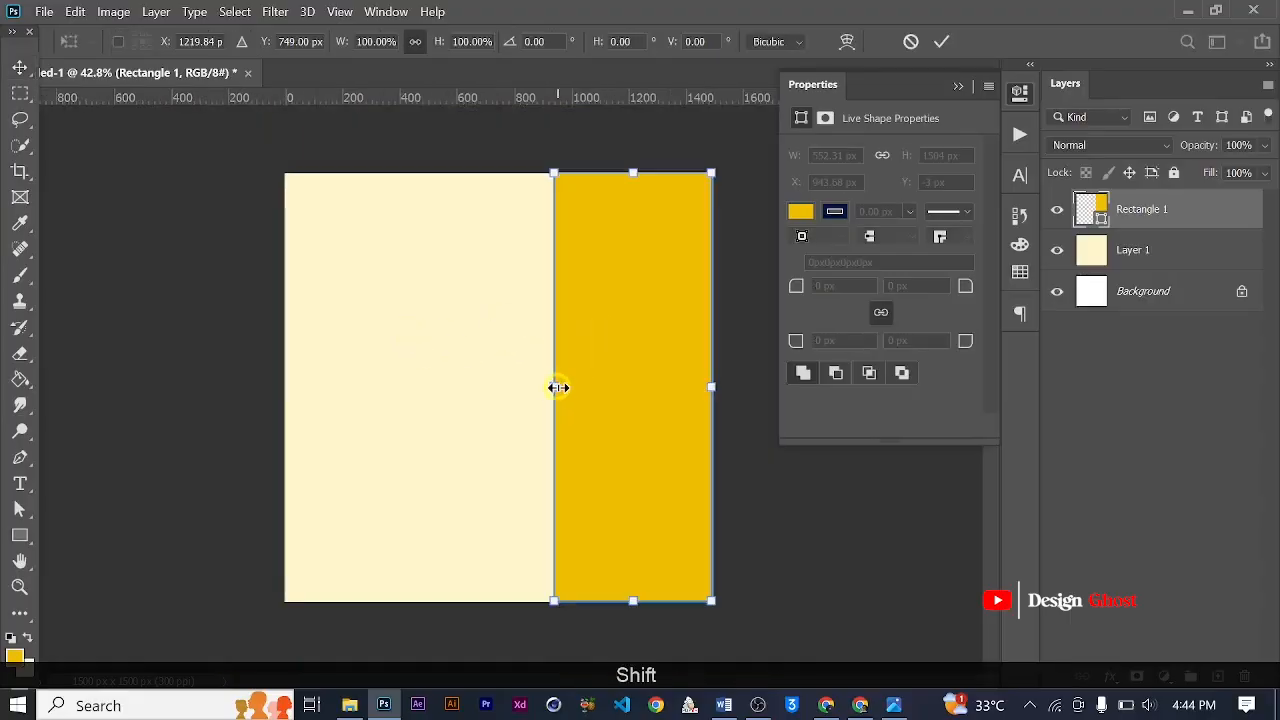
{"action": "left_click_drag", "start_coordinate": [558, 387], "coordinate": [541, 385]}
{"action": "key", "text": "Return"}
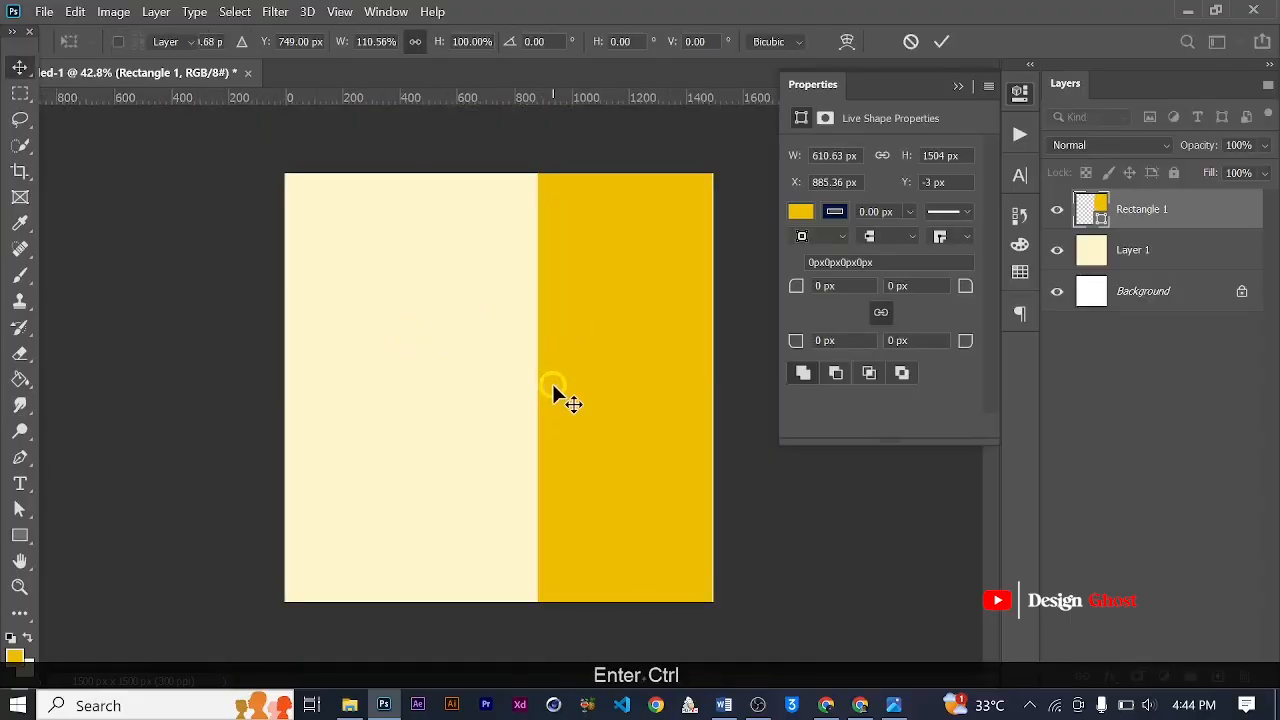
{"action": "key", "text": "ctrl+0"}
{"action": "scroll", "coordinate": [653, 405], "scroll_direction": "up", "scroll_amount": 1}
{"action": "key", "text": "ctrl+t"}
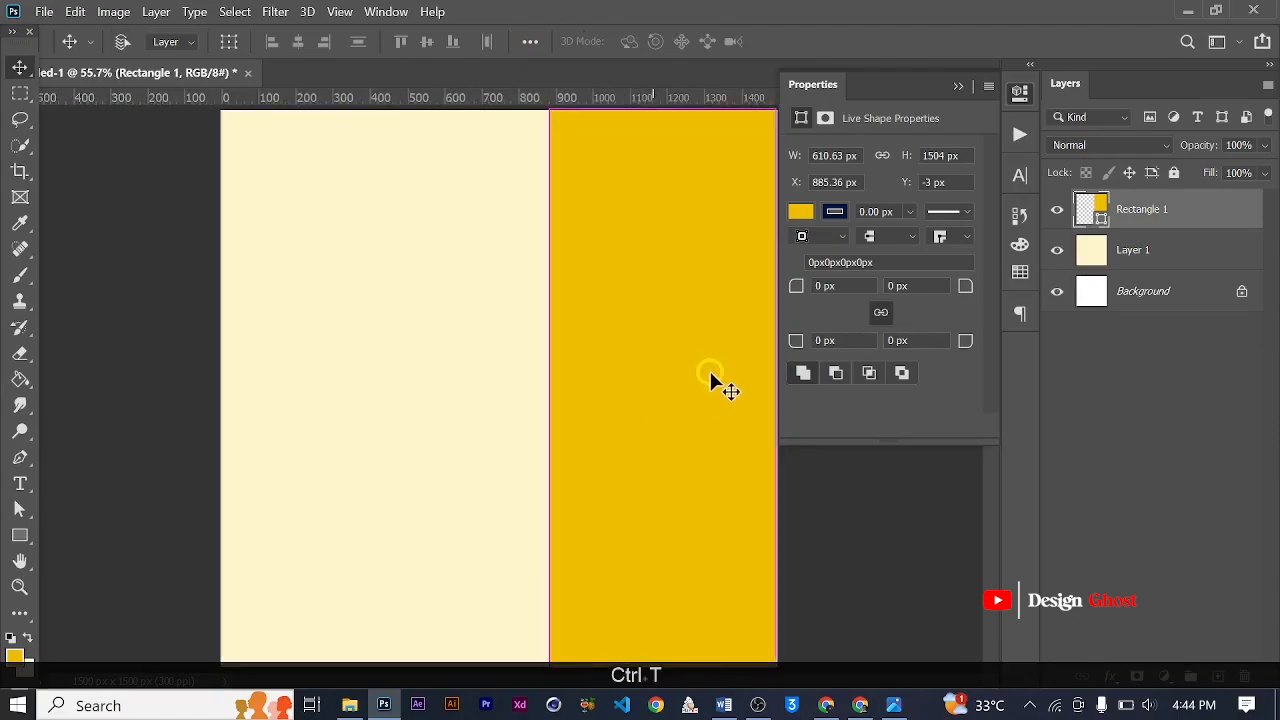
{"action": "scroll", "coordinate": [696, 384], "scroll_direction": "down", "scroll_amount": 2}
{"action": "left_click_drag", "start_coordinate": [695, 388], "coordinate": [698, 387]}
{"action": "left_click", "coordinate": [941, 44]}
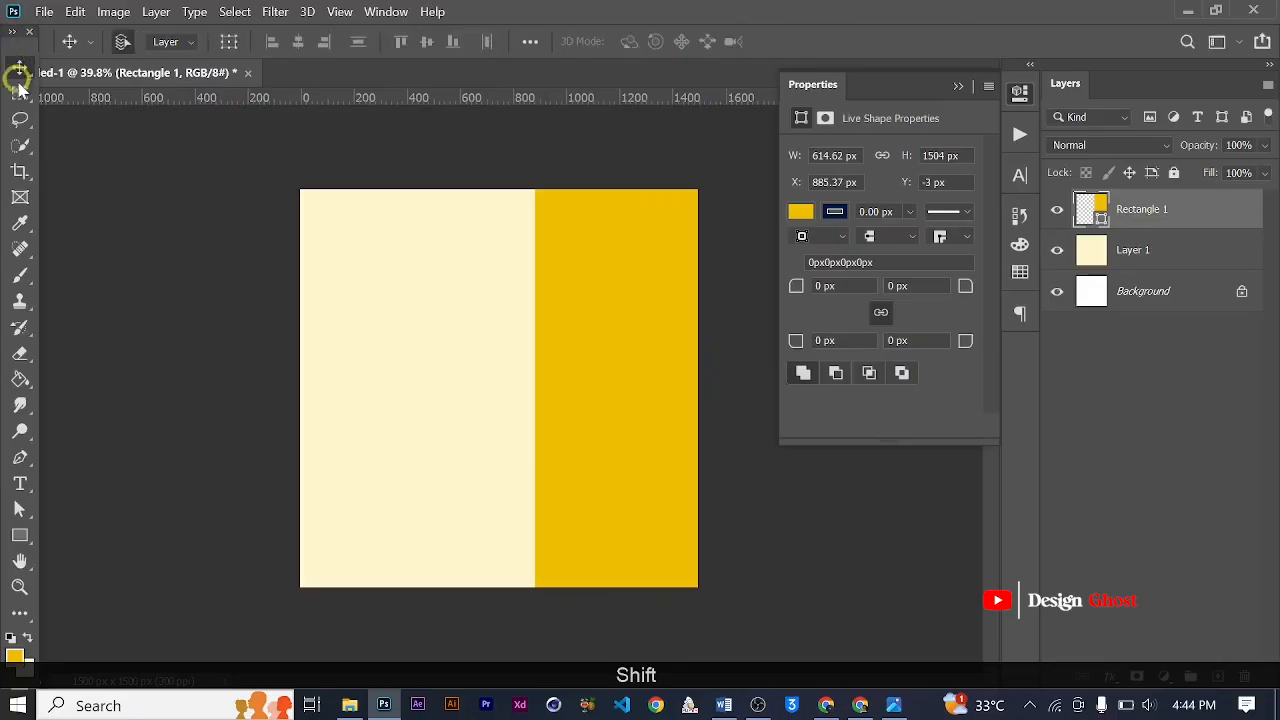
{"action": "left_click", "coordinate": [20, 92]}
{"action": "key", "text": "Return"}
{"action": "key", "text": "ctrl+0"}
{"action": "scroll", "coordinate": [594, 253], "scroll_direction": "up", "scroll_amount": 1}
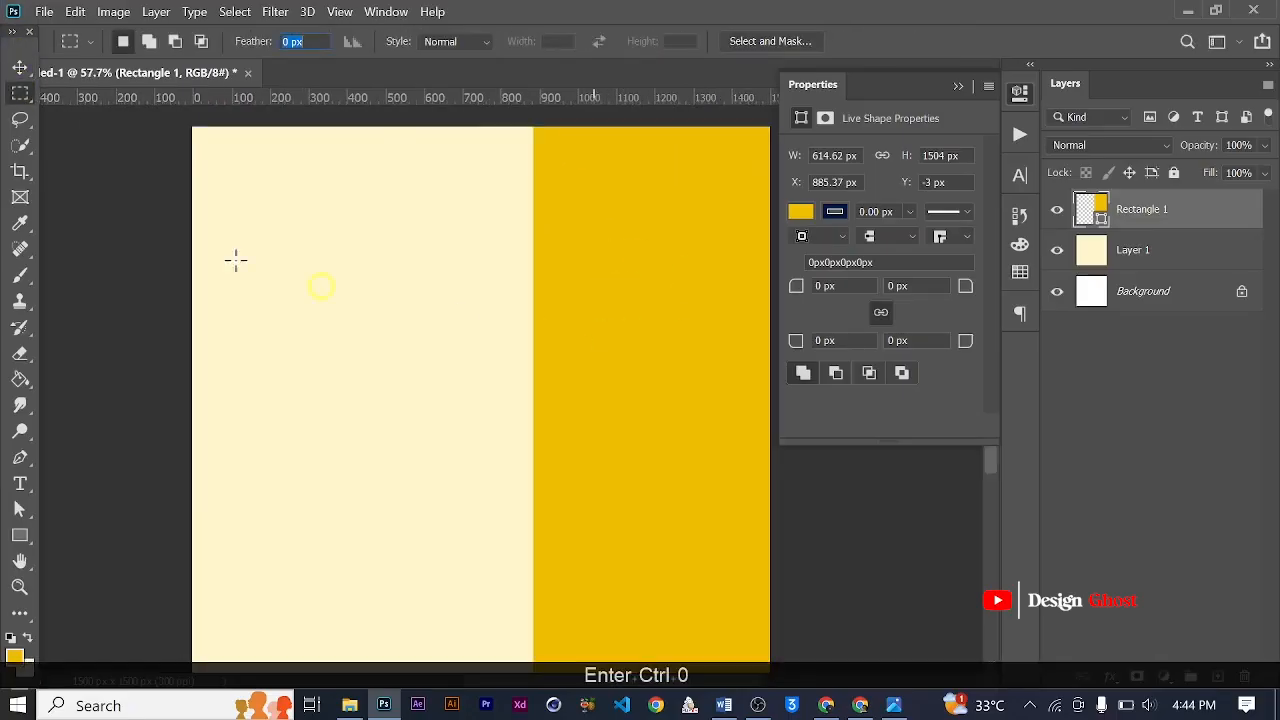
{"action": "left_click", "coordinate": [21, 68]}
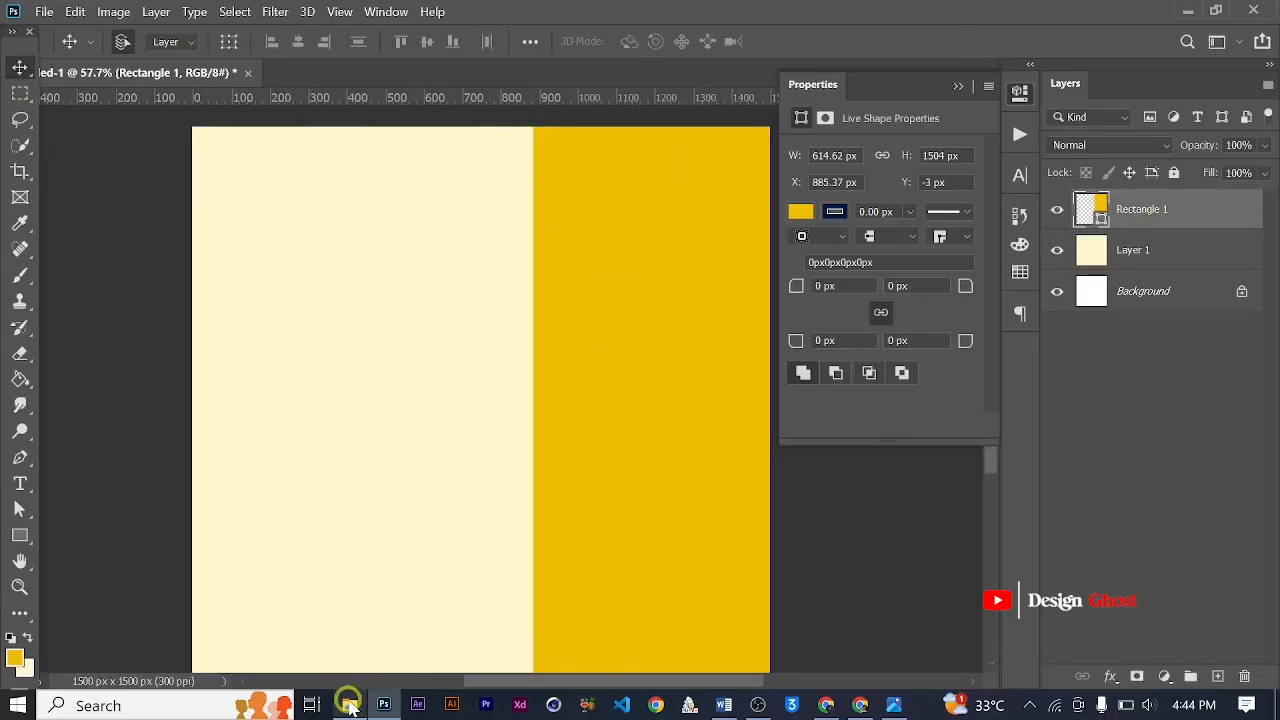
Switch to File Explorer and rename the "Free Organic Abstract Pattern – Retro Orange Vibes" image in the Barbecue folder as 12354
{"action": "left_click", "coordinate": [350, 705]}
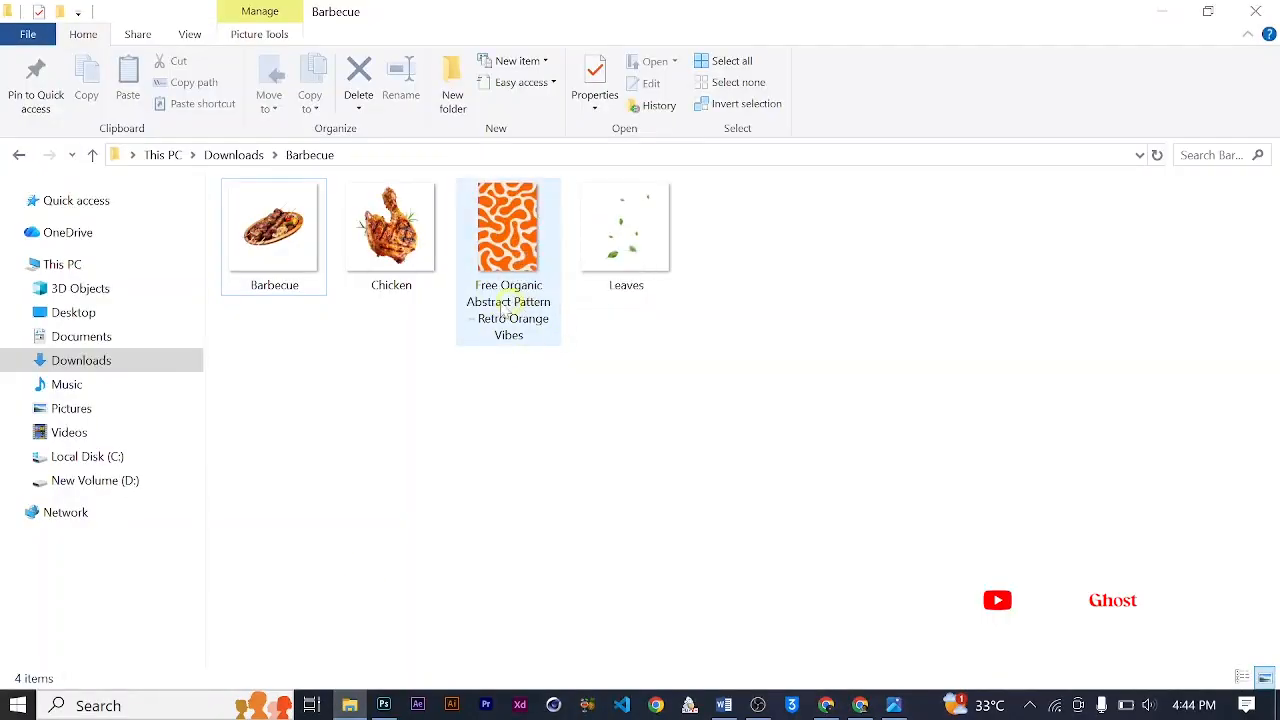
{"action": "left_click", "coordinate": [508, 203]}
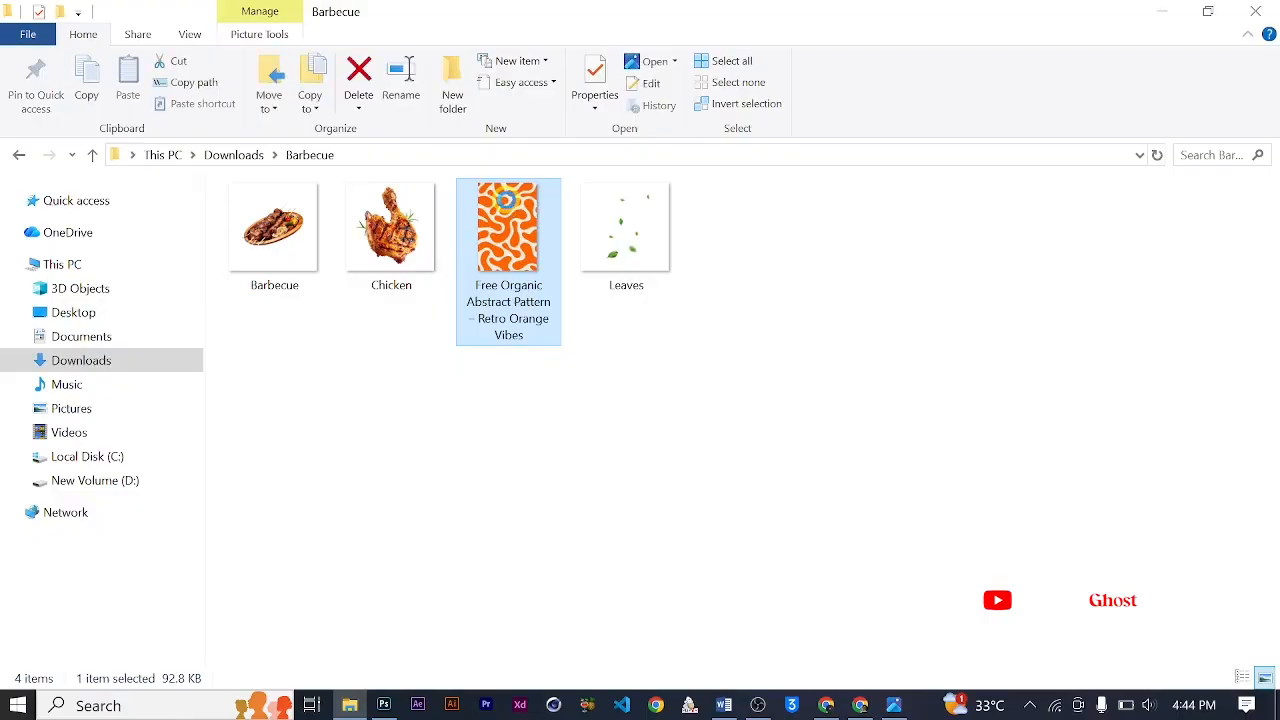
{"action": "right_click", "coordinate": [512, 207]}
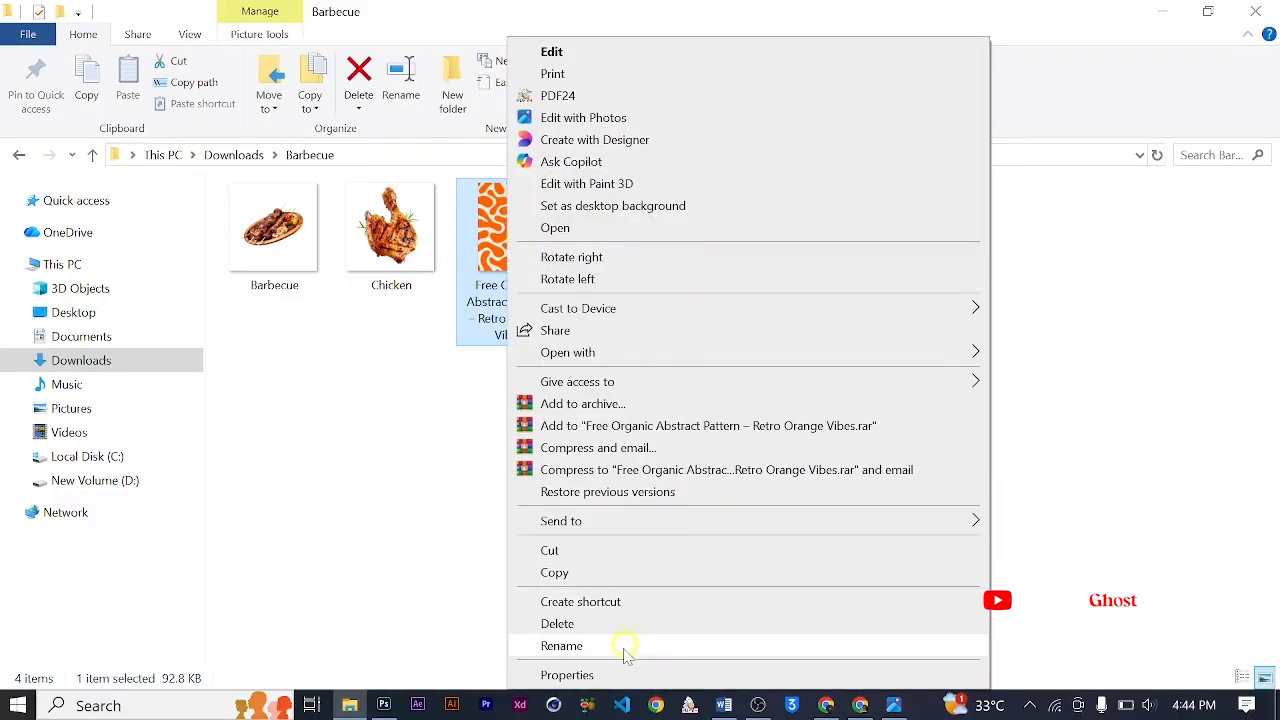
{"action": "left_click", "coordinate": [561, 646]}
{"action": "type", "text": "12354"}
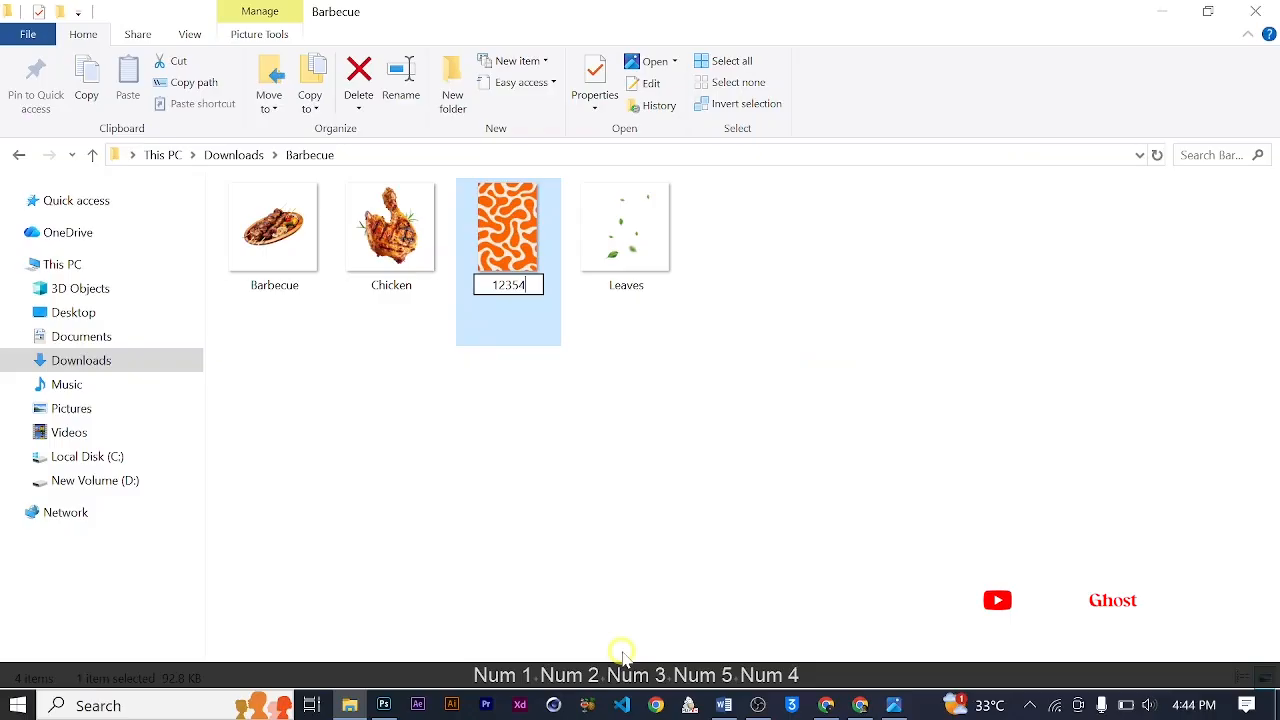
{"action": "key", "text": "Return"}
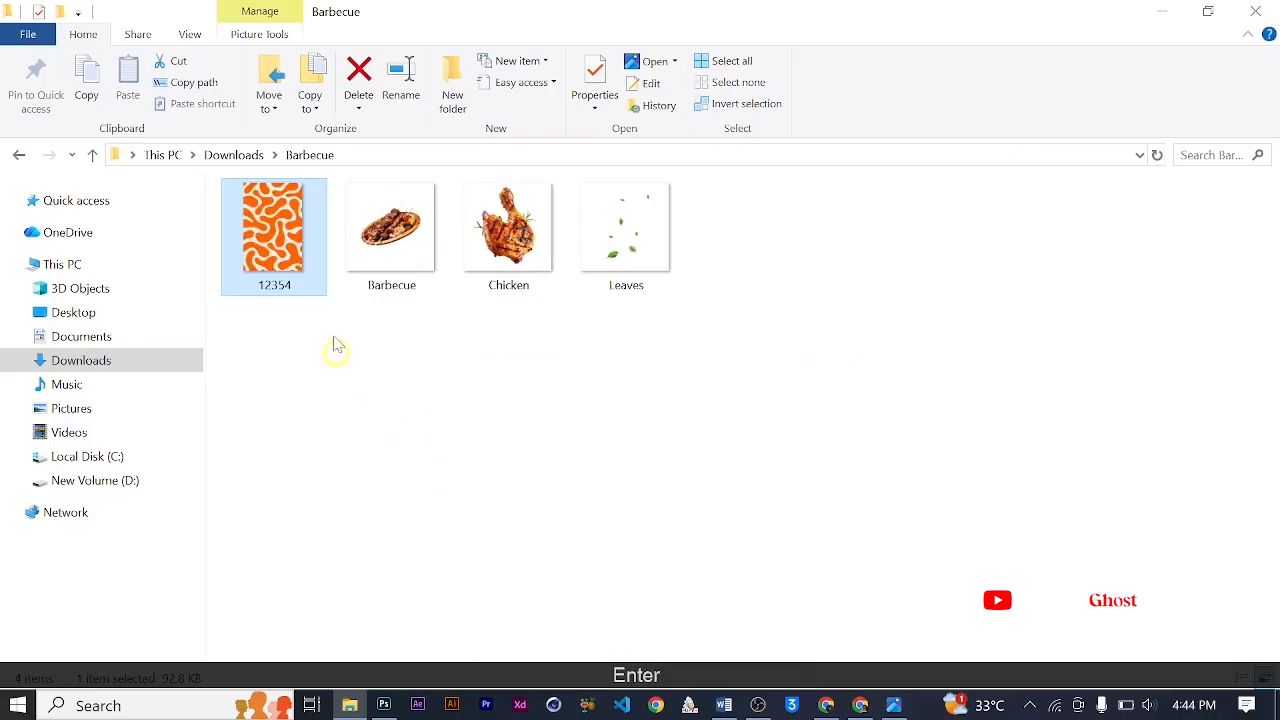
Open the 12354 pattern image from File Explorer as a separate document in Photoshop
{"action": "left_click_drag", "start_coordinate": [305, 280], "coordinate": [945, 5]}
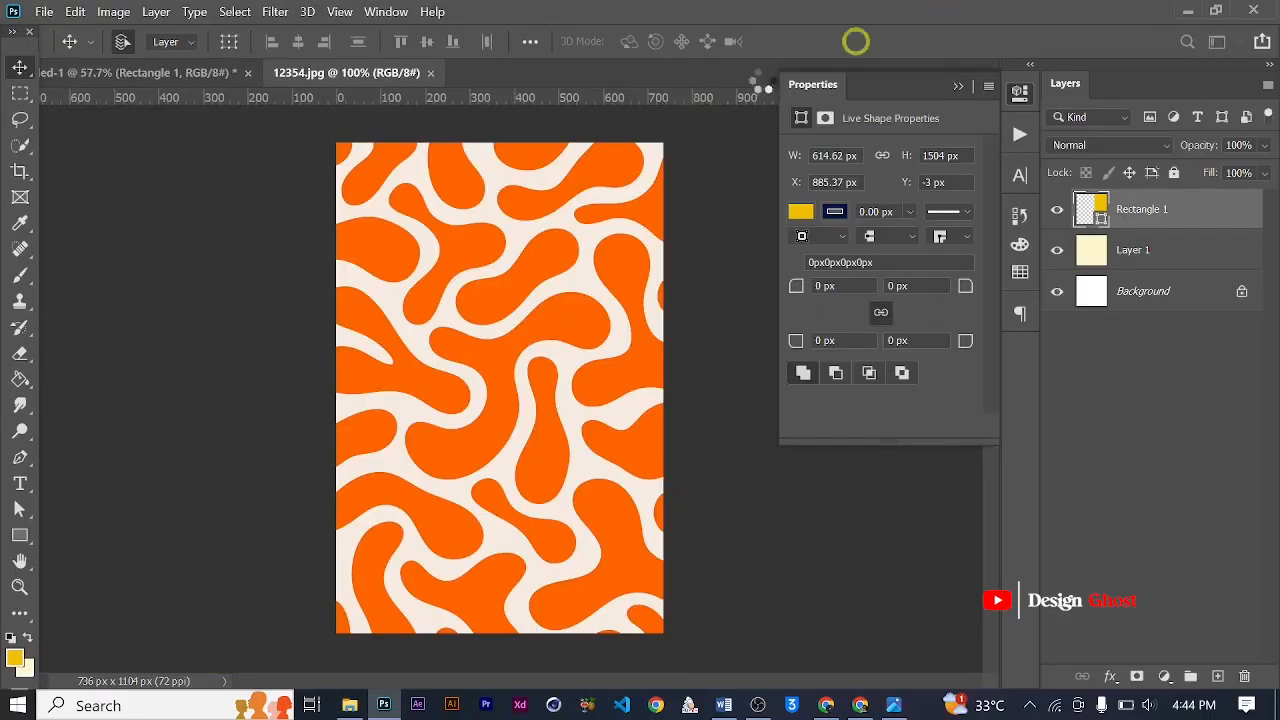
{"action": "left_click", "coordinate": [276, 76]}
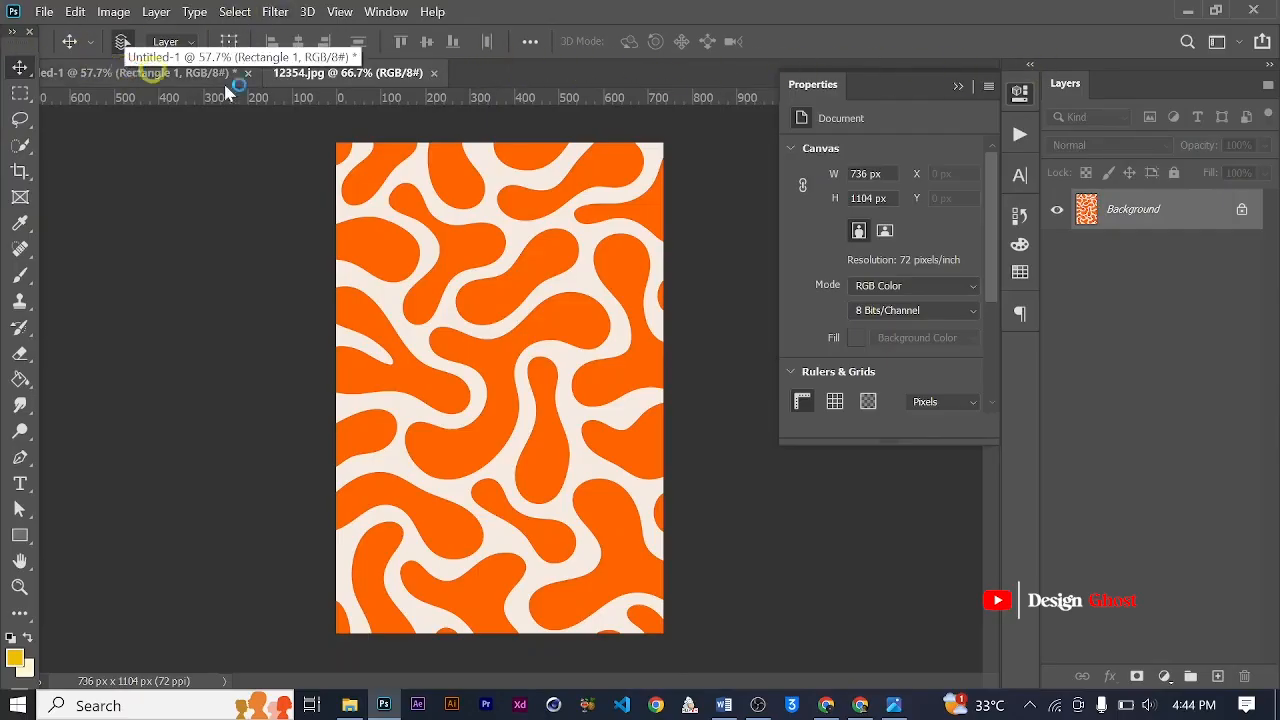
{"action": "left_click", "coordinate": [471, 270]}
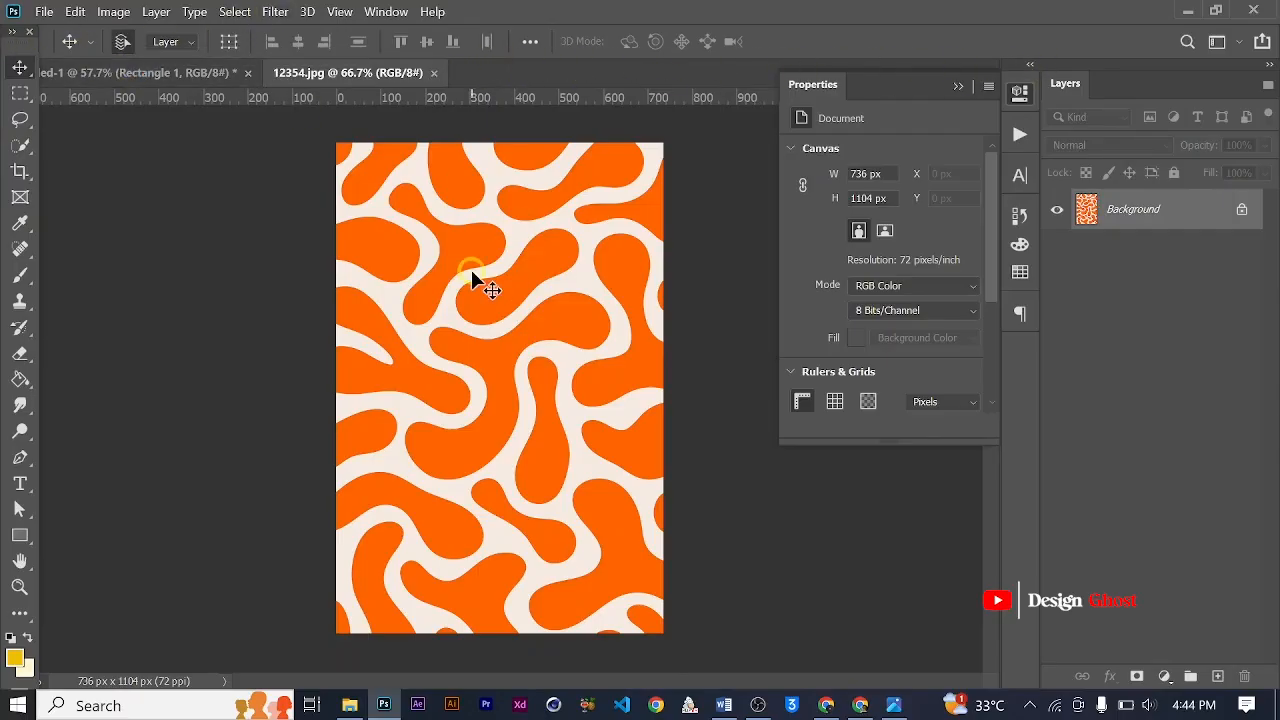
Select the full-width upper part of the pattern, about 736 by 618 px, and bring it into the flyer document
{"action": "key", "text": "m"}
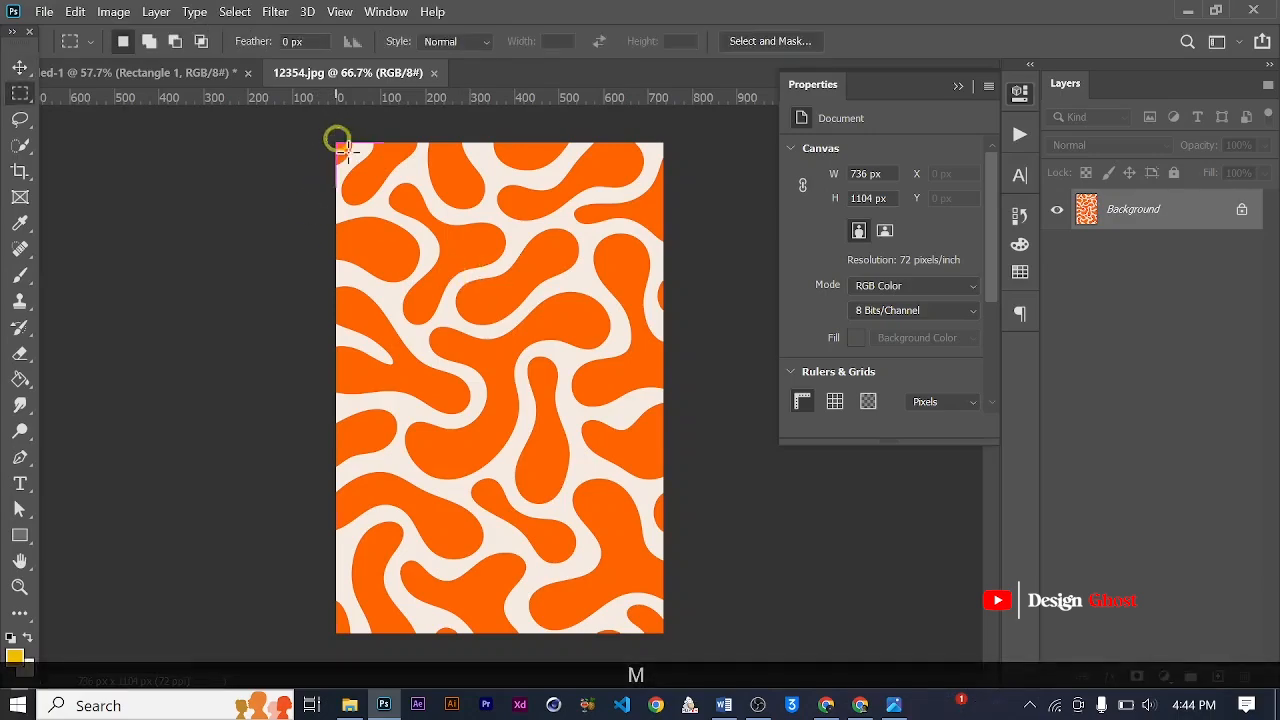
{"action": "left_click_drag", "start_coordinate": [337, 140], "coordinate": [493, 371]}
{"action": "key", "text": "v"}
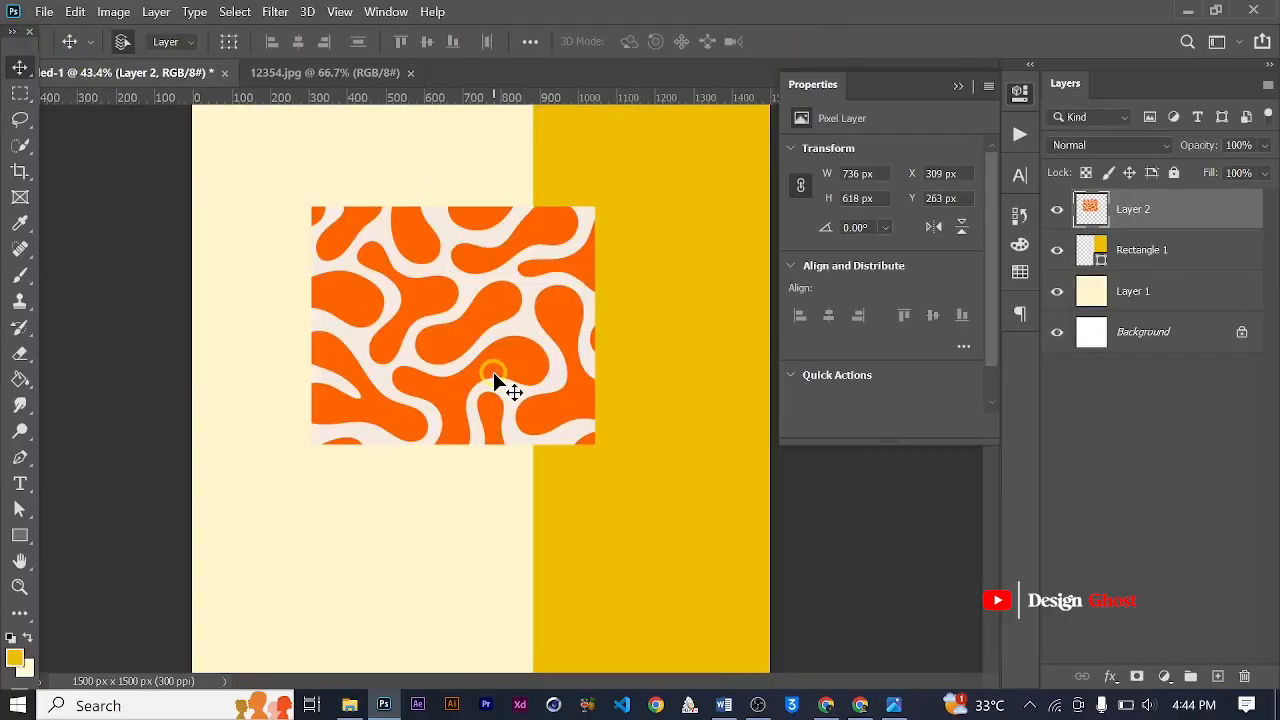
Scale the pattern layer up proportionally to about 1439 by 1209 px and position it over the upper part of the canvas
{"action": "scroll", "coordinate": [493, 371], "scroll_direction": "down", "scroll_amount": 2}
{"action": "key", "text": "ctrl+t"}
{"action": "left_click_drag", "start_coordinate": [566, 417], "coordinate": [684, 517]}
{"action": "left_click_drag", "start_coordinate": [584, 444], "coordinate": [523, 414]}
{"action": "left_click_drag", "start_coordinate": [634, 251], "coordinate": [656, 234]}
{"action": "left_click_drag", "start_coordinate": [344, 500], "coordinate": [340, 503]}
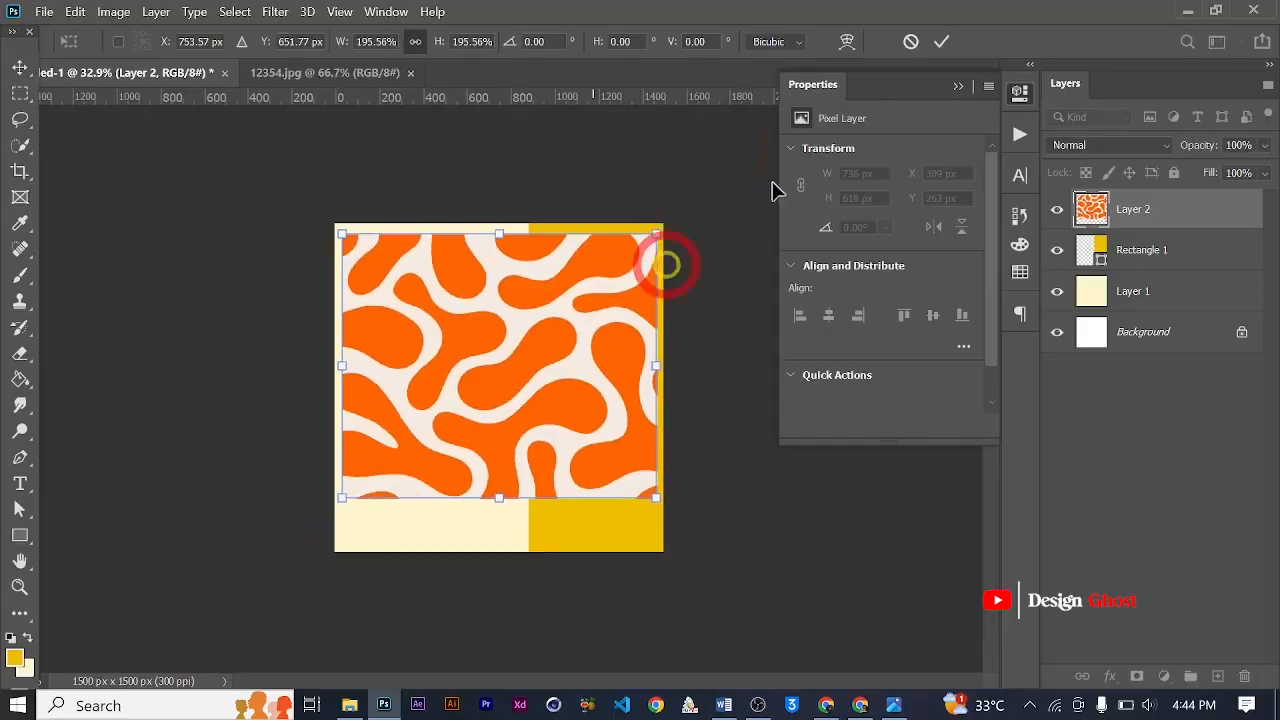
{"action": "left_click", "coordinate": [949, 43]}
Erase the connected off-white area between the orange shapes with the Magic Eraser at tolerance 32
{"action": "scroll", "coordinate": [344, 425], "scroll_direction": "up", "scroll_amount": 2}
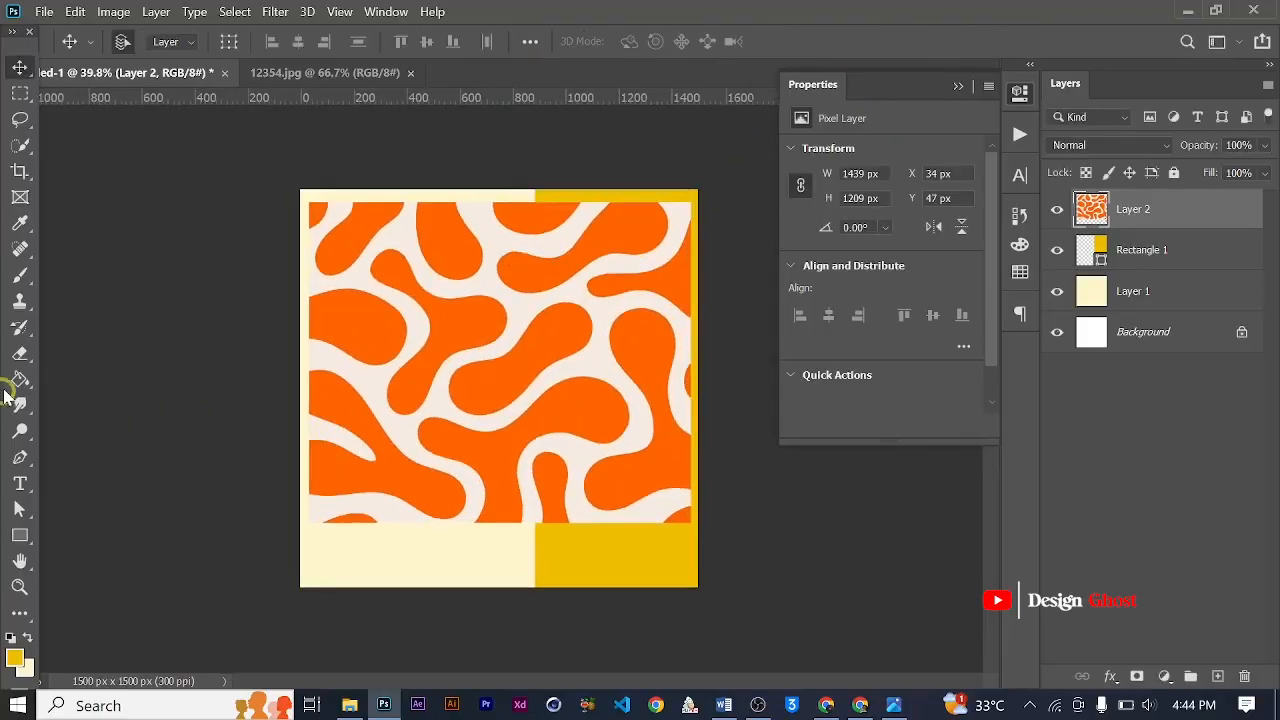
{"action": "right_click", "coordinate": [18, 354]}
{"action": "left_click", "coordinate": [110, 390]}
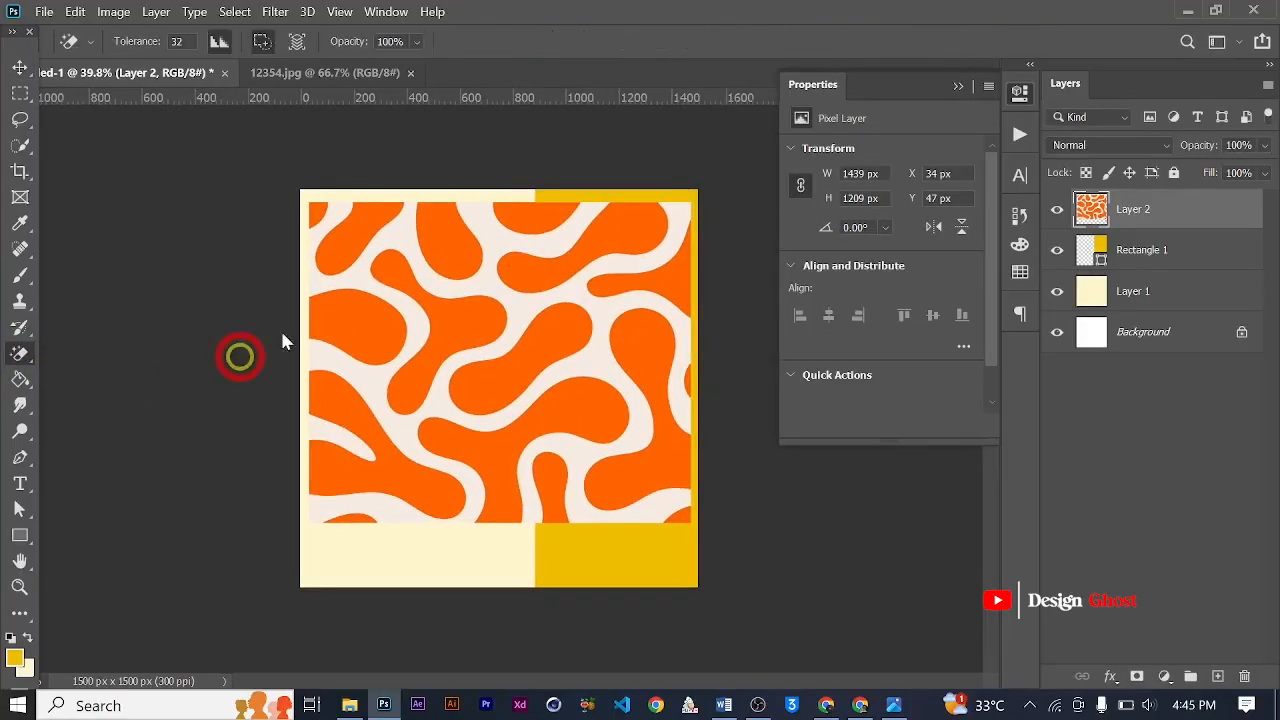
{"action": "scroll", "coordinate": [280, 330], "scroll_direction": "up", "scroll_amount": 2}
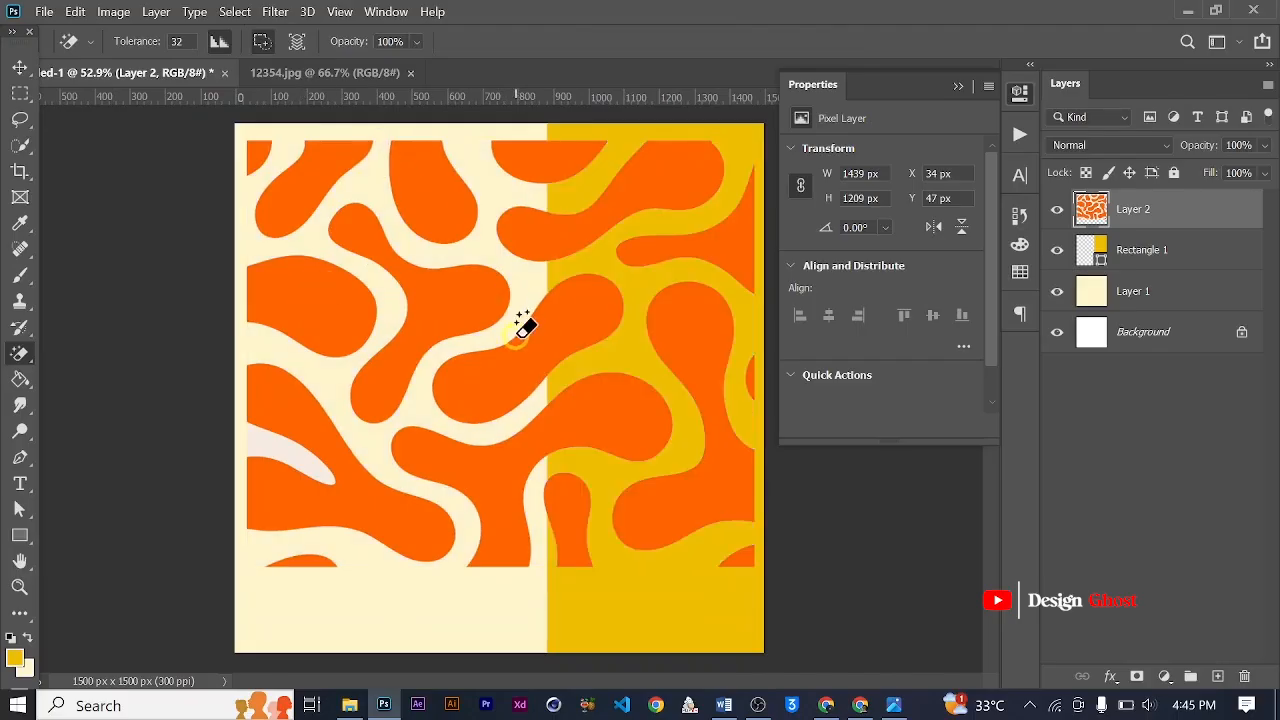
{"action": "left_click", "coordinate": [17, 71]}
{"action": "scroll", "coordinate": [484, 382], "scroll_direction": "down", "scroll_amount": 4}
{"action": "scroll", "coordinate": [484, 382], "scroll_direction": "up", "scroll_amount": 2}
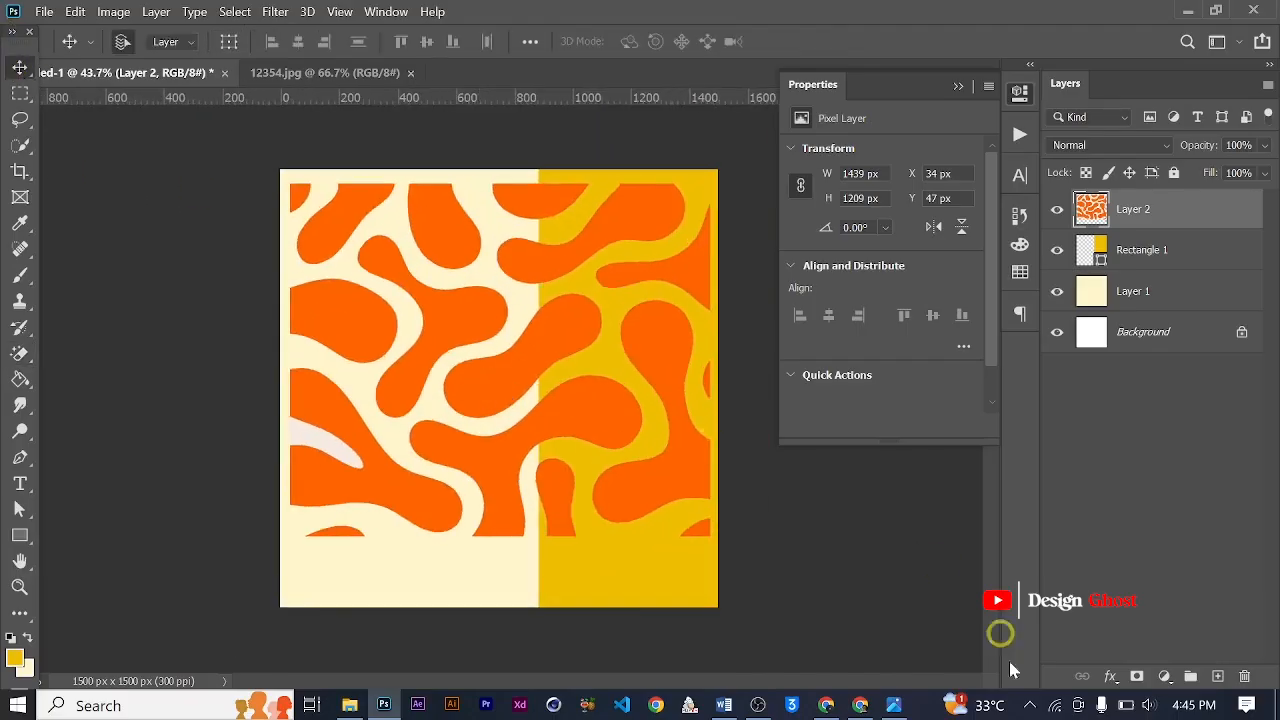
Add a Color Overlay to the pattern layer in light yellow #ffde61 with Normal blend mode and 100% opacity
{"action": "left_click", "coordinate": [1096, 676]}
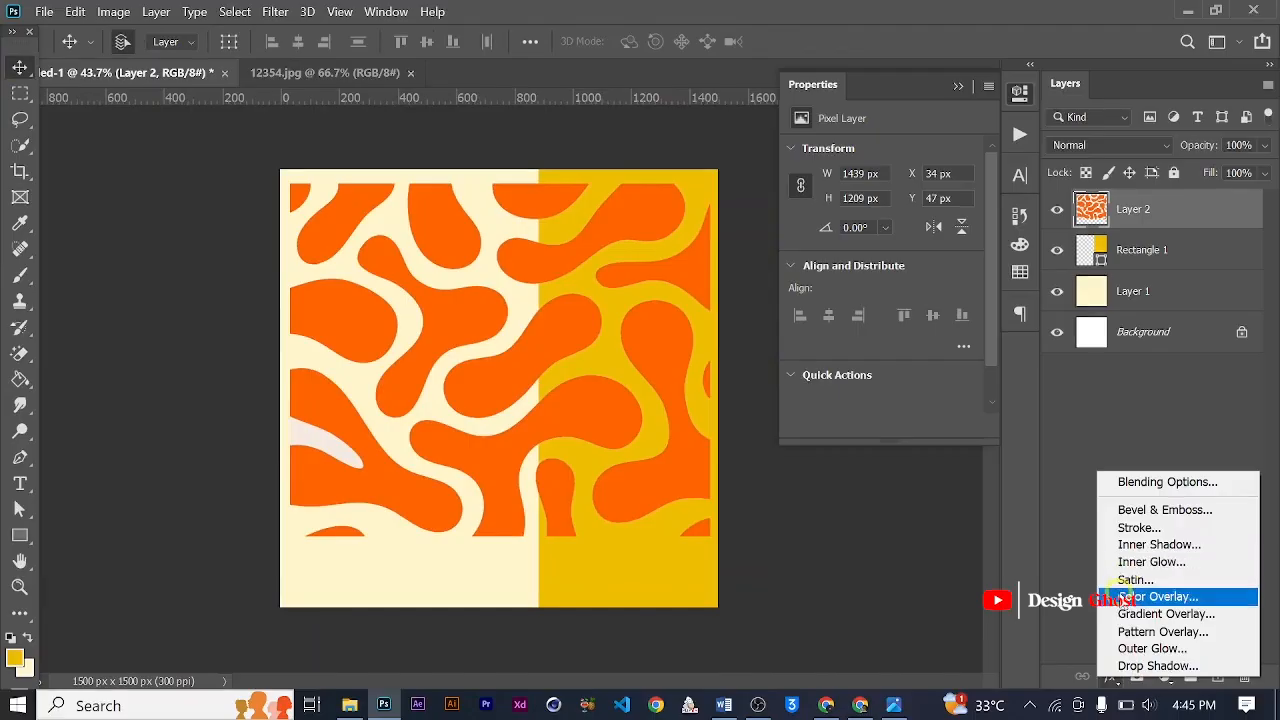
{"action": "left_click", "coordinate": [1121, 600]}
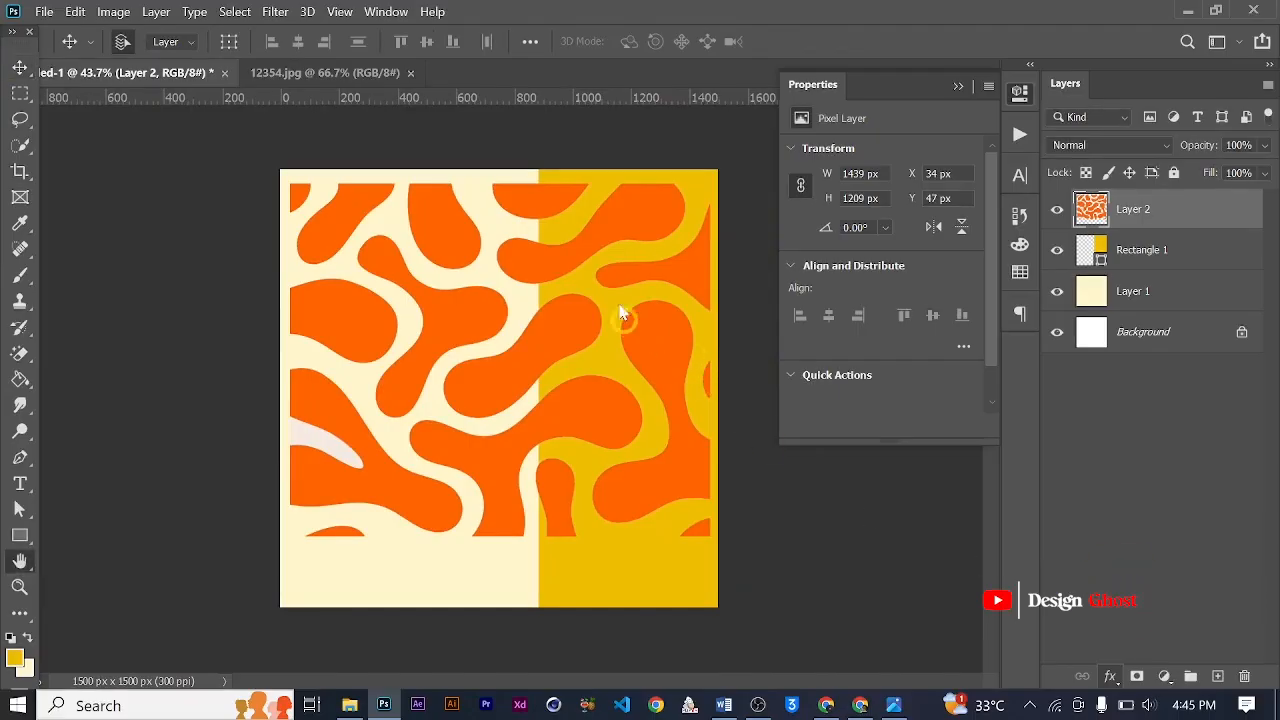
{"action": "left_click_drag", "start_coordinate": [903, 46], "coordinate": [1178, 57]}
{"action": "left_click", "coordinate": [1235, 108]}
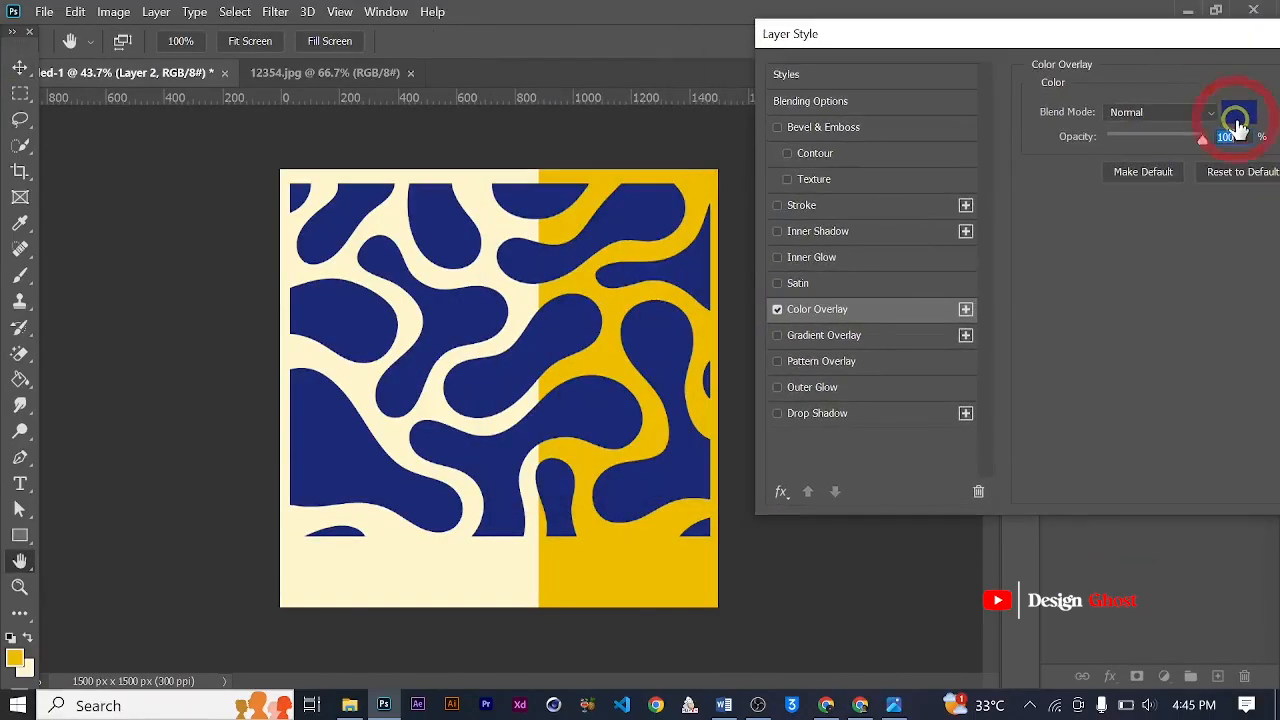
{"action": "left_click", "coordinate": [592, 360]}
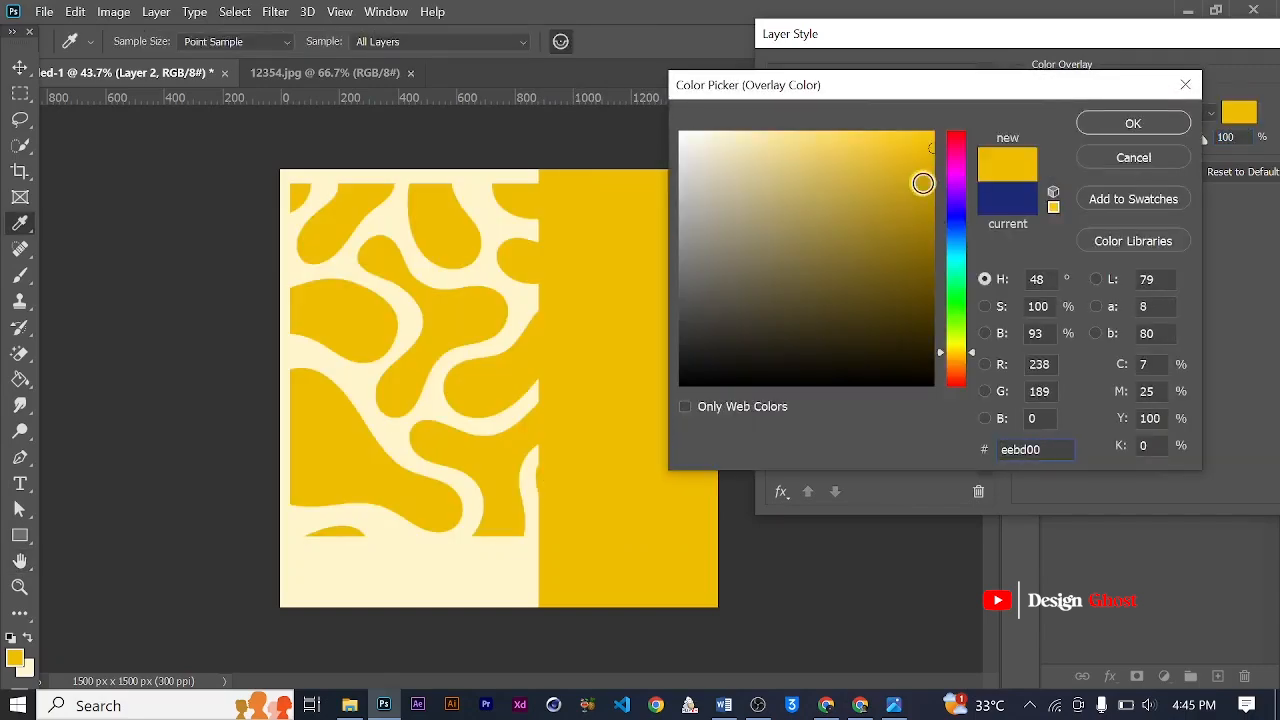
{"action": "left_click_drag", "start_coordinate": [923, 180], "coordinate": [833, 86]}
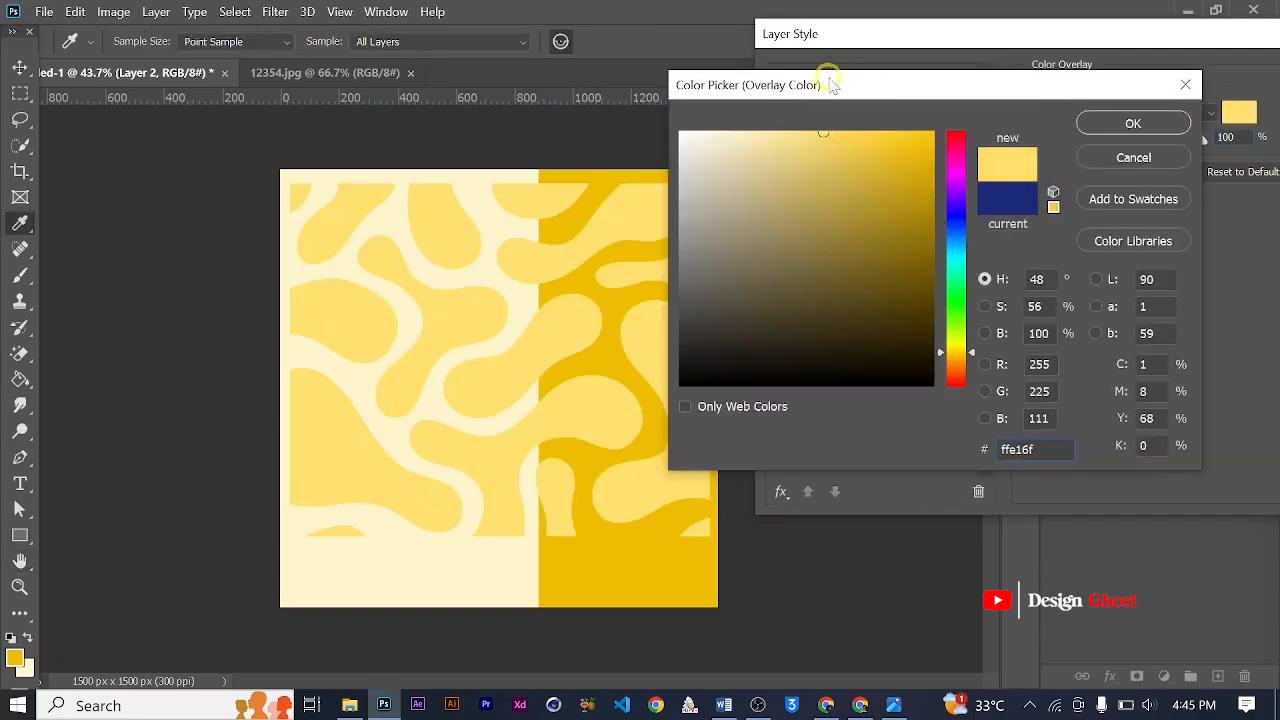
{"action": "left_click_drag", "start_coordinate": [819, 131], "coordinate": [838, 124]}
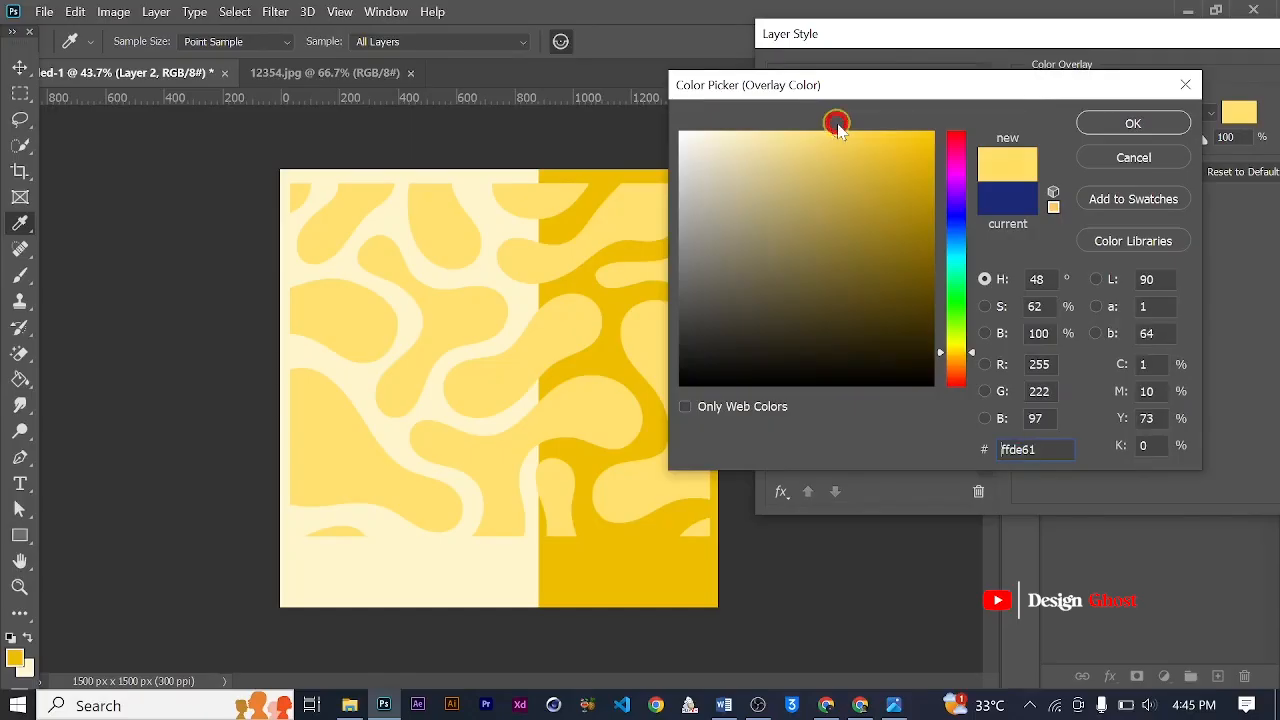
{"action": "left_click", "coordinate": [1134, 124]}
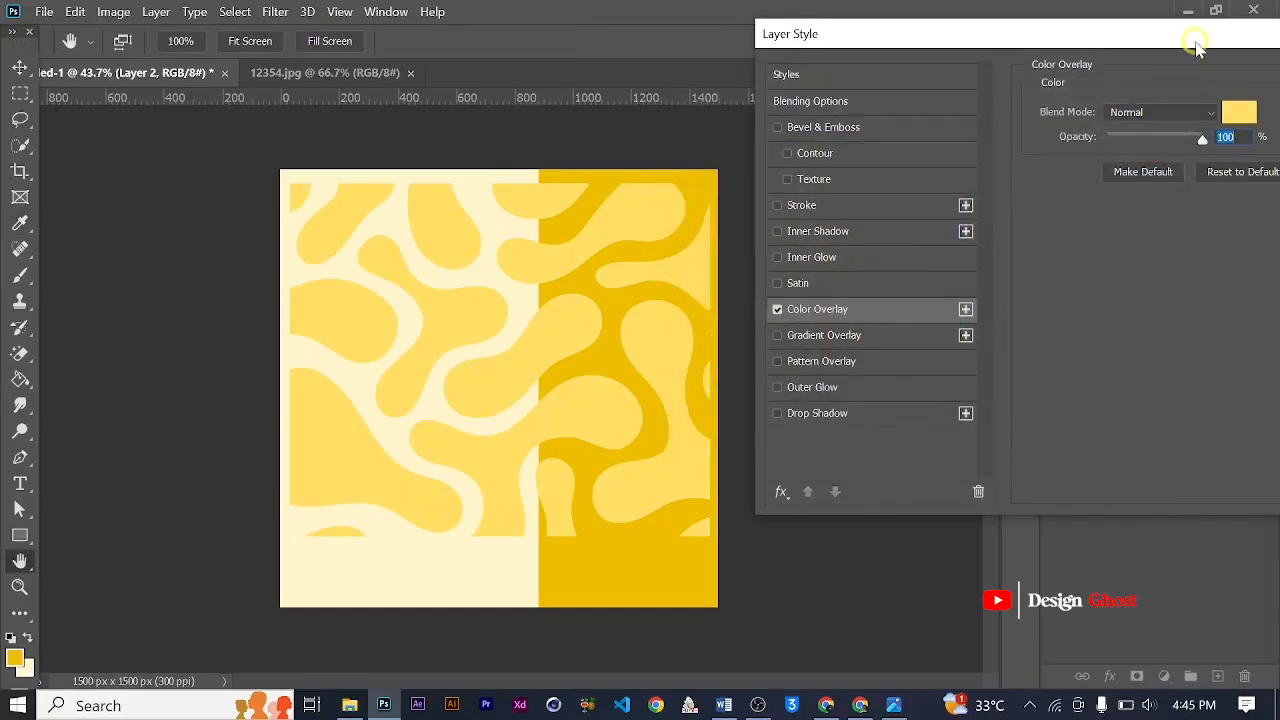
{"action": "left_click_drag", "start_coordinate": [1104, 34], "coordinate": [929, 47]}
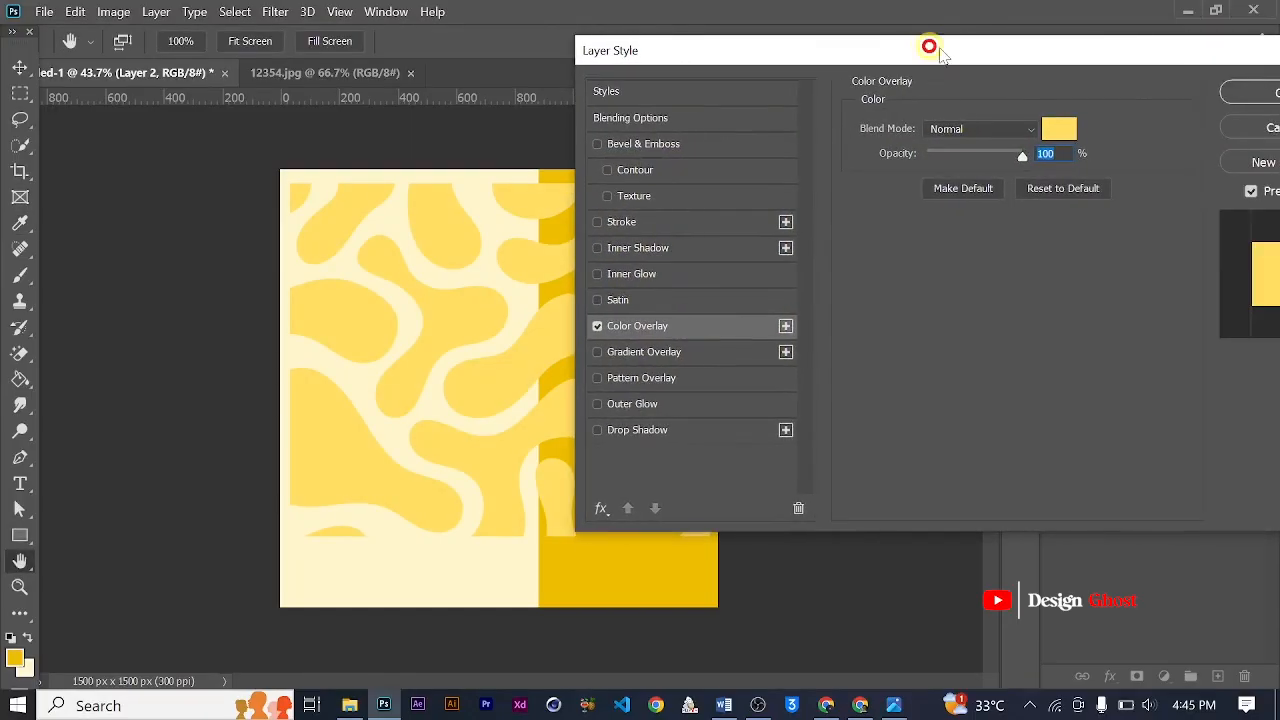
{"action": "left_click", "coordinate": [1237, 97]}
Rotate the pattern layer 90° and scale it up to about 1553 by 1848 px, so it extends beyond the canvas height
{"action": "scroll", "coordinate": [694, 327], "scroll_direction": "down", "scroll_amount": 2}
{"action": "key", "text": "ctrl+t"}
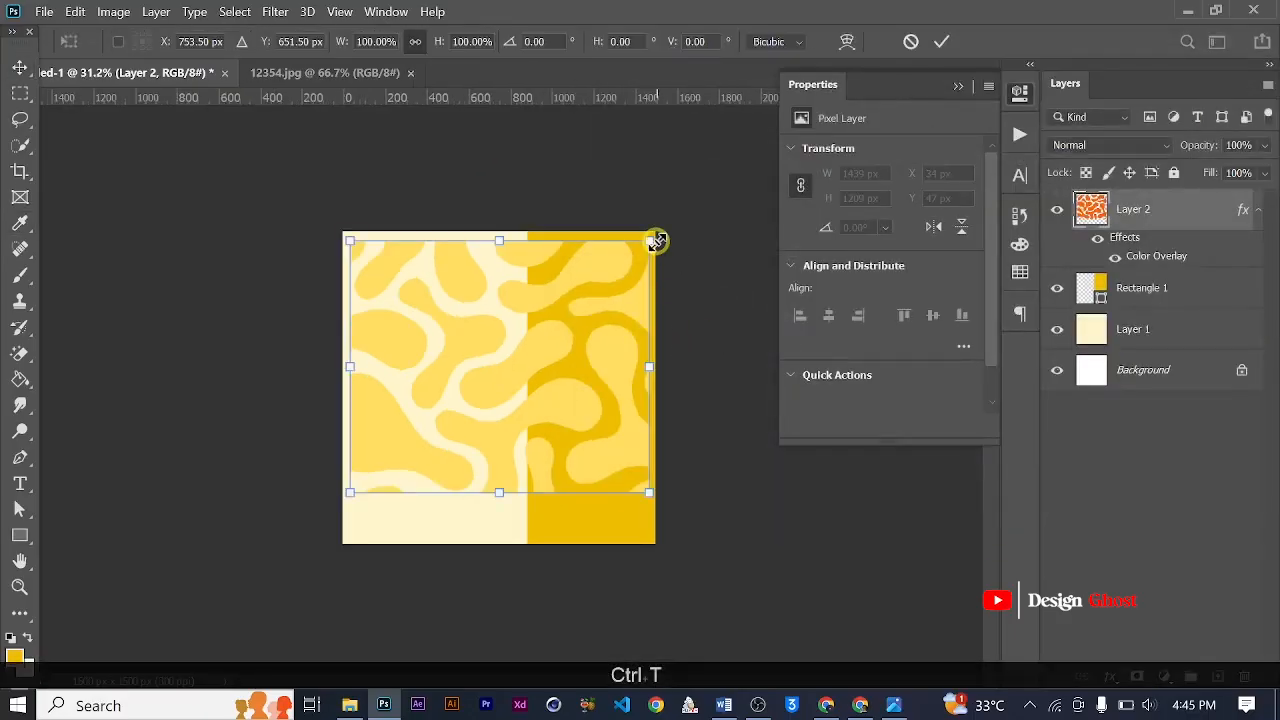
{"action": "left_click_drag", "start_coordinate": [658, 241], "coordinate": [692, 603]}
{"action": "left_click_drag", "start_coordinate": [626, 506], "coordinate": [646, 491]}
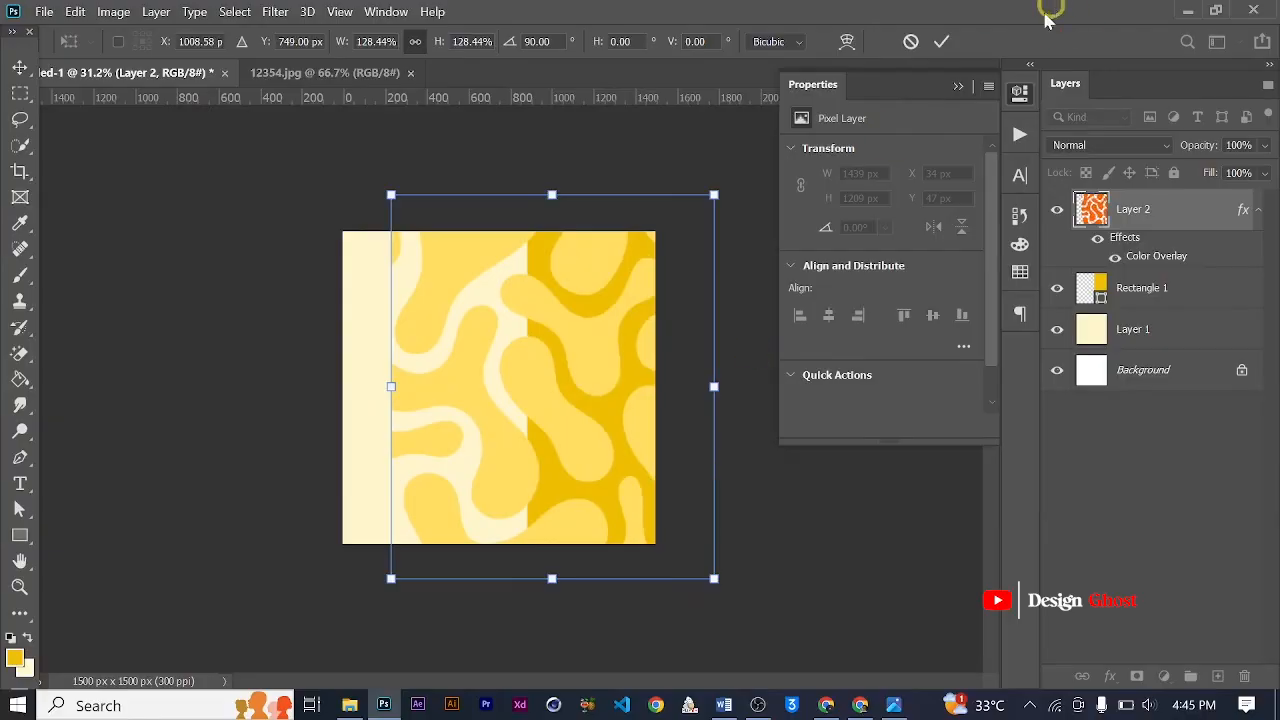
{"action": "left_click", "coordinate": [938, 46]}
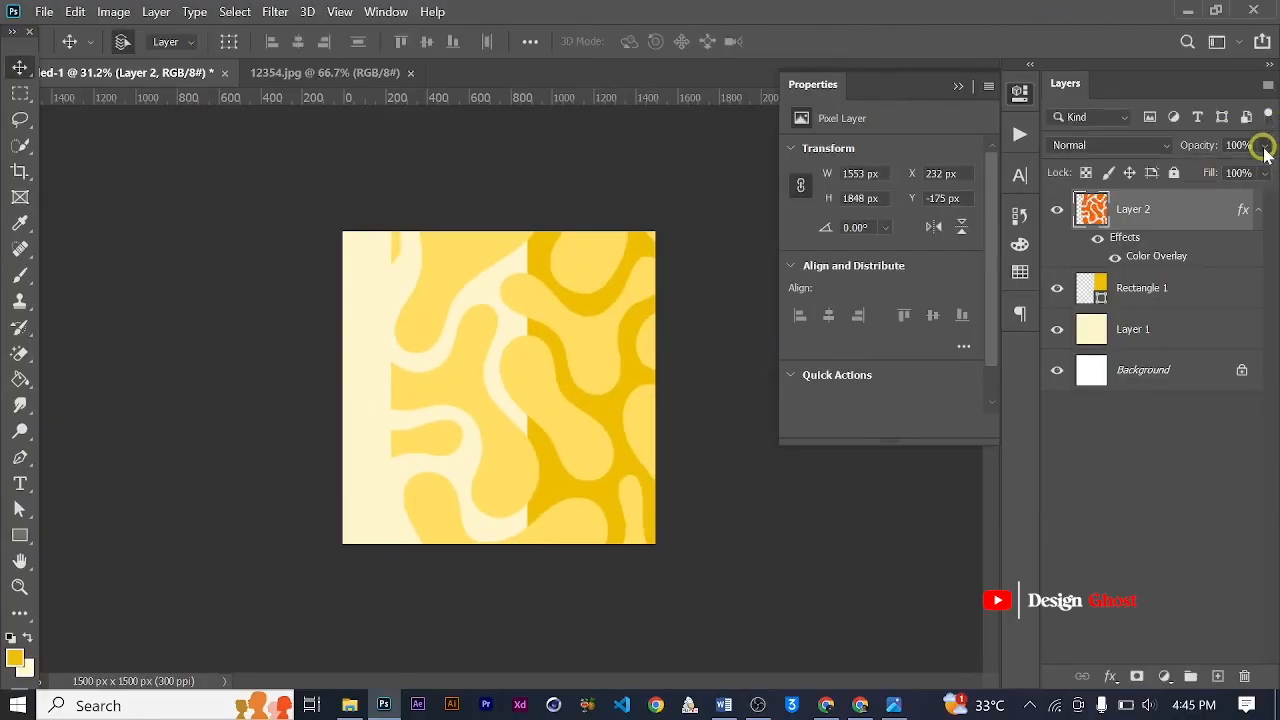
Lower the pattern layer's opacity to 34% and move it over the yellow band, aligning its left edge with the band's
{"action": "left_click", "coordinate": [1265, 147]}
{"action": "left_click_drag", "start_coordinate": [1263, 170], "coordinate": [1198, 178]}
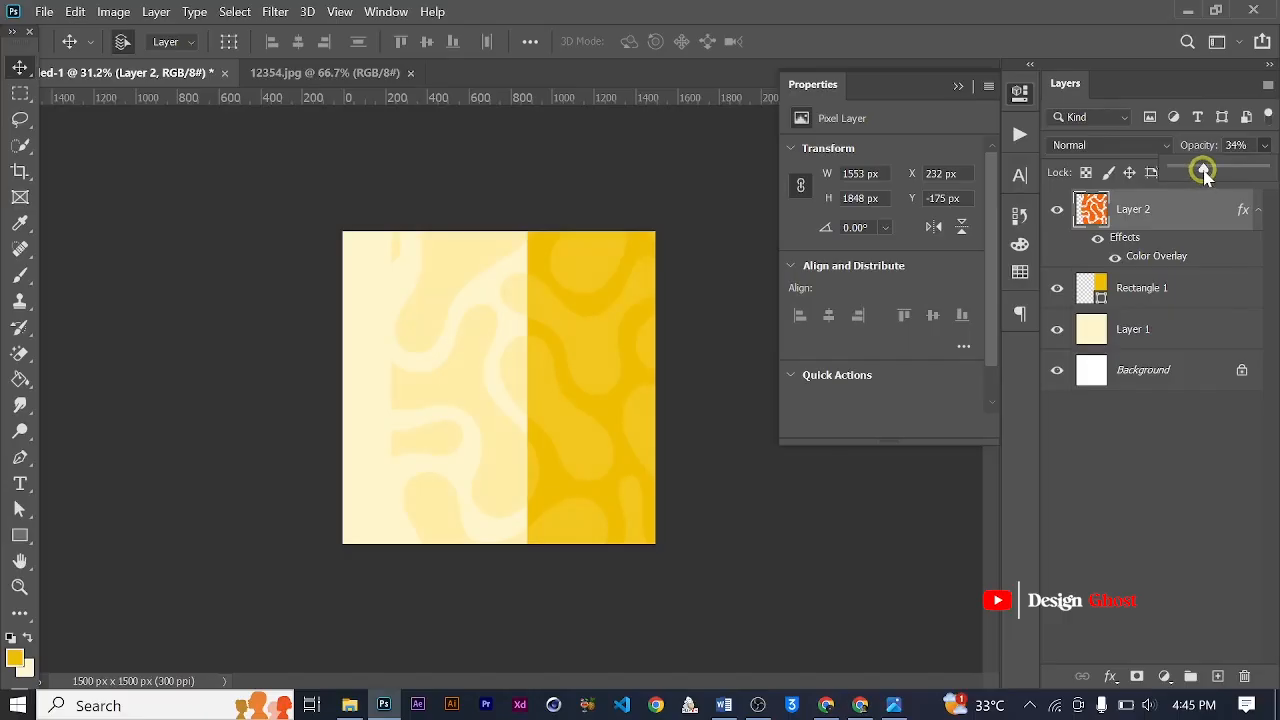
{"action": "scroll", "coordinate": [615, 362], "scroll_direction": "up", "scroll_amount": 1}
{"action": "left_click_drag", "start_coordinate": [620, 449], "coordinate": [766, 423]}
{"action": "scroll", "coordinate": [586, 457], "scroll_direction": "up", "scroll_amount": 5}
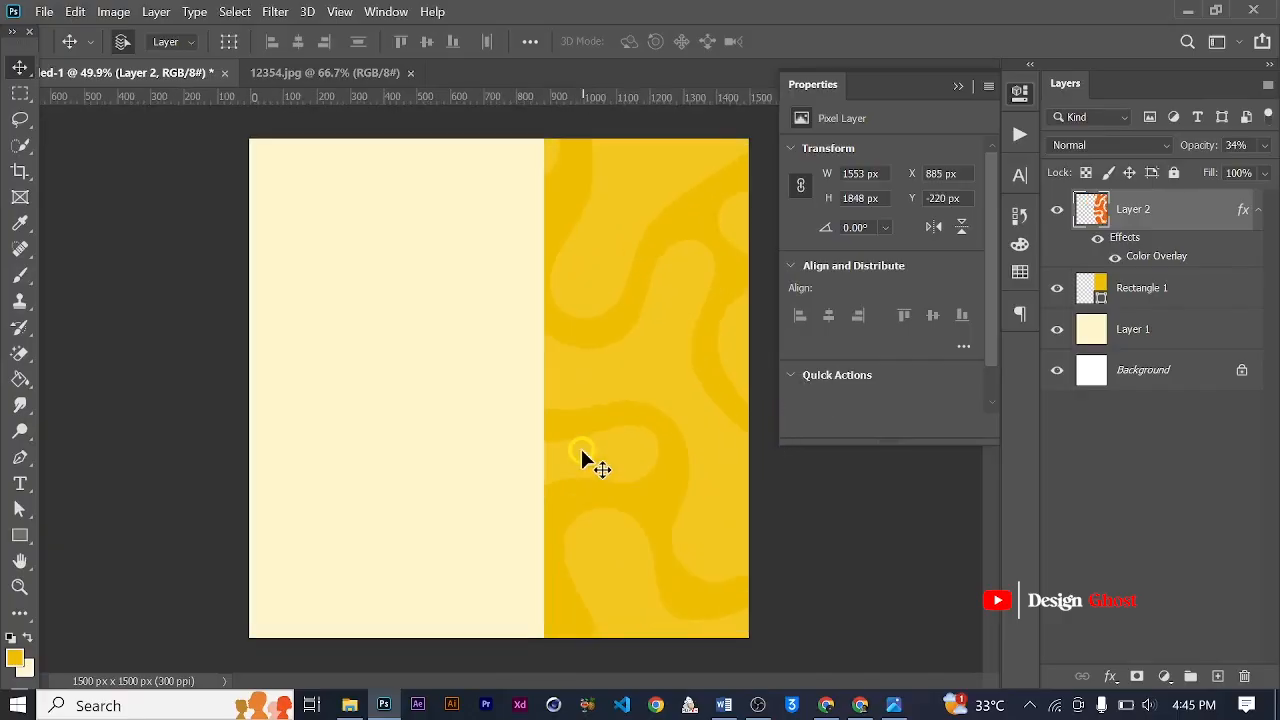
{"action": "scroll", "coordinate": [581, 445], "scroll_direction": "up", "scroll_amount": 1}
{"action": "scroll", "coordinate": [580, 442], "scroll_direction": "down", "scroll_amount": 3}
{"action": "scroll", "coordinate": [580, 442], "scroll_direction": "up", "scroll_amount": 5}
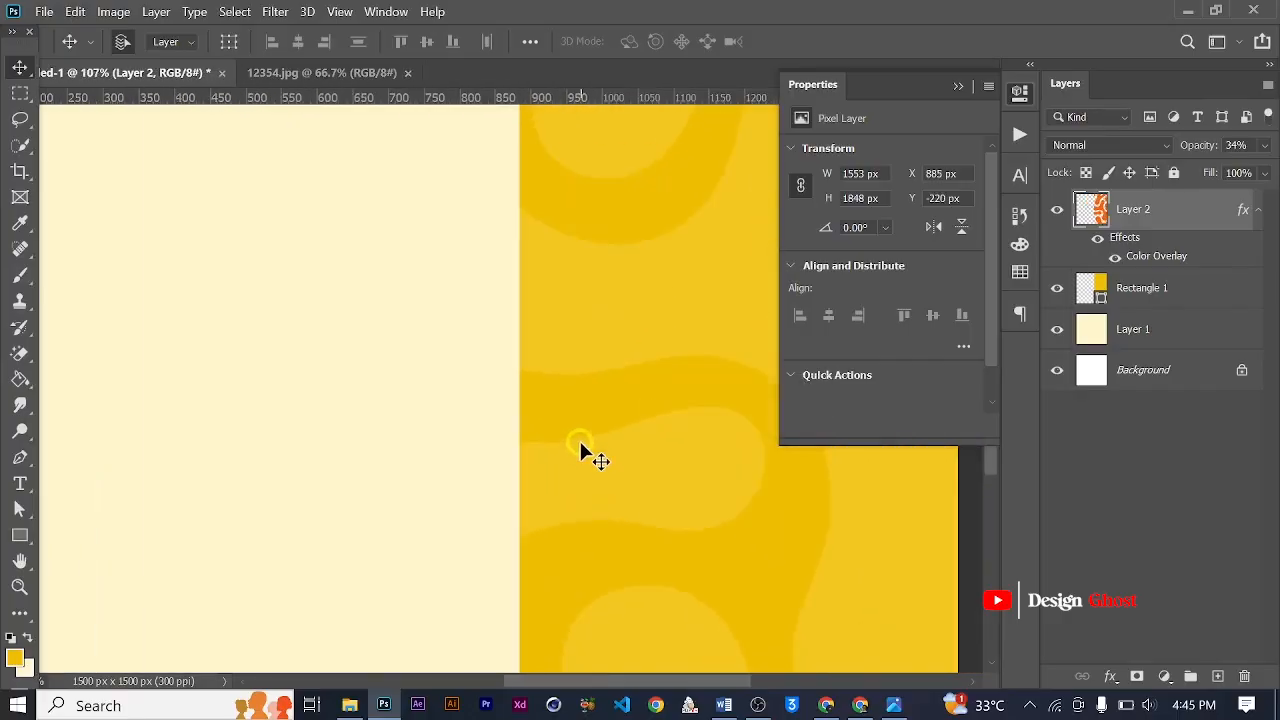
{"action": "scroll", "coordinate": [580, 450], "scroll_direction": "down", "scroll_amount": 3}
{"action": "key", "text": "Return"}
{"action": "key", "text": "ctrl+0"}
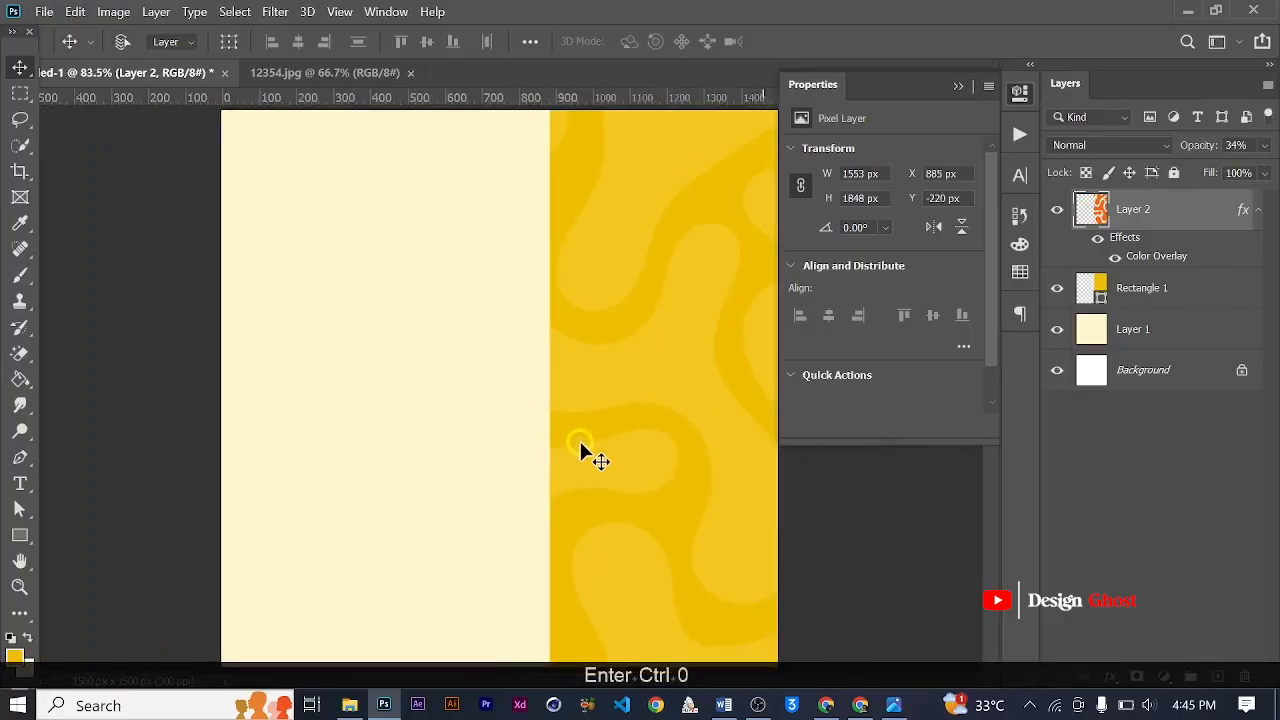
{"action": "scroll", "coordinate": [580, 448], "scroll_direction": "down", "scroll_amount": 2}
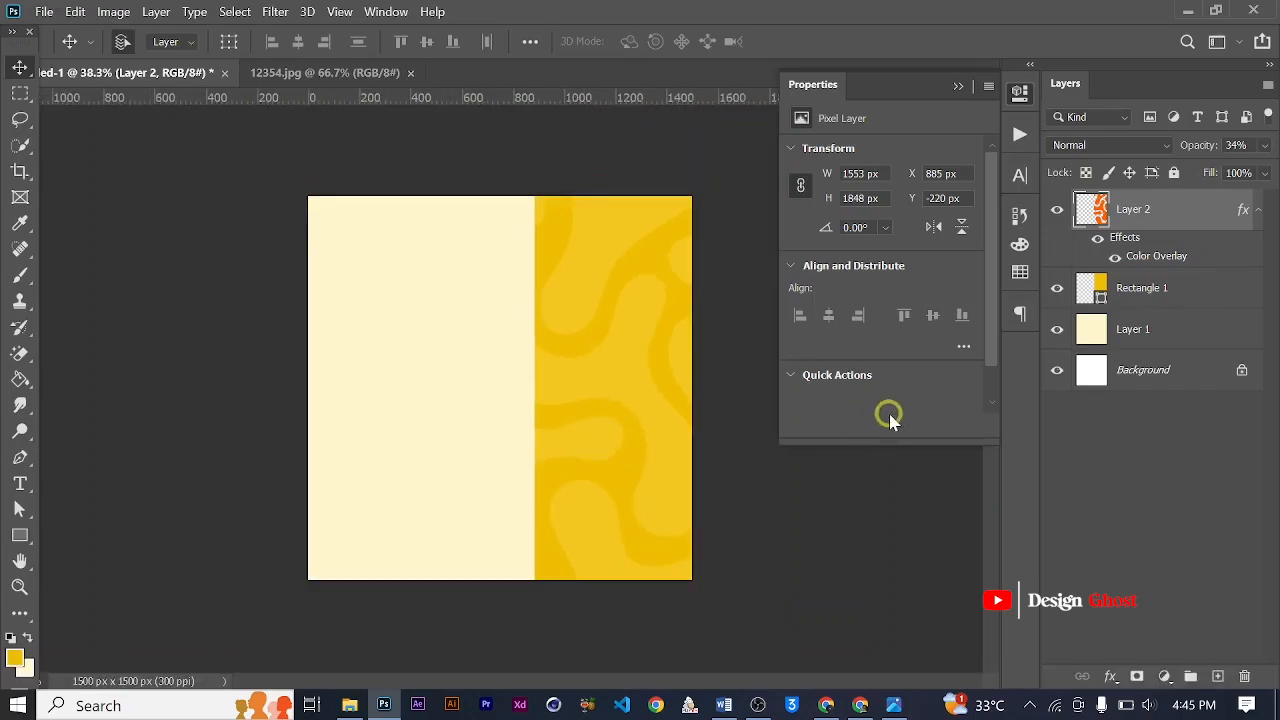
{"action": "scroll", "coordinate": [587, 437], "scroll_direction": "up", "scroll_amount": 1}
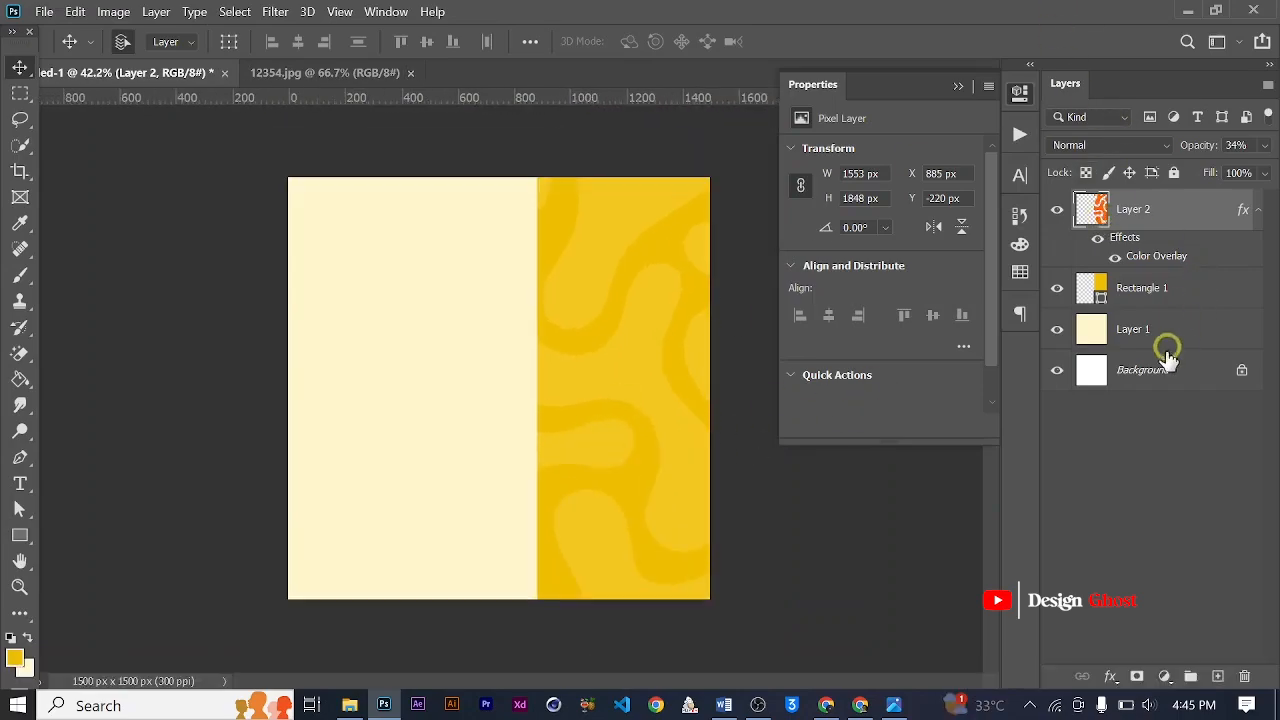
{"action": "scroll", "coordinate": [450, 390], "scroll_direction": "up", "scroll_amount": 1}
{"action": "scroll", "coordinate": [481, 384], "scroll_direction": "down", "scroll_amount": 1}
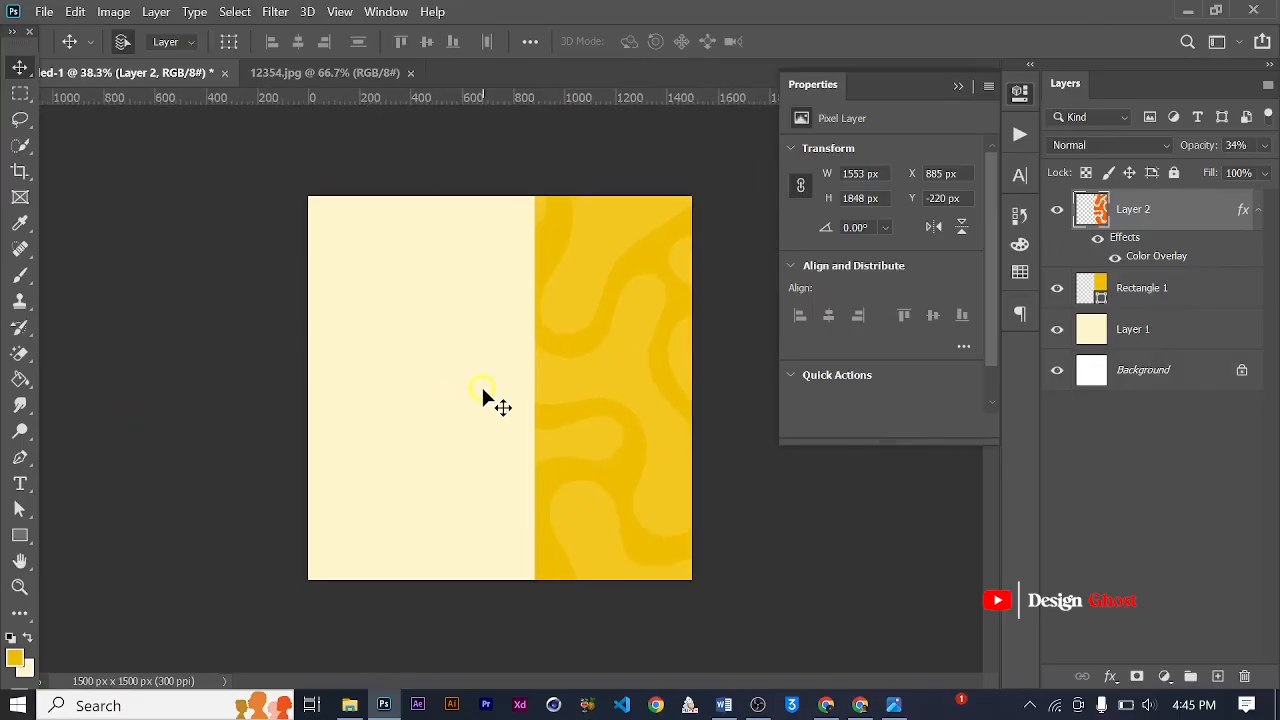
{"action": "key", "text": "Return"}
{"action": "key", "text": "ctrl+0"}
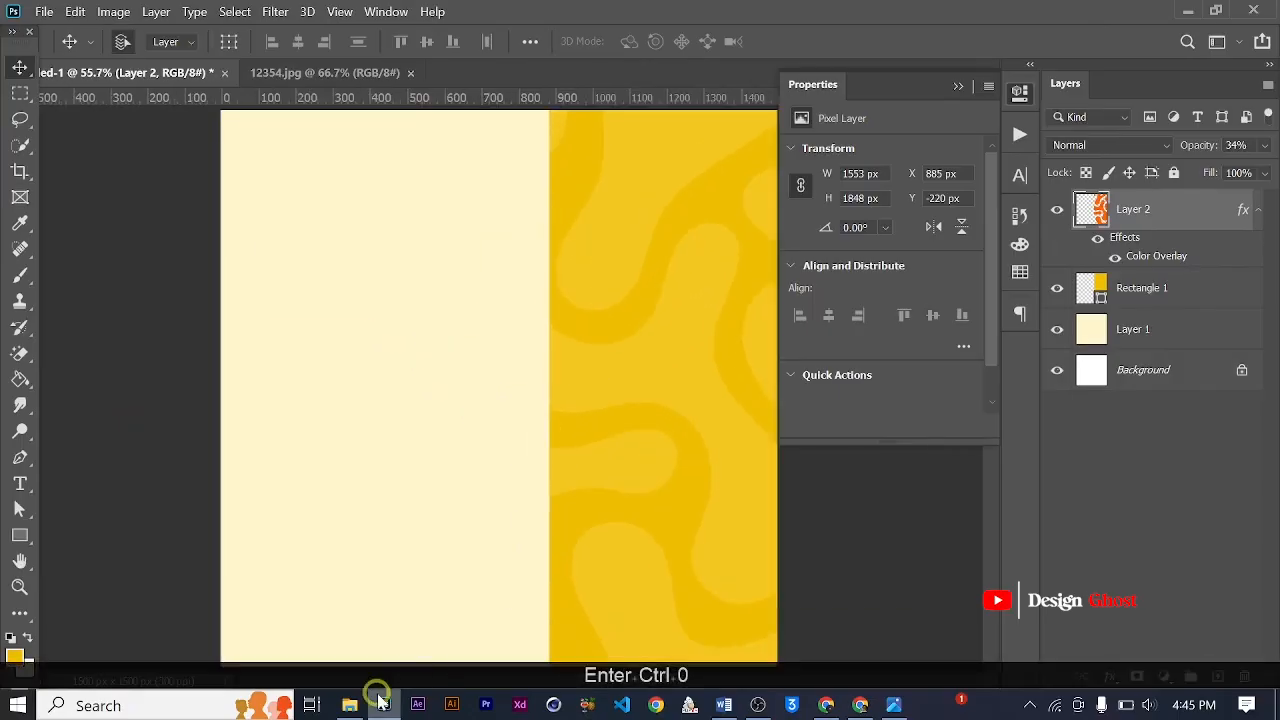
Open Barbecue.png from the Barbecue folder in Downloads as its own document and check its image size
{"action": "left_click", "coordinate": [352, 704]}
{"action": "left_click_drag", "start_coordinate": [354, 263], "coordinate": [668, 14]}
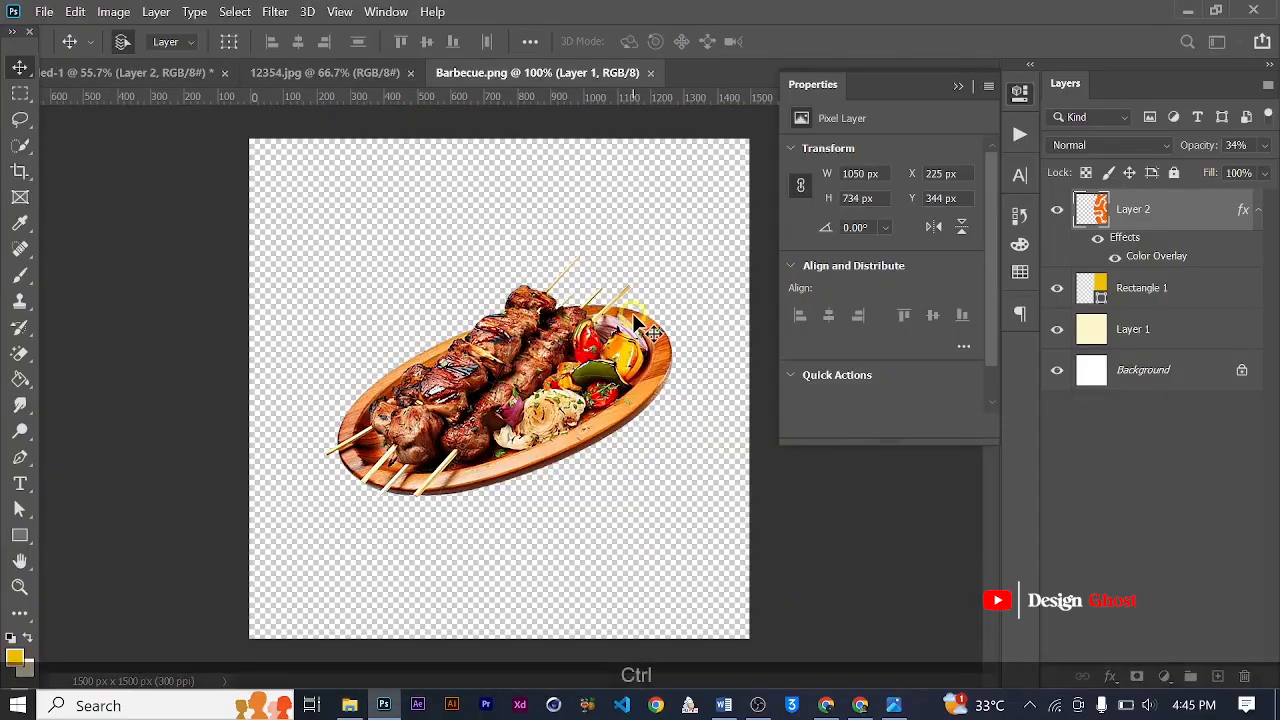
{"action": "key", "text": "ctrl+alt+i"}
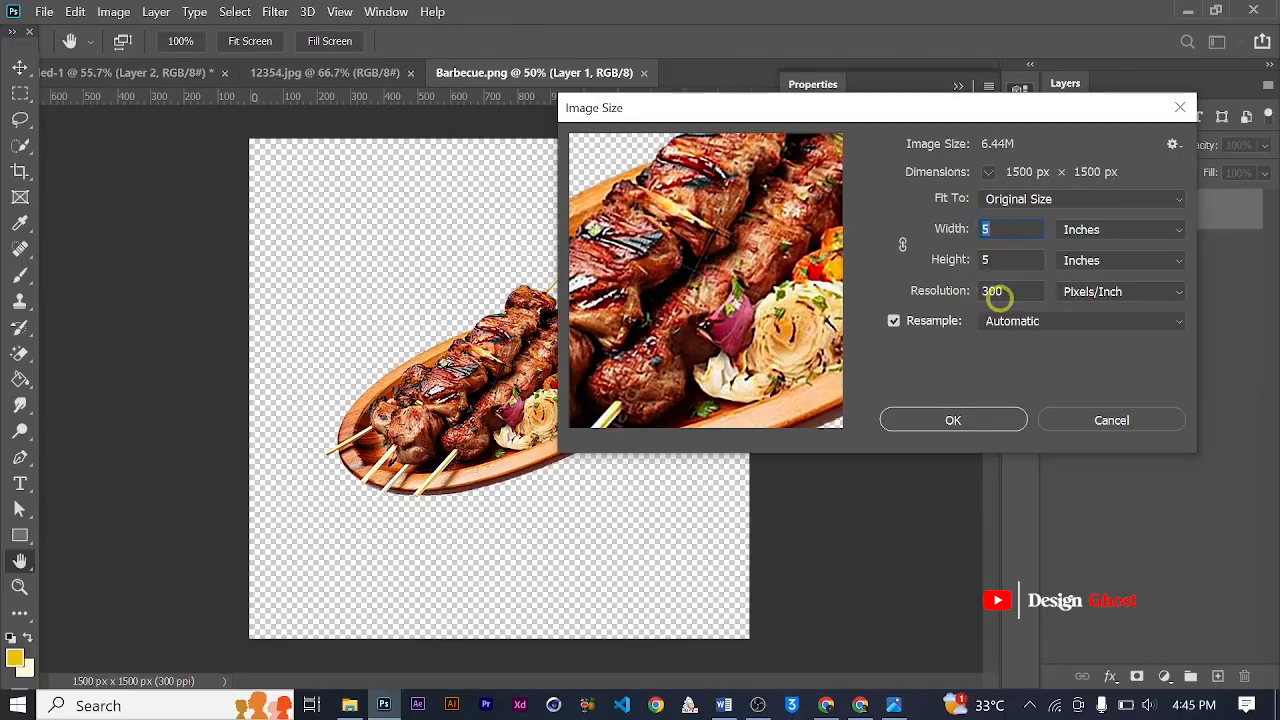
{"action": "left_click", "coordinate": [950, 420]}
Copy the kebab platter into the flyer, scale it to 74.51% and place it across the yellow band's left edge near mid-height
{"action": "left_click_drag", "start_coordinate": [510, 432], "coordinate": [571, 423]}
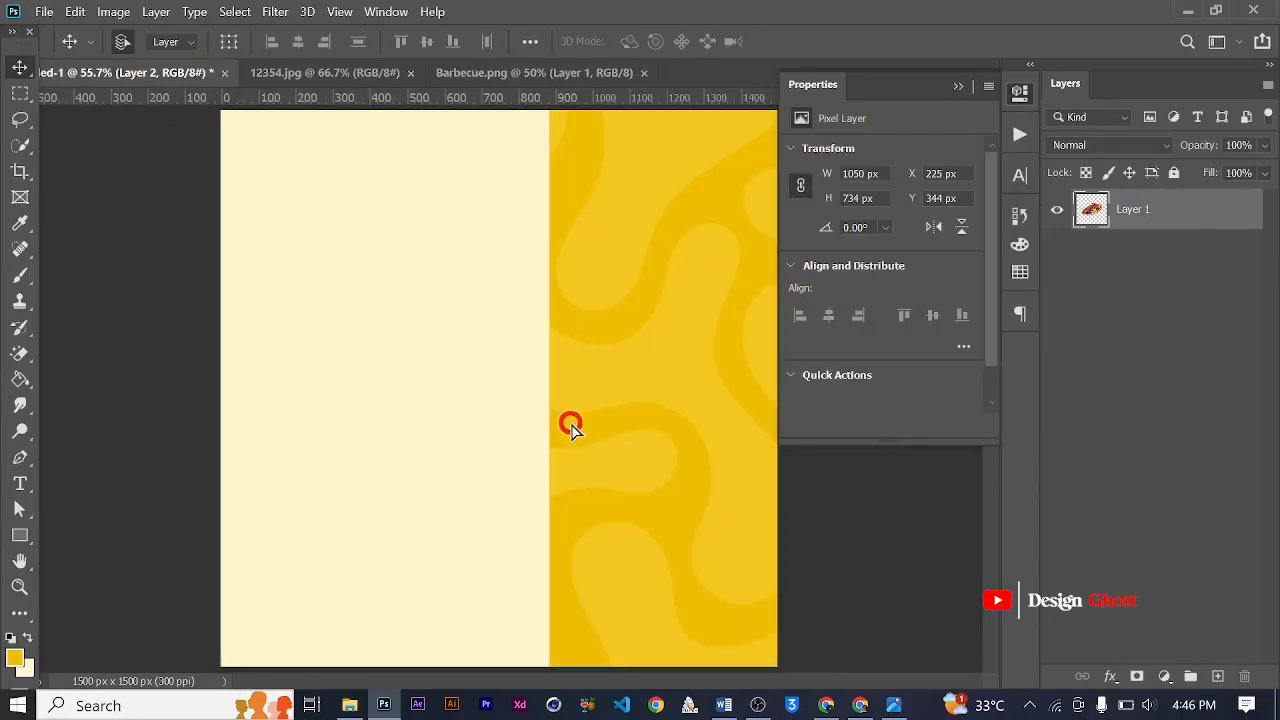
{"action": "key", "text": "ctrl+t"}
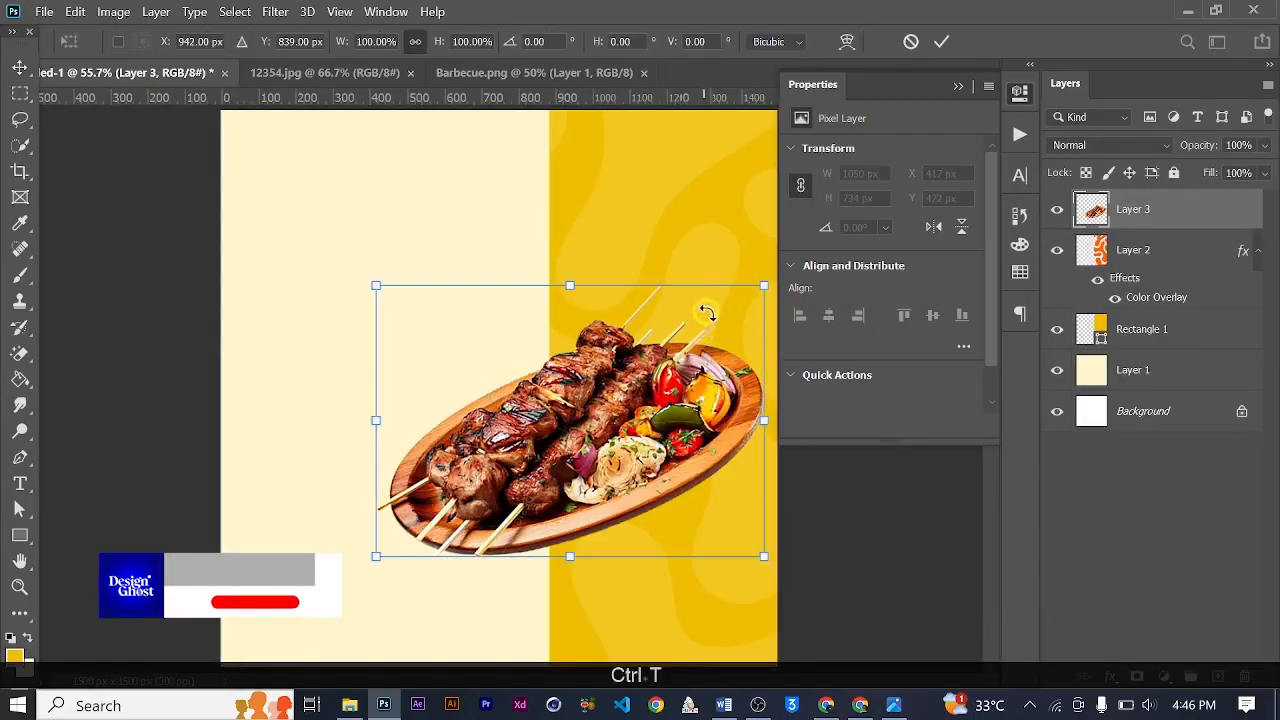
{"action": "left_click_drag", "start_coordinate": [668, 333], "coordinate": [611, 360]}
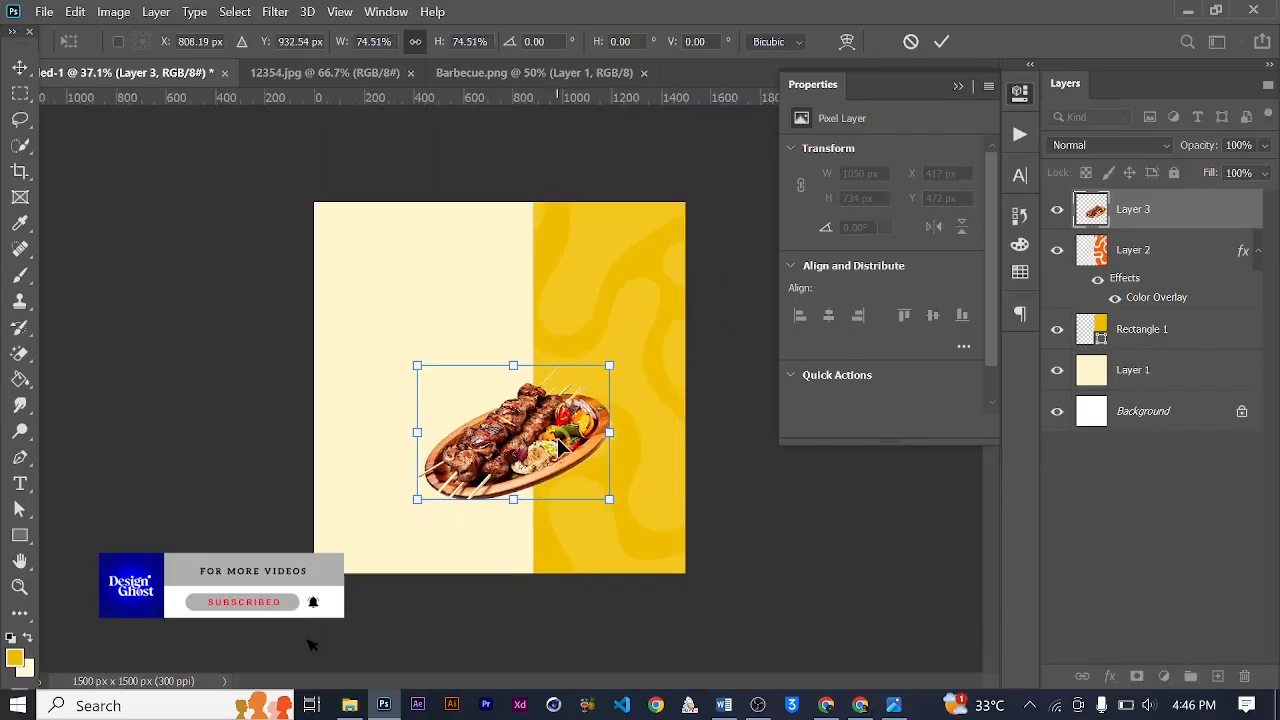
{"action": "left_click_drag", "start_coordinate": [558, 444], "coordinate": [620, 426]}
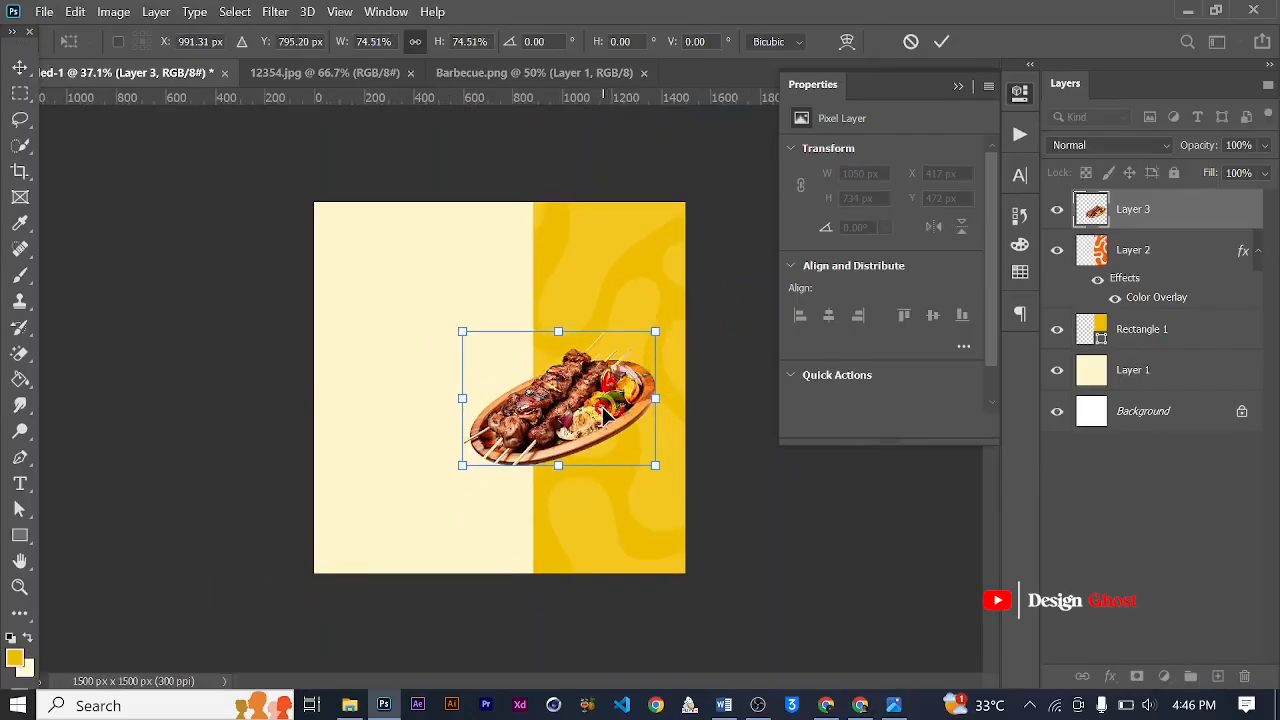
{"action": "key", "text": "Return"}
{"action": "key", "text": "ctrl+0"}
{"action": "key", "text": "ctrl+0"}
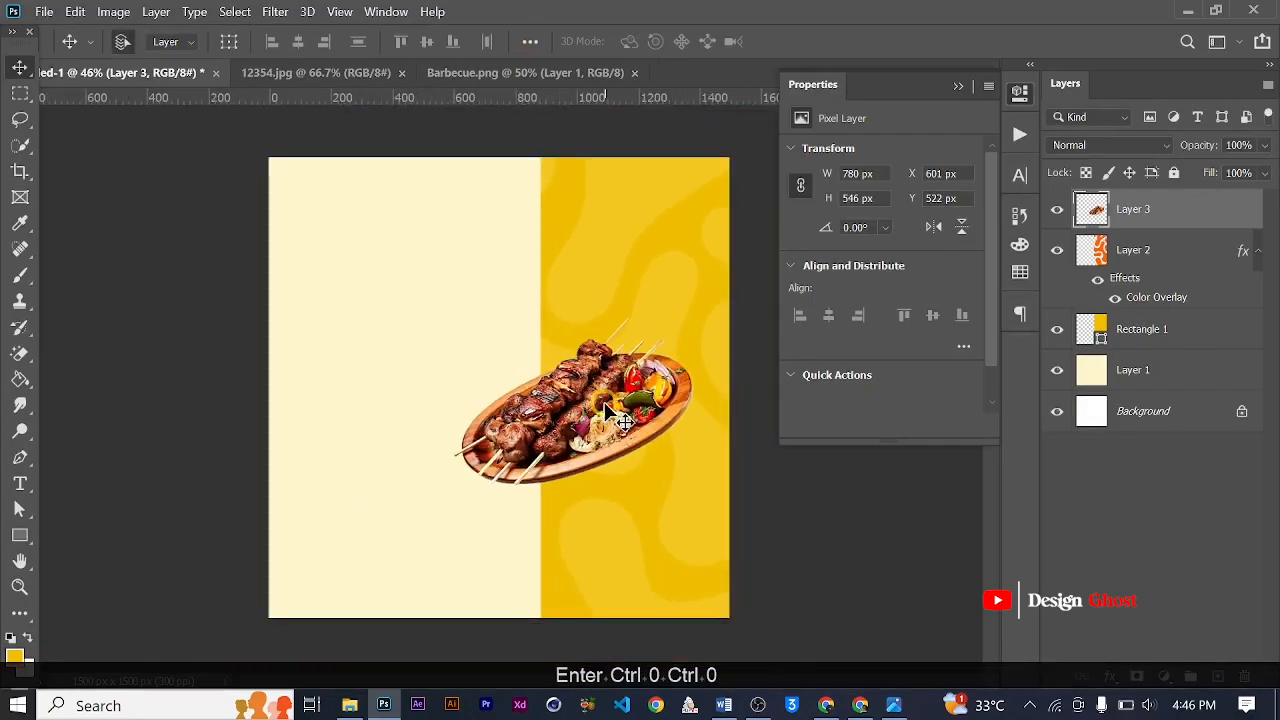
Open Chicken.png from the Barbecue folder as its own document and check its image size
{"action": "left_click", "coordinate": [350, 705]}
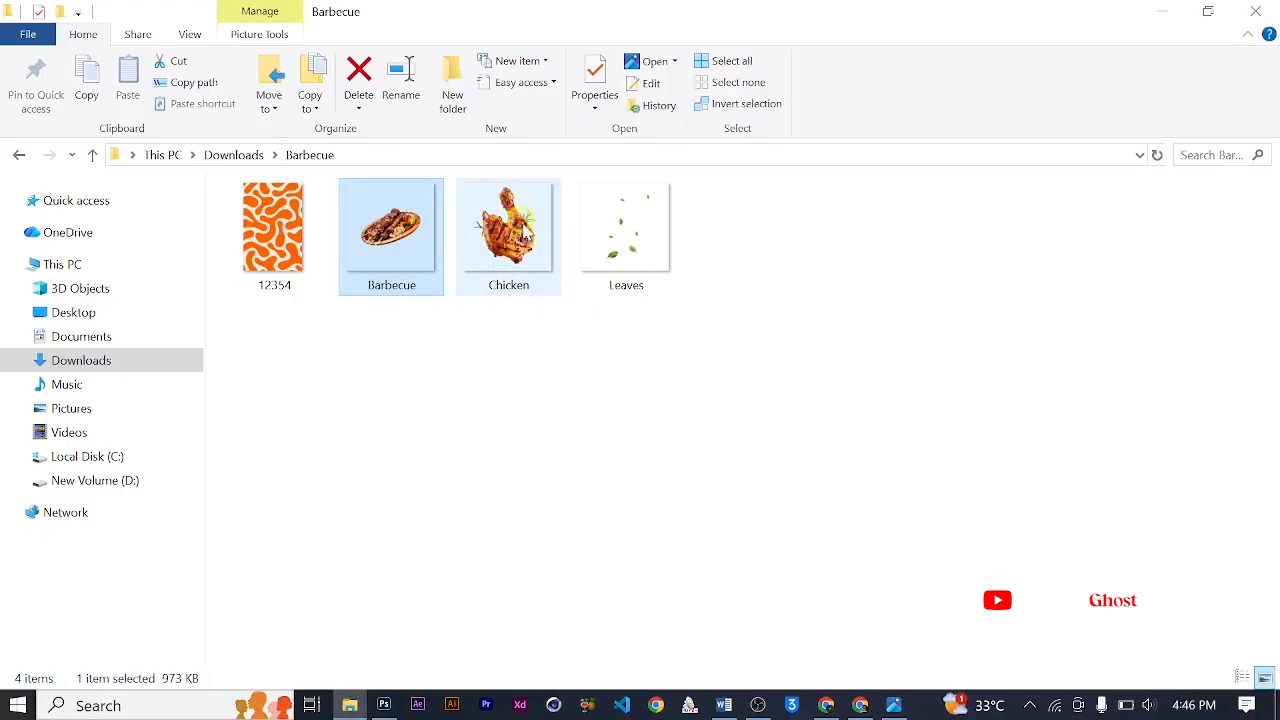
{"action": "left_click", "coordinate": [530, 240]}
{"action": "left_click_drag", "start_coordinate": [418, 615], "coordinate": [700, 74]}
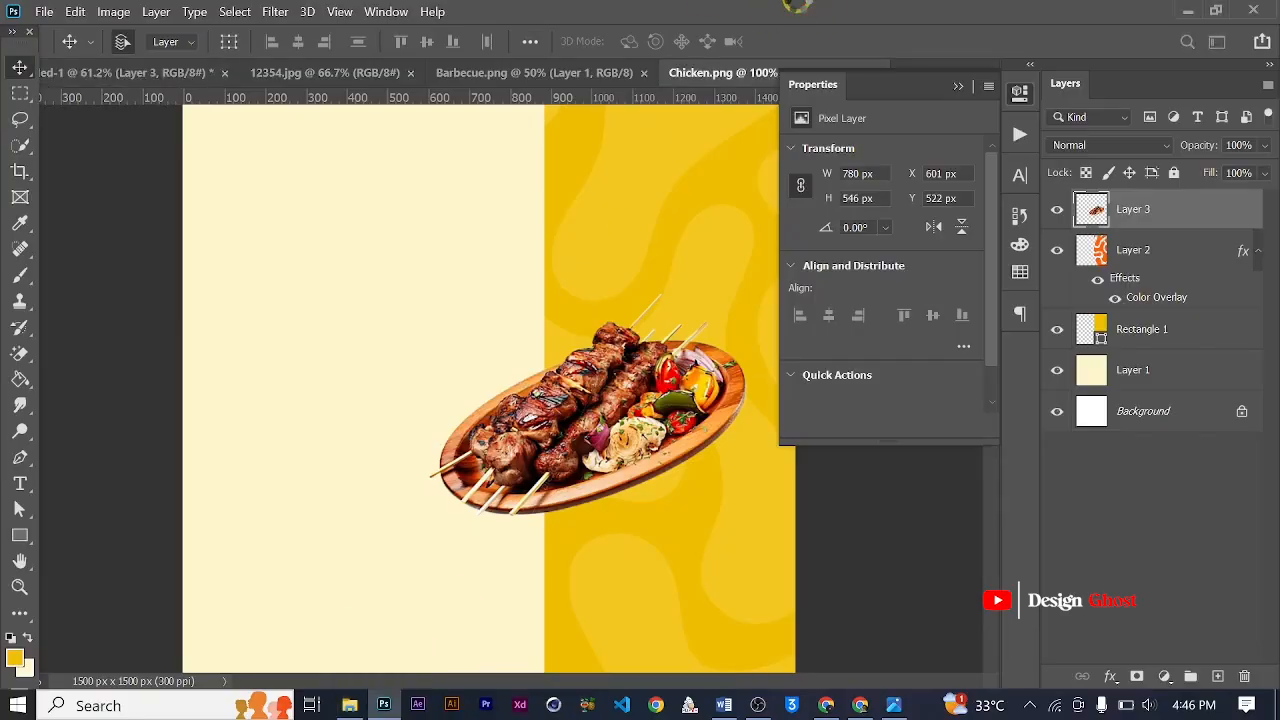
{"action": "left_click", "coordinate": [963, 84]}
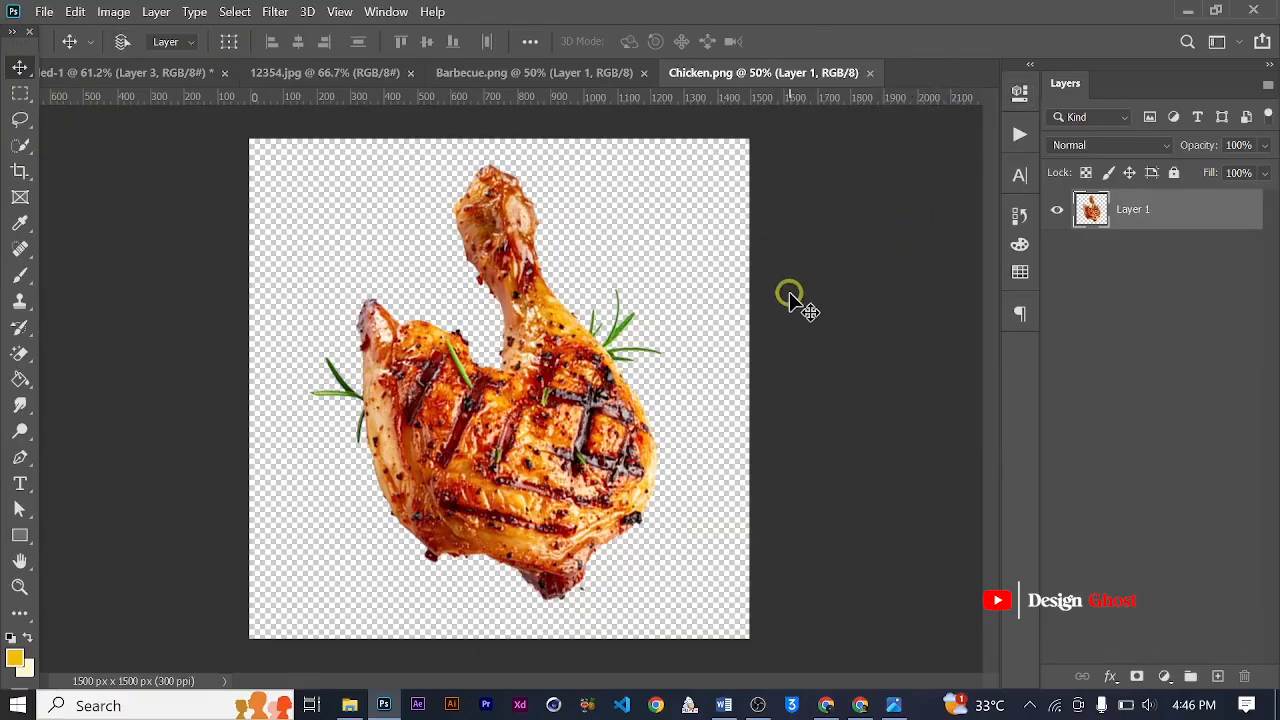
{"action": "key", "text": "ctrl+alt+i"}
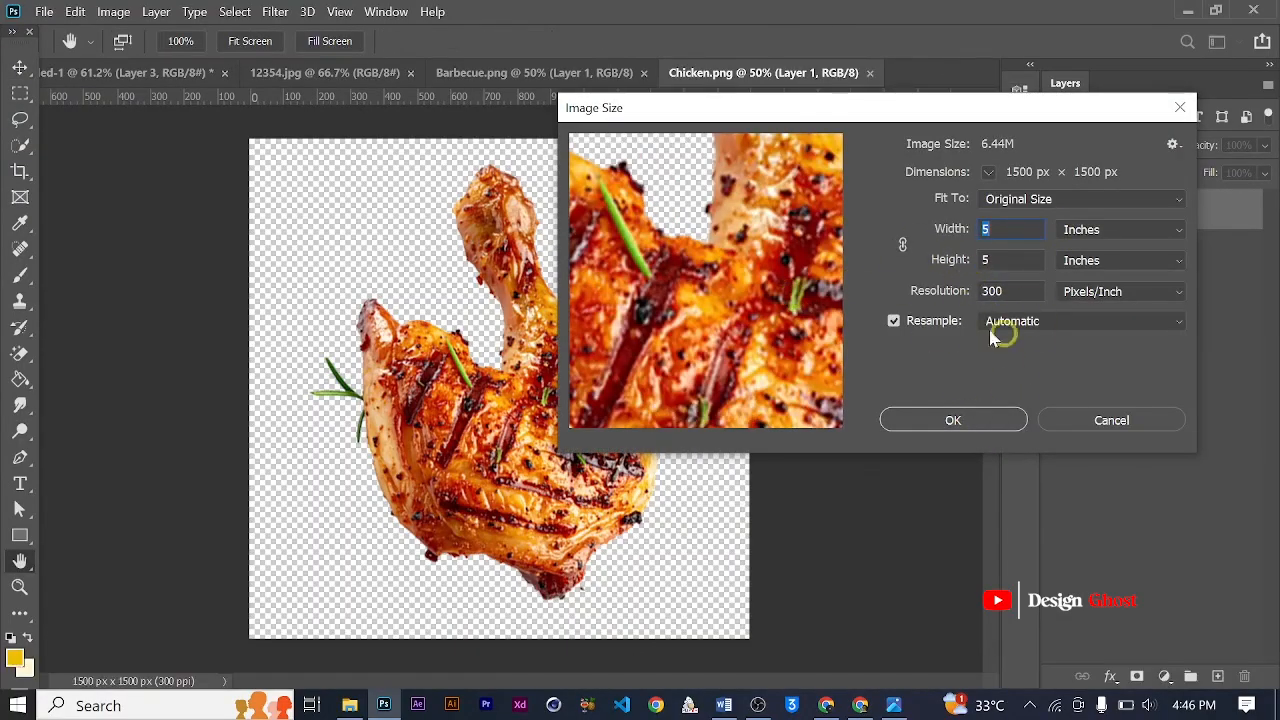
{"action": "left_click", "coordinate": [1020, 419]}
Copy the grilled chicken into the flyer, scale it to 35.70% and place it above the platter, overlapping the yellow band's left edge
{"action": "key", "text": "v"}
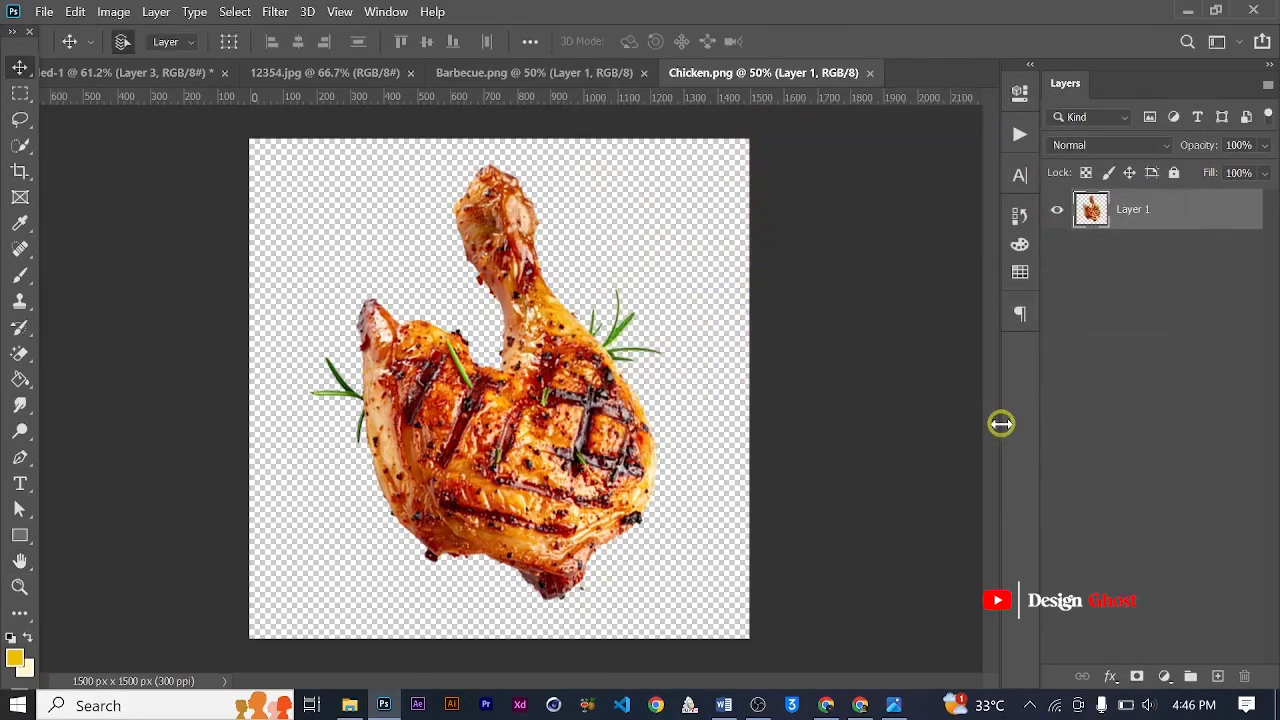
{"action": "key", "text": "ctrl+0"}
{"action": "key", "text": "v"}
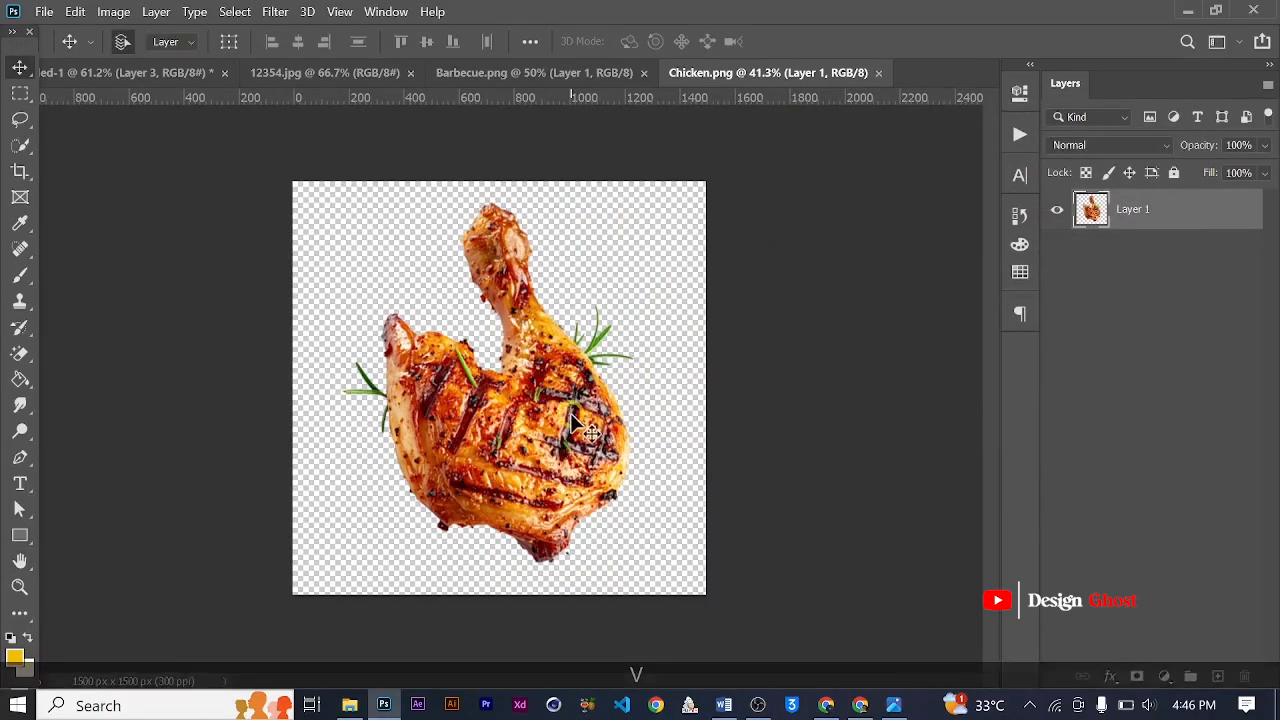
{"action": "left_click_drag", "start_coordinate": [557, 438], "coordinate": [598, 247]}
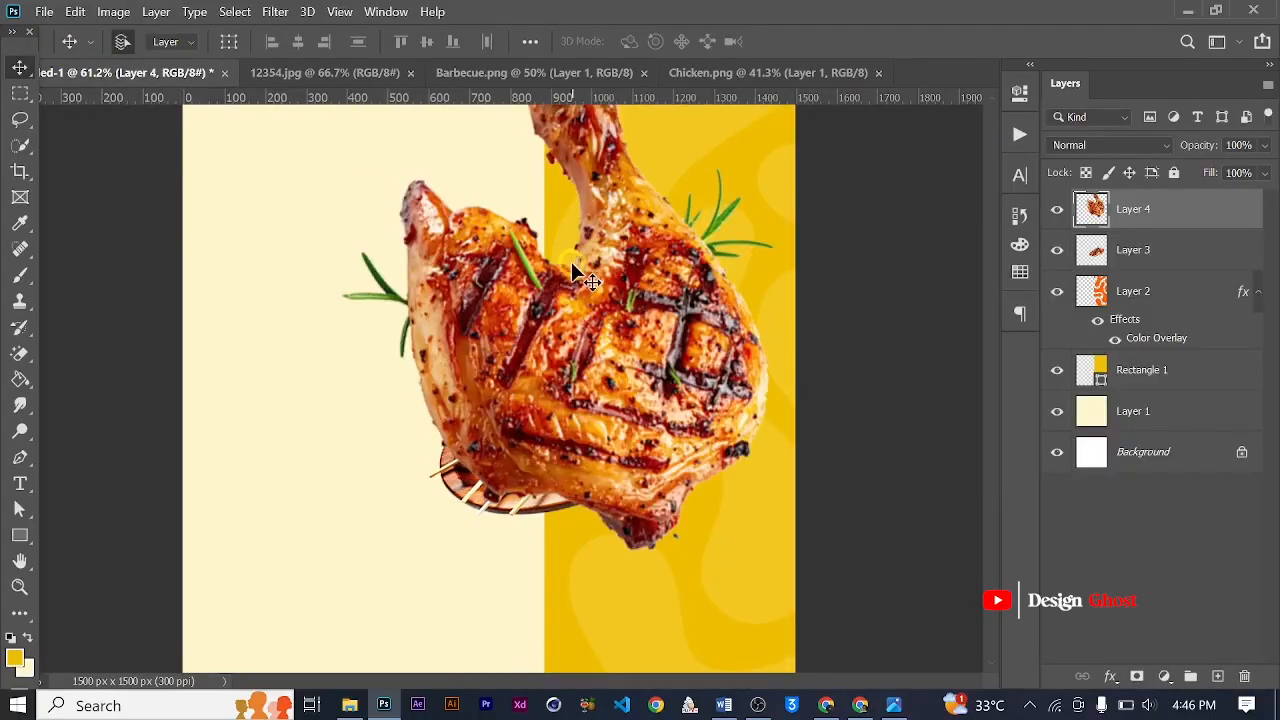
{"action": "key", "text": "ctrl+t"}
{"action": "left_click_drag", "start_coordinate": [650, 201], "coordinate": [511, 338]}
{"action": "left_click_drag", "start_coordinate": [498, 391], "coordinate": [551, 257]}
{"action": "scroll", "coordinate": [610, 211], "scroll_direction": "up", "scroll_amount": 3}
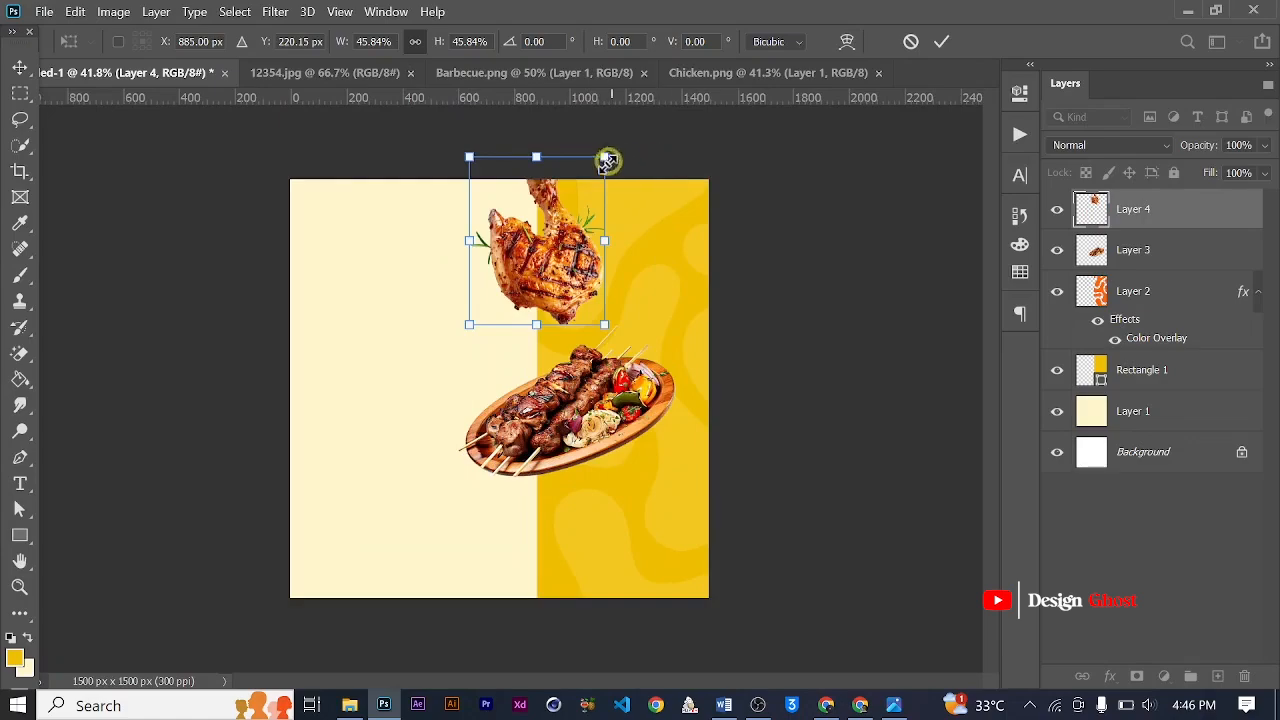
{"action": "left_click_drag", "start_coordinate": [608, 159], "coordinate": [600, 210]}
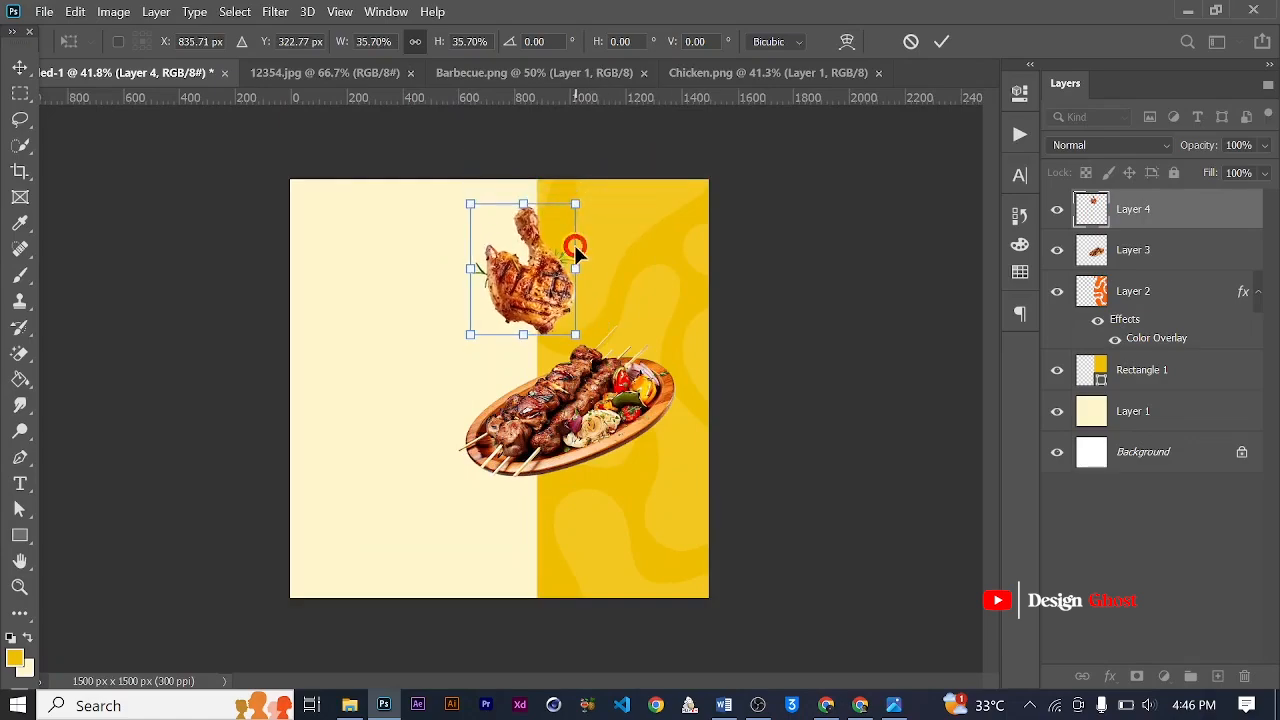
{"action": "left_click_drag", "start_coordinate": [543, 265], "coordinate": [545, 278]}
{"action": "key", "text": "Return"}
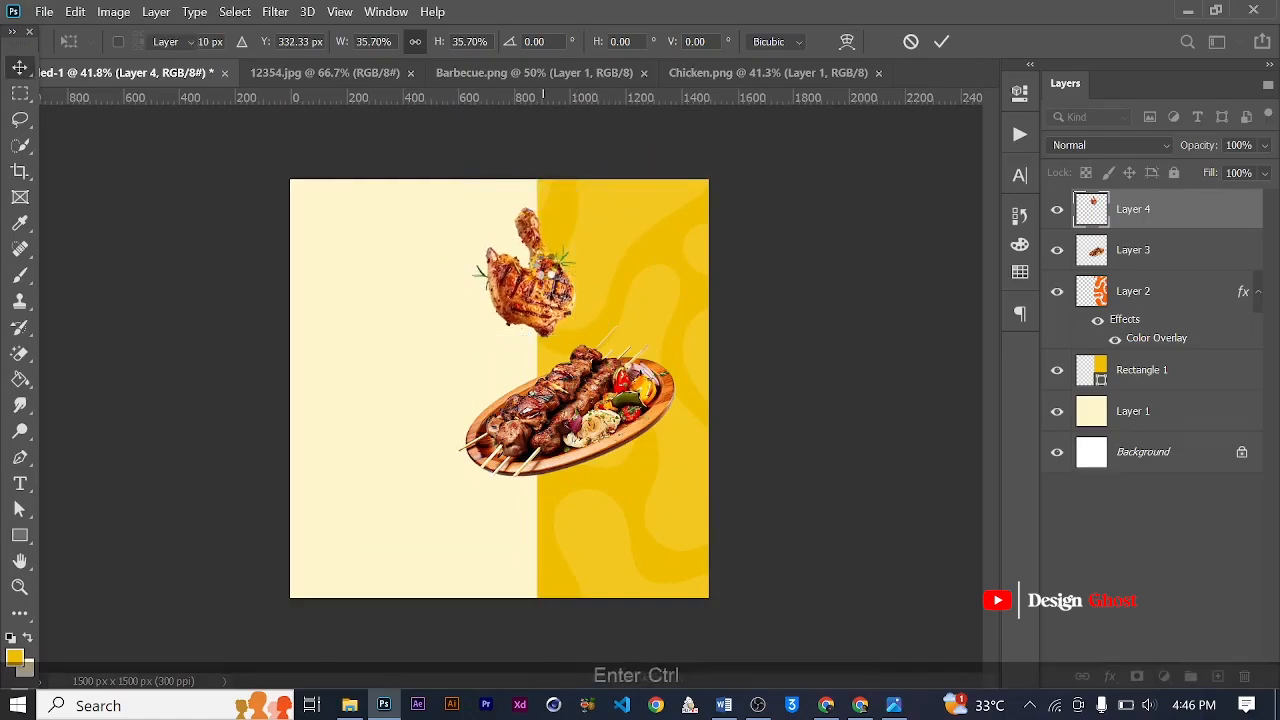
{"action": "key", "text": "ctrl+0"}
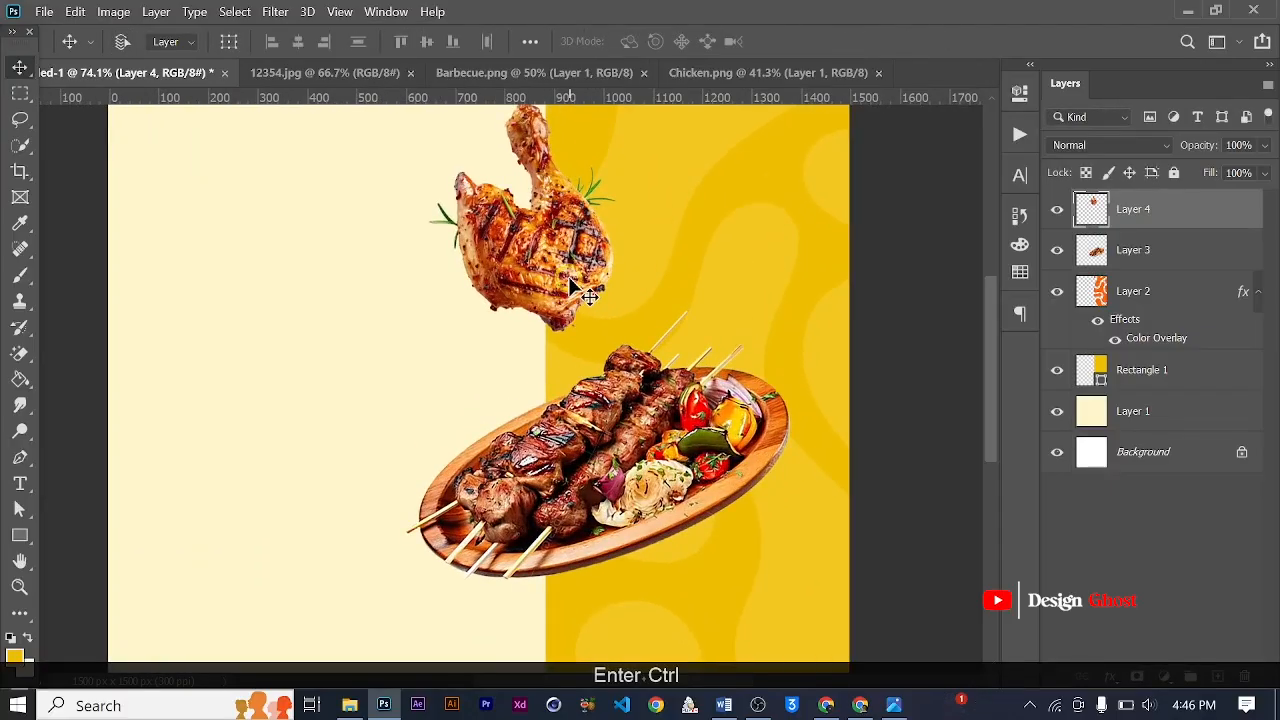
{"action": "scroll", "coordinate": [575, 288], "scroll_direction": "down", "scroll_amount": 3}
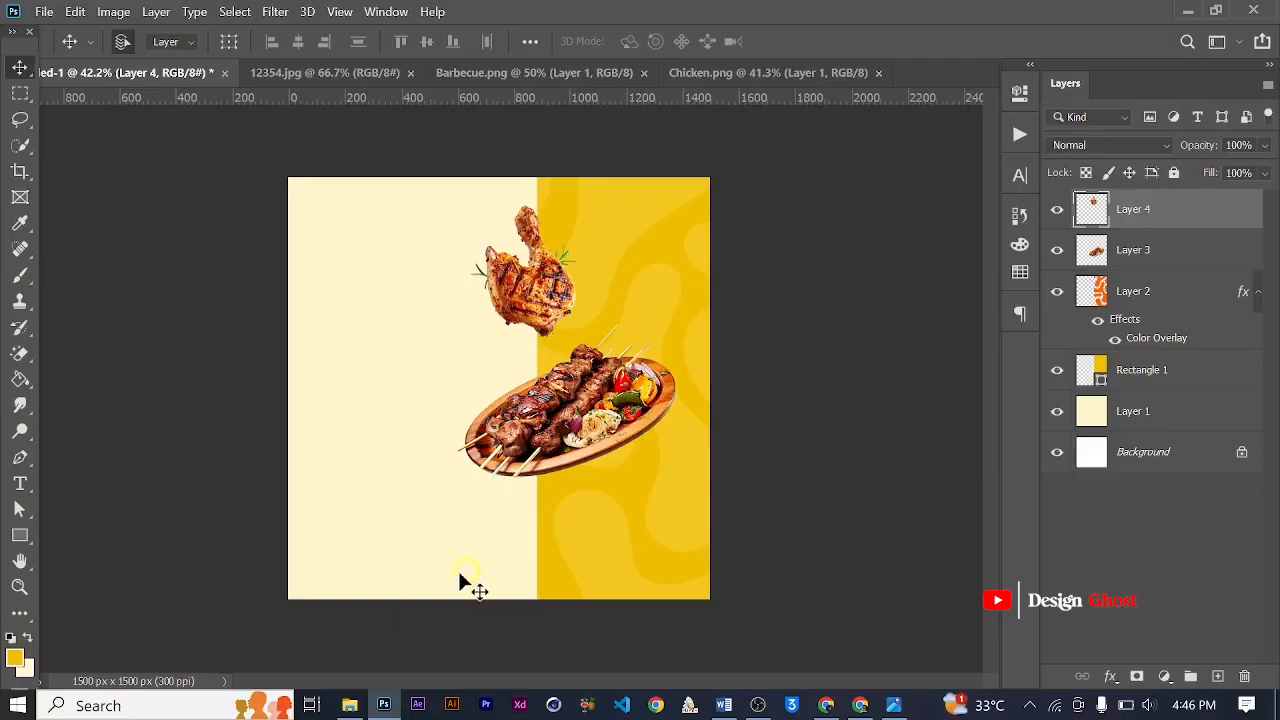
Open Leaves.png from the Barbecue folder as its own document and check its image size
{"action": "left_click", "coordinate": [349, 705]}
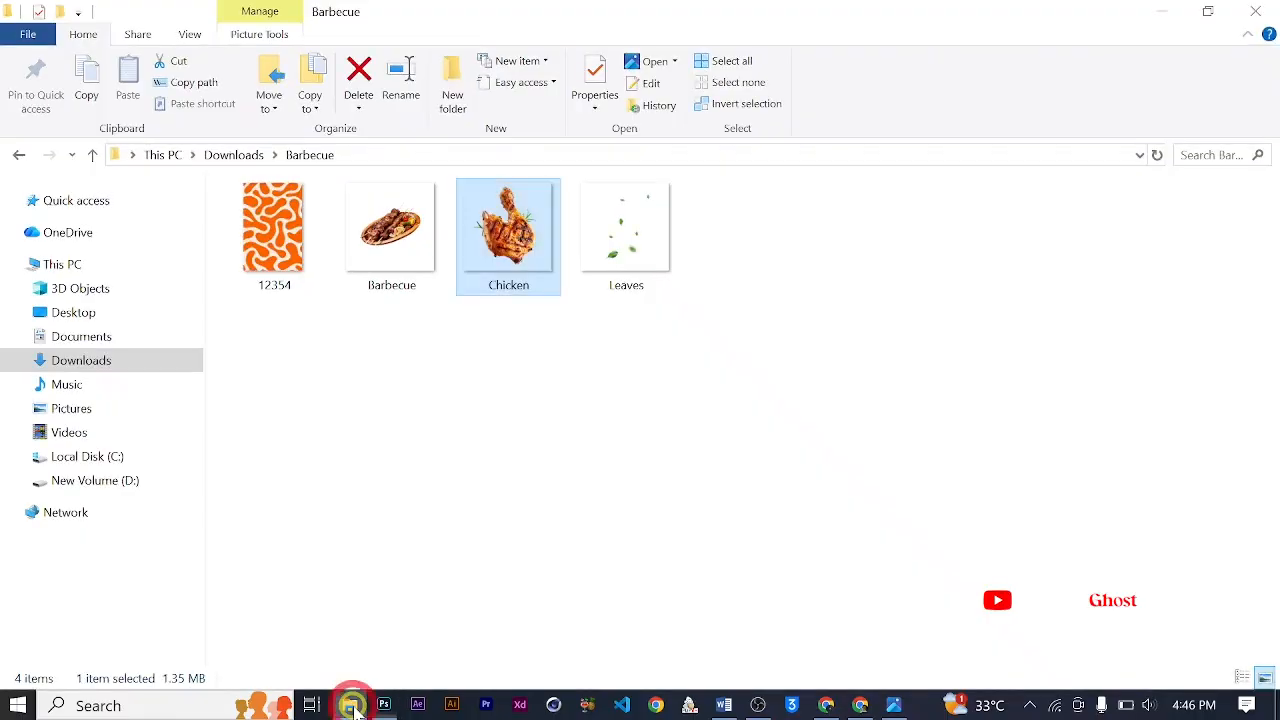
{"action": "left_click", "coordinate": [632, 237]}
{"action": "left_click_drag", "start_coordinate": [573, 470], "coordinate": [667, 136]}
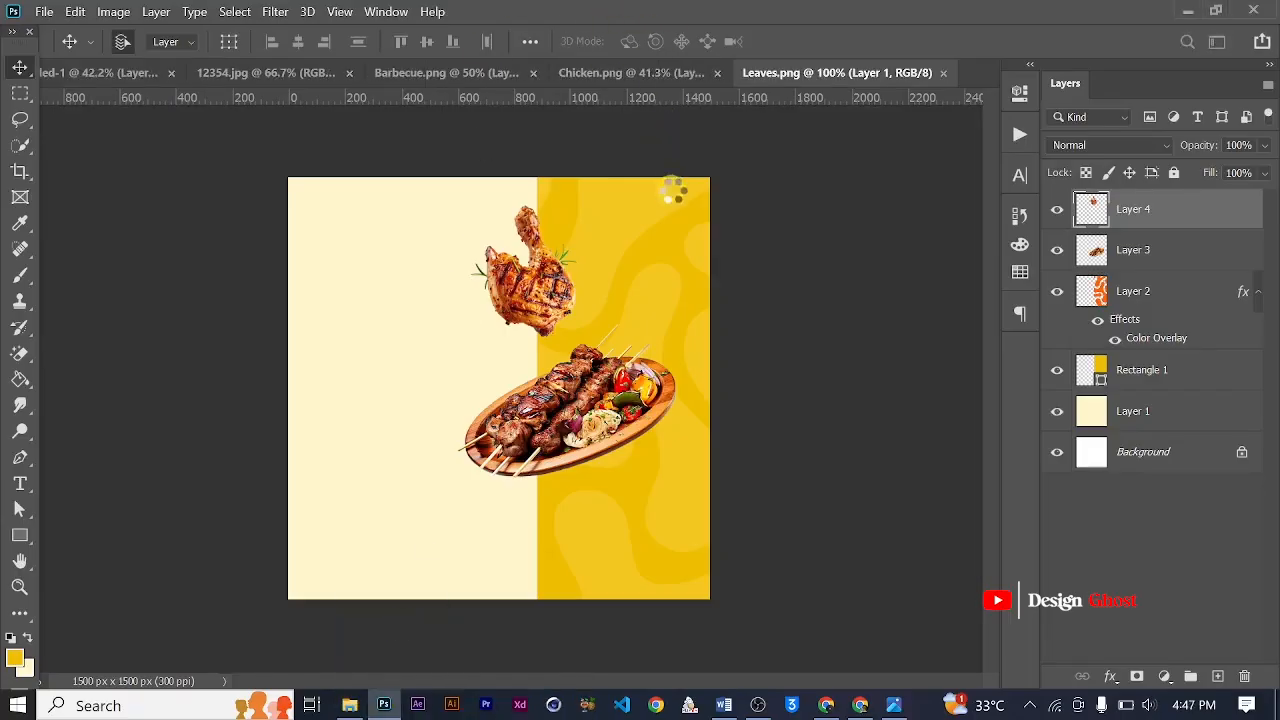
{"action": "key", "text": "ctrl+alt+i"}
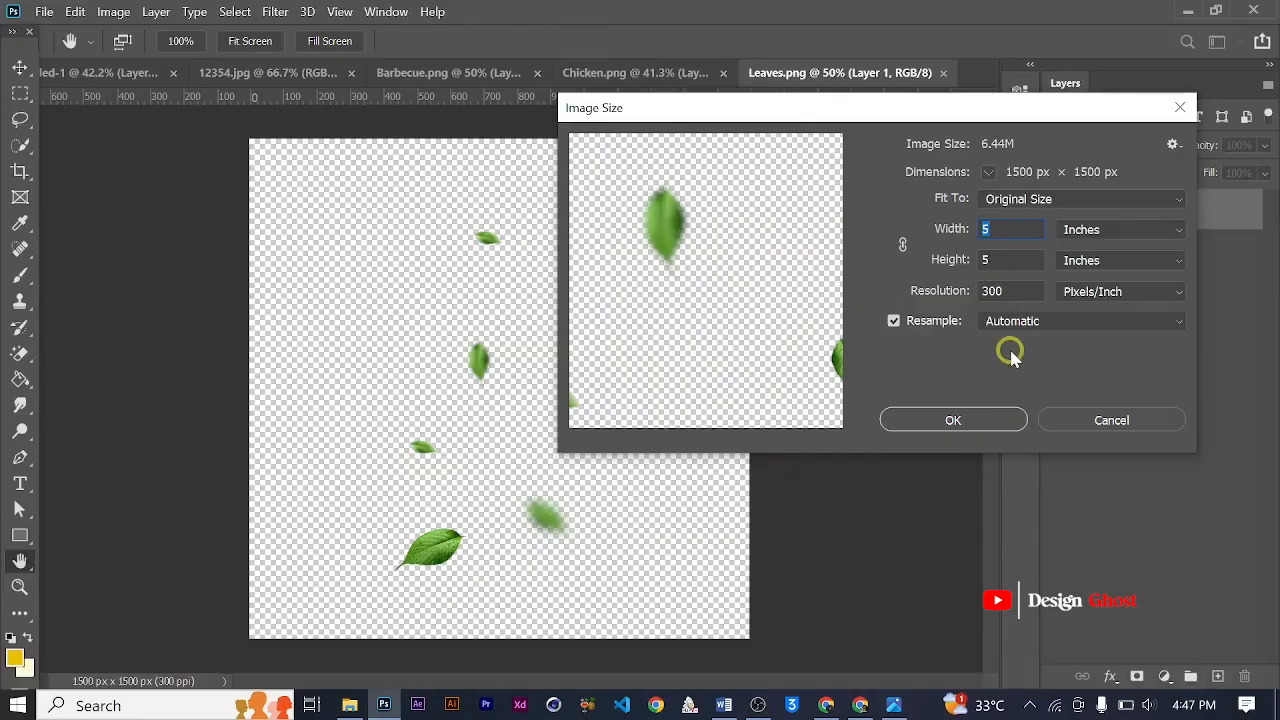
{"action": "left_click", "coordinate": [1118, 420]}
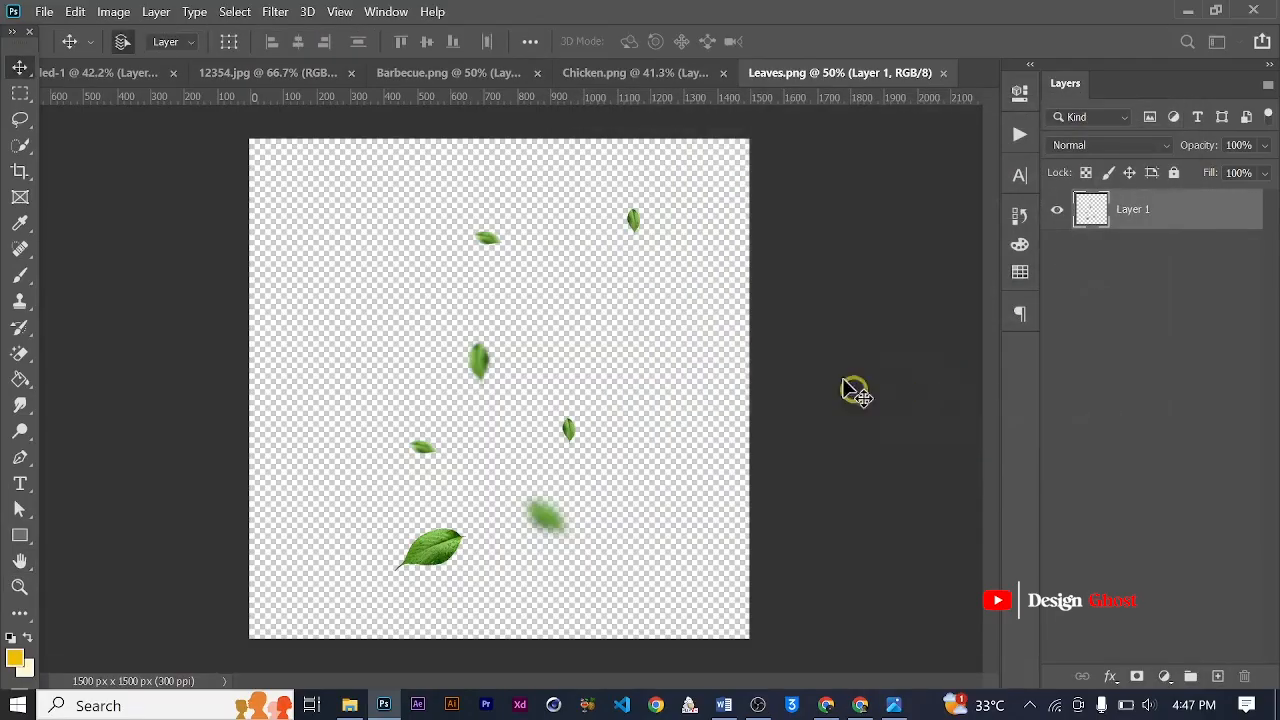
Copy the leaves into the flyer, scale them to 58.52% and place them over the upper yellow band, between the canvas top and the platter
{"action": "left_click_drag", "start_coordinate": [621, 222], "coordinate": [576, 194]}
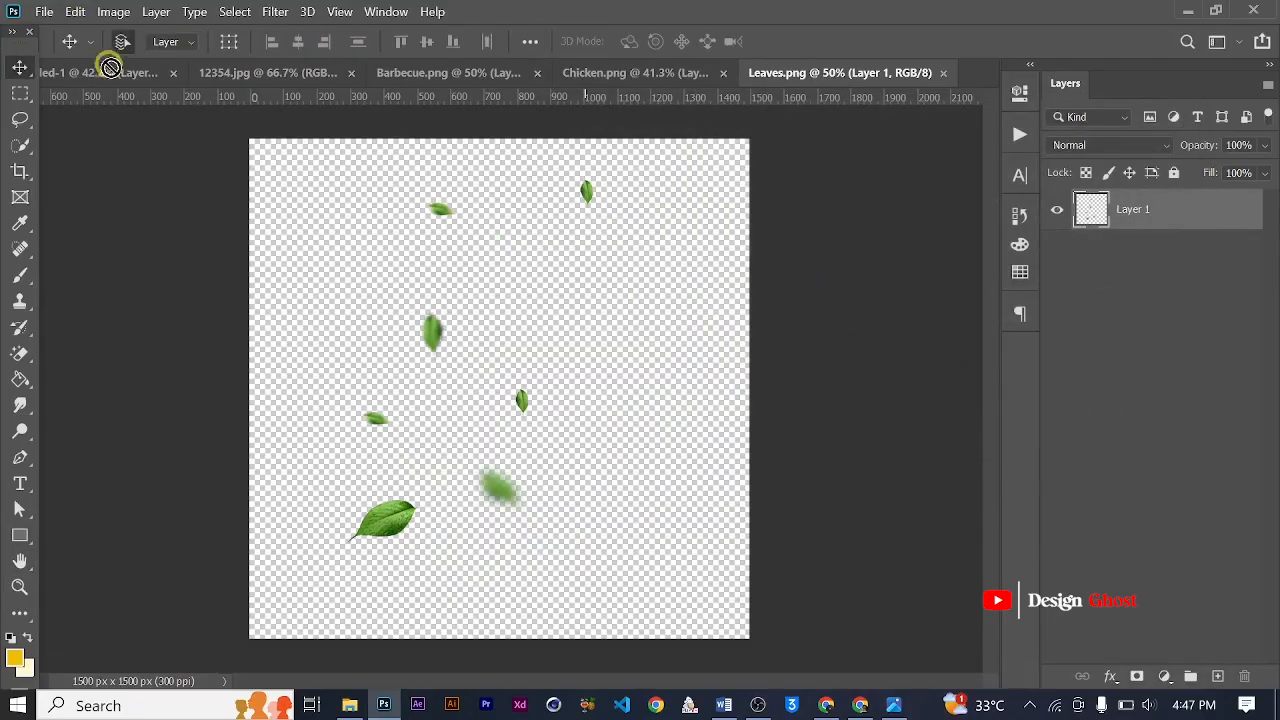
{"action": "left_click_drag", "start_coordinate": [112, 72], "coordinate": [728, 330]}
{"action": "key", "text": "ctrl+t"}
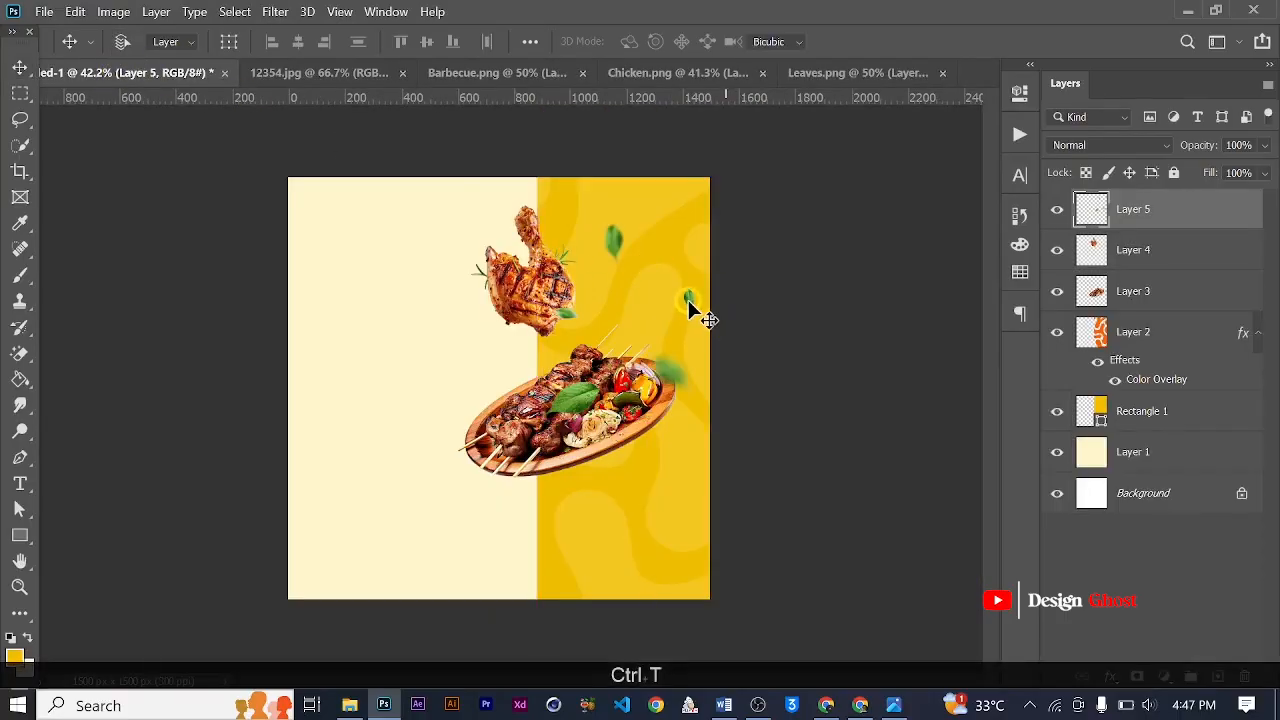
{"action": "left_click_drag", "start_coordinate": [637, 329], "coordinate": [679, 198]}
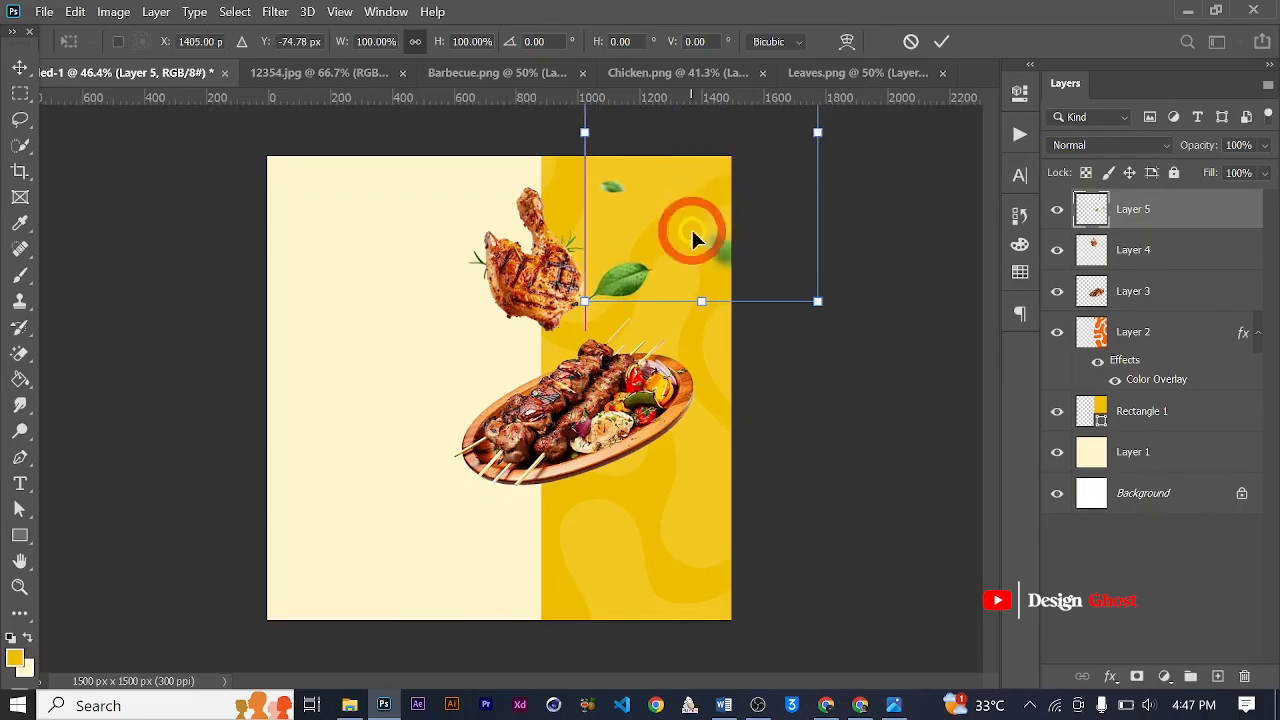
{"action": "scroll", "coordinate": [695, 232], "scroll_direction": "down", "scroll_amount": 3}
{"action": "left_click_drag", "start_coordinate": [678, 152], "coordinate": [633, 228]}
{"action": "left_click_drag", "start_coordinate": [609, 320], "coordinate": [609, 350]}
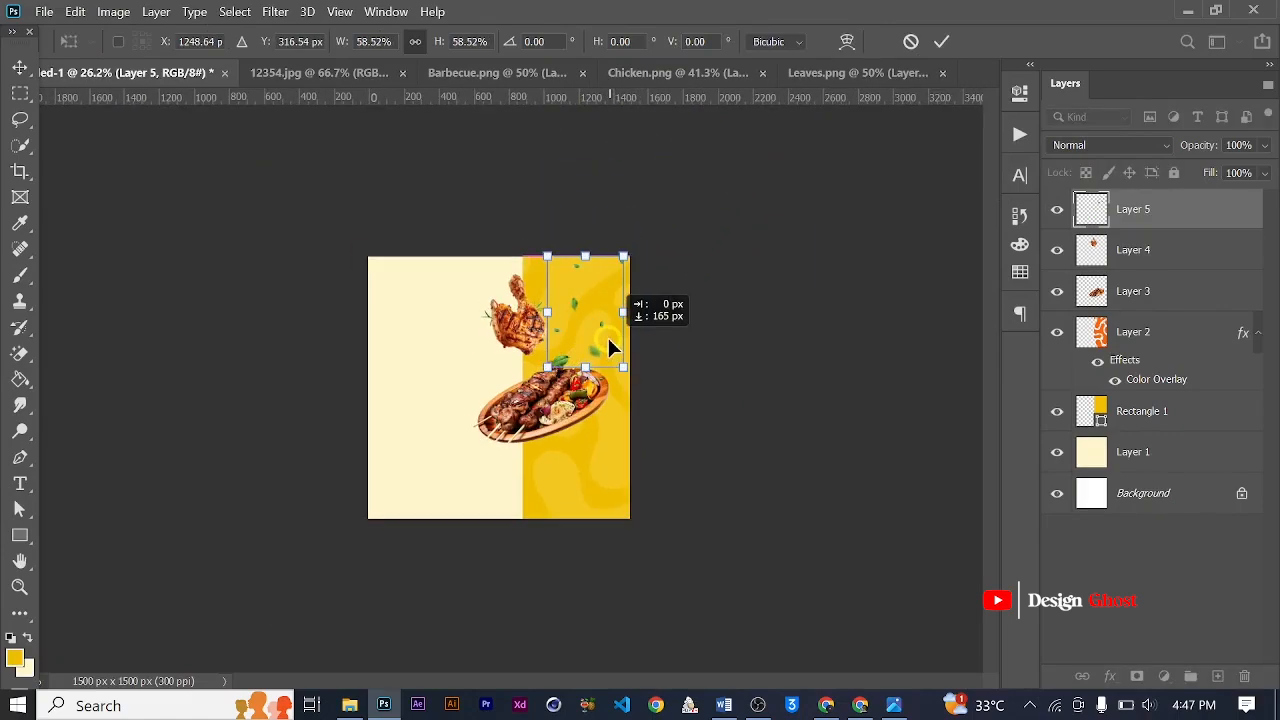
{"action": "scroll", "coordinate": [624, 322], "scroll_direction": "up", "scroll_amount": 3}
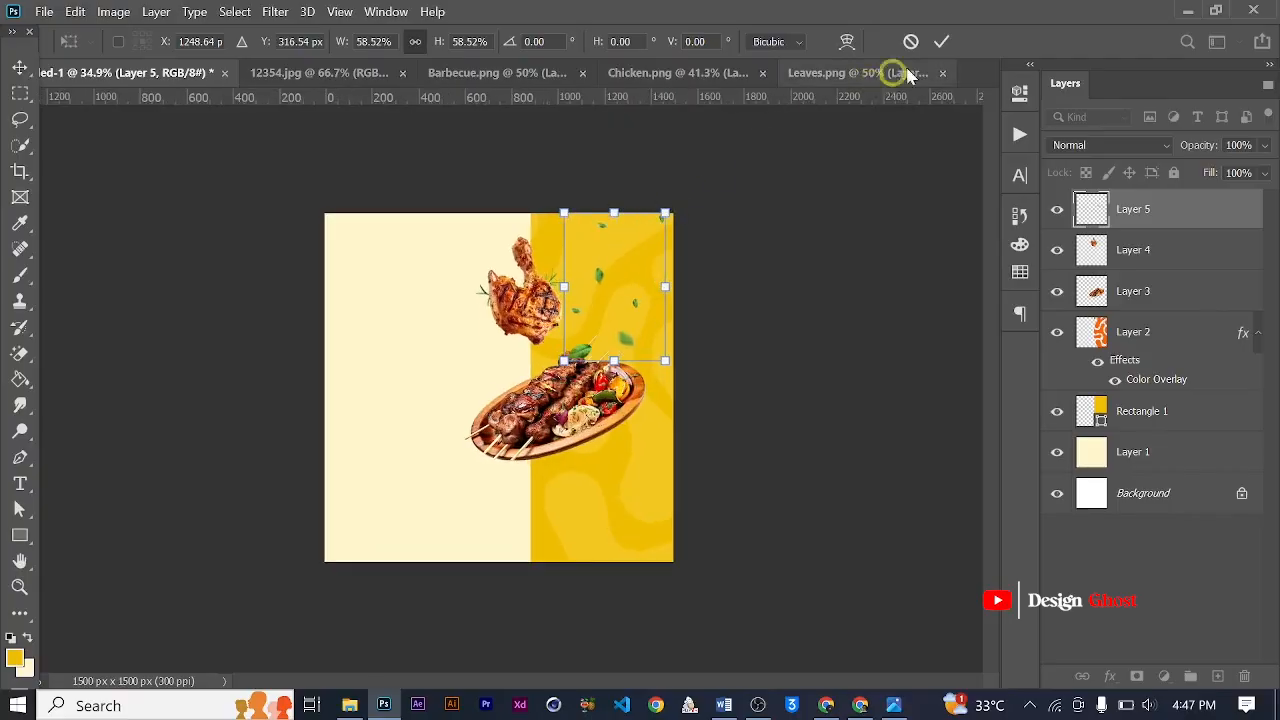
{"action": "left_click", "coordinate": [941, 41]}
{"action": "scroll", "coordinate": [645, 360], "scroll_direction": "up", "scroll_amount": 3}
{"action": "scroll", "coordinate": [703, 314], "scroll_direction": "up", "scroll_amount": 1}
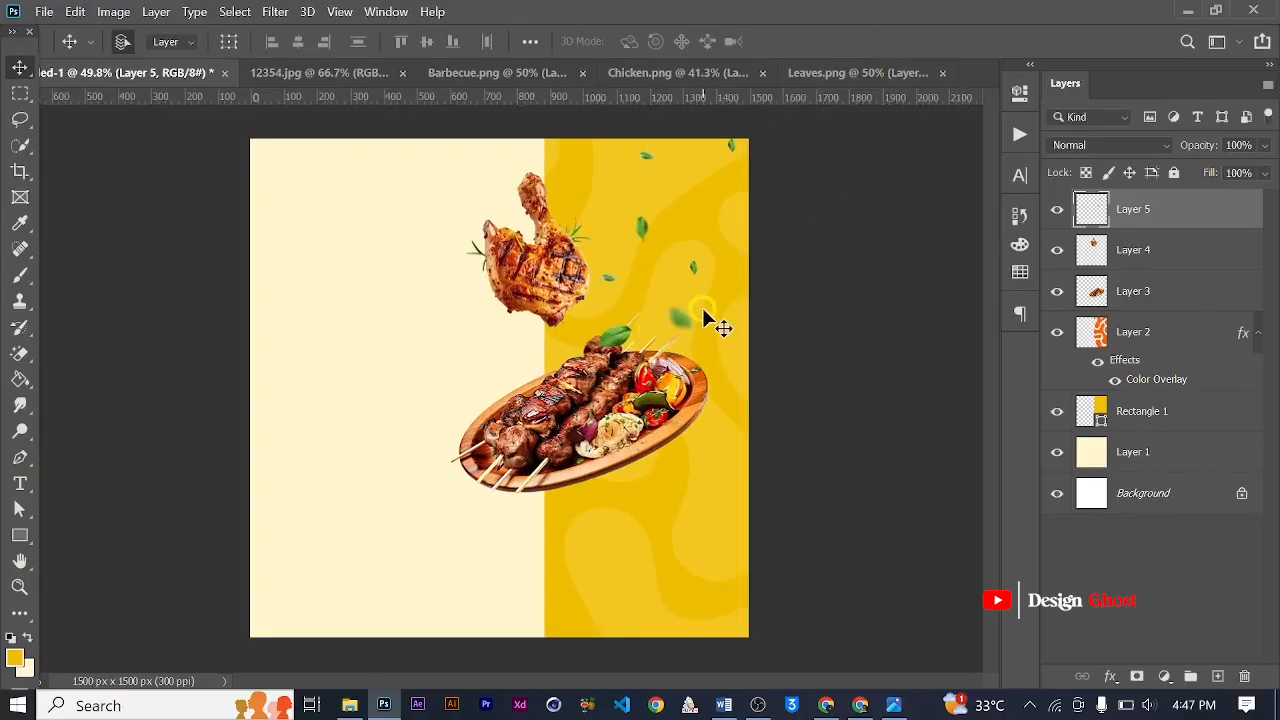
{"action": "scroll", "coordinate": [700, 309], "scroll_direction": "down", "scroll_amount": 2}
{"action": "key", "text": "Return"}
{"action": "key", "text": "ctrl+0"}
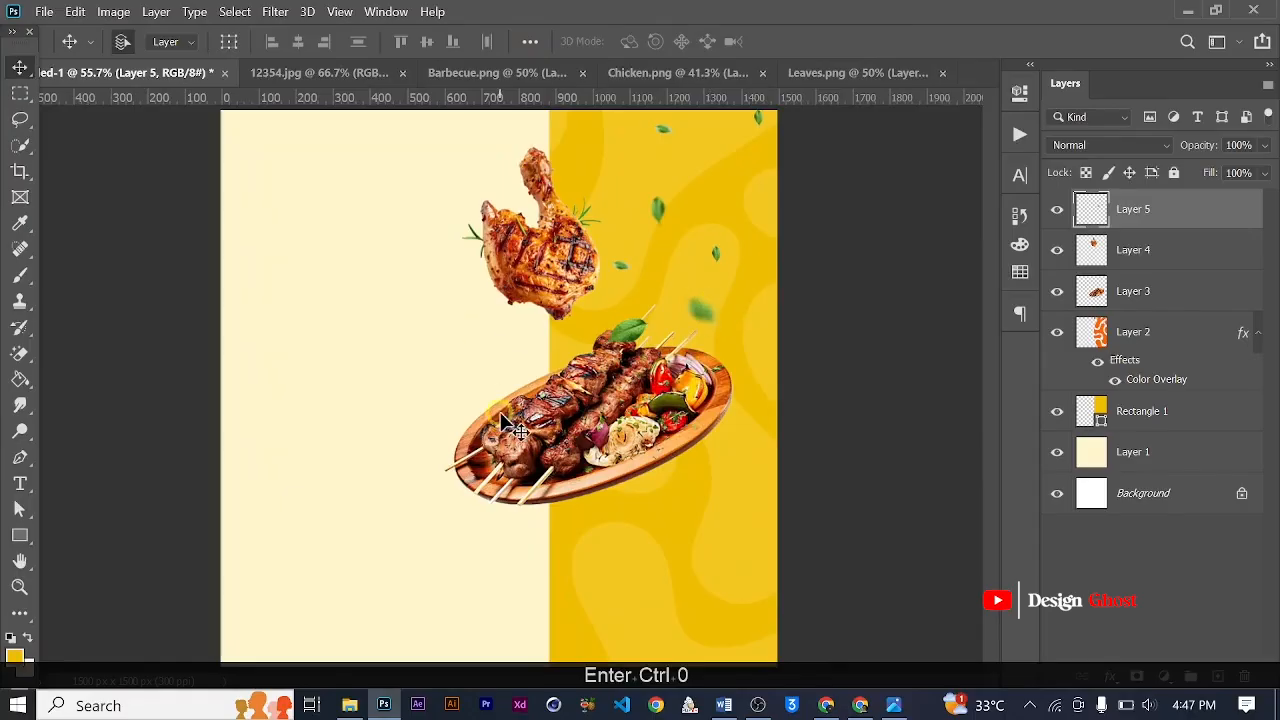
Switch to the Web Flyer Links document in Word, copy the line "Last Stop Barbecue" and return to the flyer in Photoshop
{"action": "scroll", "coordinate": [580, 380], "scroll_direction": "down", "scroll_amount": 1}
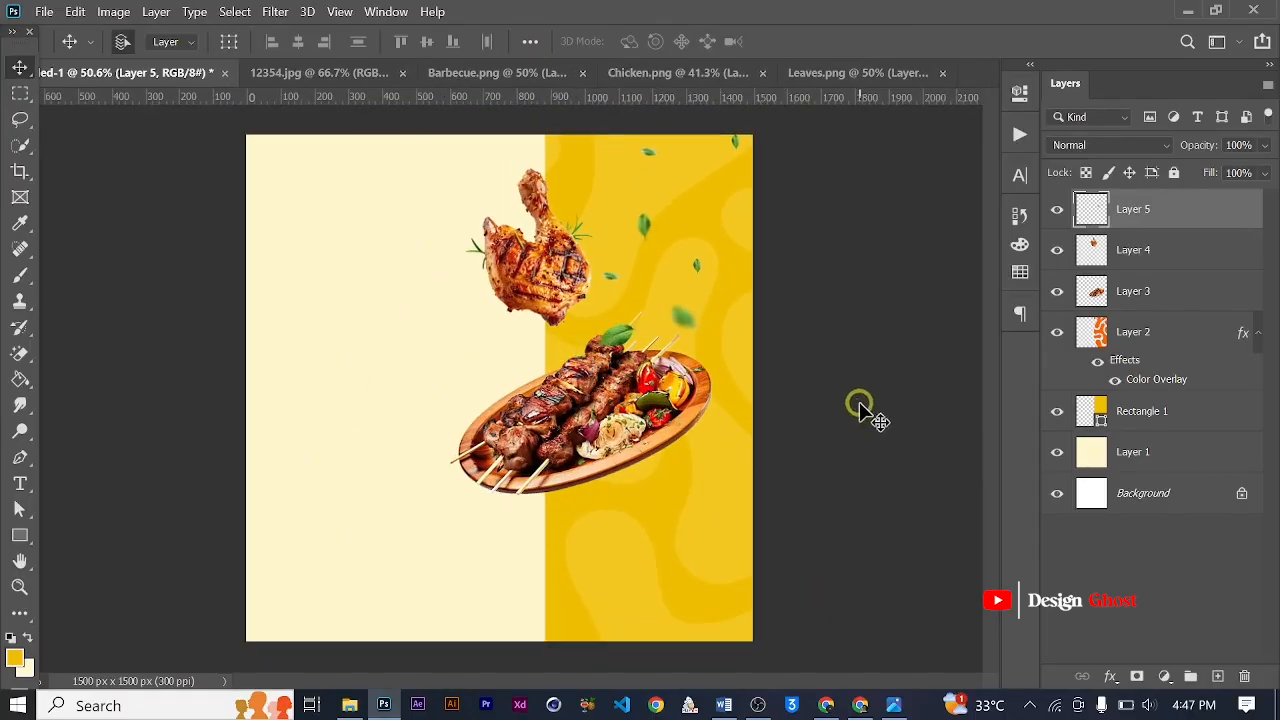
{"action": "left_click", "coordinate": [727, 706]}
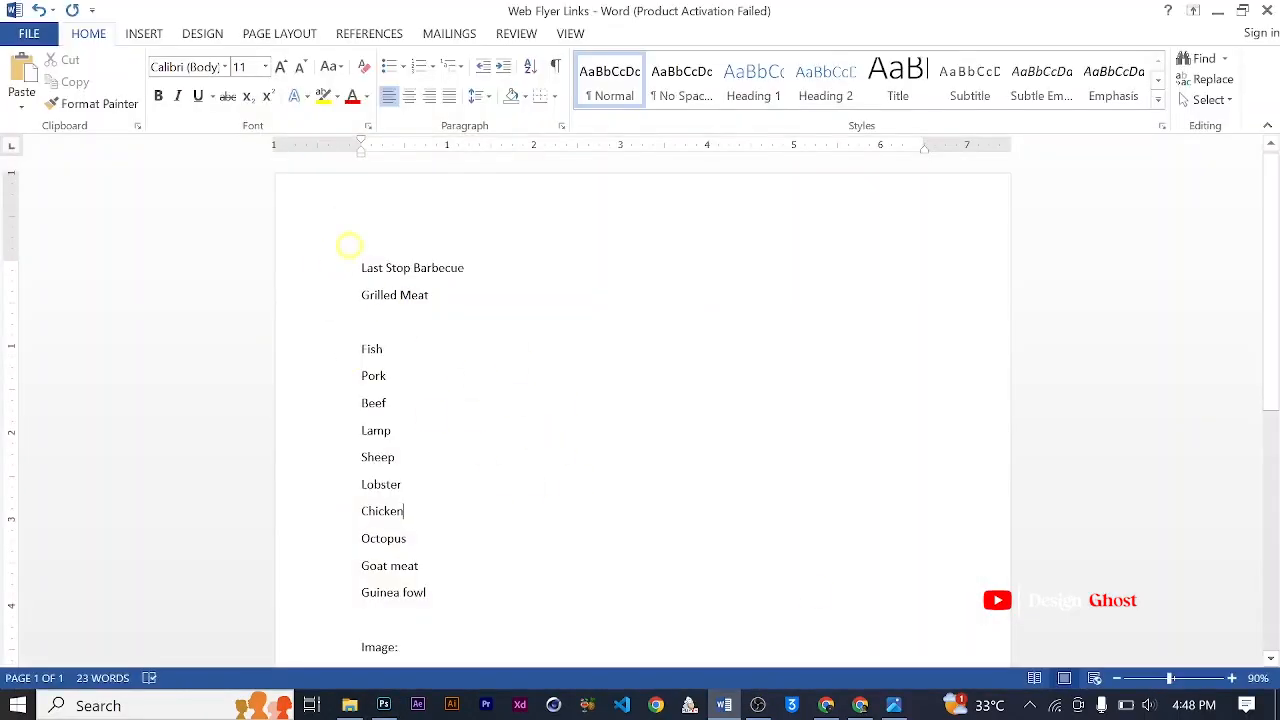
{"action": "left_click_drag", "start_coordinate": [403, 262], "coordinate": [465, 258]}
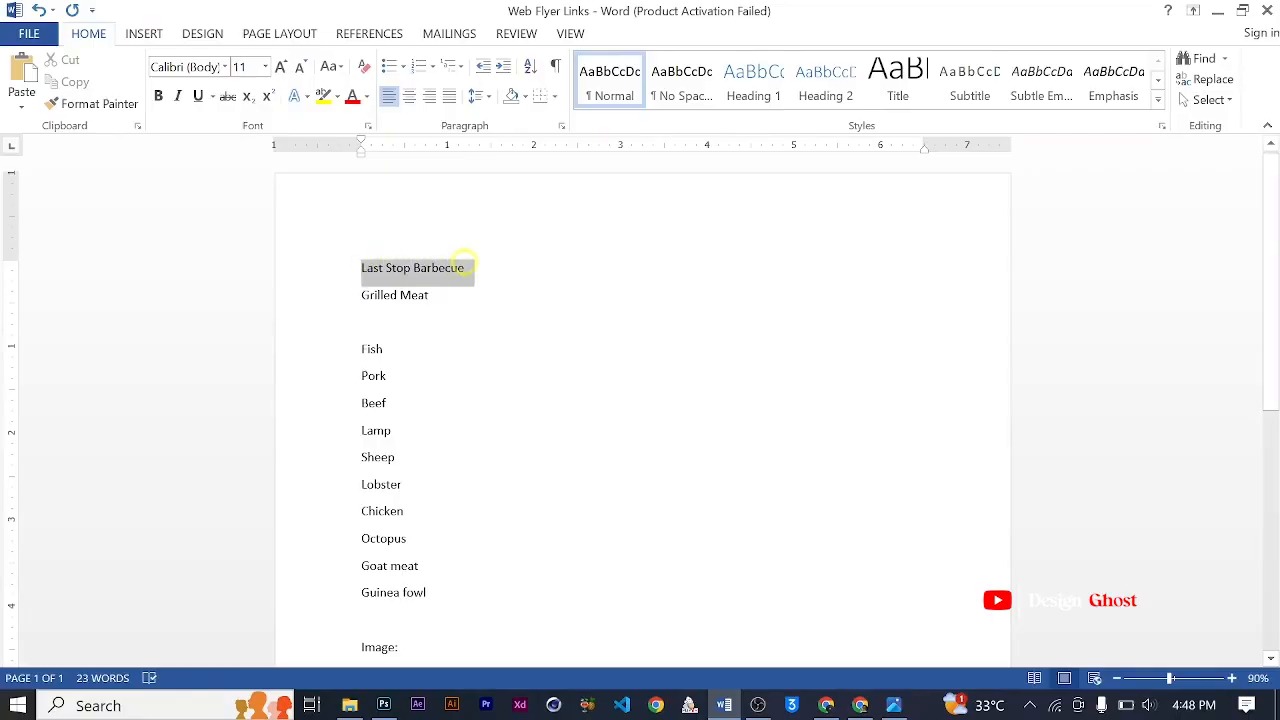
{"action": "right_click", "coordinate": [440, 267]}
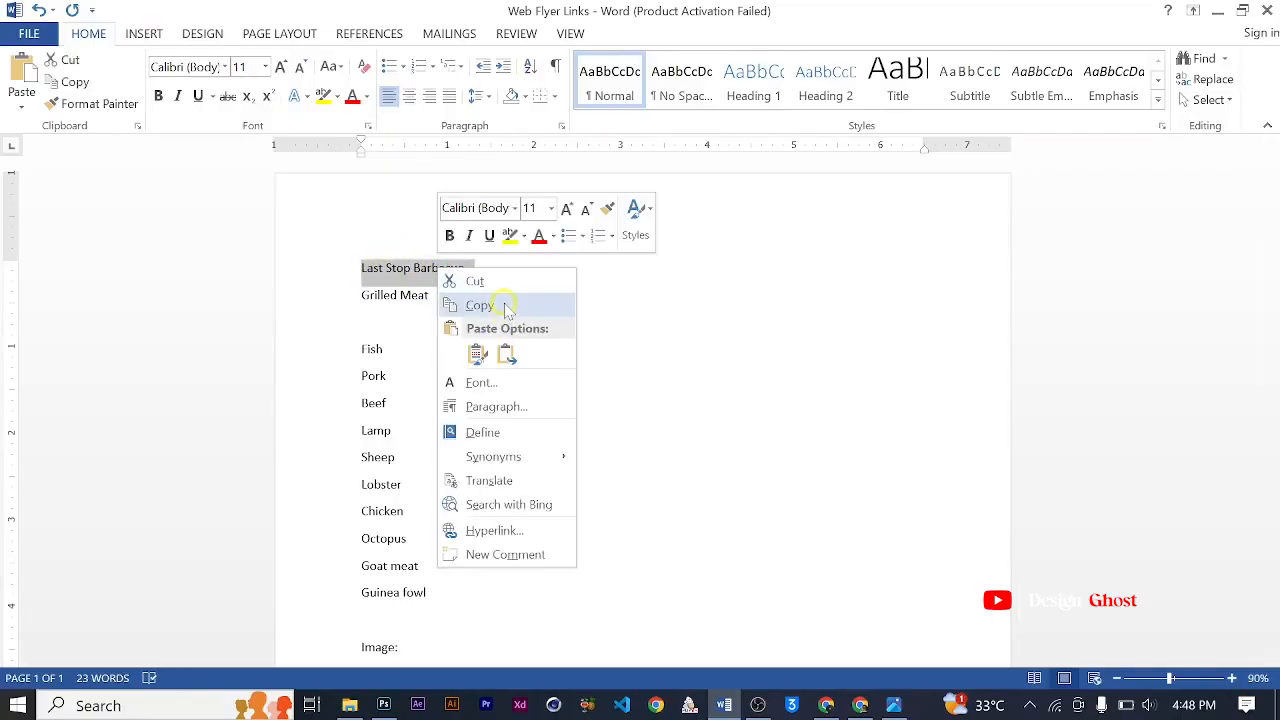
{"action": "left_click", "coordinate": [505, 308]}
{"action": "left_click", "coordinate": [1219, 11]}
Select the grilled chicken layer and nudge the chicken slightly to the right across the yellow band's edge
{"action": "scroll", "coordinate": [420, 330], "scroll_direction": "up", "scroll_amount": 2}
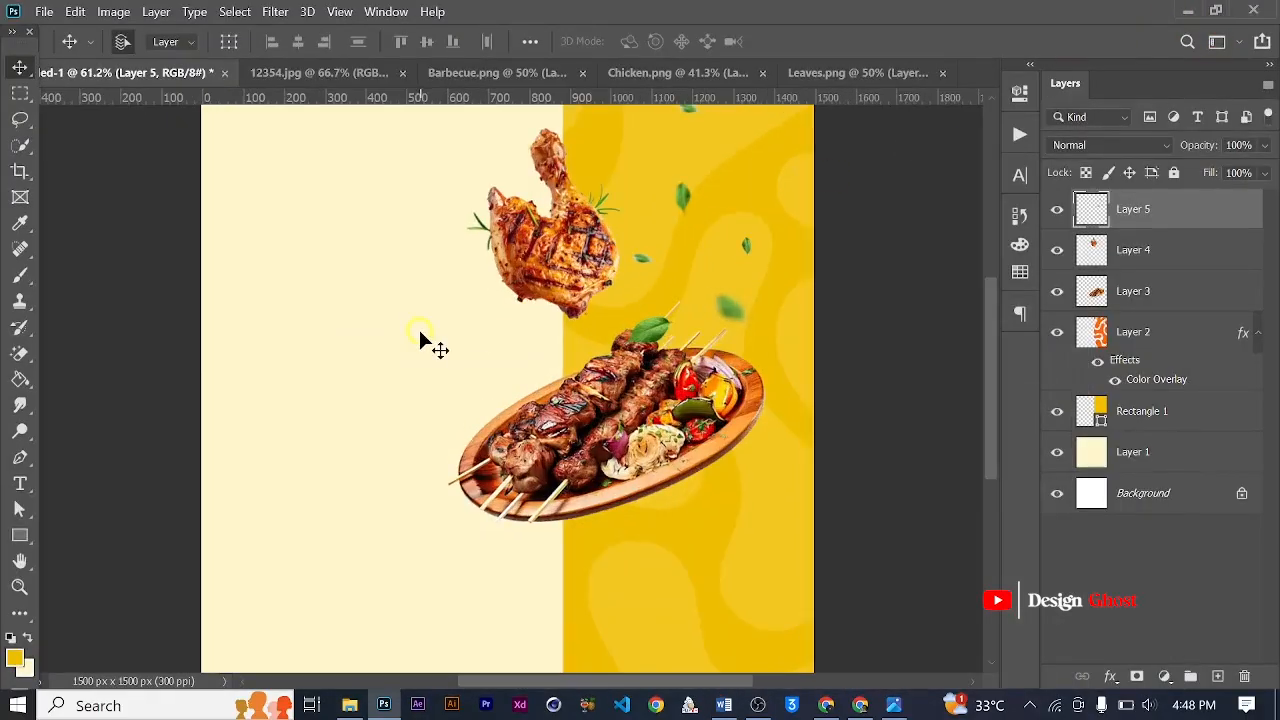
{"action": "right_click", "coordinate": [574, 243]}
{"action": "left_click", "coordinate": [665, 252]}
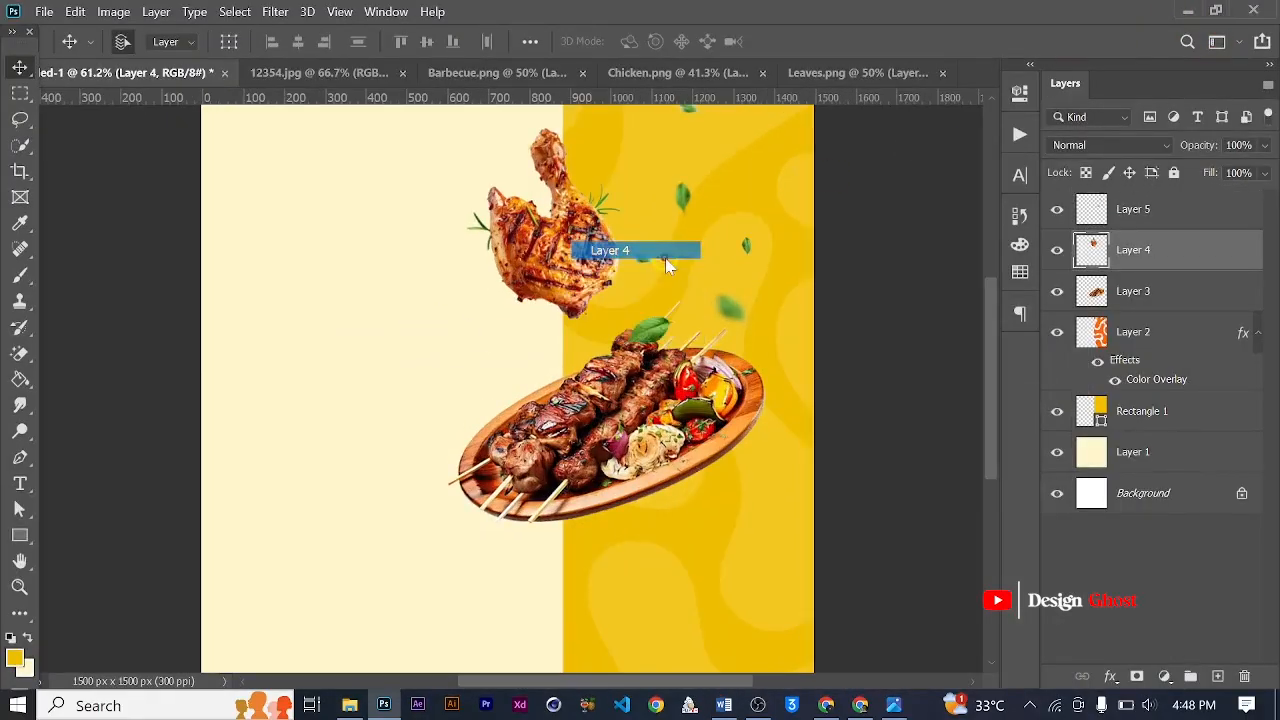
{"action": "key", "text": "Right"}
{"action": "key", "text": "Right"}
{"action": "key", "text": "Right"}
{"action": "key", "text": "Right"}
{"action": "key", "text": "Right"}
{"action": "key", "text": "Right"}
{"action": "key", "text": "Right"}
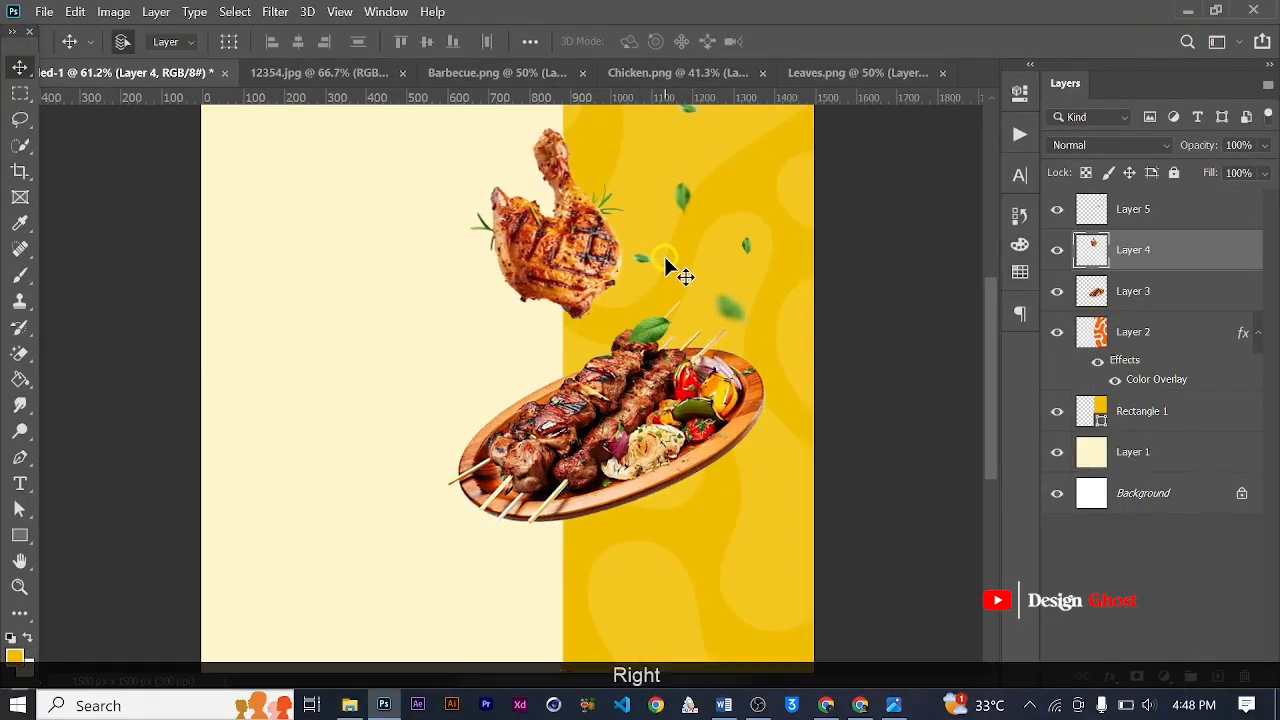
{"action": "key", "text": "Right"}
{"action": "key", "text": "Right"}
{"action": "key", "text": "Right"}
{"action": "key", "text": "Right"}
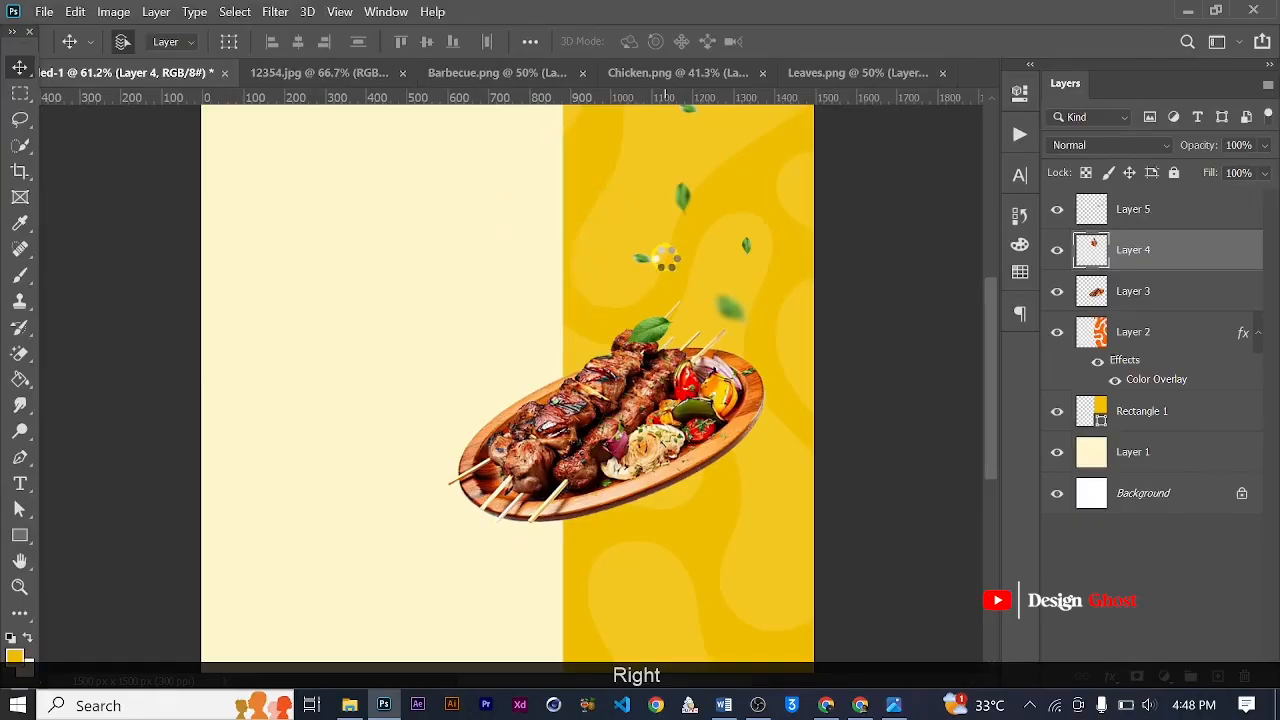
{"action": "key", "text": "Right"}
{"action": "key", "text": "Return"}
{"action": "key", "text": "ctrl+0"}
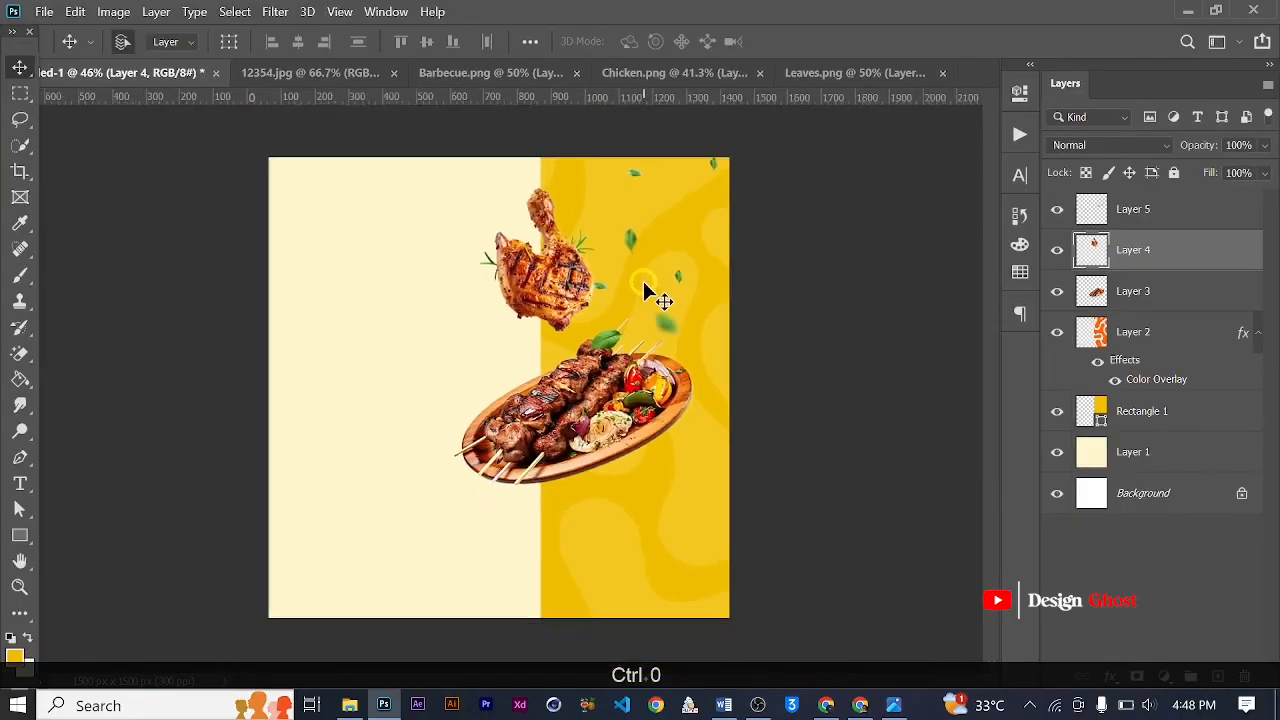
Add the copied "Last Stop Barbecue" as a text layer above all image layers, on the cream area beside the grilled chicken
{"action": "scroll", "coordinate": [186, 281], "scroll_direction": "up", "scroll_amount": 3}
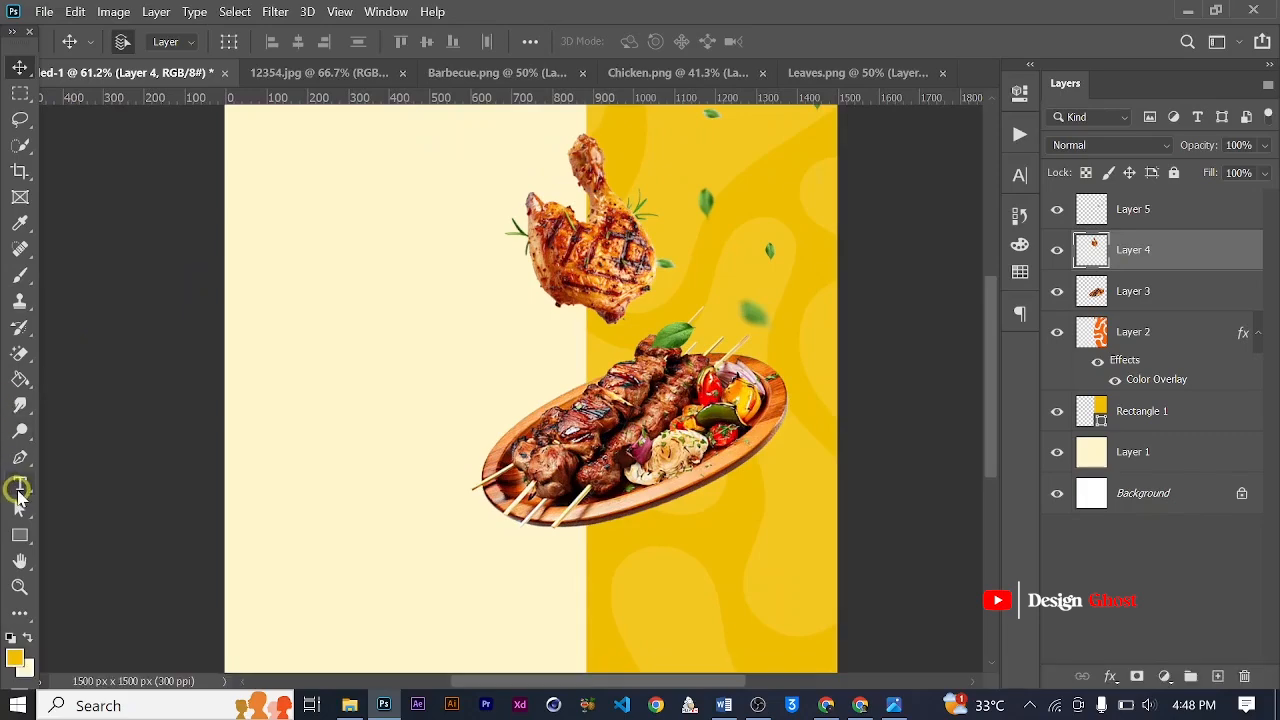
{"action": "left_click", "coordinate": [19, 485]}
{"action": "left_click", "coordinate": [1123, 210]}
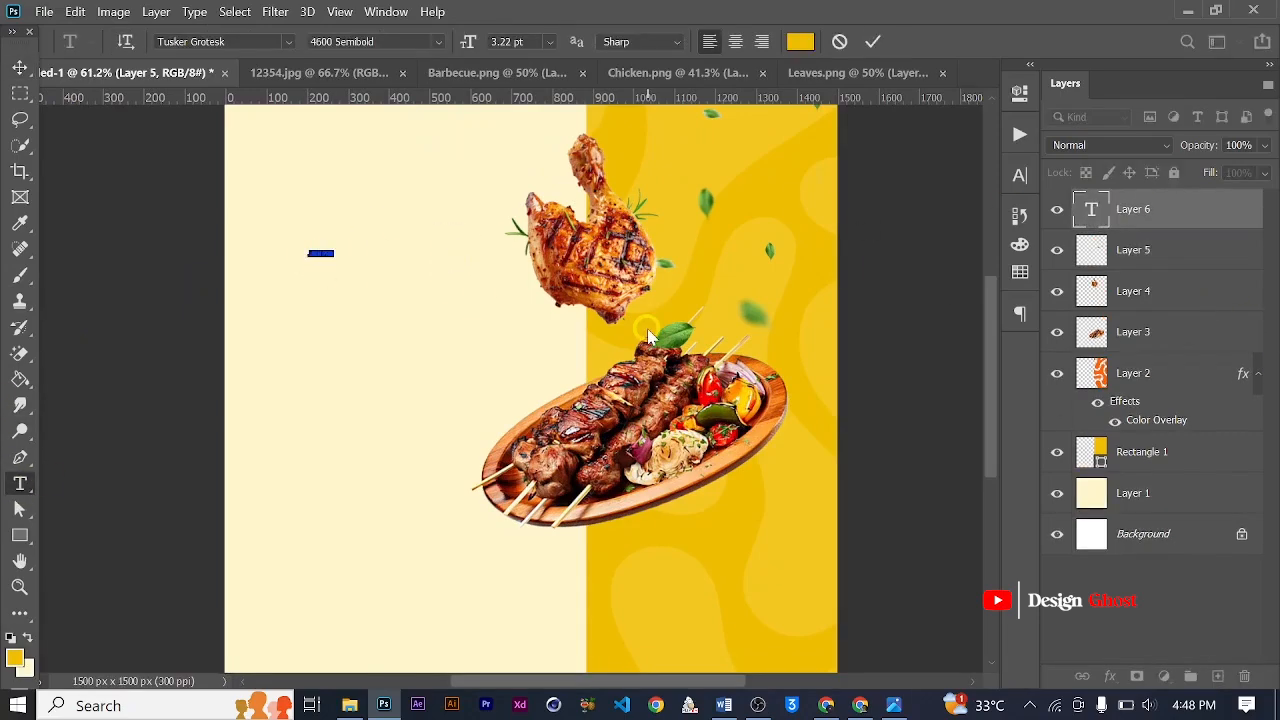
{"action": "key", "text": "ctrl+v"}
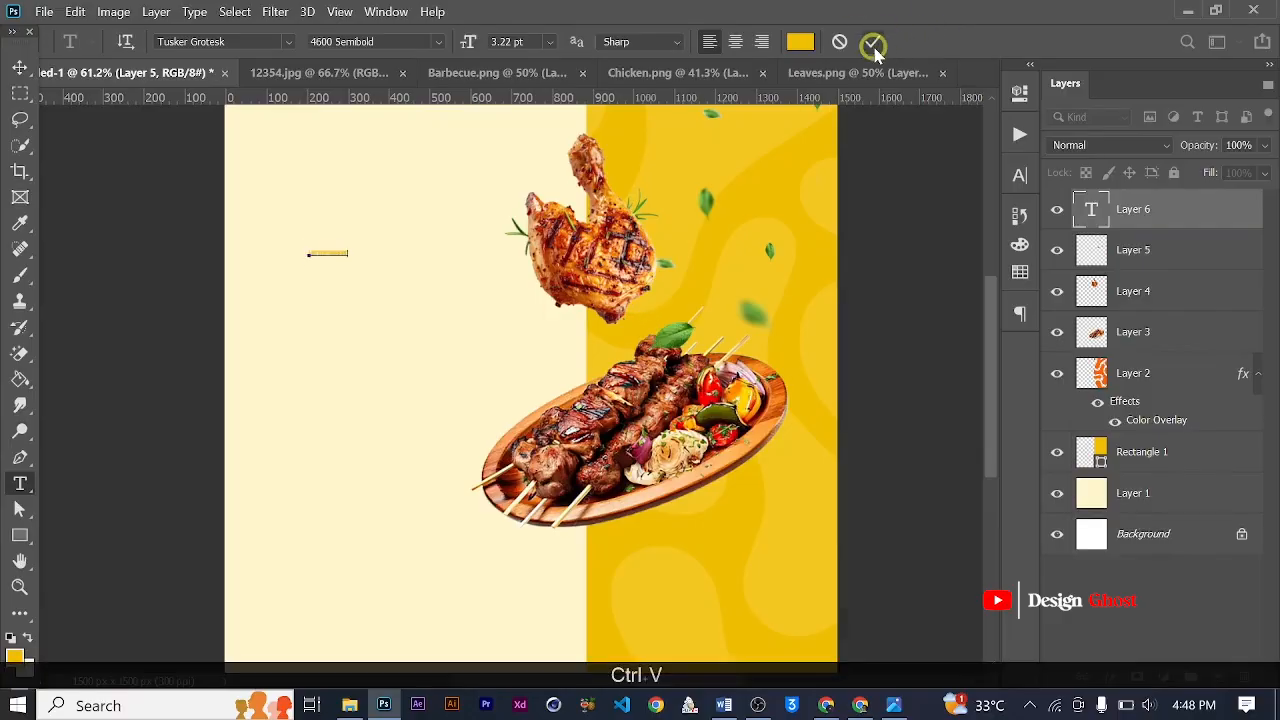
{"action": "left_click", "coordinate": [873, 44]}
{"action": "left_click", "coordinate": [19, 68]}
Scale the Last Stop Barbecue text up to about 926%, roughly 880 px wide, extending across the chicken onto the yellow band
{"action": "key", "text": "ctrl+t"}
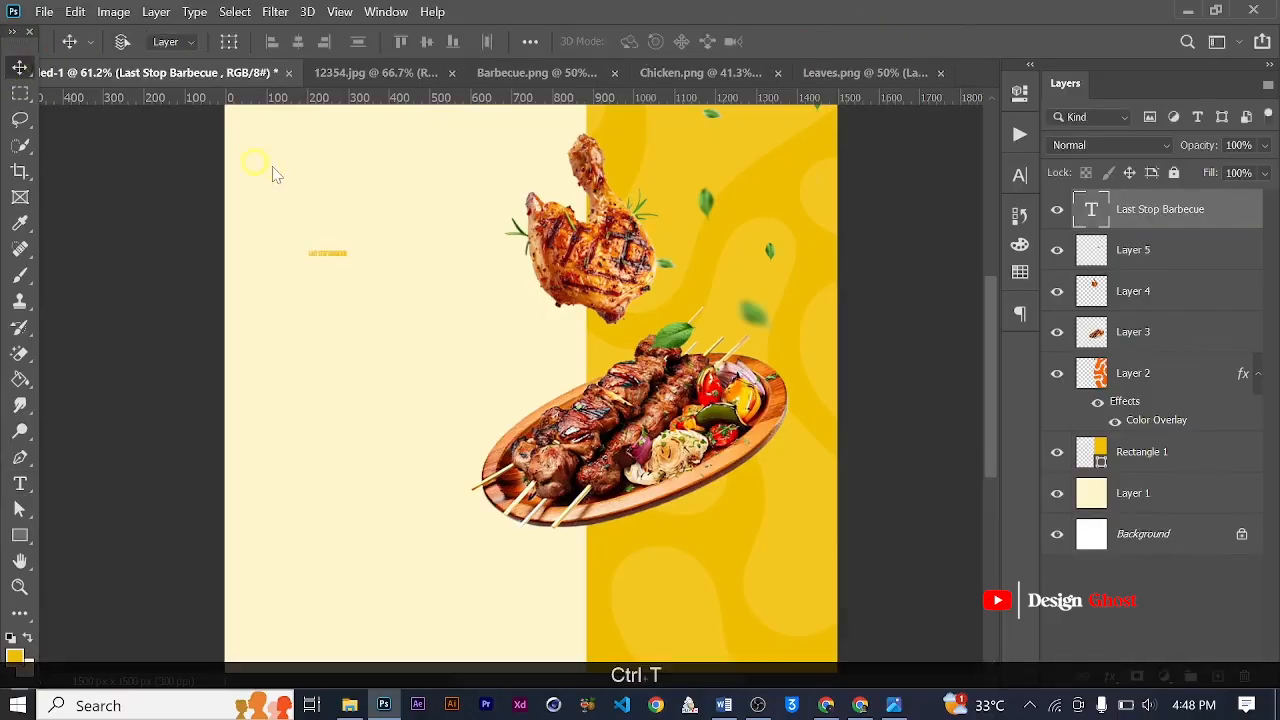
{"action": "left_click_drag", "start_coordinate": [345, 258], "coordinate": [666, 338]}
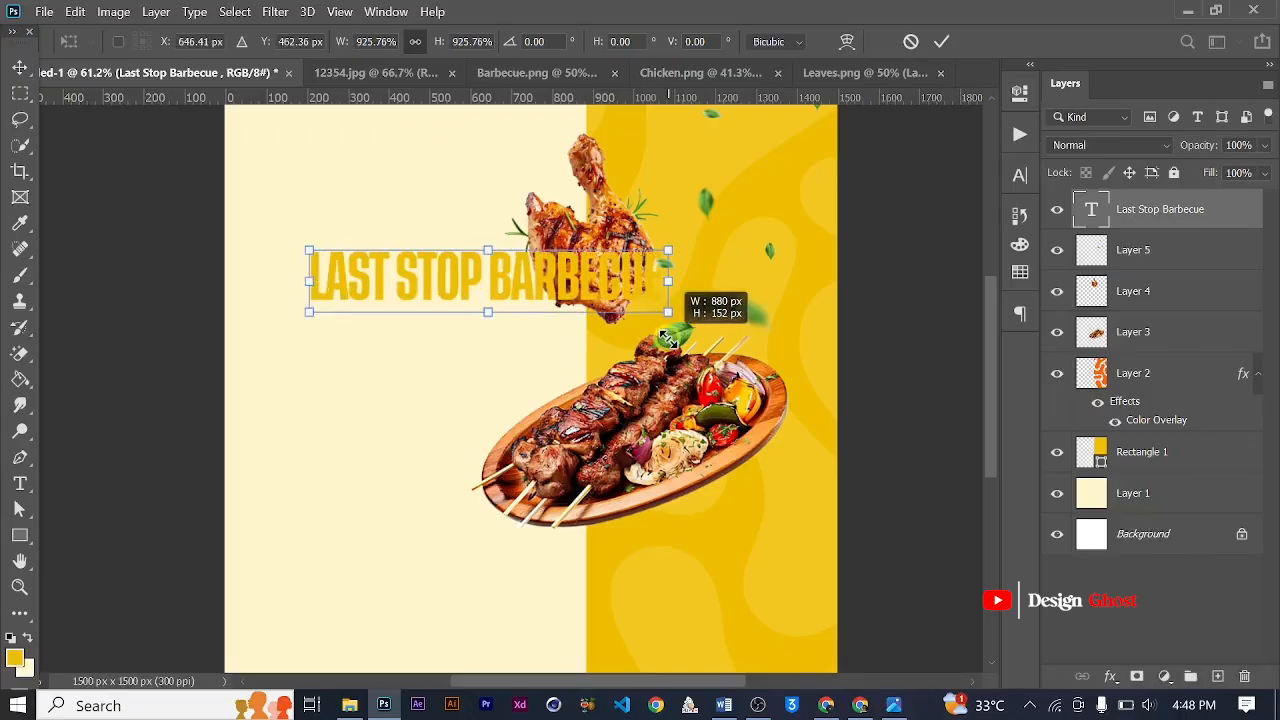
{"action": "key", "text": "Return"}
{"action": "key", "text": "ctrl+0"}
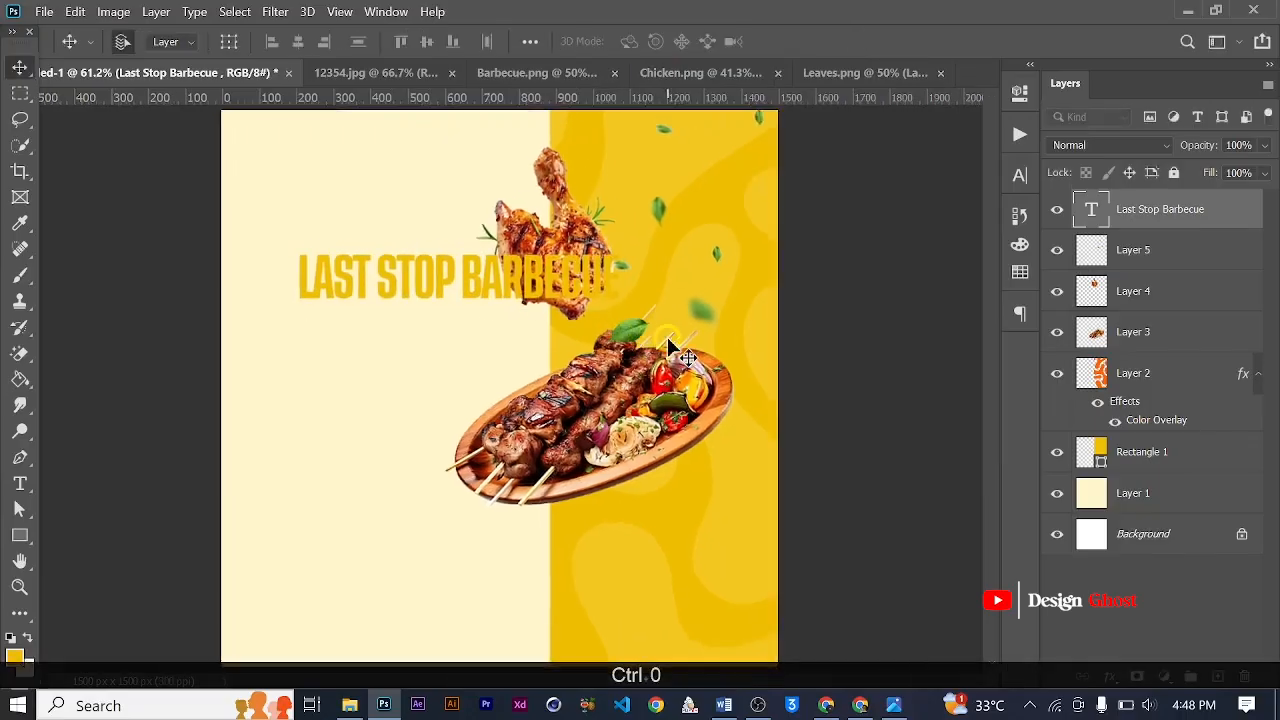
Set the Last Stop Barbecue title's font to Sora ExtraBold
{"action": "left_click", "coordinate": [1019, 188]}
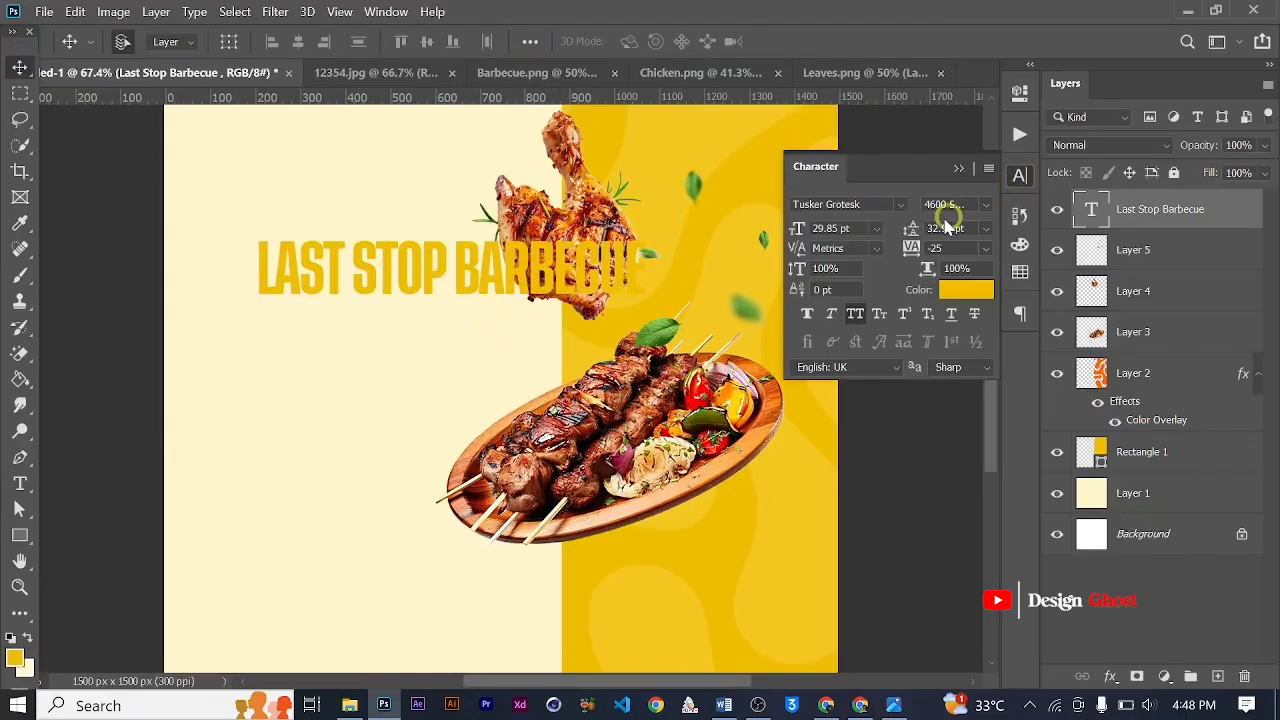
{"action": "type", "text": "sor"}
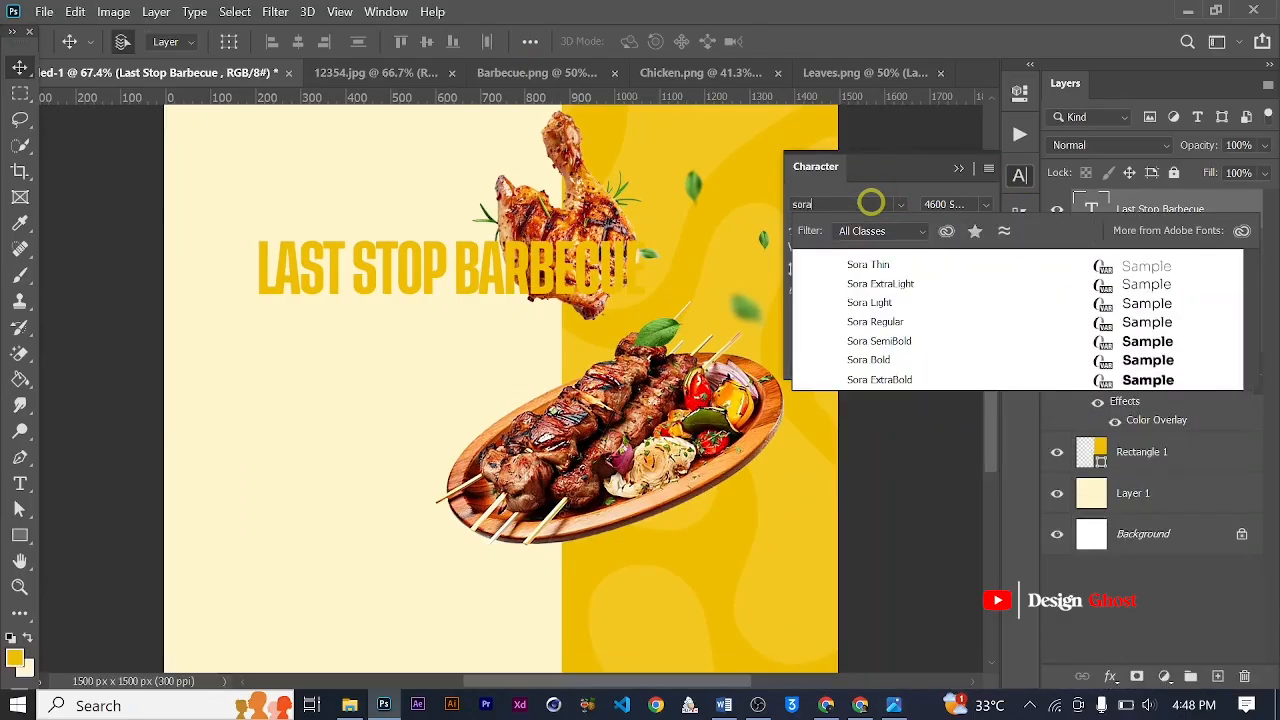
{"action": "left_click", "coordinate": [883, 385]}
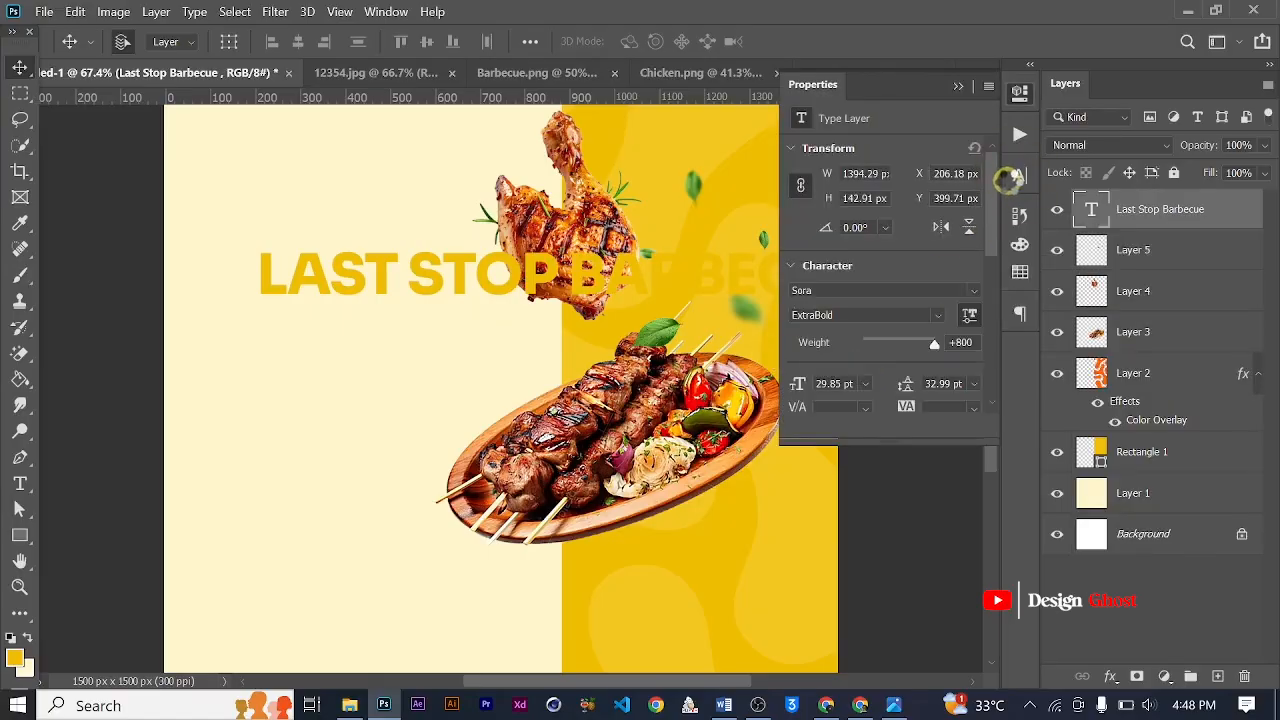
Try to tighten the Last Stop Barbecue title's tracking to -75
{"action": "left_click", "coordinate": [1018, 178]}
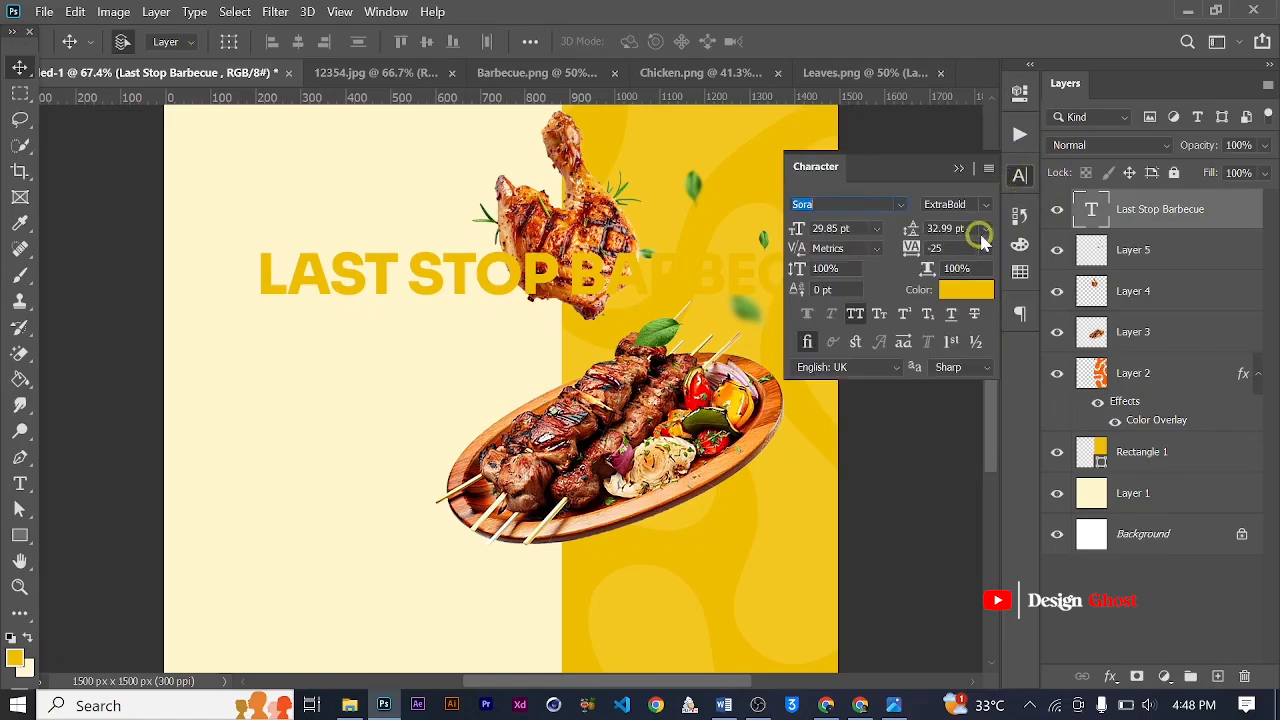
{"action": "left_click", "coordinate": [984, 248]}
{"action": "left_click", "coordinate": [968, 286]}
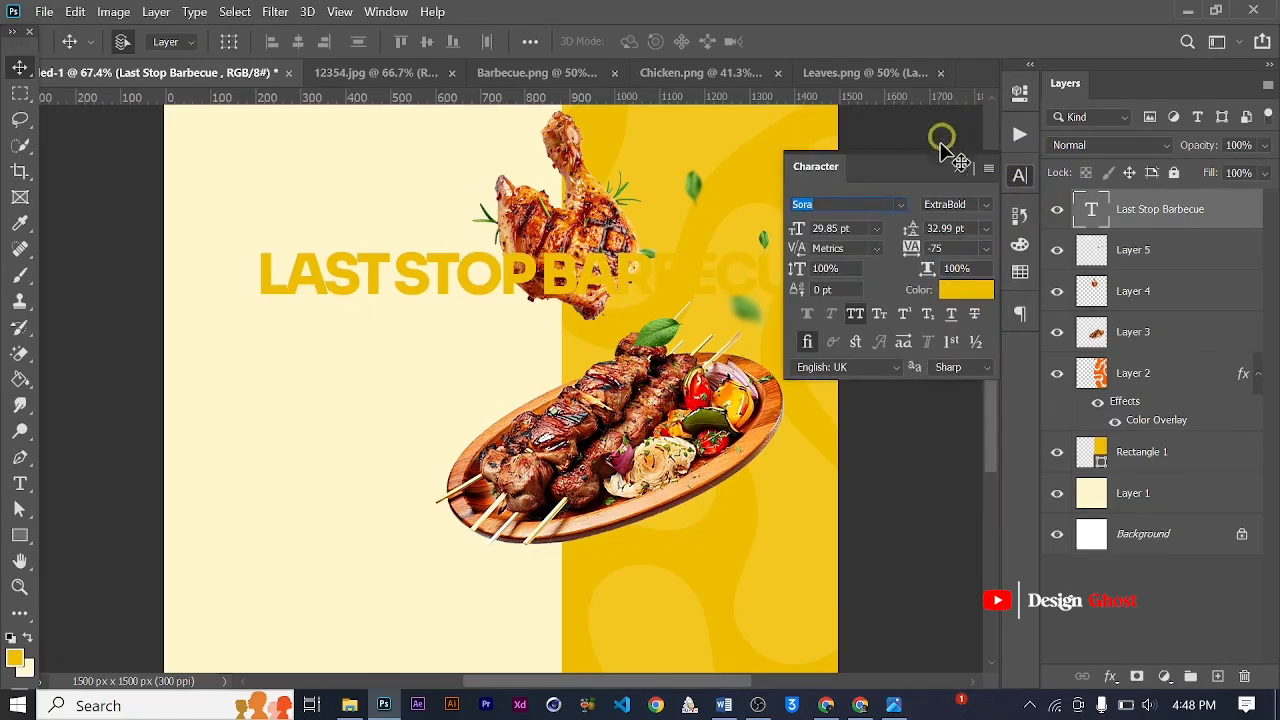
{"action": "left_click", "coordinate": [957, 170]}
{"action": "key", "text": "t"}
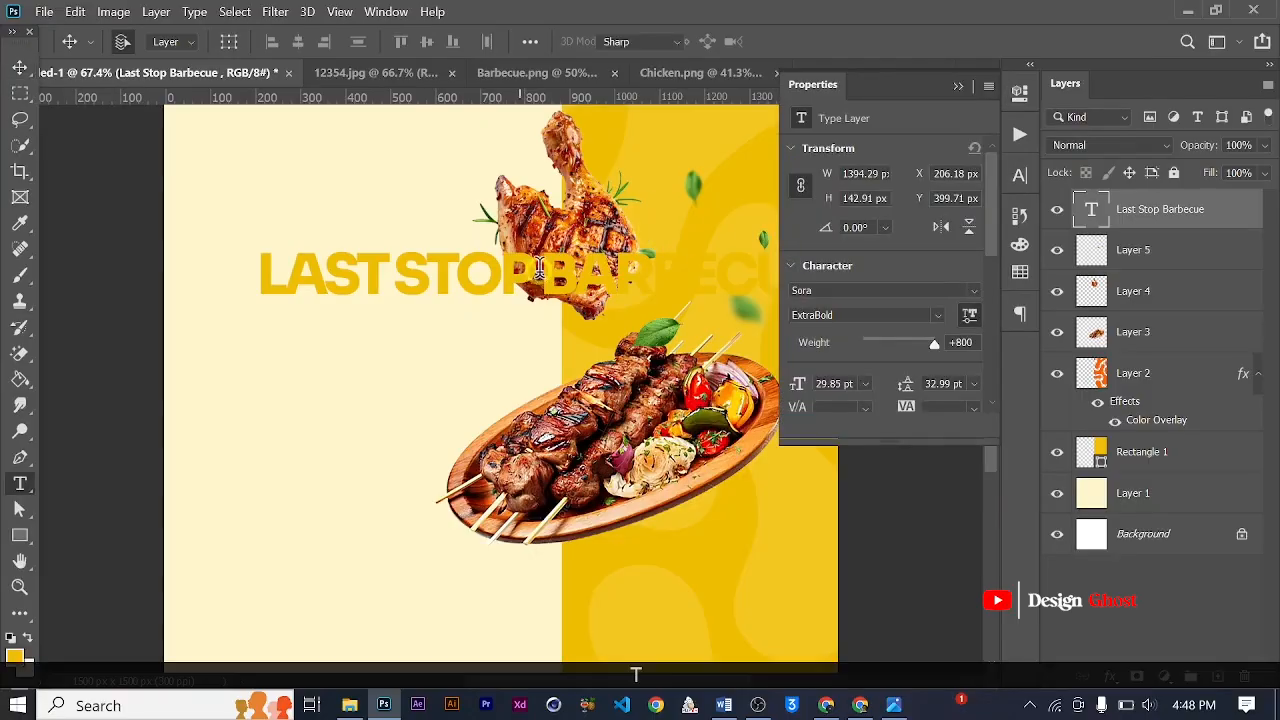
{"action": "left_click", "coordinate": [545, 270]}
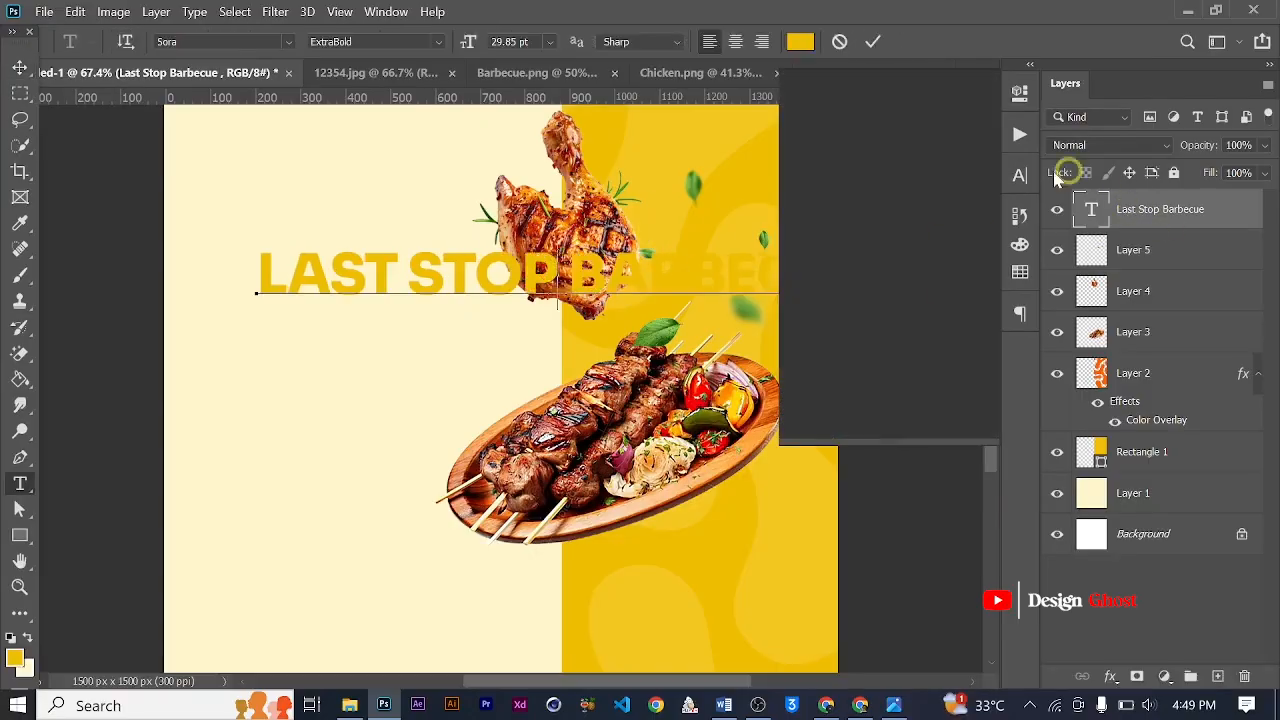
{"action": "left_click", "coordinate": [1020, 175]}
{"action": "left_click", "coordinate": [985, 248]}
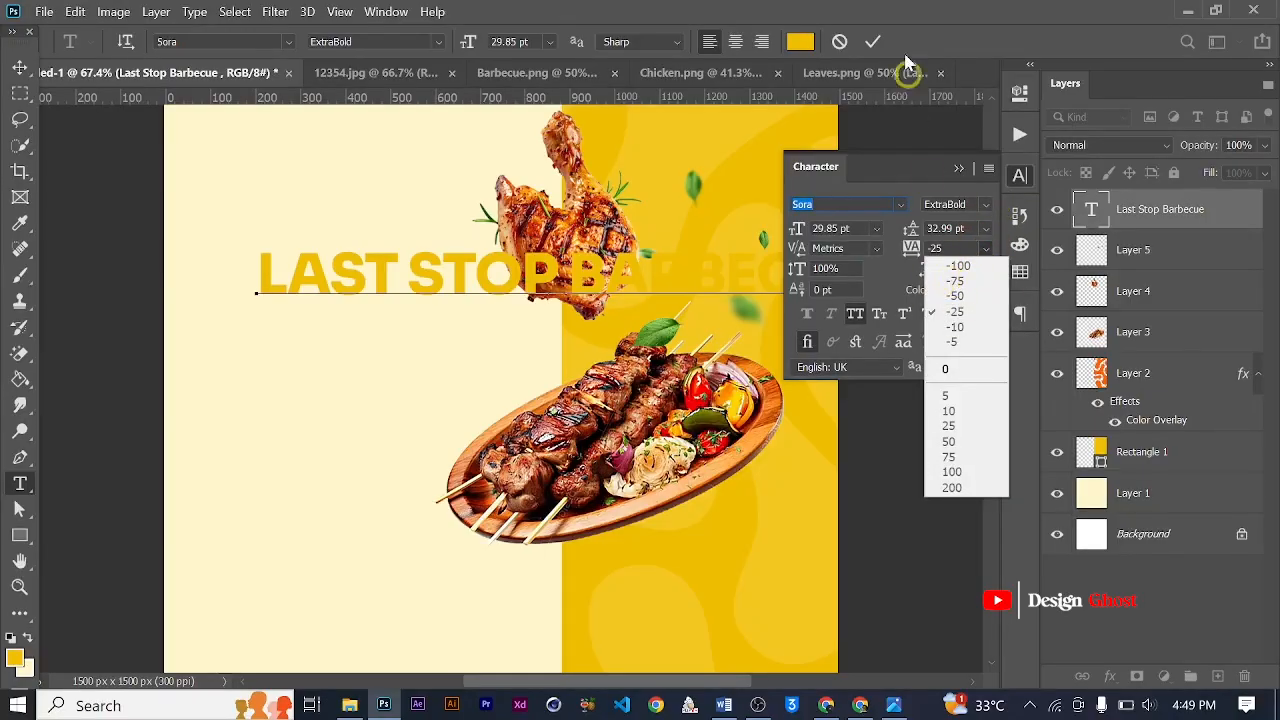
{"action": "left_click", "coordinate": [872, 42]}
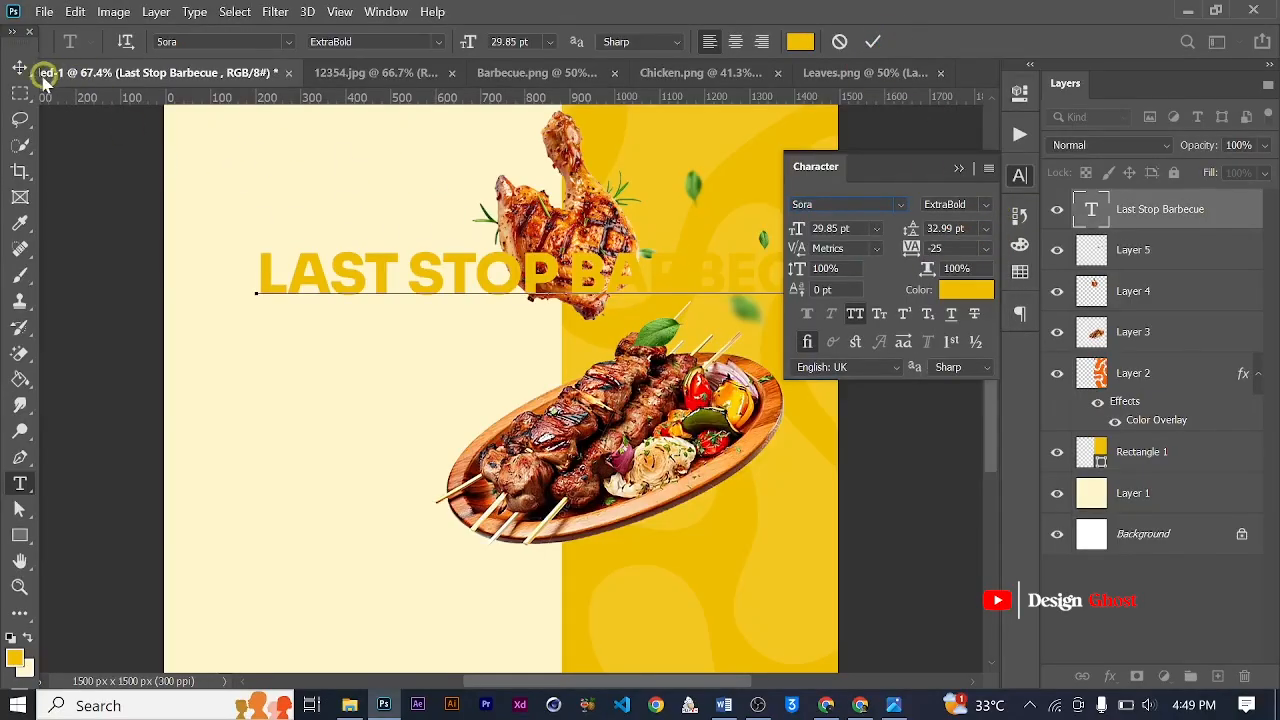
{"action": "left_click", "coordinate": [20, 70]}
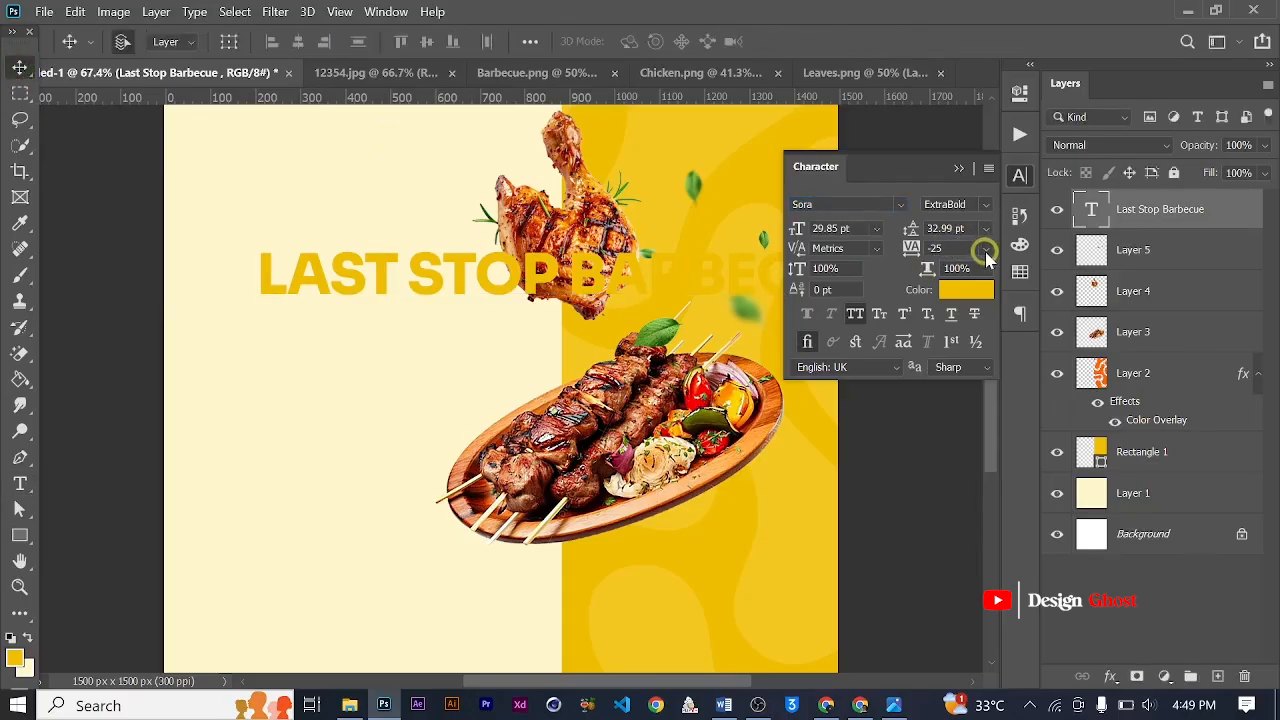
Set the Last Stop Barbecue title's tracking to -75
{"action": "left_click", "coordinate": [986, 250]}
{"action": "left_click", "coordinate": [953, 268]}
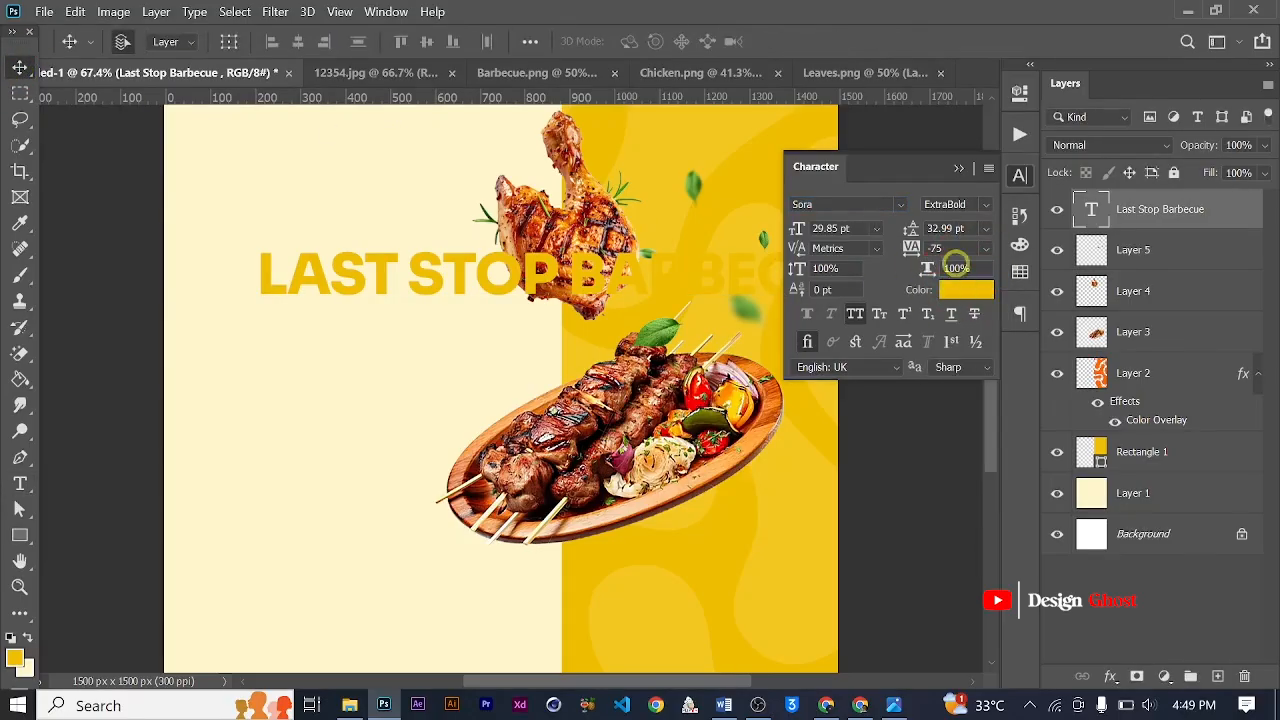
{"action": "left_click", "coordinate": [957, 168]}
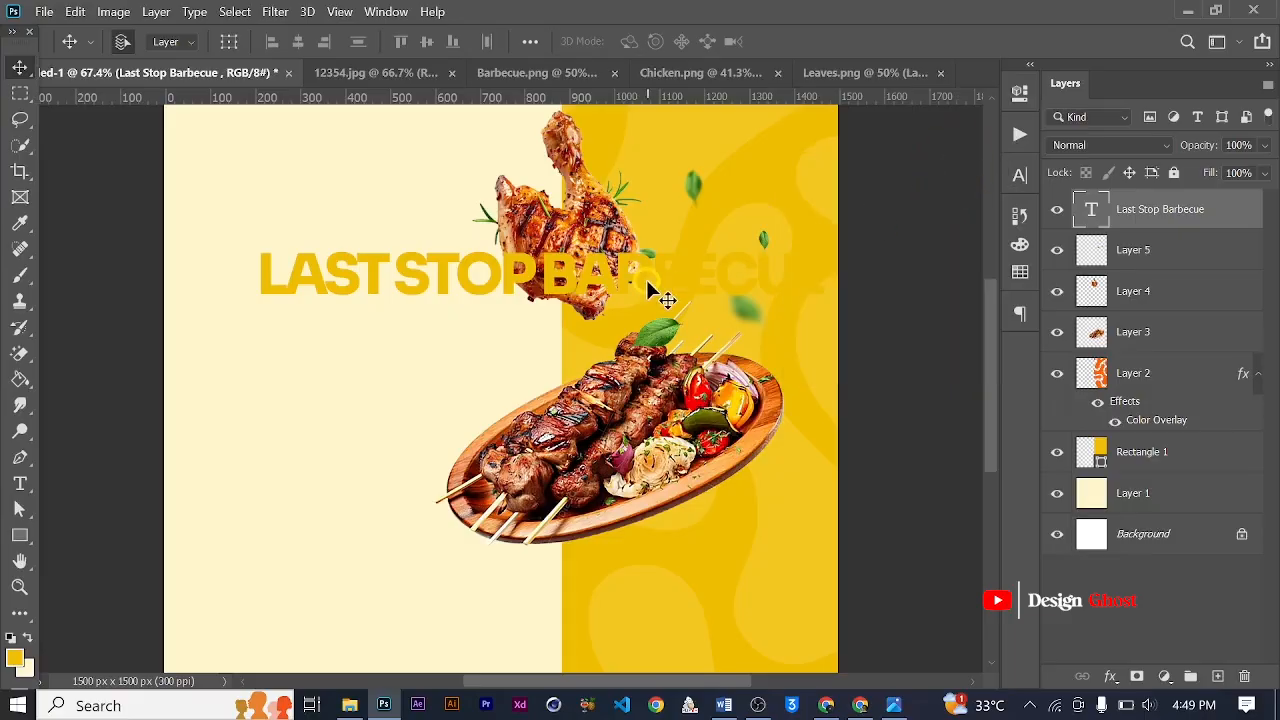
Cut the word "Barbecue" out of the title so that its text layer reads only "Last Stop"
{"action": "key", "text": "t"}
{"action": "left_click_drag", "start_coordinate": [545, 276], "coordinate": [1052, 315]}
{"action": "key", "text": "ctrl+x"}
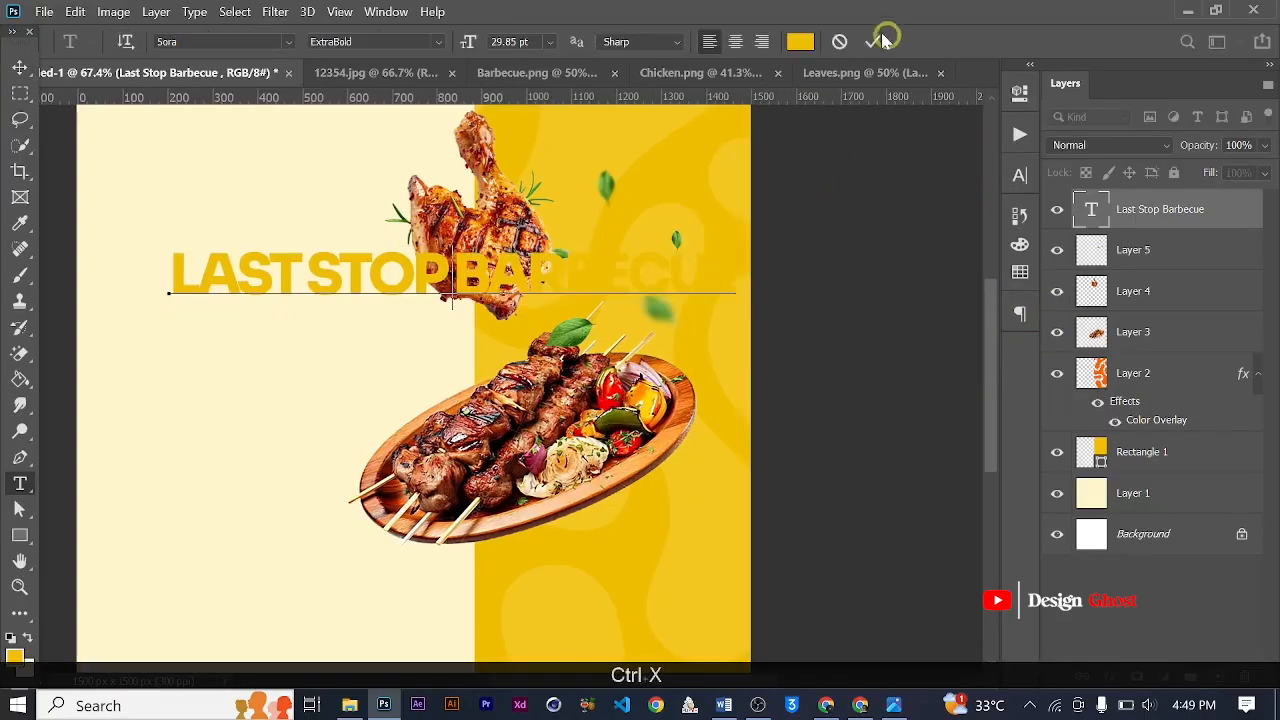
{"action": "left_click", "coordinate": [20, 66]}
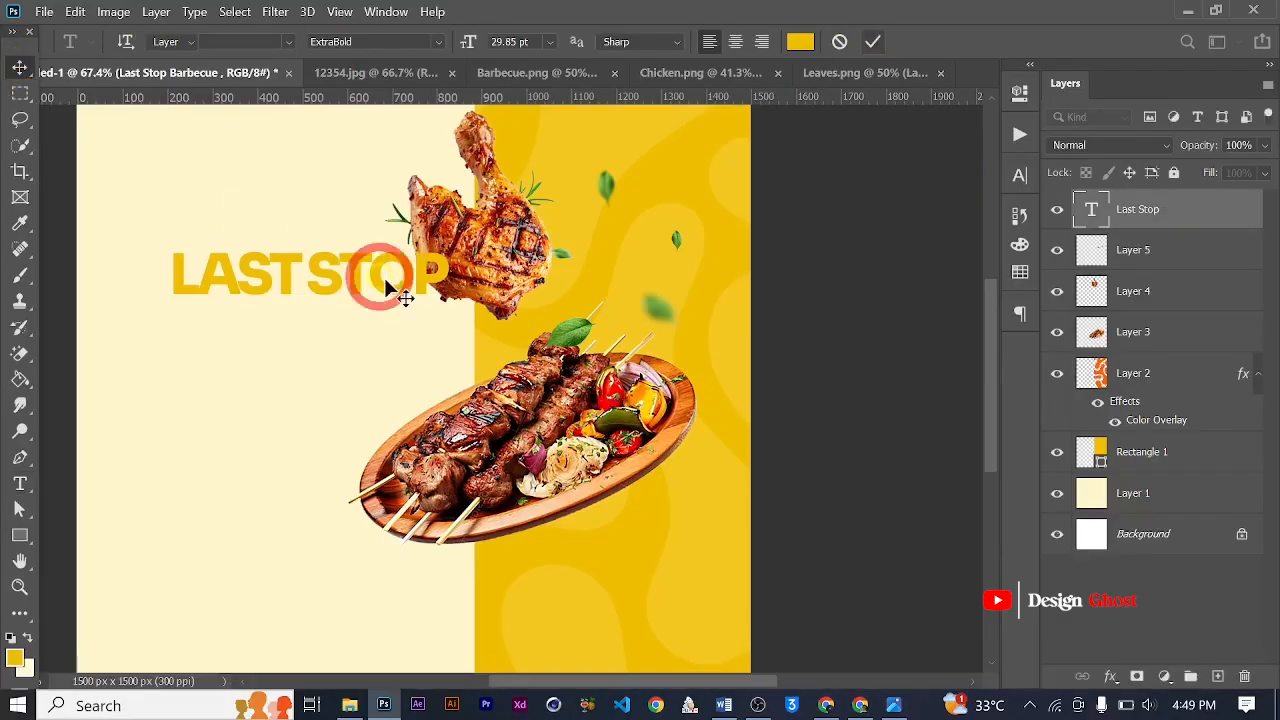
Duplicate the Last Stop text directly below itself and replace the copy's wording with the cut word "Barbecue"
{"action": "scroll", "coordinate": [422, 300], "scroll_direction": "down", "scroll_amount": 2}
{"action": "left_click_drag", "start_coordinate": [434, 298], "coordinate": [459, 344]}
{"action": "scroll", "coordinate": [433, 357], "scroll_direction": "up", "scroll_amount": 1}
{"action": "key", "text": "t"}
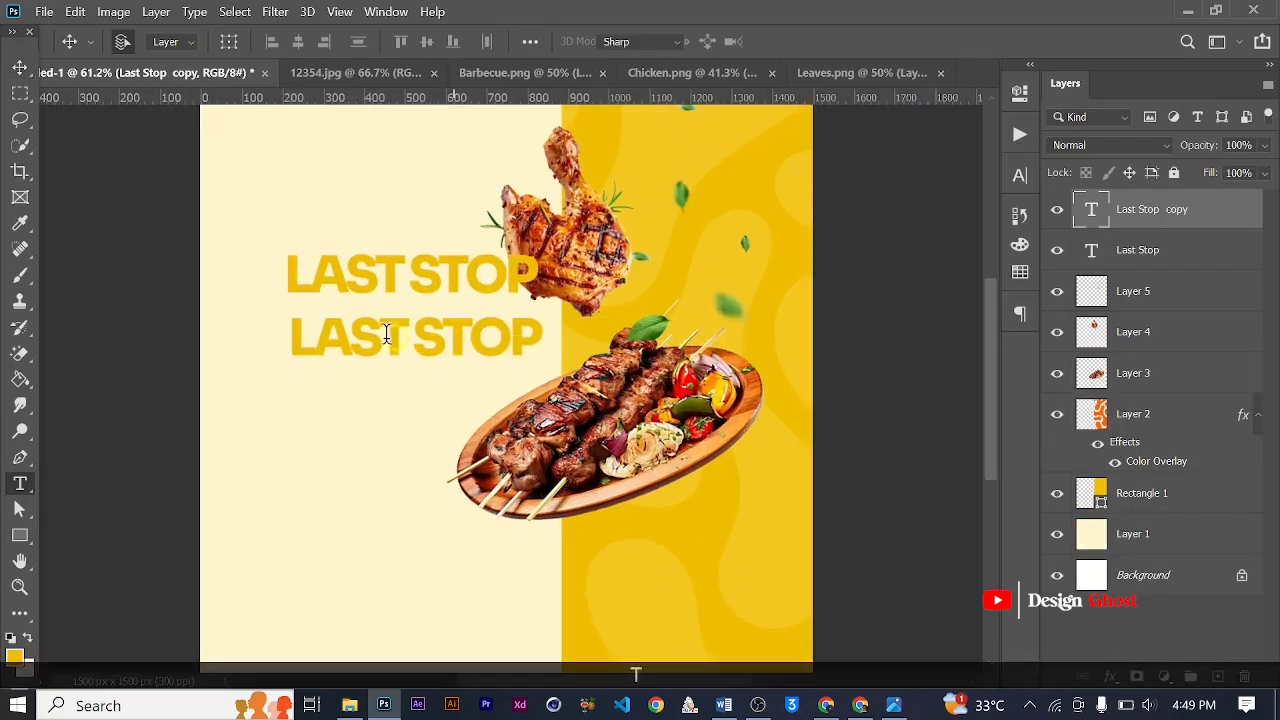
{"action": "left_click", "coordinate": [384, 336]}
{"action": "key", "text": "ctrl+a"}
{"action": "key", "text": "ctrl+v"}
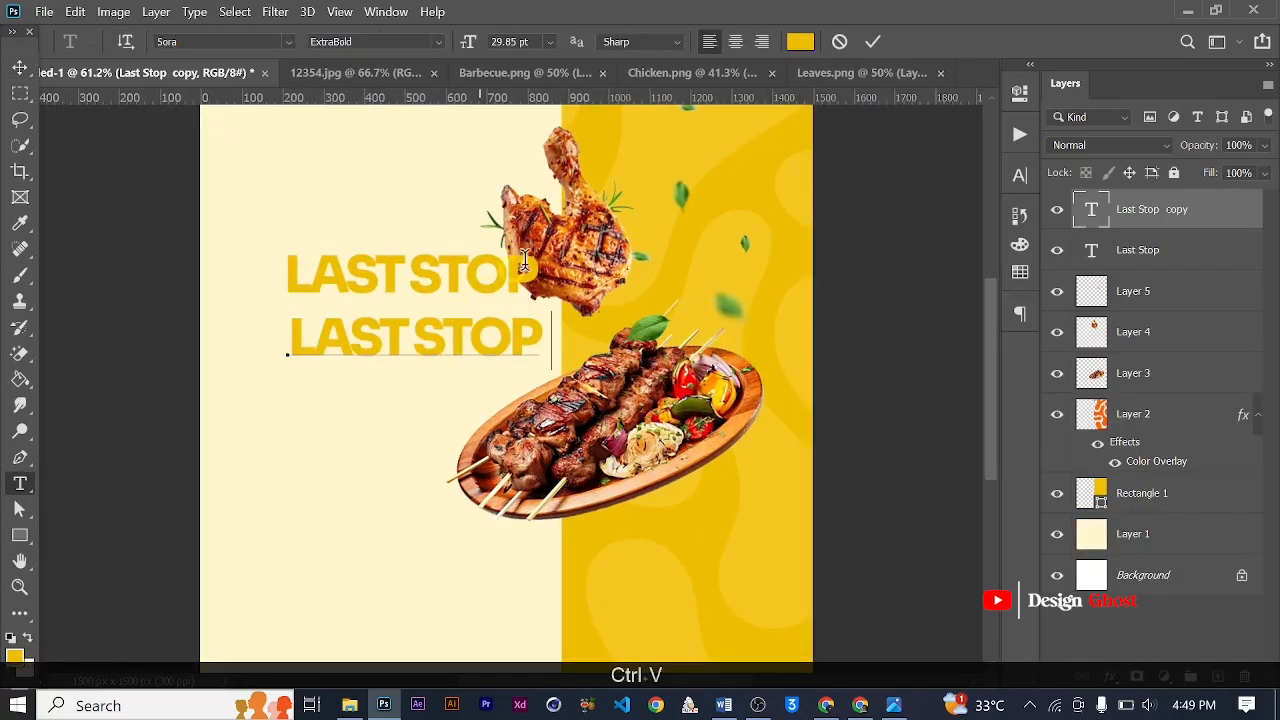
{"action": "left_click", "coordinate": [873, 41]}
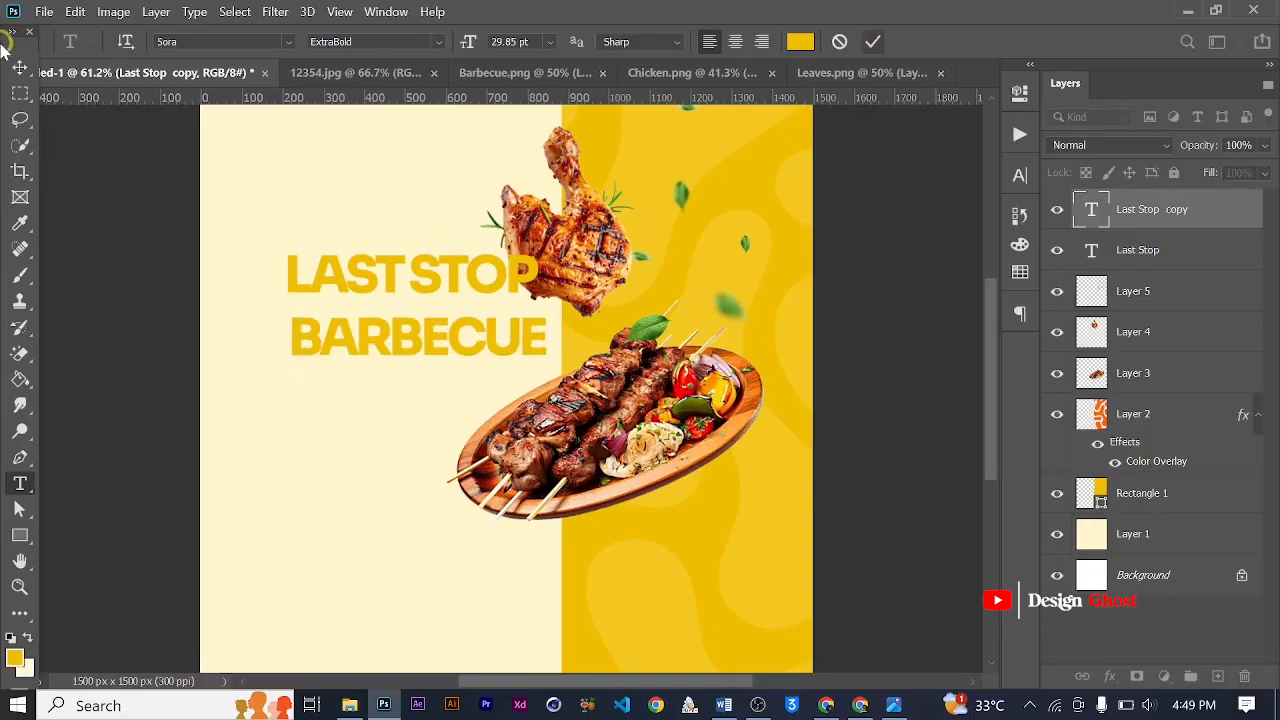
{"action": "left_click", "coordinate": [20, 66]}
Add the word "Grill" on a new line beneath "Barbecue" in the same title text layer
{"action": "scroll", "coordinate": [549, 379], "scroll_direction": "up", "scroll_amount": 2}
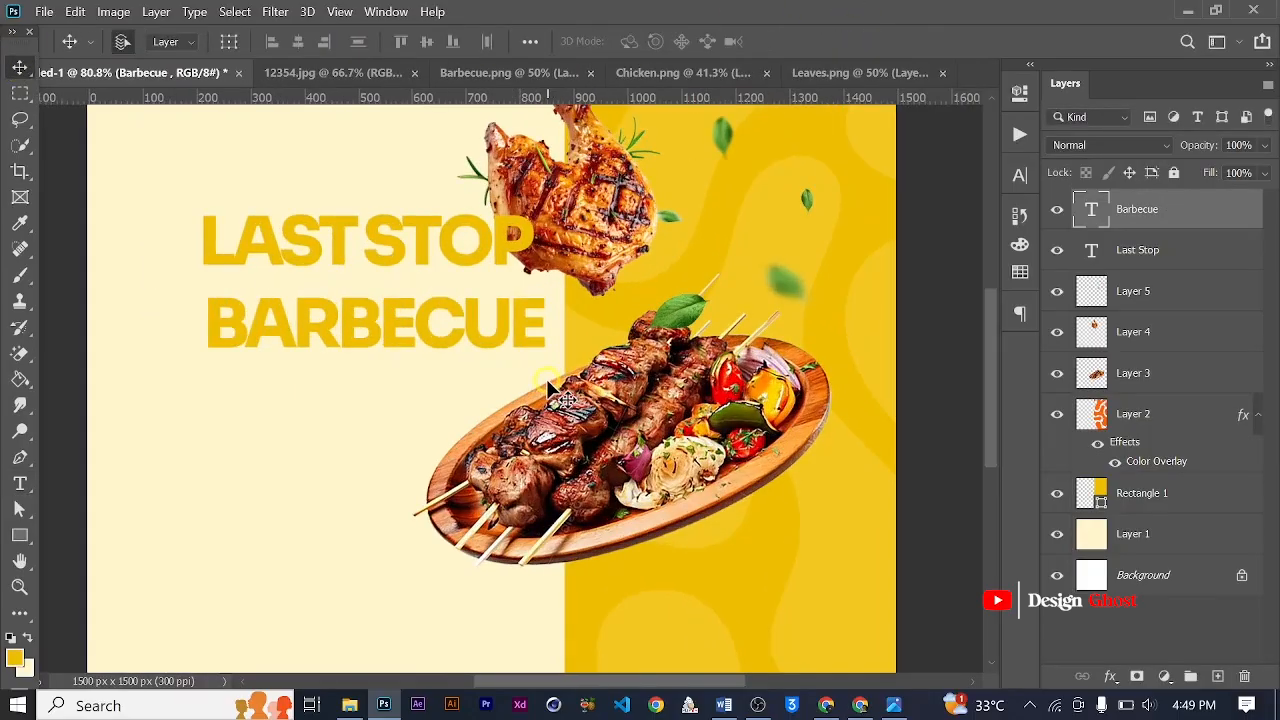
{"action": "double_click", "coordinate": [540, 316]}
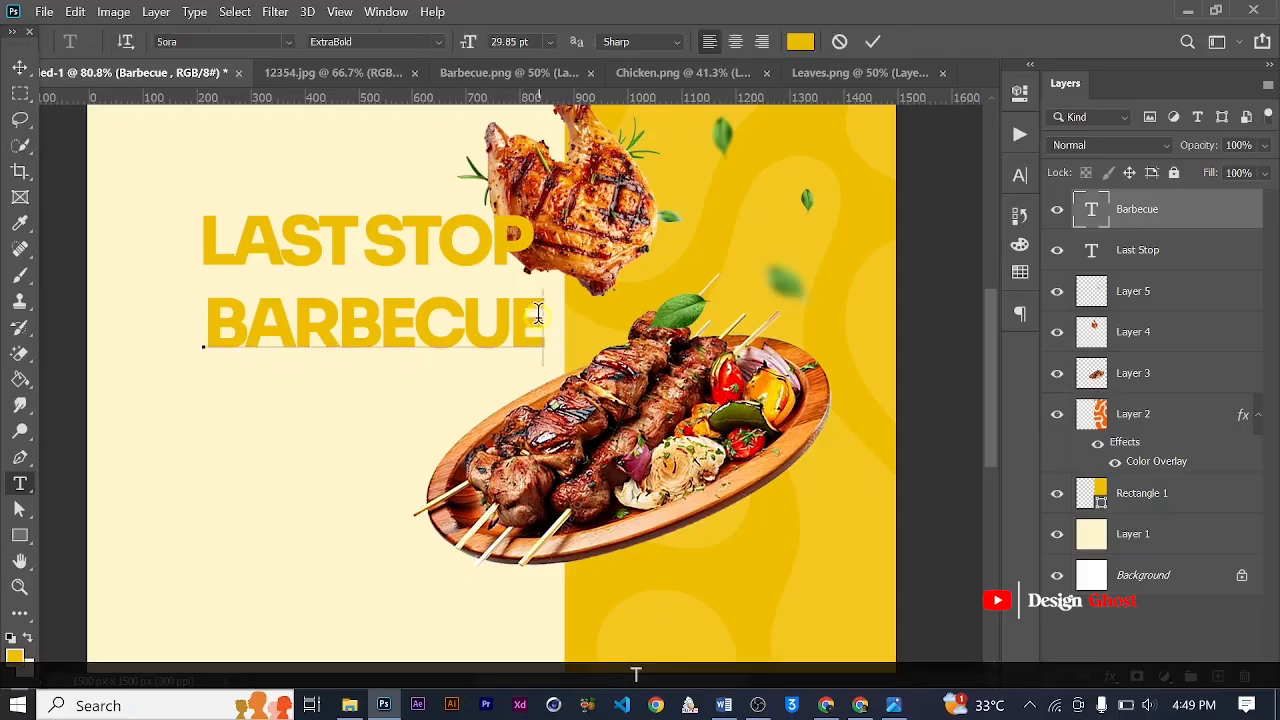
{"action": "key", "text": "Return"}
{"action": "type", "text": "GR"}
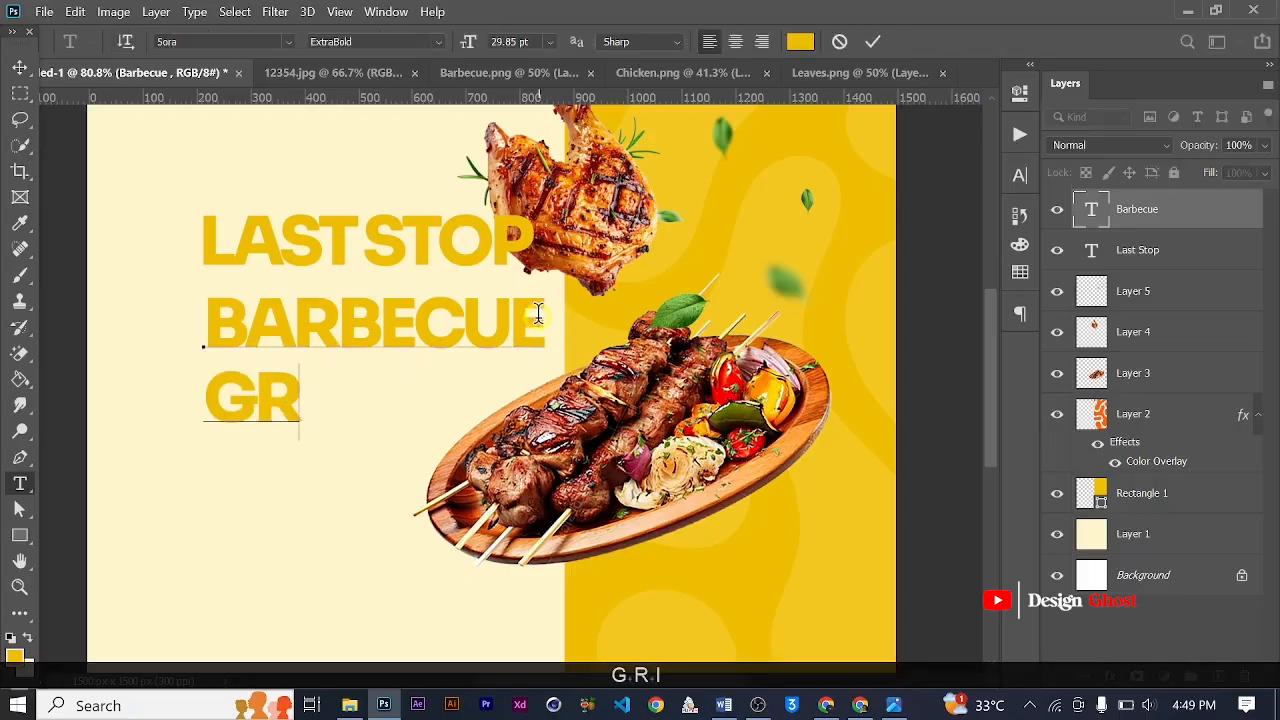
{"action": "type", "text": "ILL"}
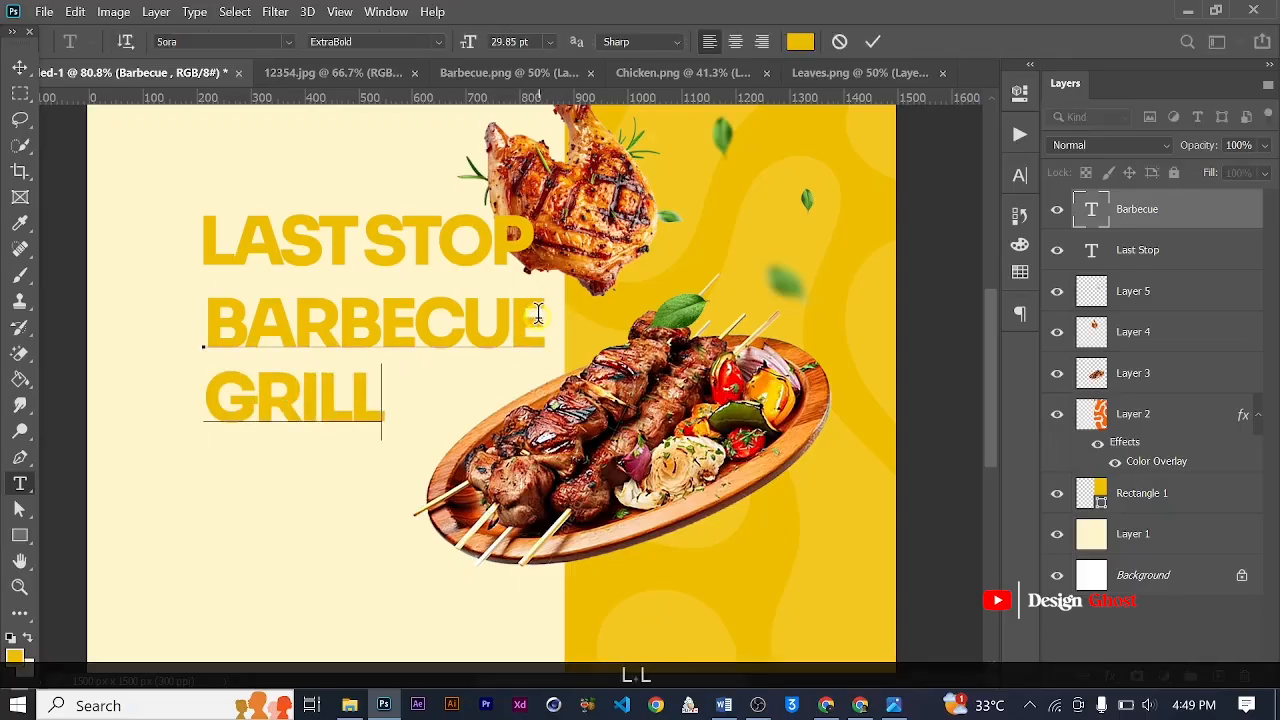
{"action": "left_click", "coordinate": [880, 42]}
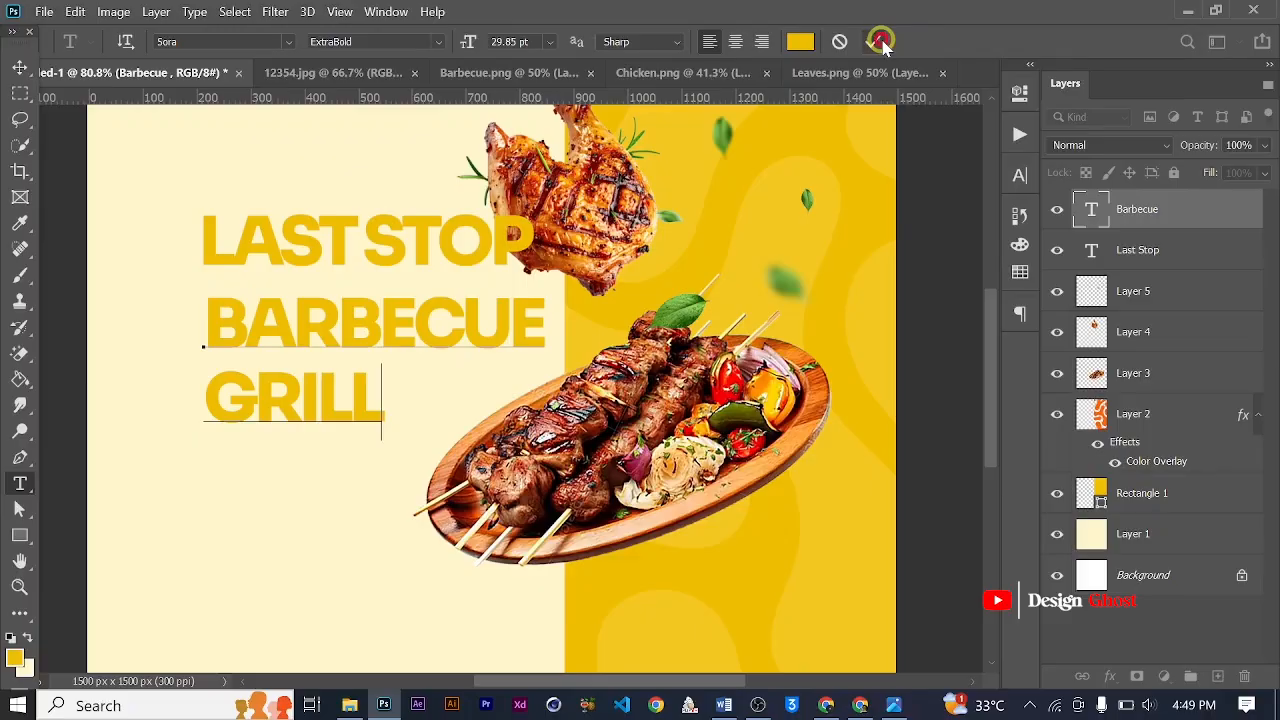
{"action": "left_click", "coordinate": [24, 70]}
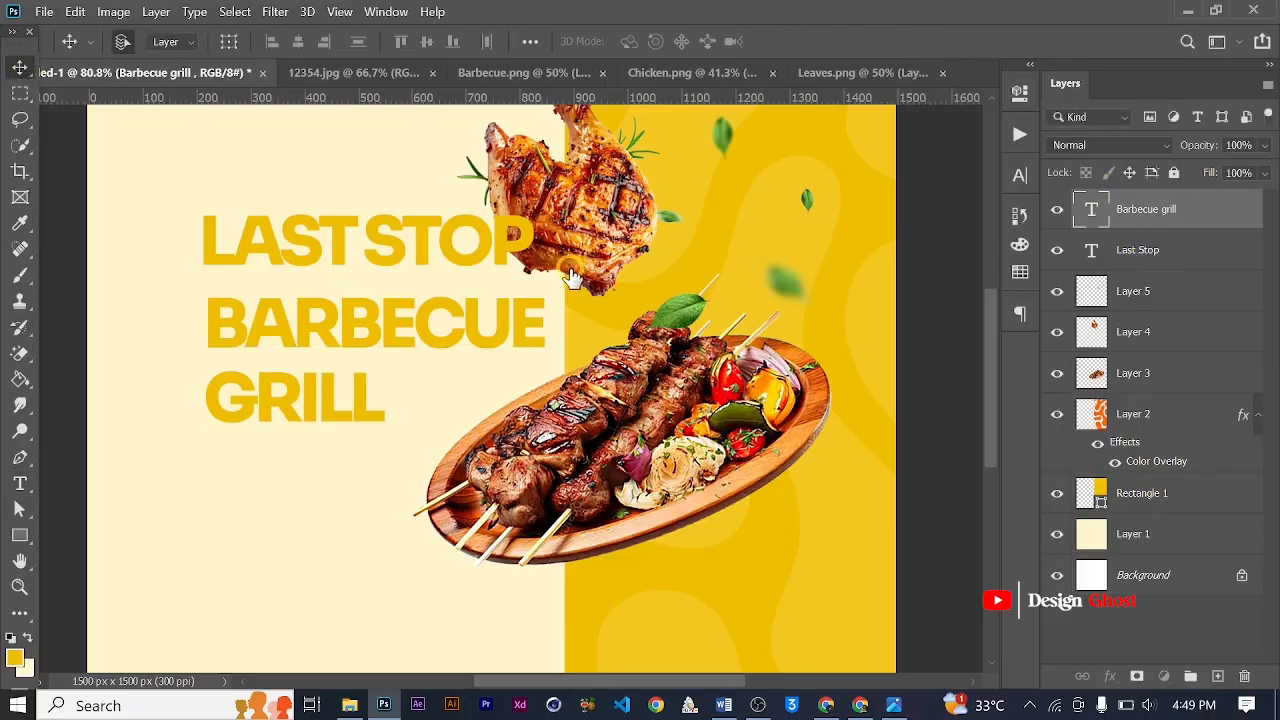
Nudge the Last Stop text layer down so it sits closer to the word Barbecue
{"action": "scroll", "coordinate": [571, 270], "scroll_direction": "down", "scroll_amount": 2}
{"action": "key", "text": "Down"}
{"action": "key", "text": "Down"}
{"action": "key", "text": "Down"}
{"action": "key", "text": "Down"}
{"action": "key", "text": "Down"}
{"action": "key", "text": "Down"}
{"action": "key", "text": "Down"}
{"action": "key", "text": "Down"}
{"action": "key", "text": "Down"}
{"action": "key", "text": "Down"}
{"action": "key", "text": "Down"}
{"action": "key", "text": "Down"}
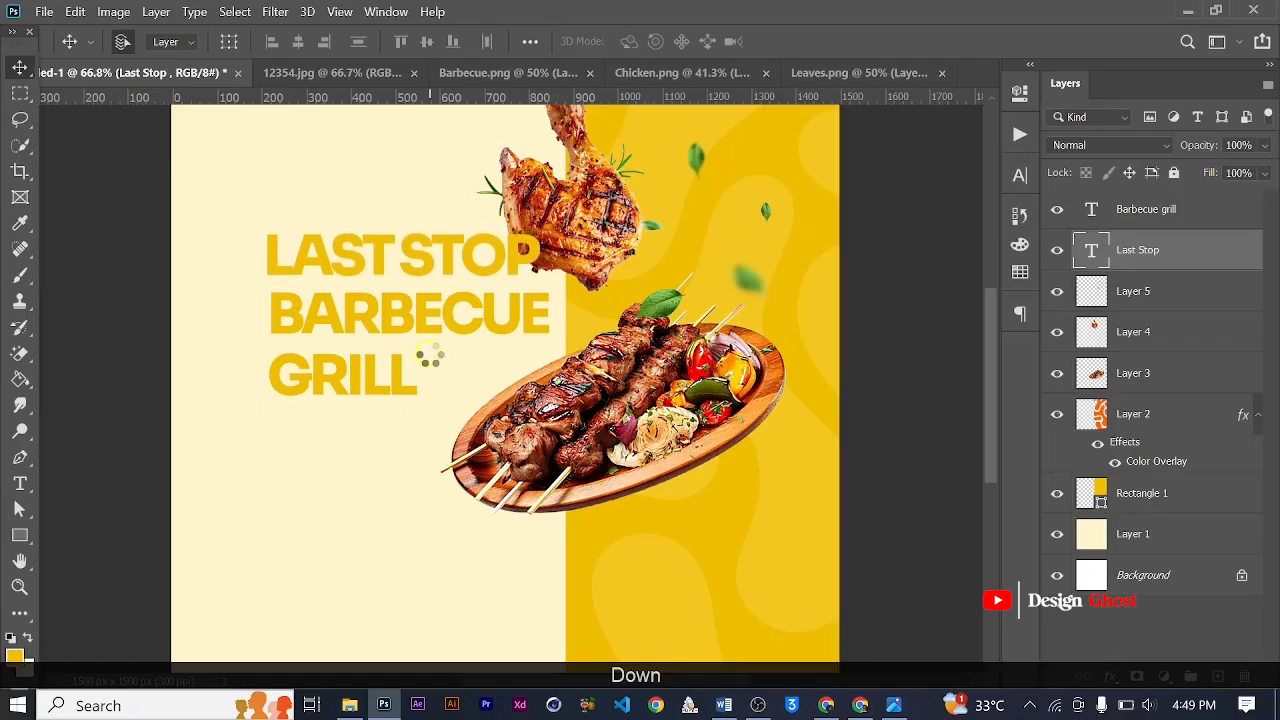
{"action": "key", "text": "Down"}
{"action": "key", "text": "Down"}
{"action": "key", "text": "Down"}
{"action": "key", "text": "Down"}
Shift the Barbecue Grill text sideways until its left edge lines up with the Last Stop line
{"action": "key", "text": "Left"}
{"action": "key", "text": "Left"}
{"action": "key", "text": "Left"}
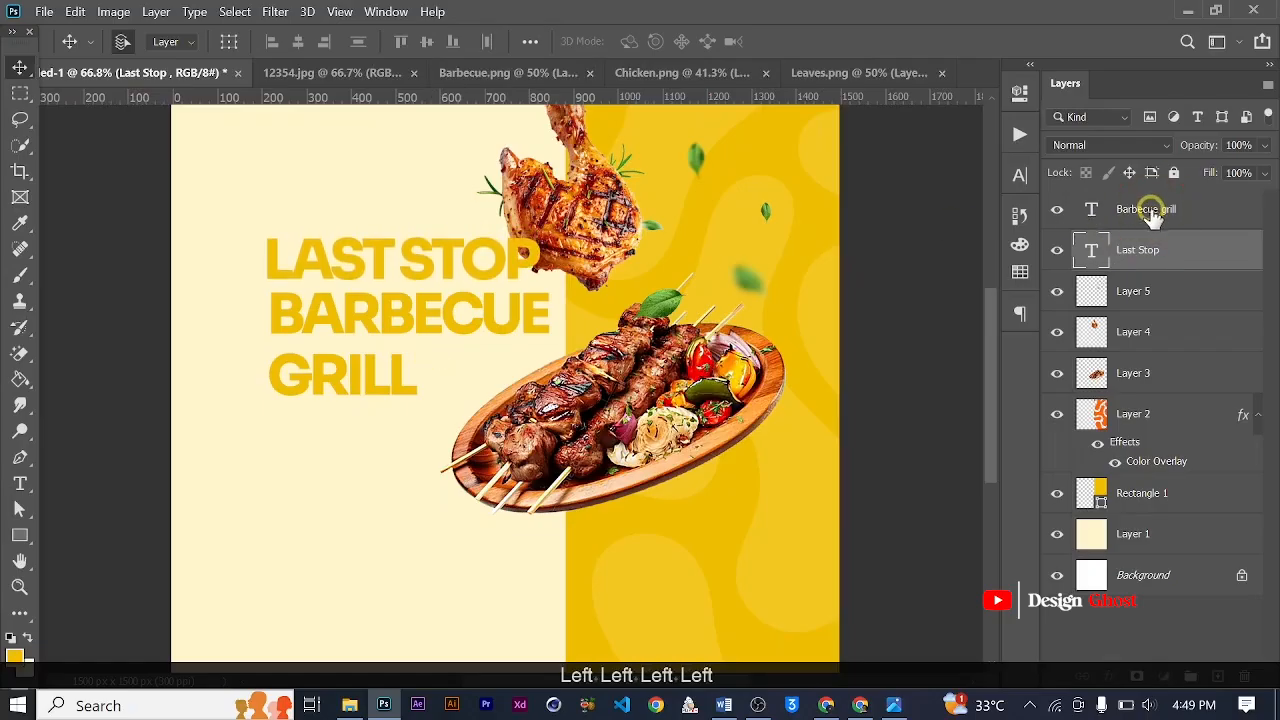
{"action": "key", "text": "Left"}
{"action": "left_click", "coordinate": [1150, 212]}
{"action": "scroll", "coordinate": [421, 297], "scroll_direction": "up", "scroll_amount": 1}
{"action": "key", "text": "Left"}
{"action": "key", "text": "Left"}
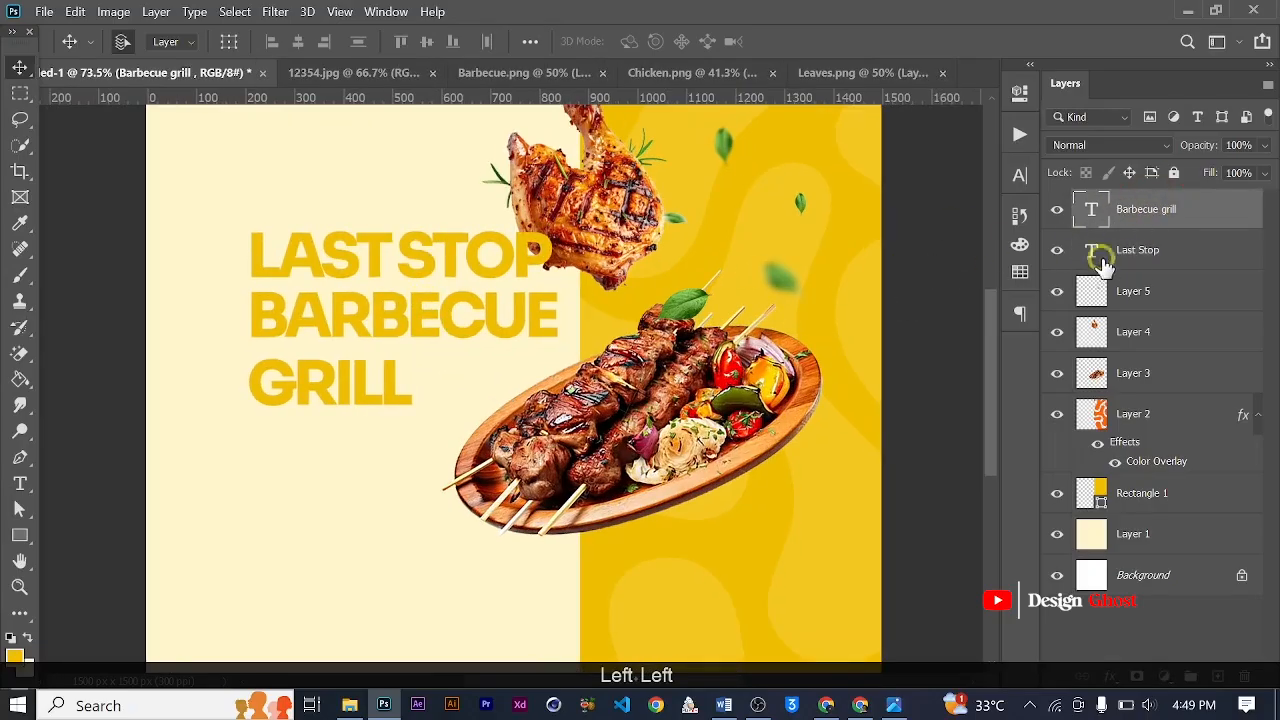
Scale the Last Stop and Barbecue Grill text layers down together to about 85%, keeping their proportions
{"action": "key", "text": "ctrl"}
{"action": "key", "text": "ctrl+t"}
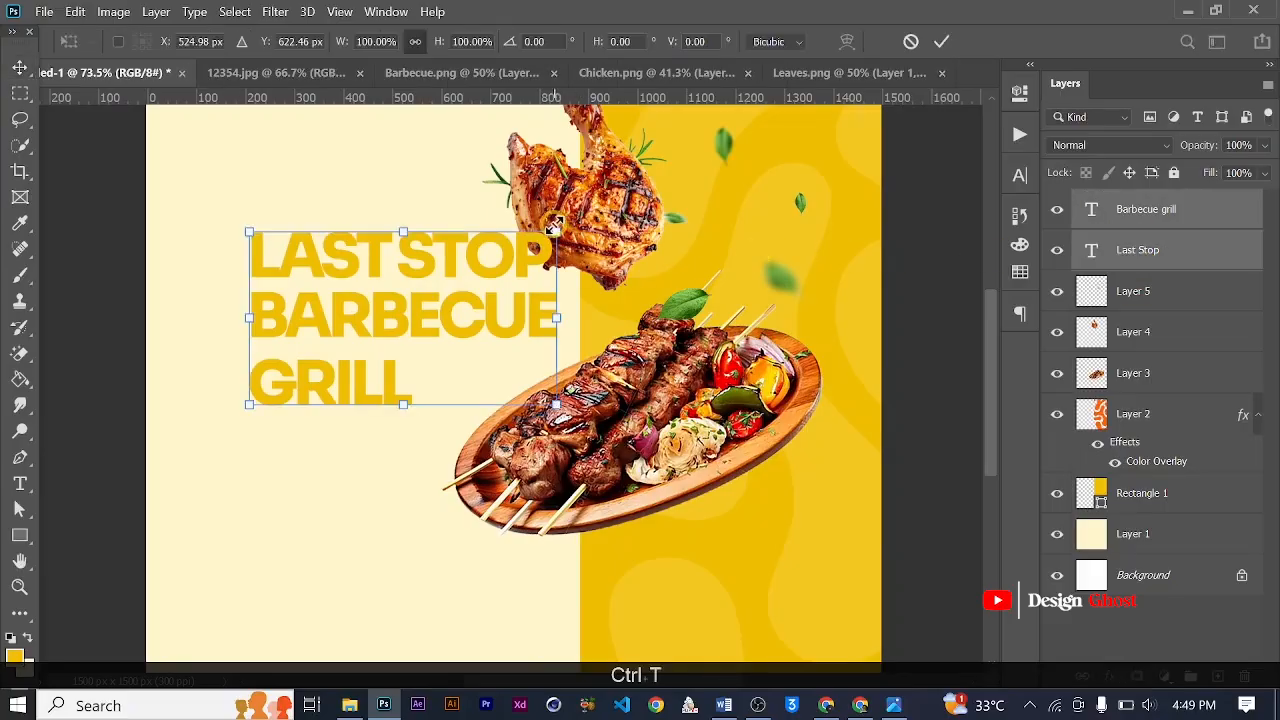
{"action": "left_click_drag", "start_coordinate": [560, 240], "coordinate": [515, 250]}
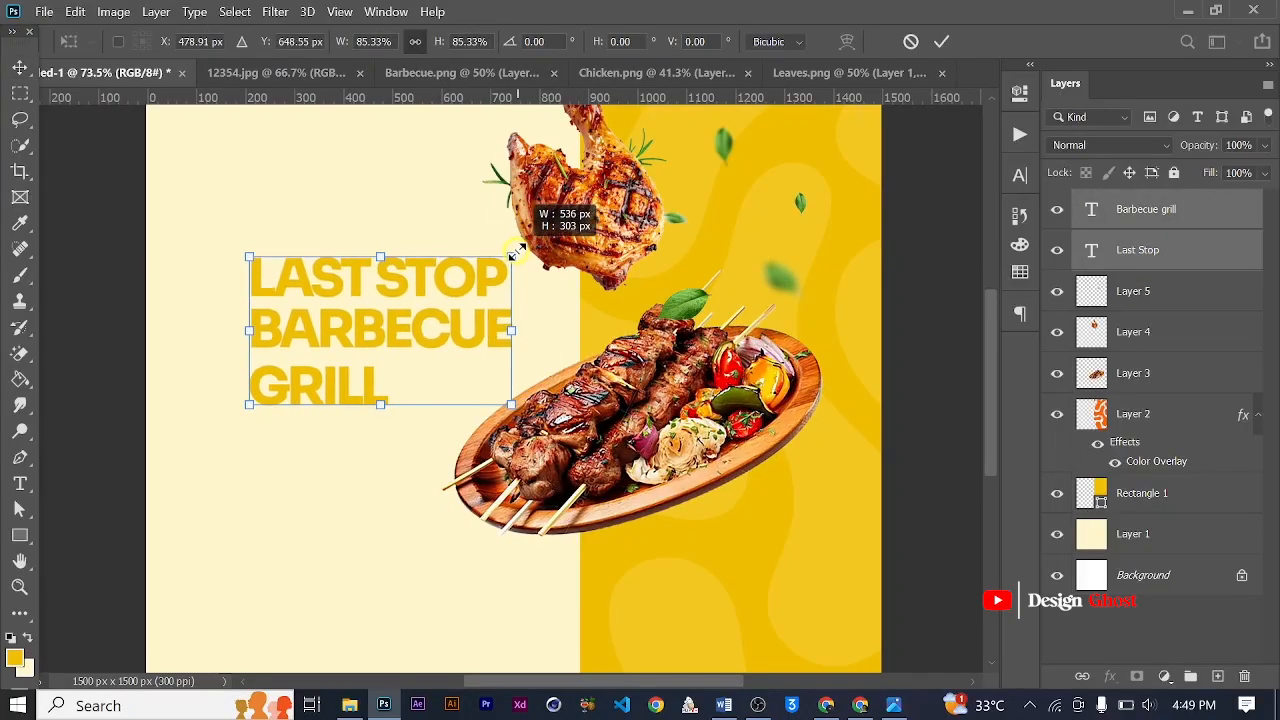
{"action": "key", "text": "Return"}
{"action": "key", "text": "ctrl+0"}
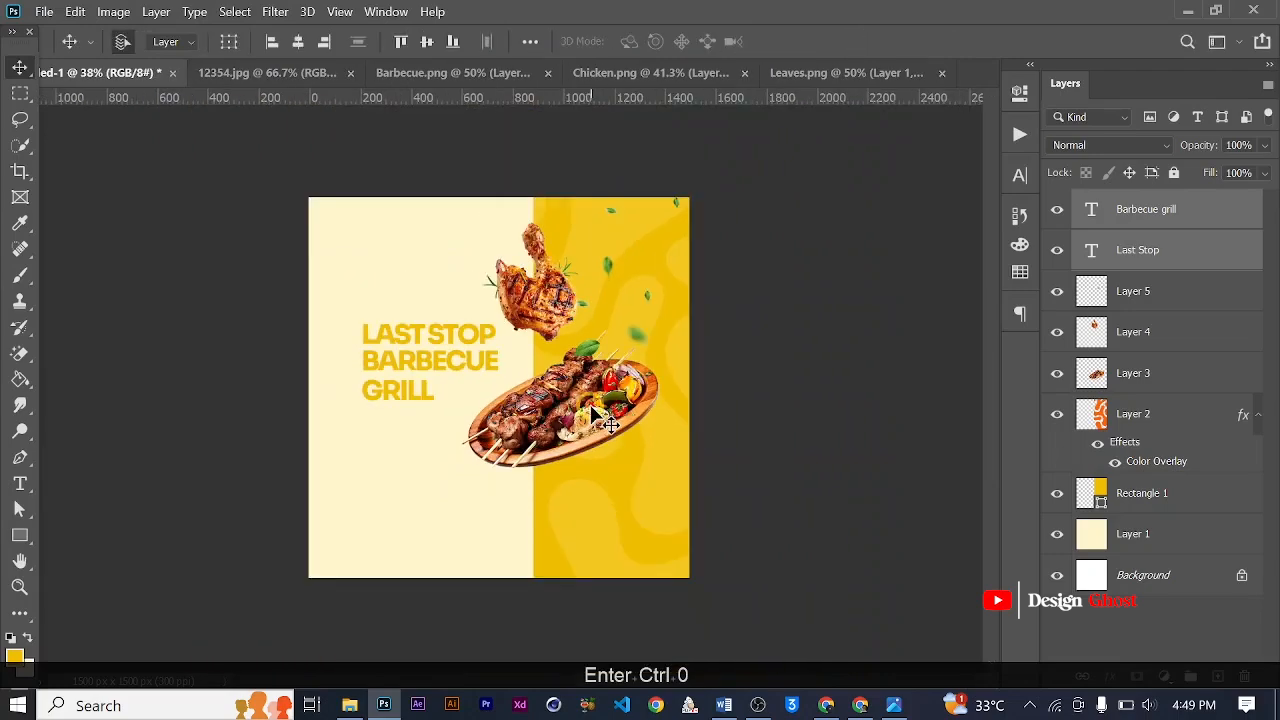
Move both title text layers straight up, level with the grilled chicken
{"action": "key", "text": "Up"}
{"action": "key", "text": "Up"}
{"action": "key", "text": "Up"}
{"action": "key", "text": "Up"}
{"action": "key", "text": "Up"}
{"action": "key", "text": "Up"}
{"action": "key", "text": "Up"}
{"action": "key", "text": "Up"}
{"action": "key", "text": "Up"}
{"action": "key", "text": "Up"}
{"action": "key", "text": "Up"}
{"action": "key", "text": "Up"}
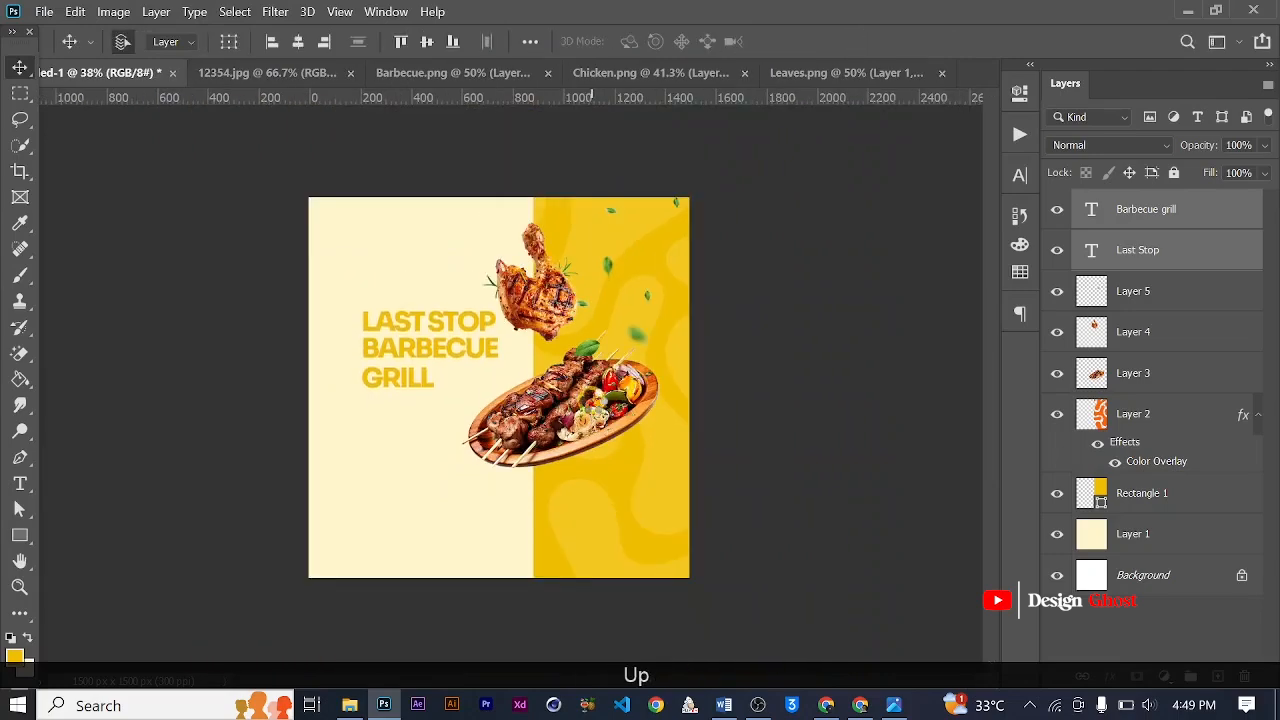
{"action": "key", "text": "Up"}
{"action": "key", "text": "Up"}
{"action": "key", "text": "Up"}
{"action": "key", "text": "Up"}
{"action": "key", "text": "Up"}
{"action": "key", "text": "Up"}
{"action": "key", "text": "Up"}
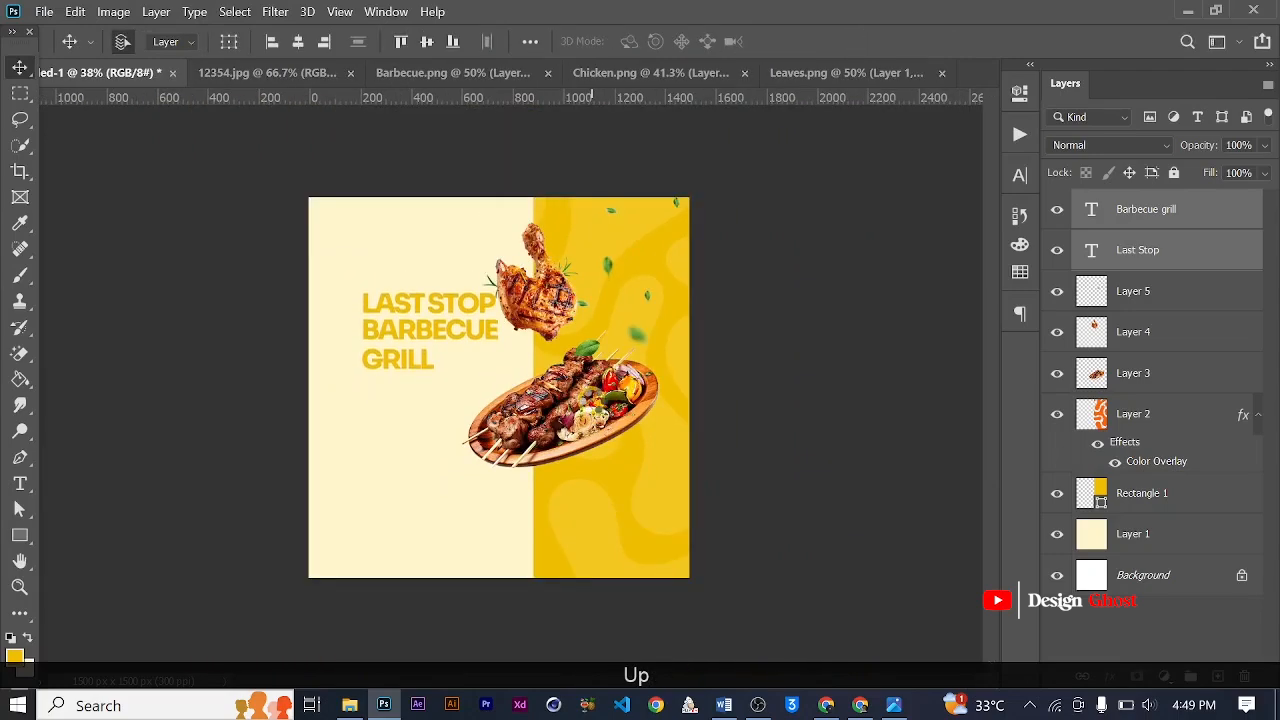
{"action": "key", "text": "ctrl+plus"}
{"action": "key", "text": "Up"}
{"action": "key", "text": "Up"}
{"action": "key", "text": "Up"}
{"action": "key", "text": "Up"}
{"action": "key", "text": "Up"}
{"action": "scroll", "coordinate": [552, 310], "scroll_direction": "up", "scroll_amount": 1}
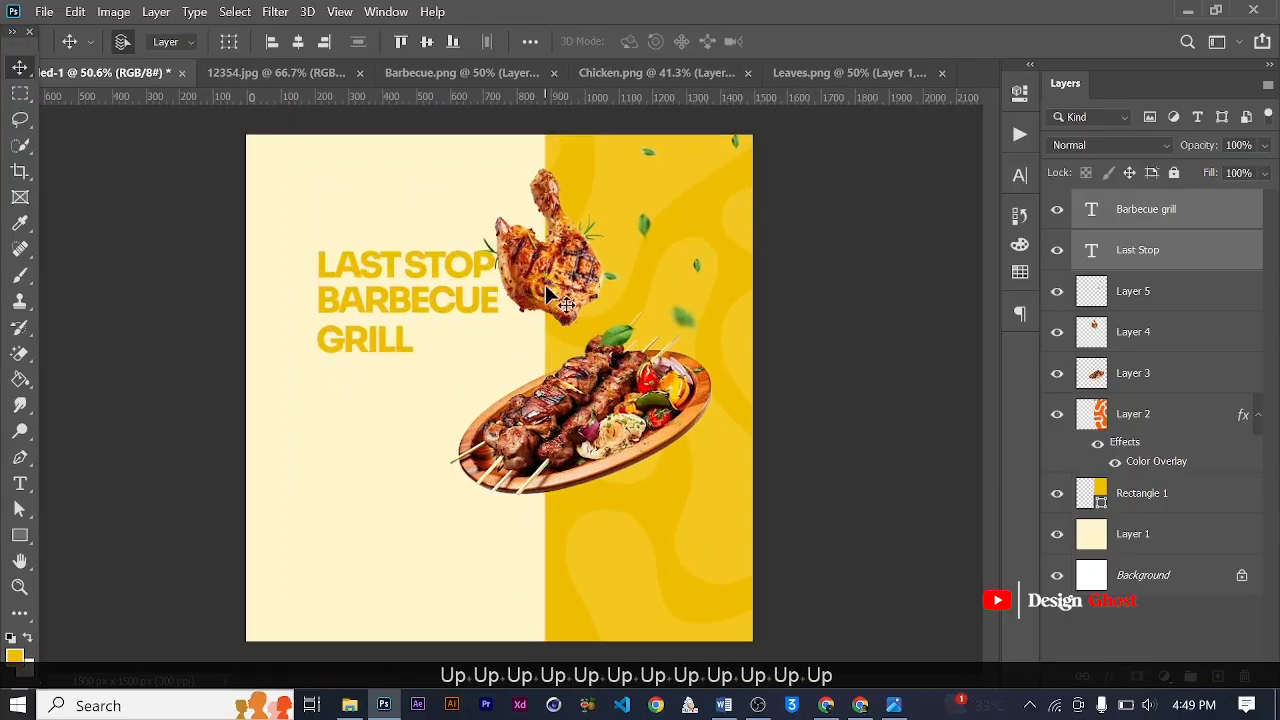
Move the grilled chicken image slightly up and to the right, clear of the title text
{"action": "left_click", "coordinate": [549, 279]}
{"action": "right_click", "coordinate": [553, 290]}
{"action": "left_click", "coordinate": [633, 303]}
{"action": "scroll", "coordinate": [565, 254], "scroll_direction": "up", "scroll_amount": 1}
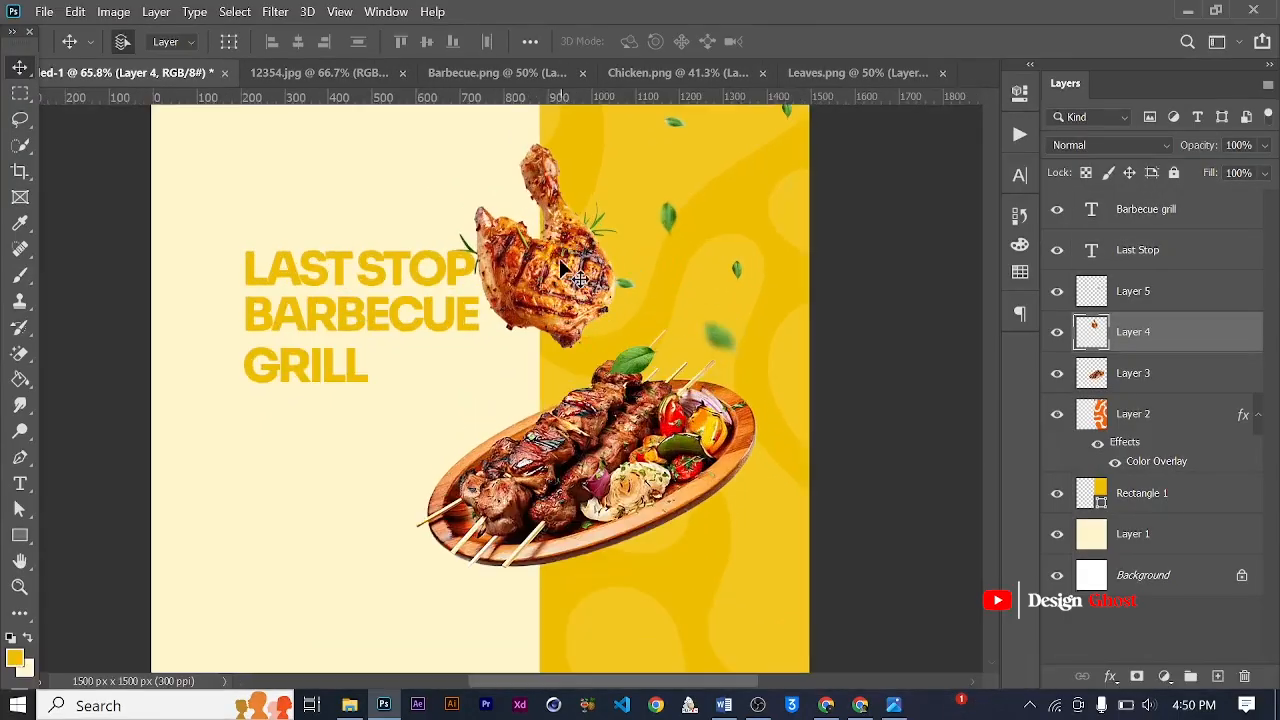
{"action": "left_click_drag", "start_coordinate": [547, 284], "coordinate": [565, 269]}
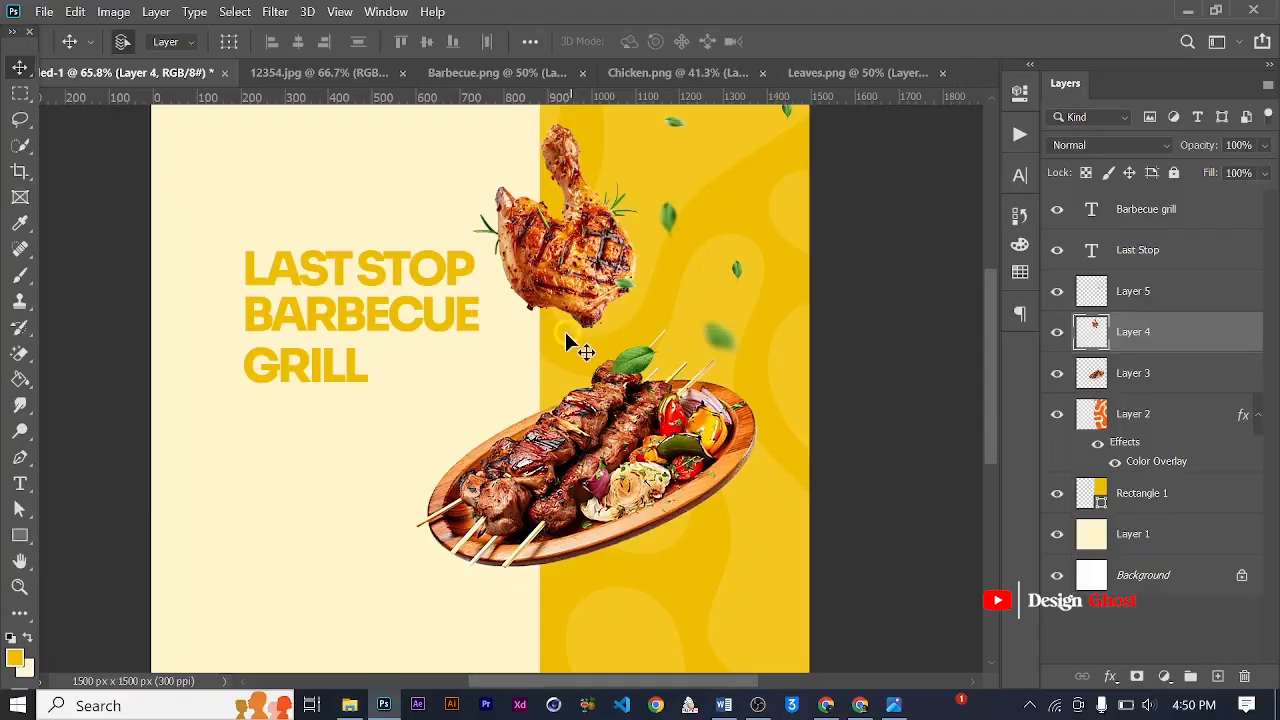
{"action": "scroll", "coordinate": [571, 290], "scroll_direction": "down", "scroll_amount": 1}
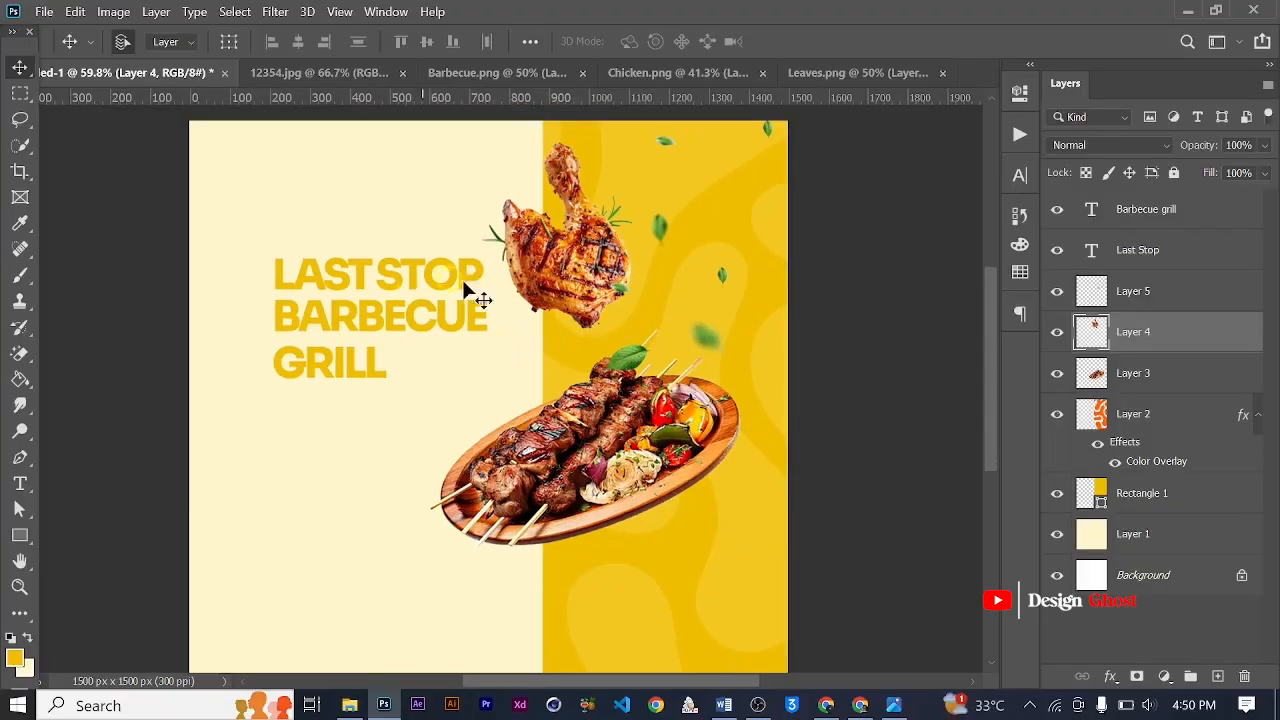
Select both title text layers again and nudge them a little higher on the cream background
{"action": "left_click", "coordinate": [1147, 233]}
{"action": "left_click", "coordinate": [1143, 209], "text": "ctrl"}
{"action": "key", "text": "Up"}
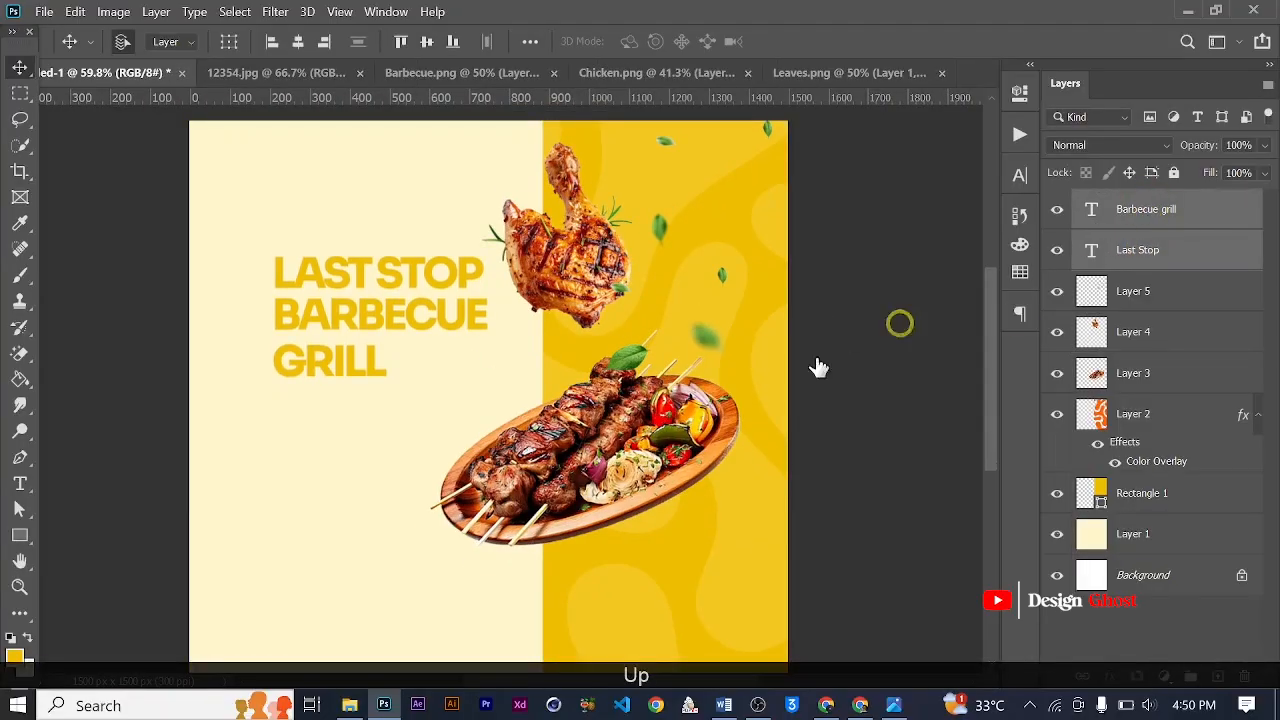
{"action": "key", "text": "Up"}
{"action": "key", "text": "Up"}
{"action": "key", "text": "Up"}
{"action": "key", "text": "Up"}
{"action": "key", "text": "Up"}
{"action": "key", "text": "Up"}
{"action": "key", "text": "Up"}
{"action": "key", "text": "Up"}
{"action": "key", "text": "Up"}
{"action": "key", "text": "Up"}
{"action": "key", "text": "Up"}
{"action": "scroll", "coordinate": [403, 374], "scroll_direction": "down", "scroll_amount": 3}
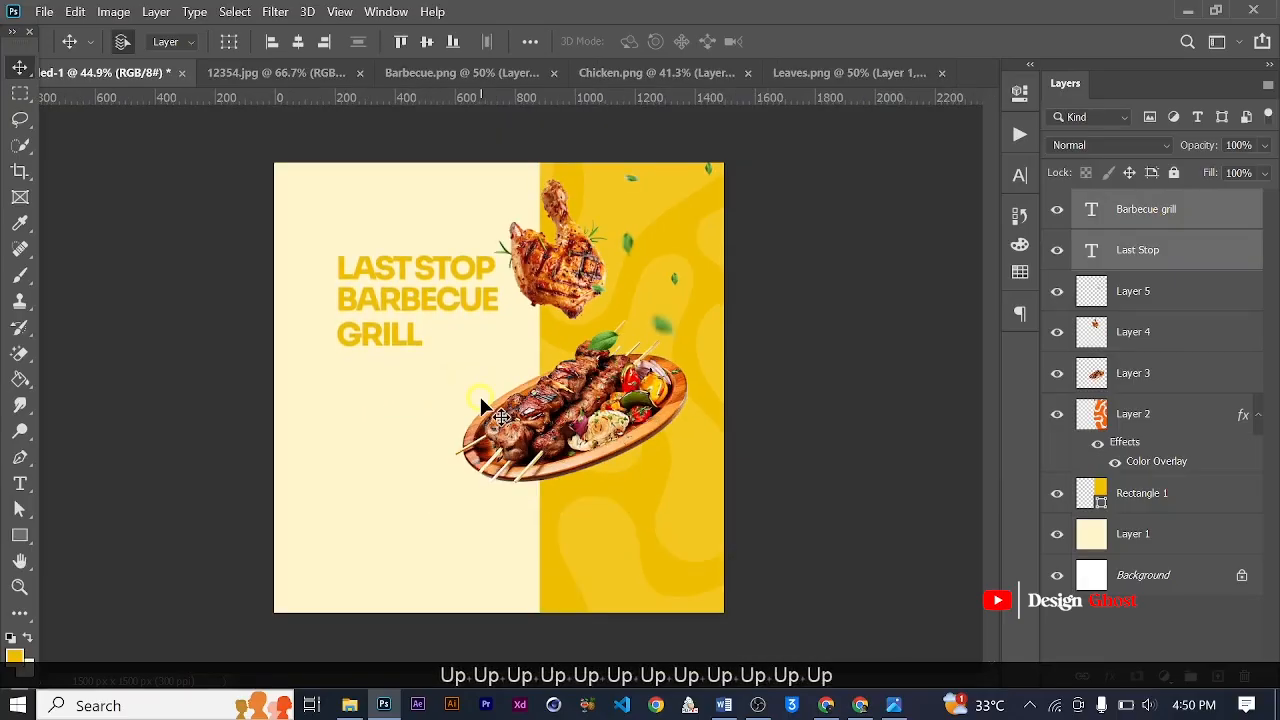
{"action": "key", "text": "Up"}
{"action": "key", "text": "Return"}
{"action": "key", "text": "ctrl+0"}
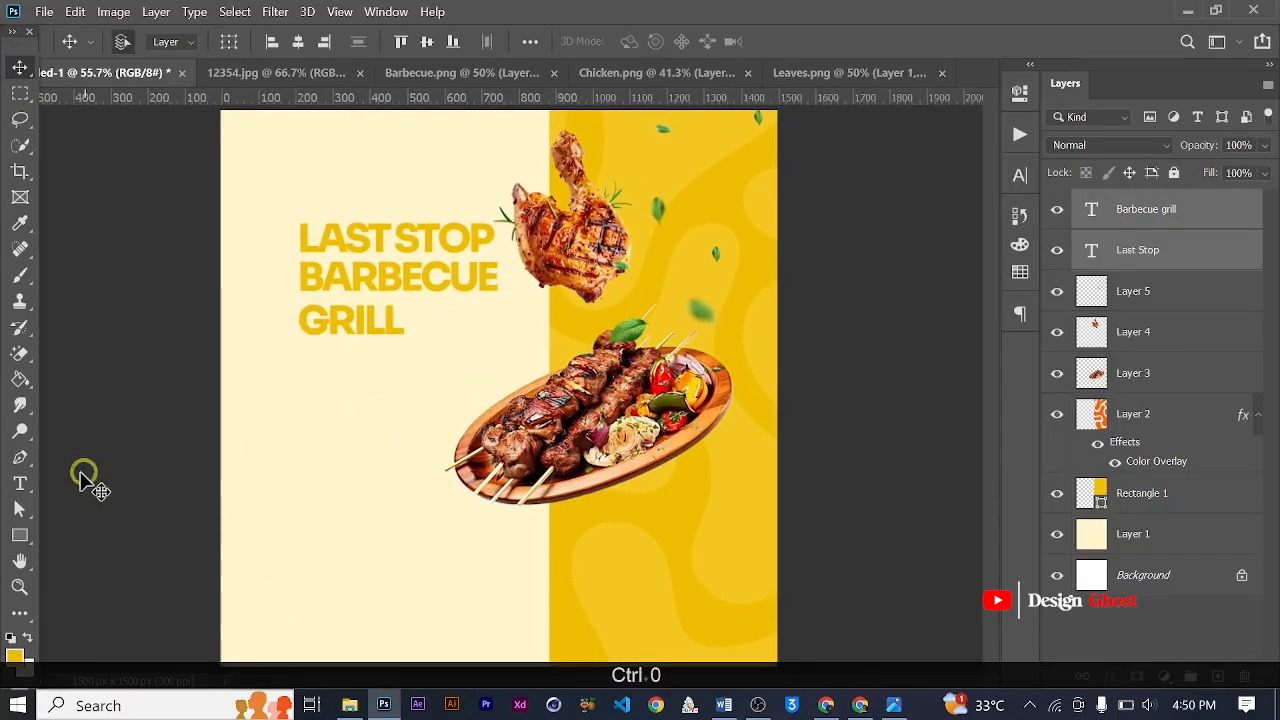
Draw a rounded rectangle about 543 × 127 px below the title and round all its corners to 63.5 px
{"action": "left_click", "coordinate": [22, 537]}
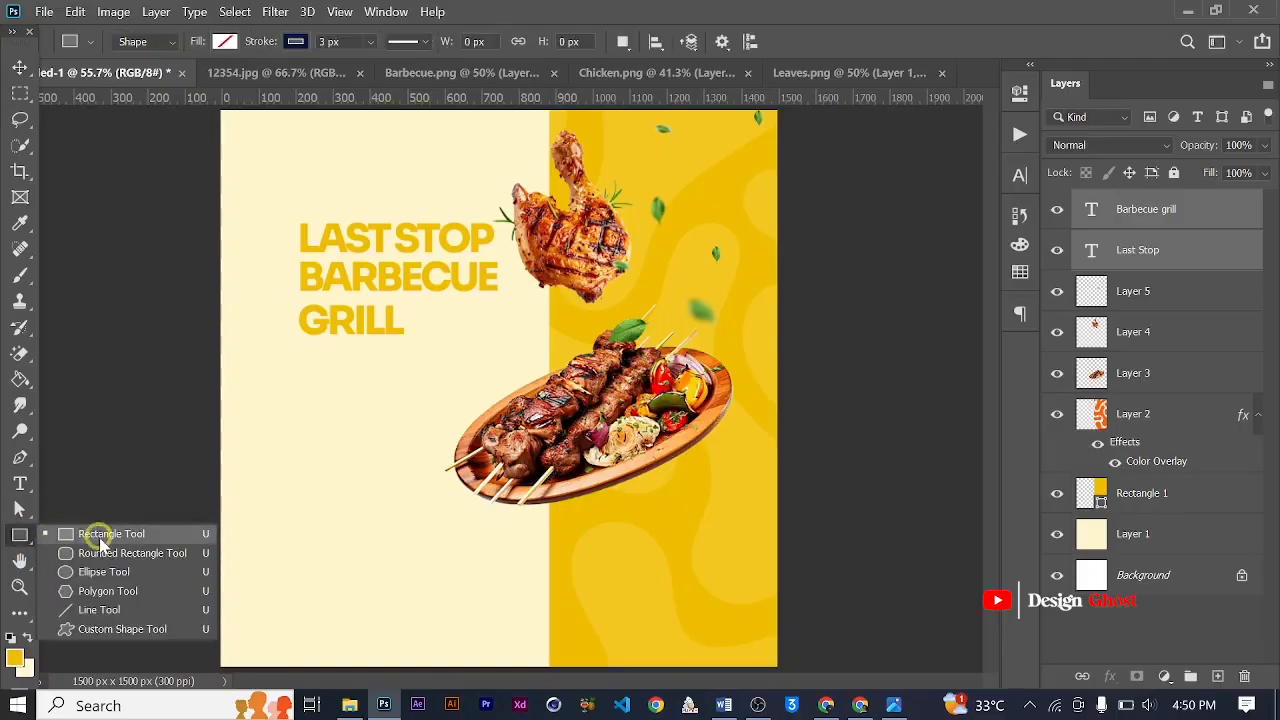
{"action": "left_click", "coordinate": [70, 568]}
{"action": "scroll", "coordinate": [252, 421], "scroll_direction": "up", "scroll_amount": 3}
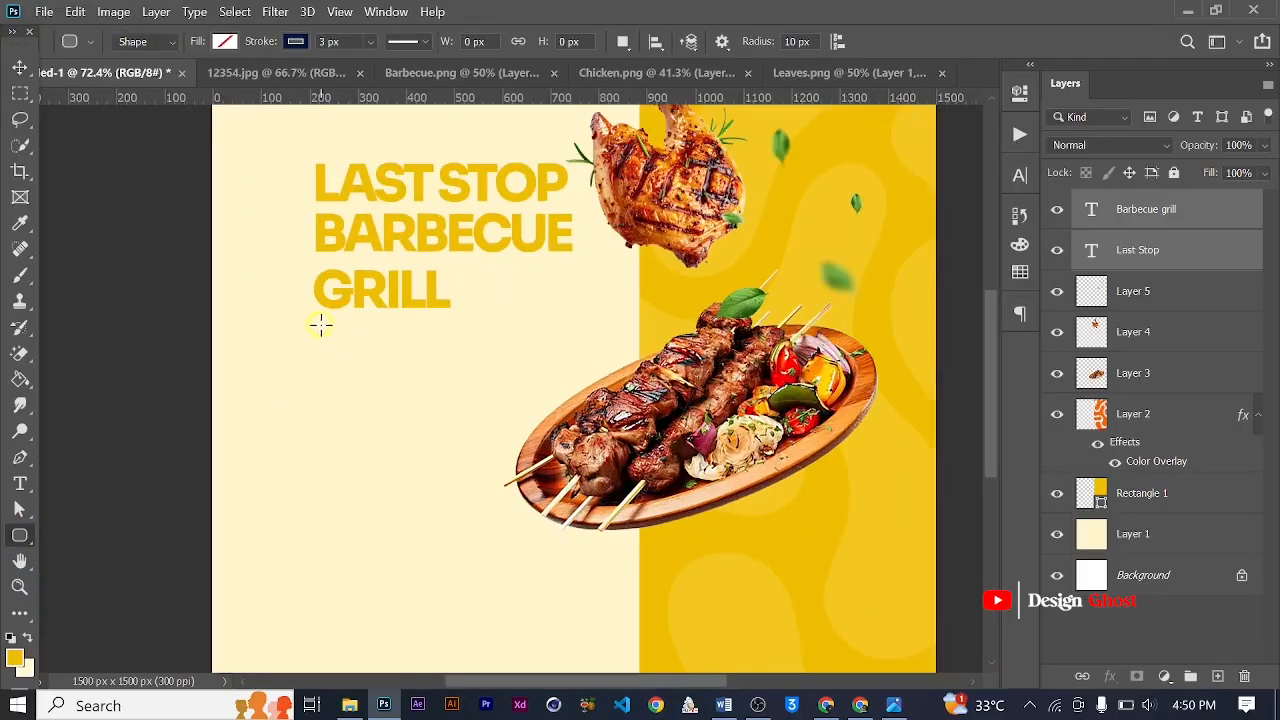
{"action": "left_click_drag", "start_coordinate": [320, 324], "coordinate": [582, 385]}
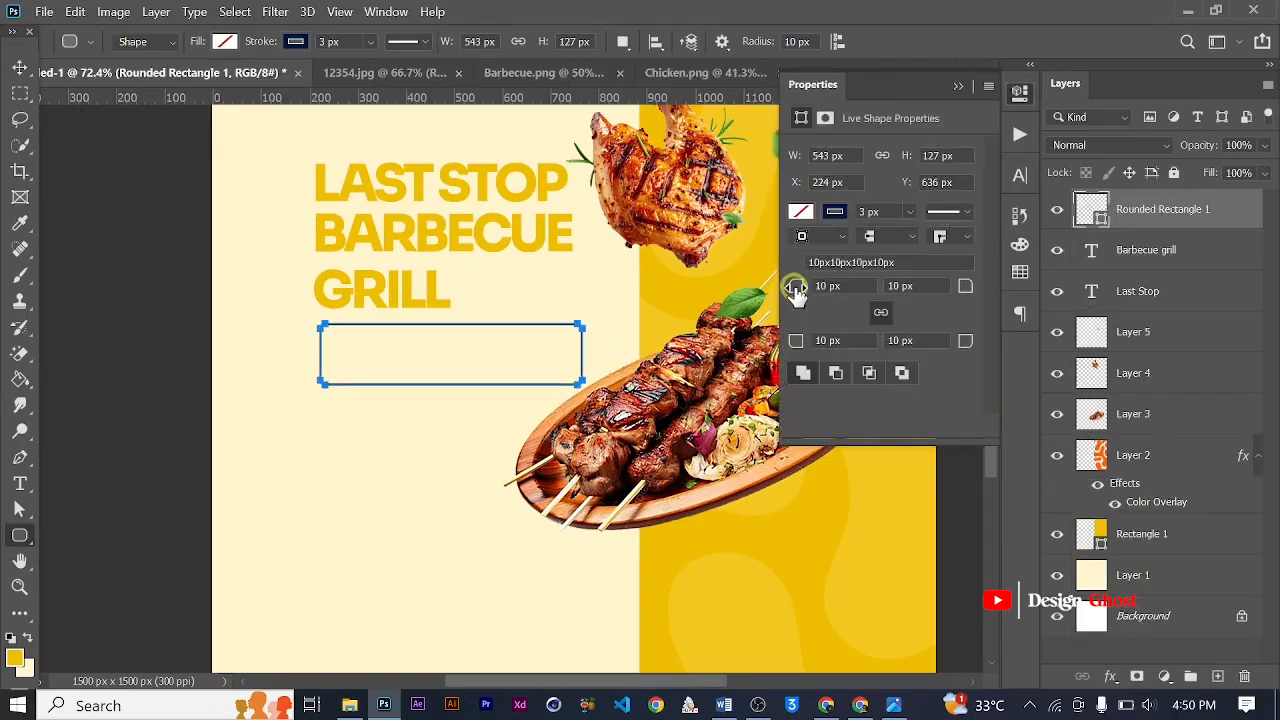
{"action": "left_click_drag", "start_coordinate": [795, 290], "coordinate": [1264, 306]}
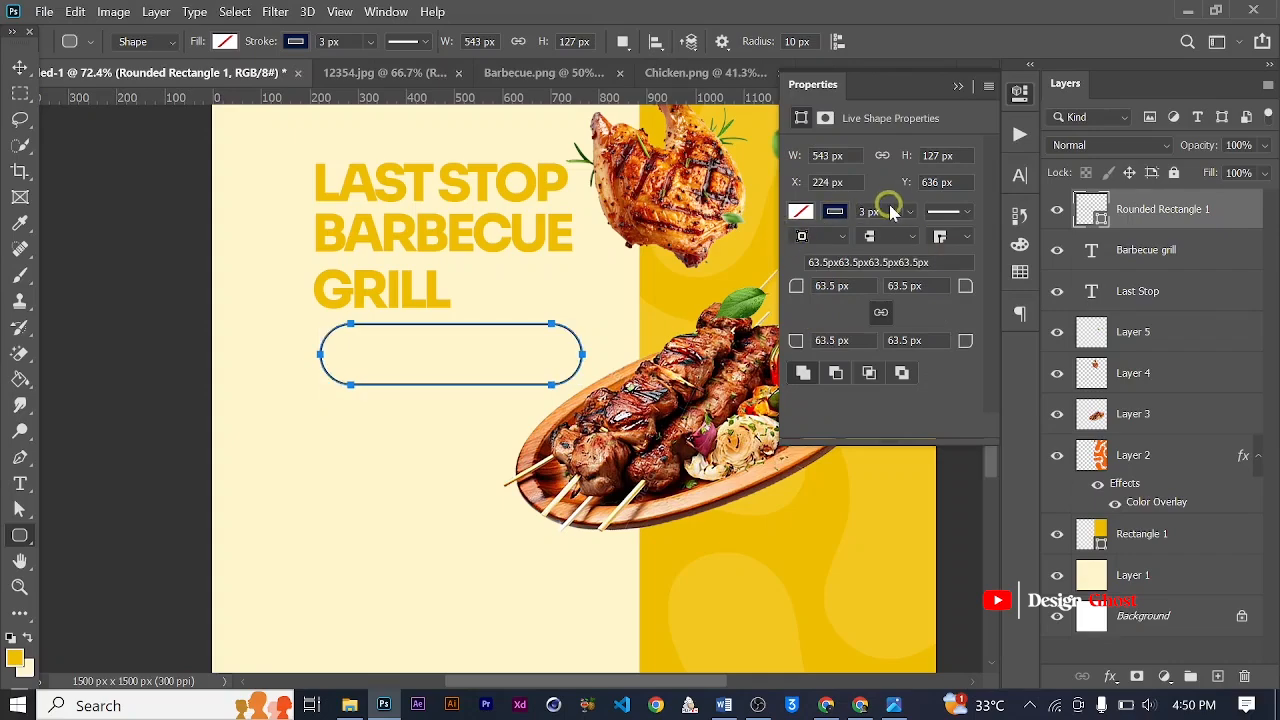
Give the rounded rectangle the golden yellow fill and set its shape stroke to 0 px
{"action": "left_click", "coordinate": [805, 214]}
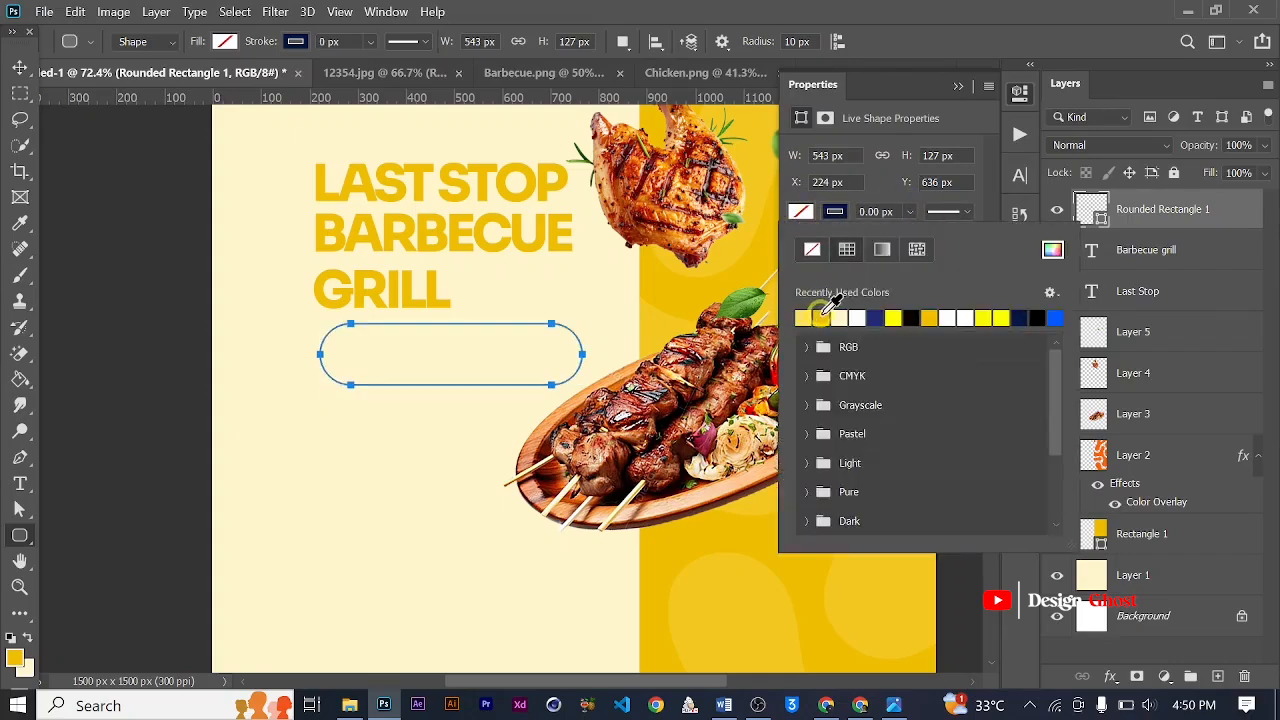
{"action": "left_click", "coordinate": [808, 317]}
{"action": "left_click", "coordinate": [955, 84]}
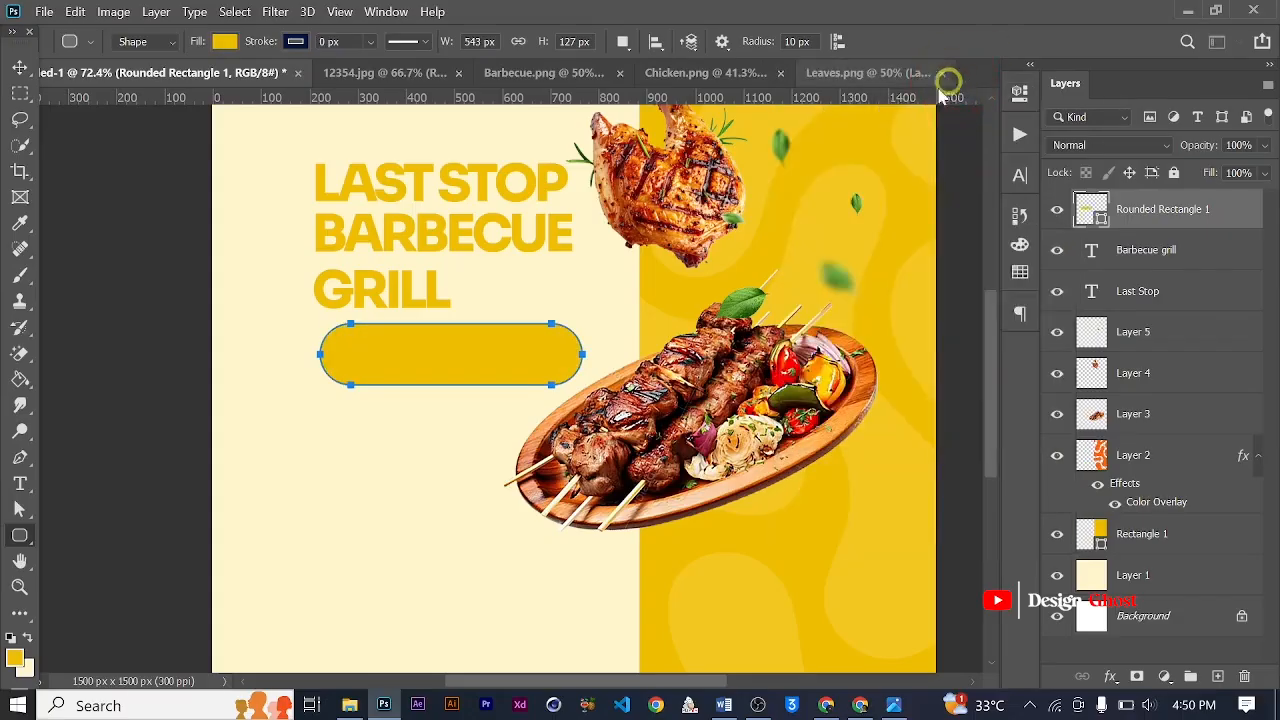
Move the yellow rounded rectangle so that its left edge lines up with the title text
{"action": "left_click", "coordinate": [20, 67]}
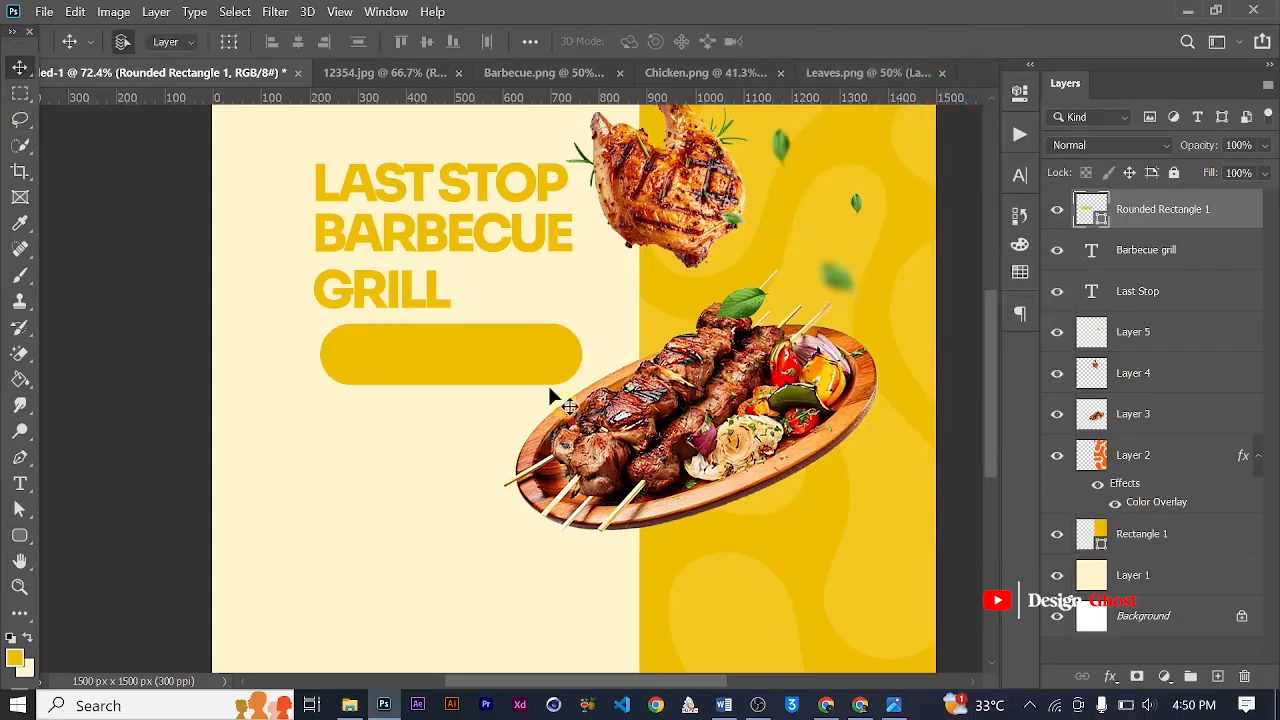
{"action": "scroll", "coordinate": [557, 399], "scroll_direction": "up", "scroll_amount": 4}
{"action": "left_click_drag", "start_coordinate": [571, 371], "coordinate": [558, 366]}
Add a Stroke effect to the rounded rectangle and sample the shape's own golden yellow (eebd00) as the stroke colour
{"action": "left_click", "coordinate": [1109, 678]}
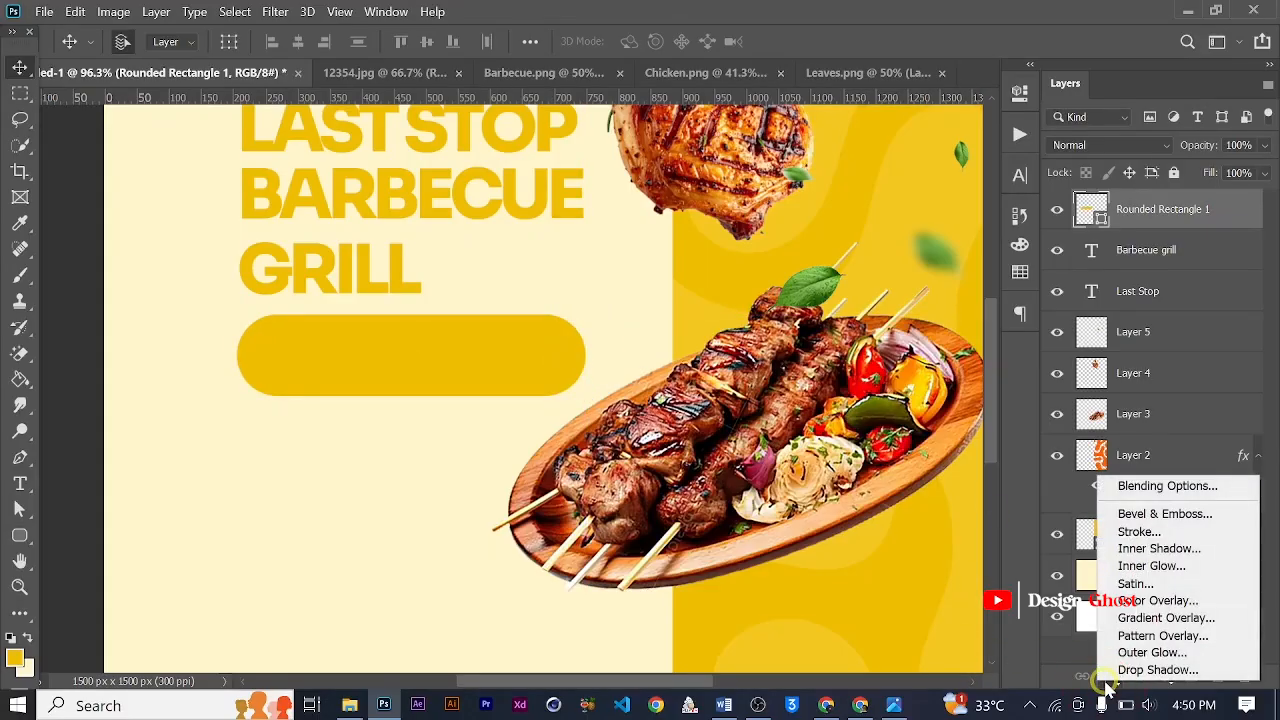
{"action": "left_click", "coordinate": [1138, 531]}
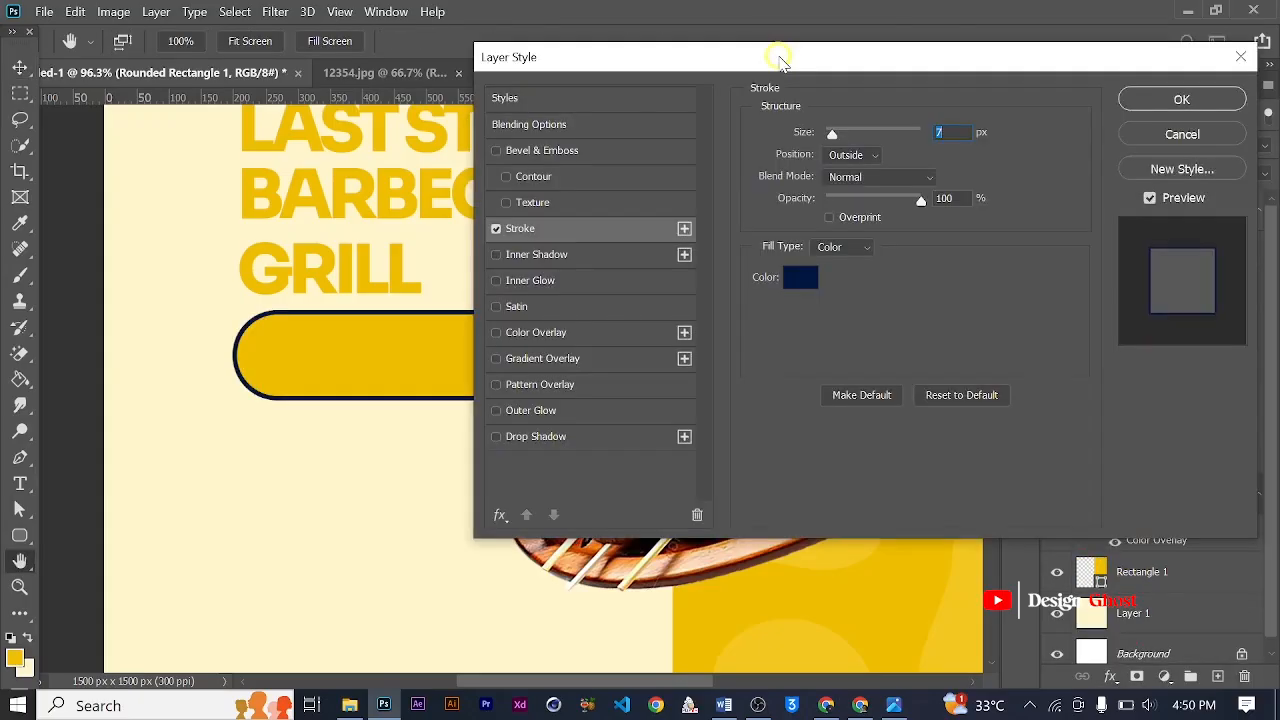
{"action": "left_click_drag", "start_coordinate": [780, 60], "coordinate": [900, 100]}
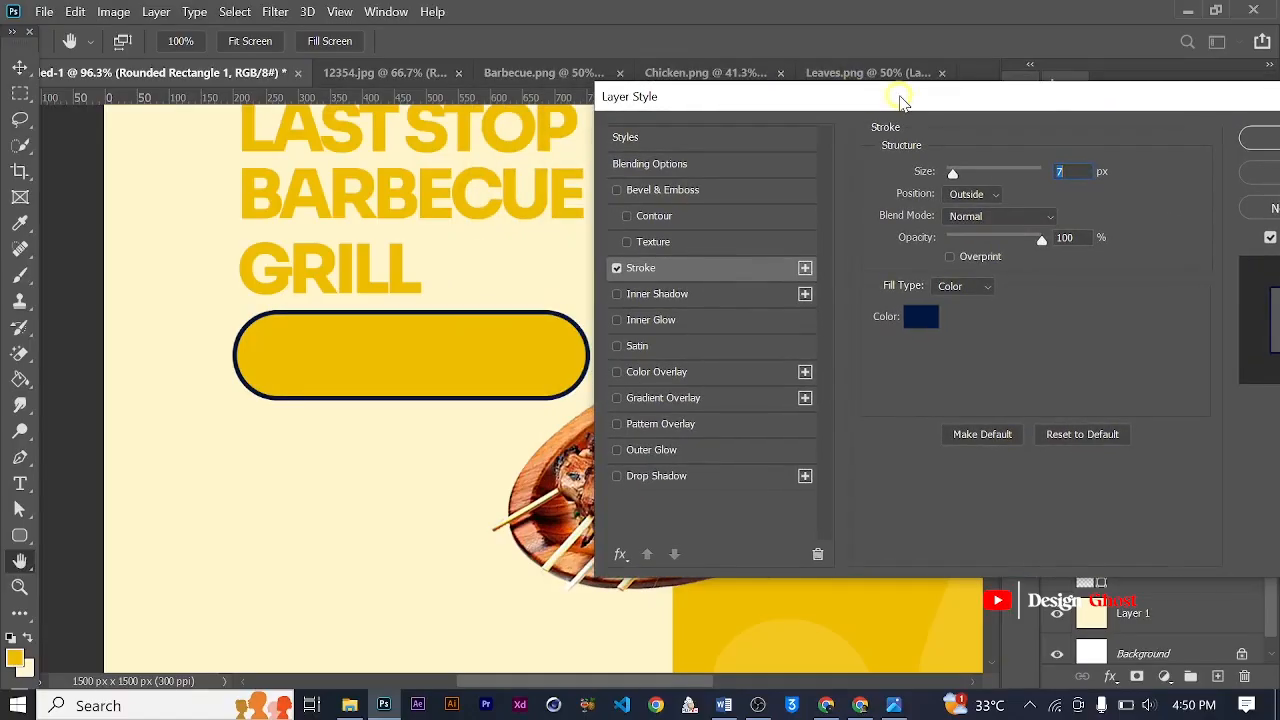
{"action": "left_click", "coordinate": [922, 317]}
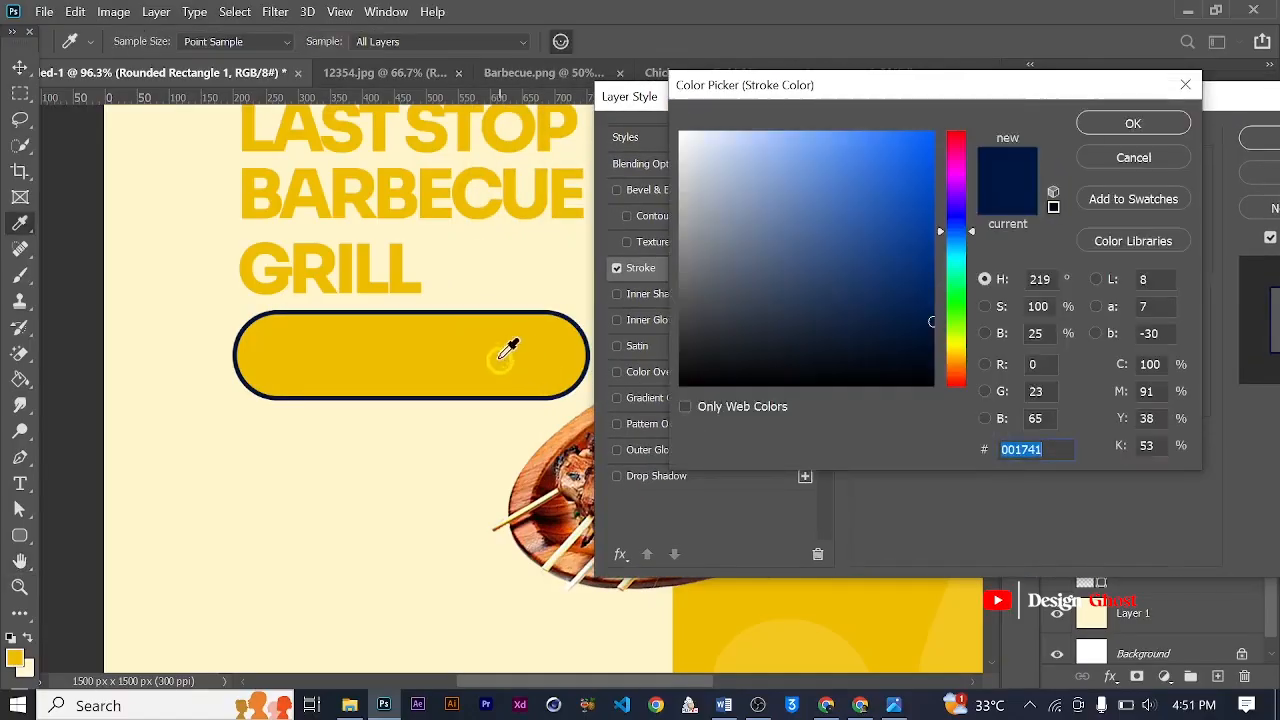
{"action": "left_click", "coordinate": [505, 350]}
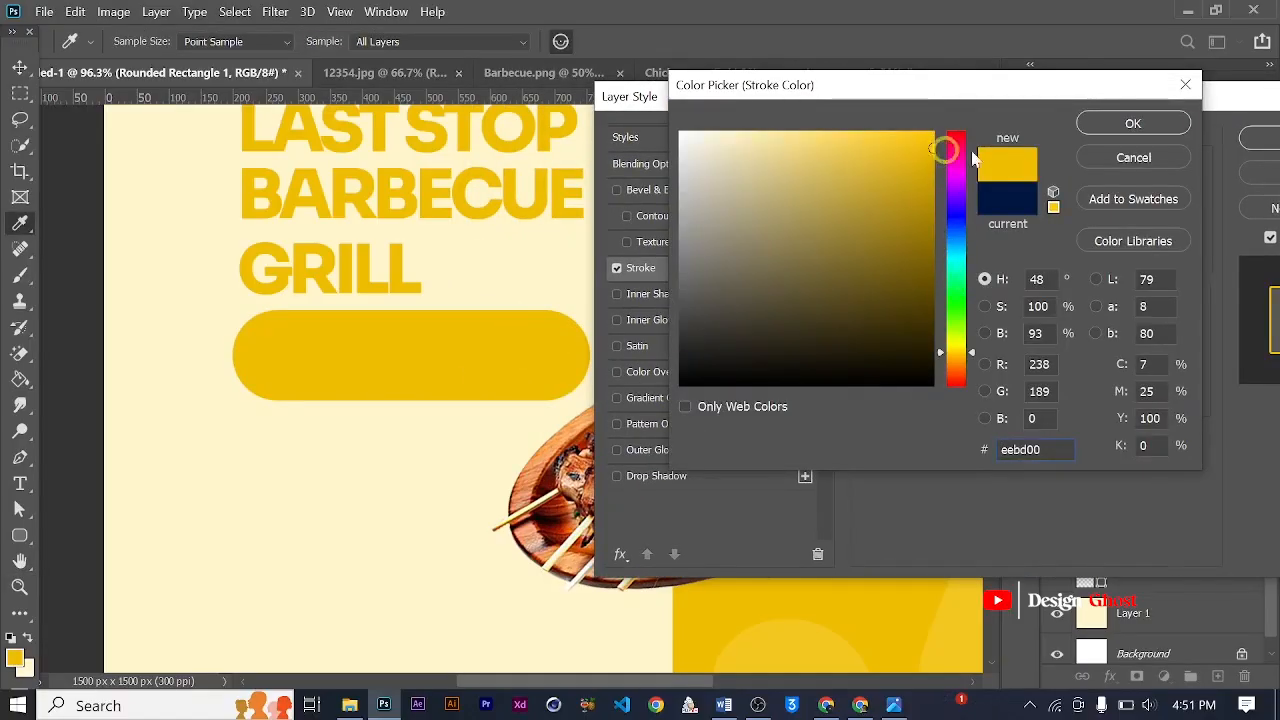
{"action": "left_click", "coordinate": [1133, 124]}
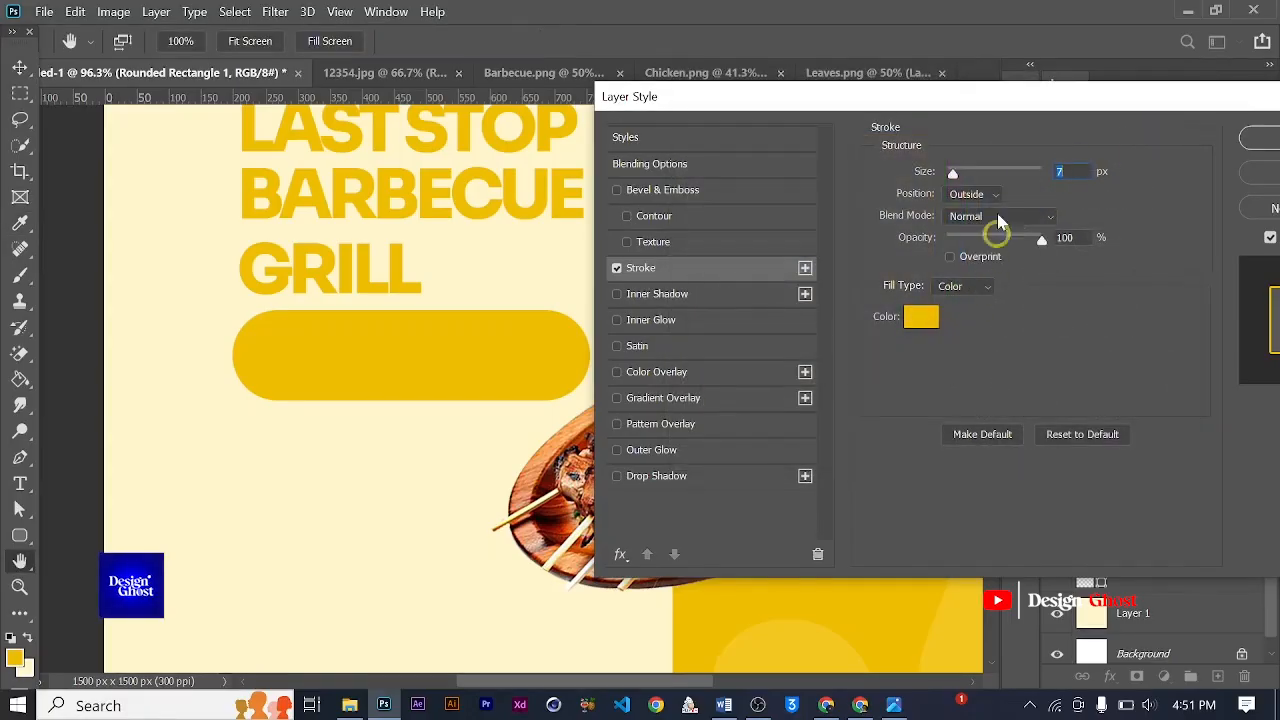
Set the rounded rectangle's stroke effect to 10 px, position Inside and 32% opacity, and apply it
{"action": "left_click_drag", "start_coordinate": [978, 98], "coordinate": [1003, 97]}
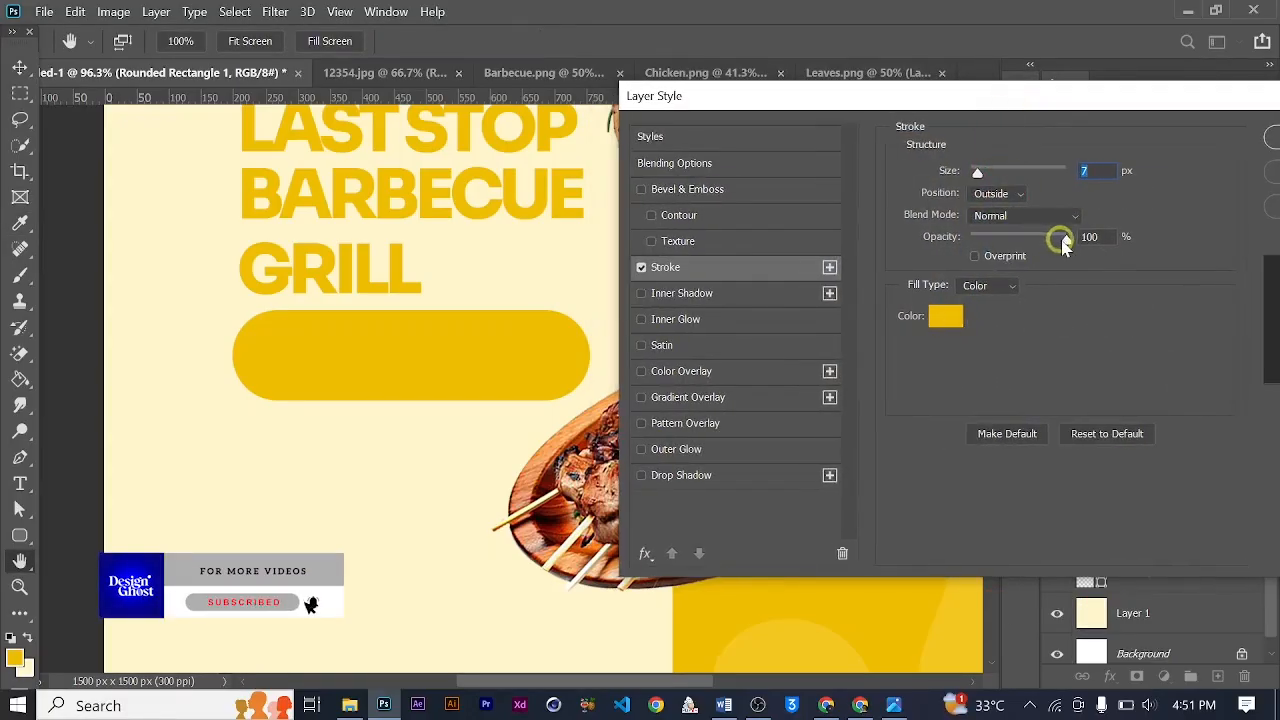
{"action": "left_click_drag", "start_coordinate": [1007, 243], "coordinate": [1003, 241]}
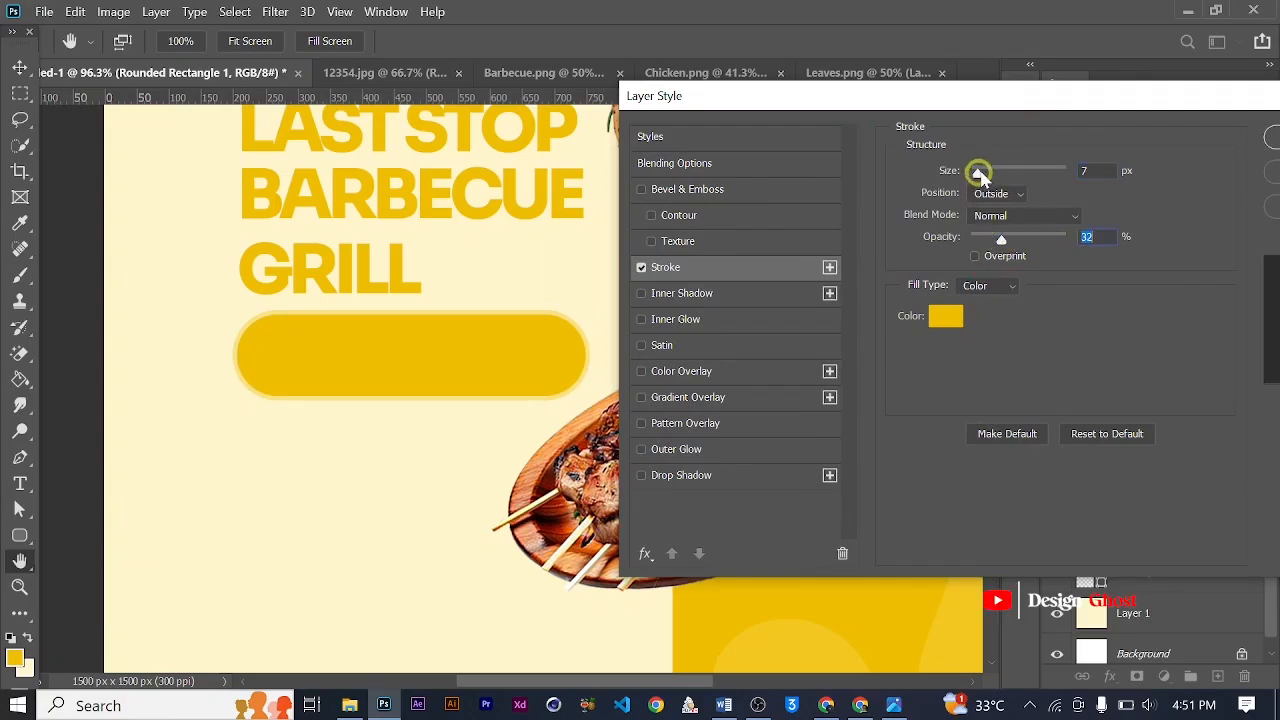
{"action": "left_click_drag", "start_coordinate": [980, 174], "coordinate": [985, 176]}
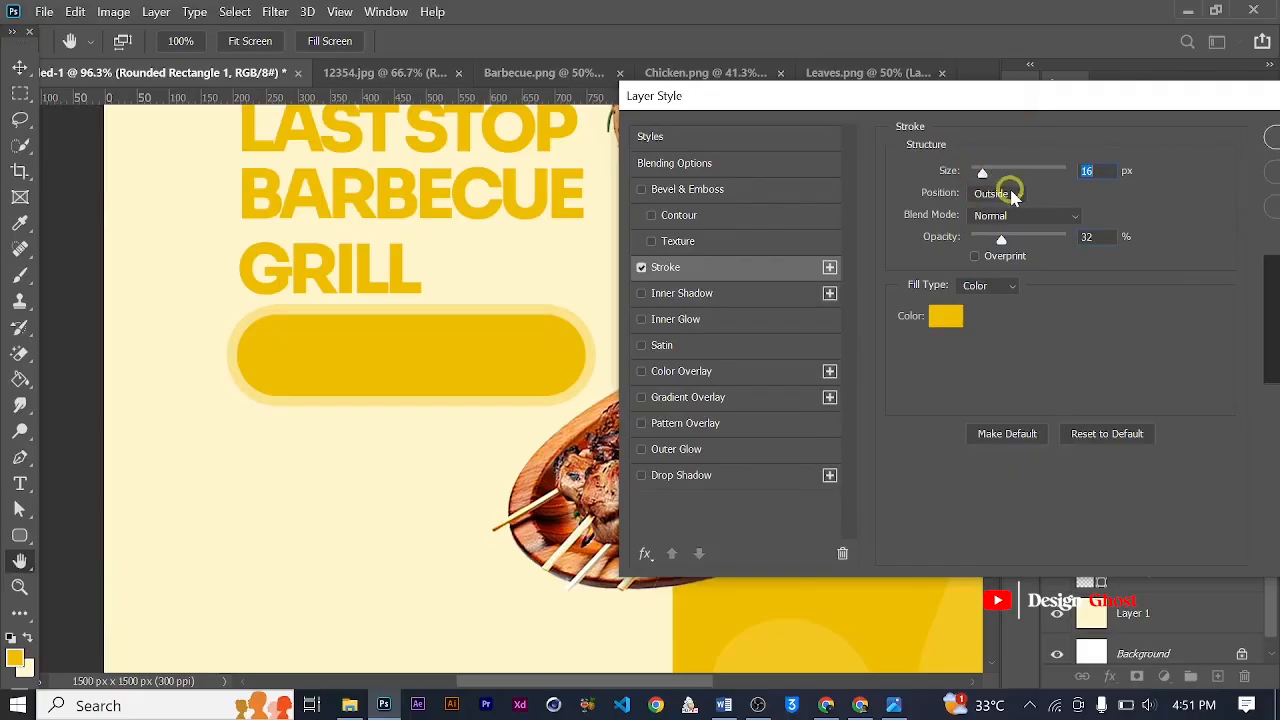
{"action": "left_click", "coordinate": [1012, 195]}
{"action": "left_click", "coordinate": [991, 225]}
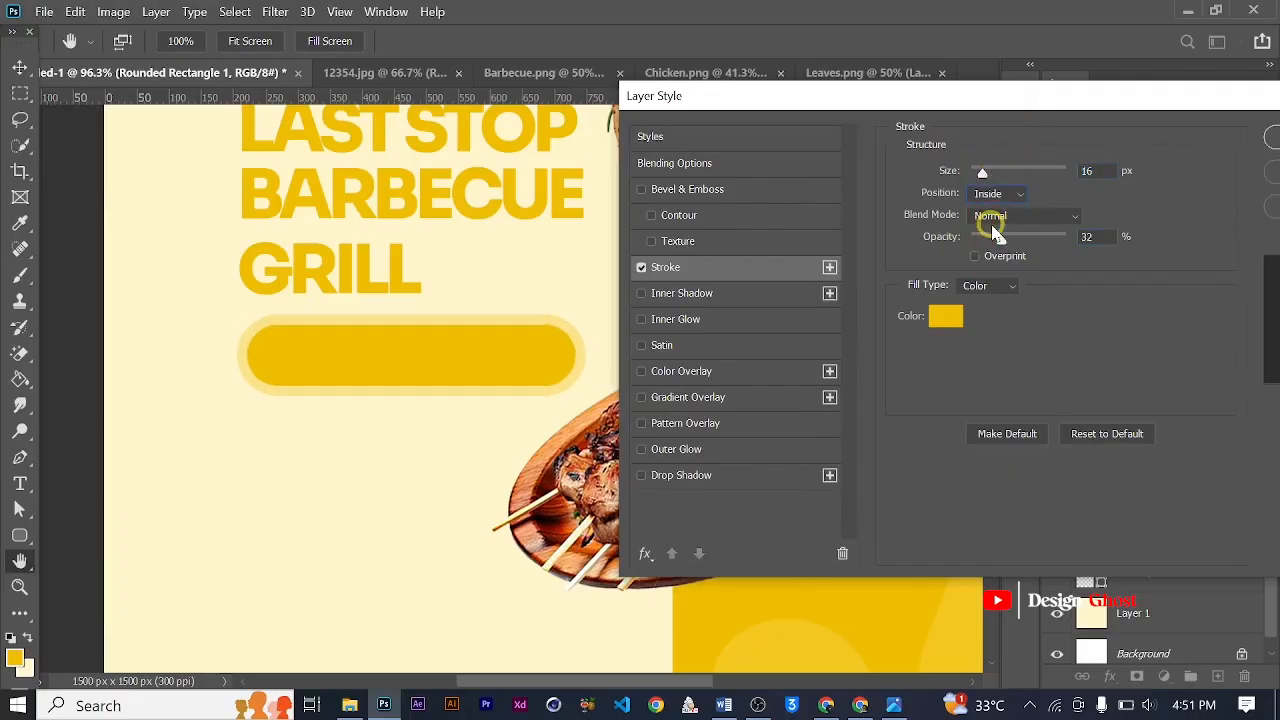
{"action": "left_click_drag", "start_coordinate": [986, 177], "coordinate": [980, 184]}
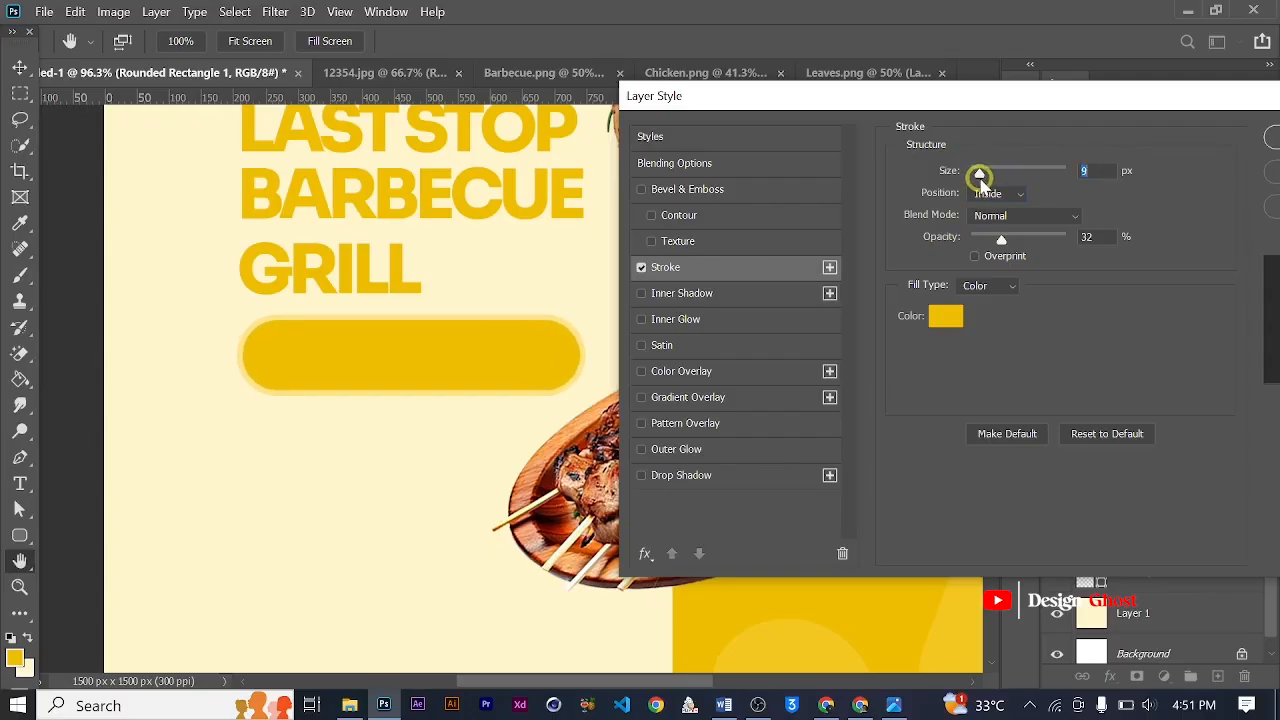
{"action": "left_click_drag", "start_coordinate": [1133, 107], "coordinate": [1066, 102]}
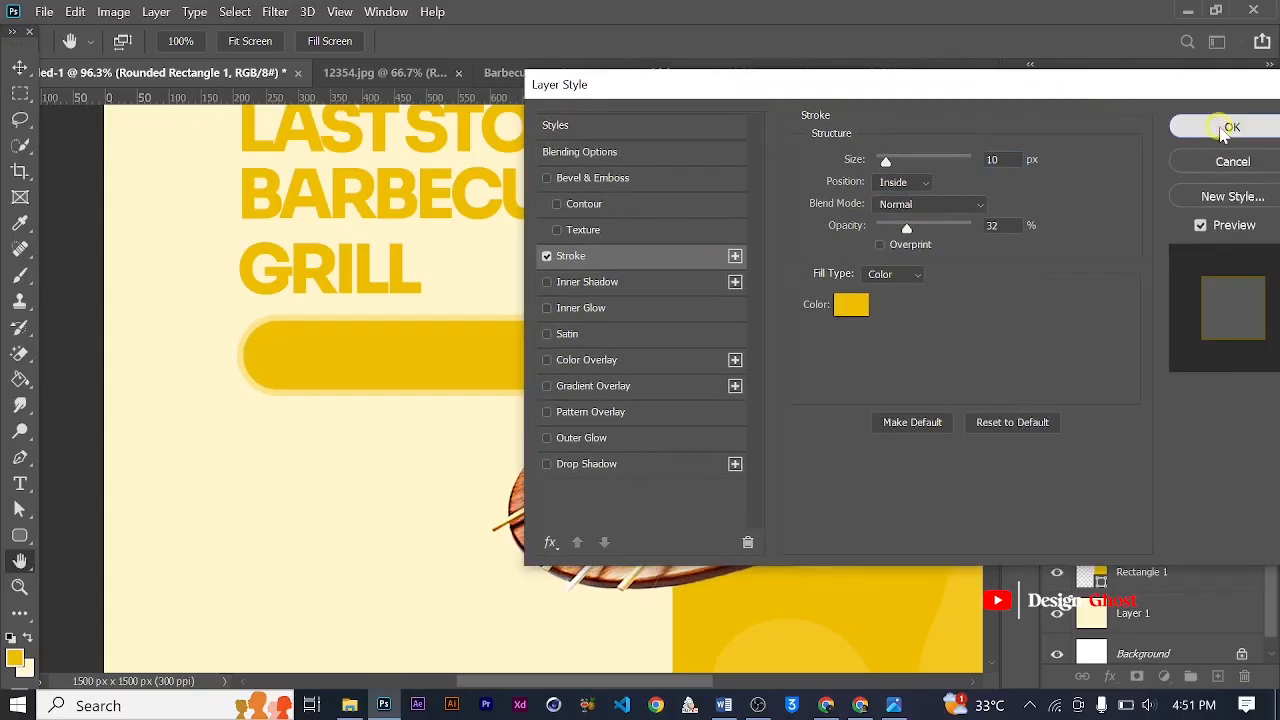
{"action": "left_click", "coordinate": [1223, 126]}
Rasterize the rounded rectangle layer
{"action": "scroll", "coordinate": [536, 370], "scroll_direction": "down", "scroll_amount": 2}
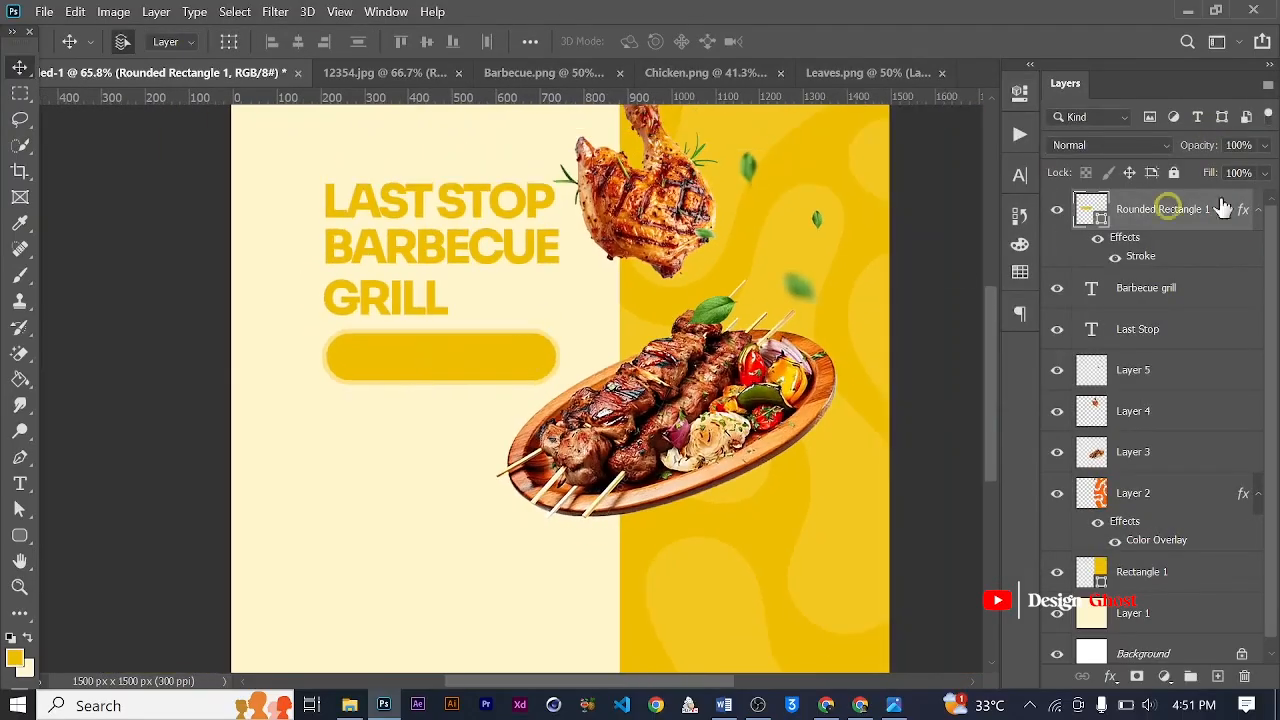
{"action": "right_click", "coordinate": [1195, 213]}
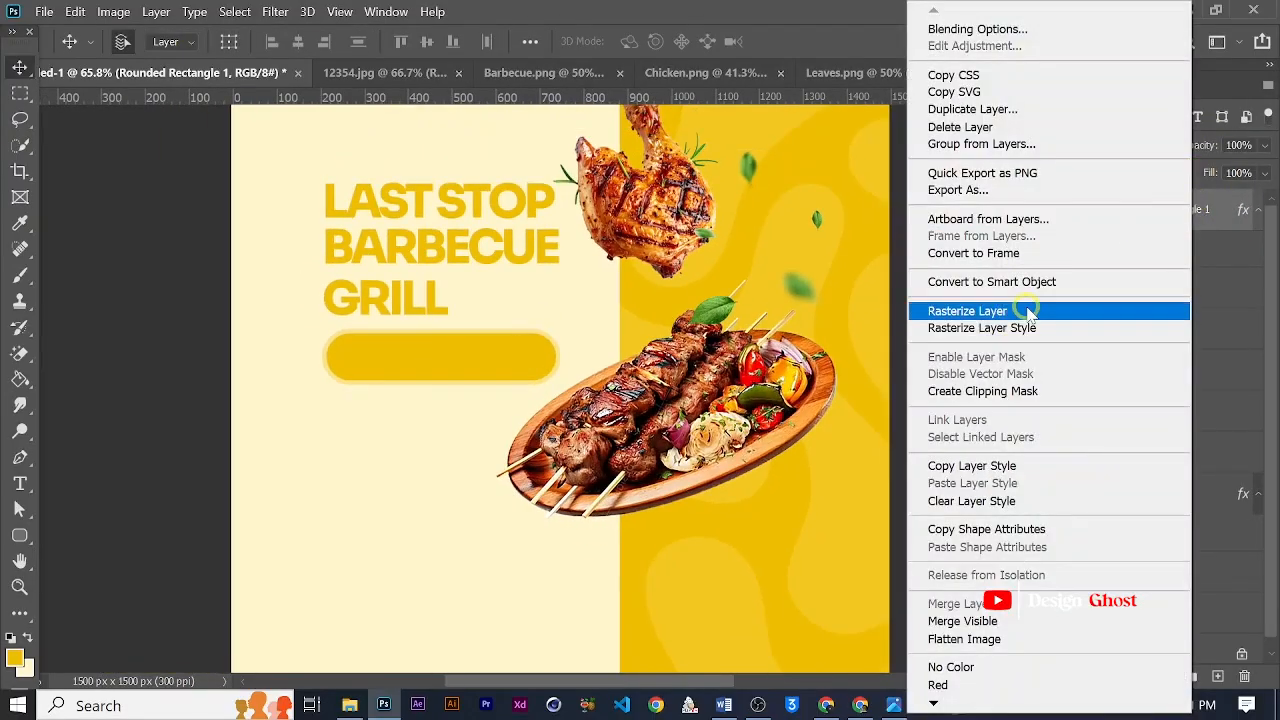
{"action": "left_click", "coordinate": [912, 311]}
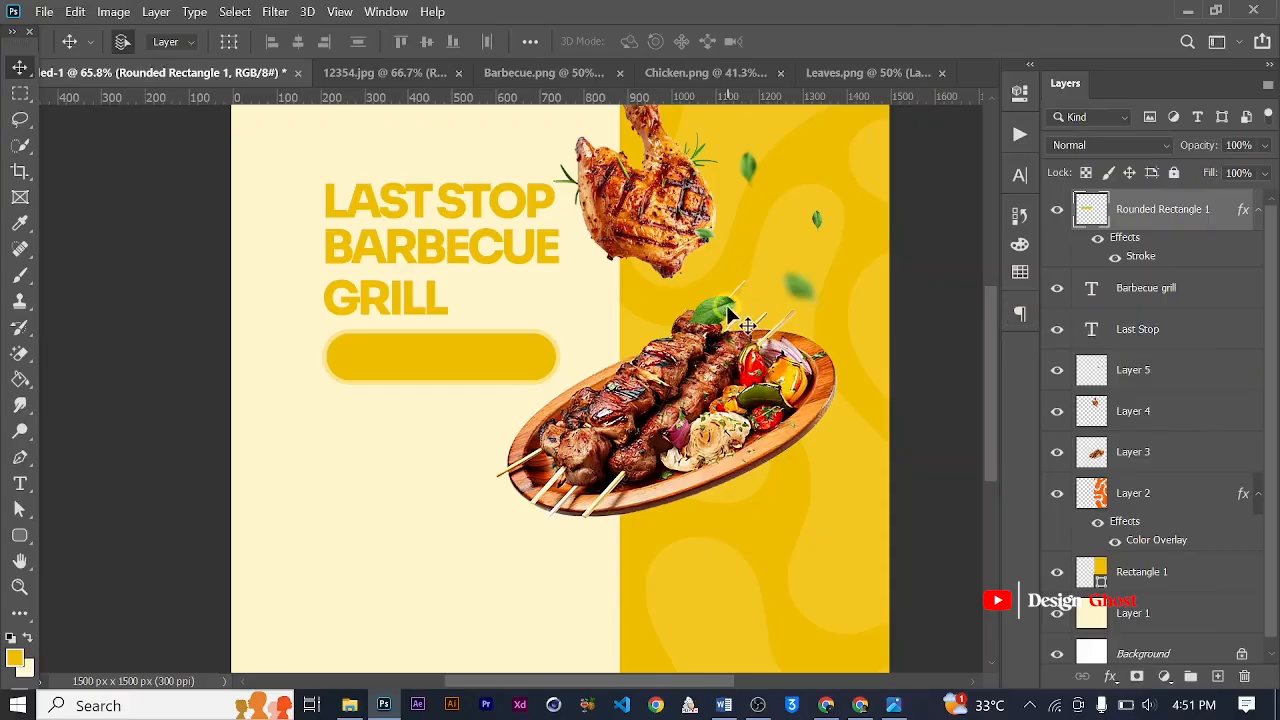
Switch to the regular Eraser tool and reduce its soft brush to 800 px
{"action": "key", "text": "e"}
{"action": "right_click", "coordinate": [19, 353]}
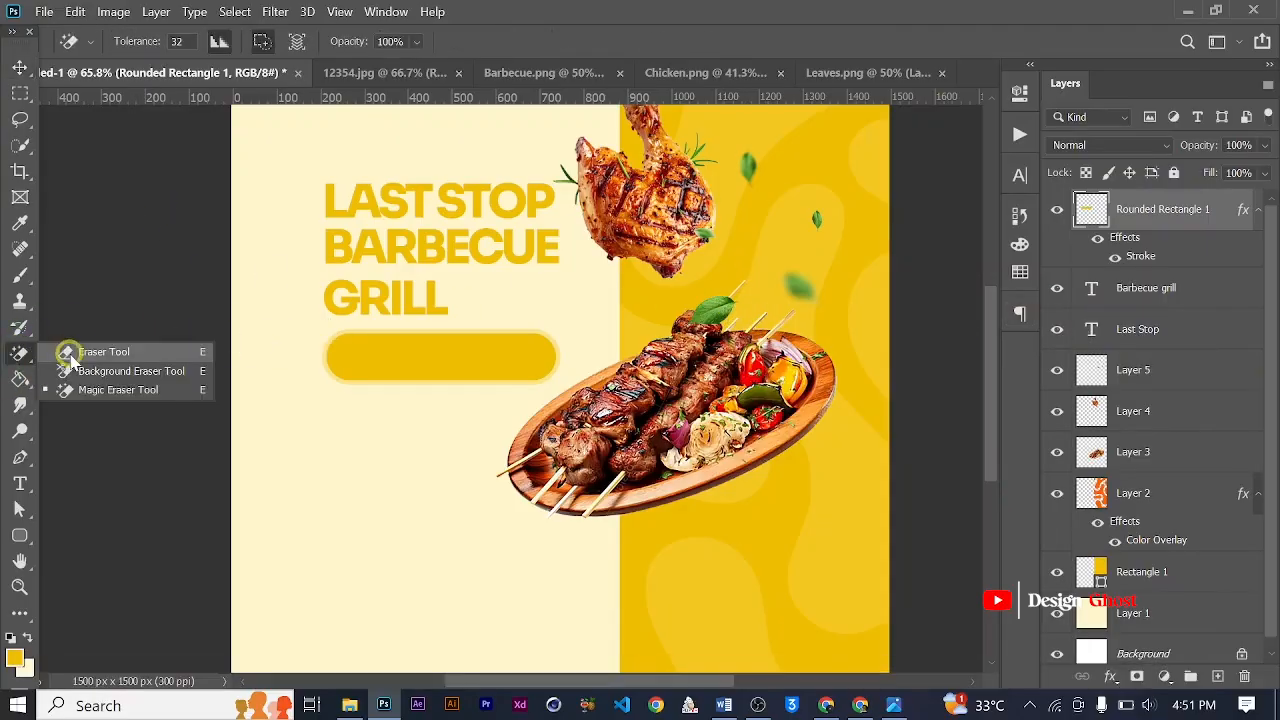
{"action": "left_click", "coordinate": [63, 349]}
{"action": "key", "text": "bracketleft"}
{"action": "key", "text": "bracketleft"}
{"action": "key", "text": "bracketleft"}
{"action": "key", "text": "bracketleft"}
{"action": "key", "text": "bracketleft"}
{"action": "key", "text": "bracketleft"}
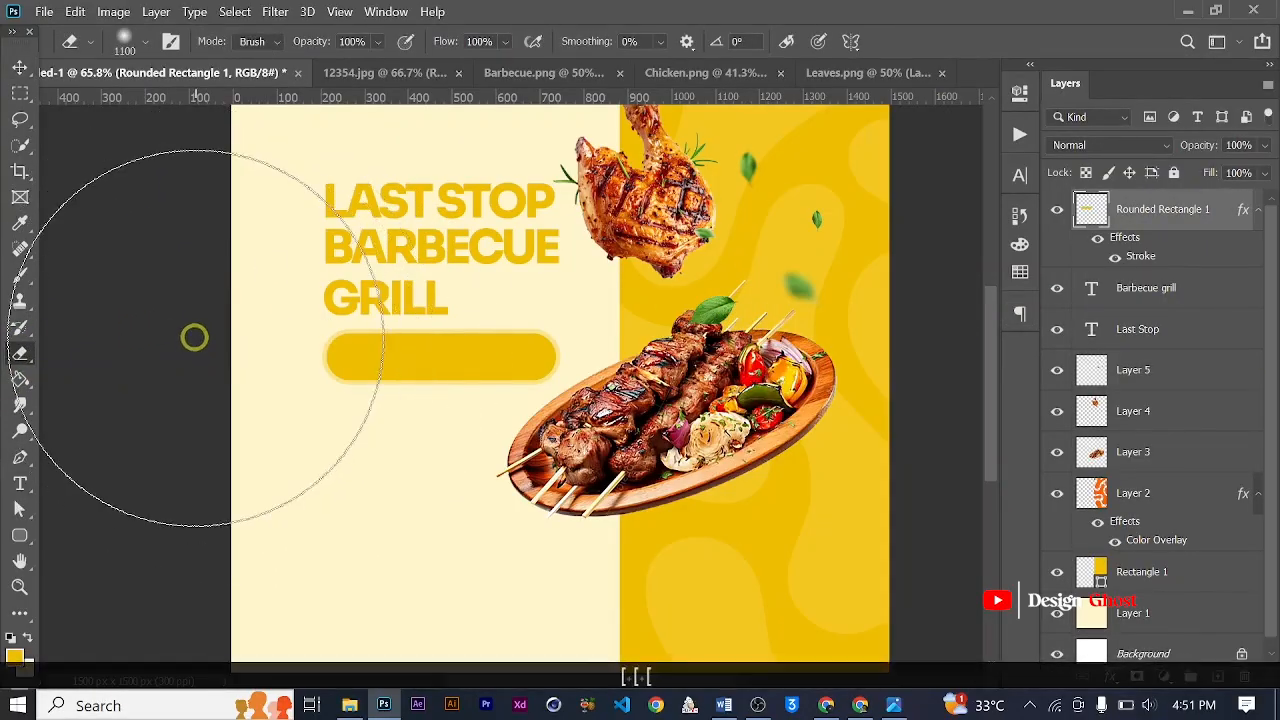
{"action": "left_click_drag", "start_coordinate": [257, 363], "coordinate": [256, 368]}
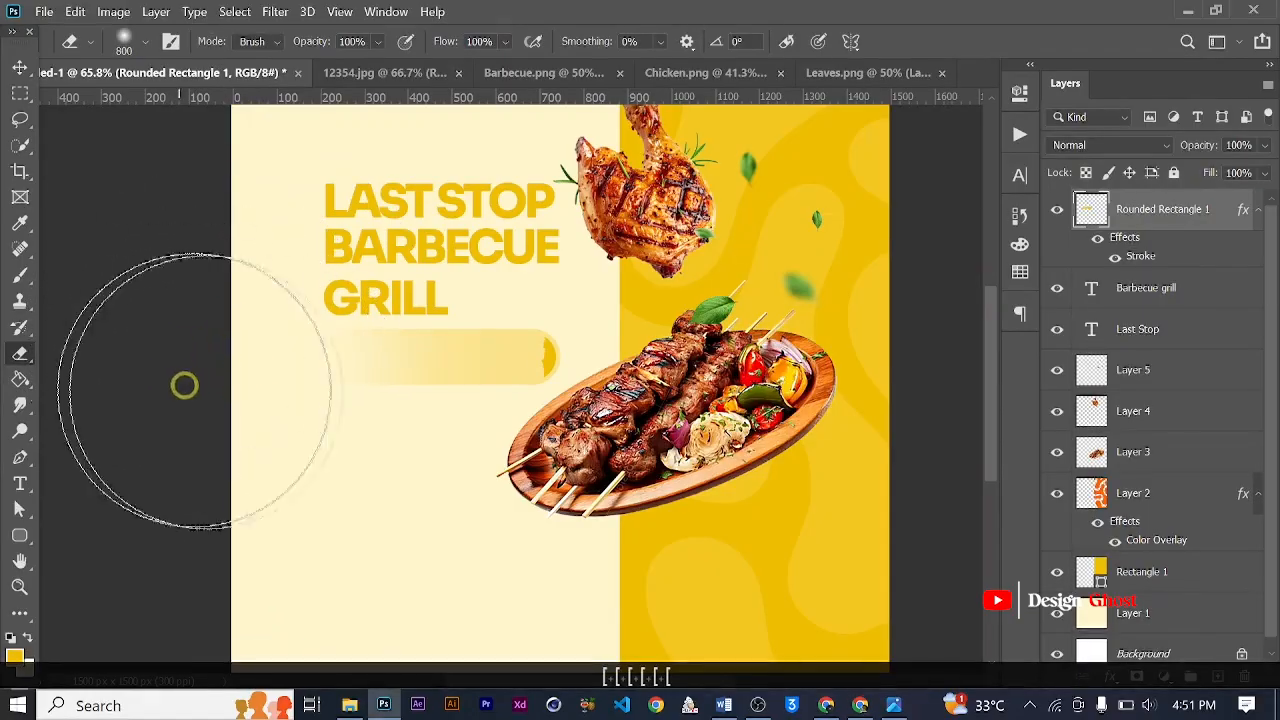
{"action": "scroll", "coordinate": [223, 380], "scroll_direction": "up", "scroll_amount": 2}
{"action": "scroll", "coordinate": [228, 381], "scroll_direction": "down", "scroll_amount": 3}
{"action": "scroll", "coordinate": [330, 380], "scroll_direction": "up", "scroll_amount": 2}
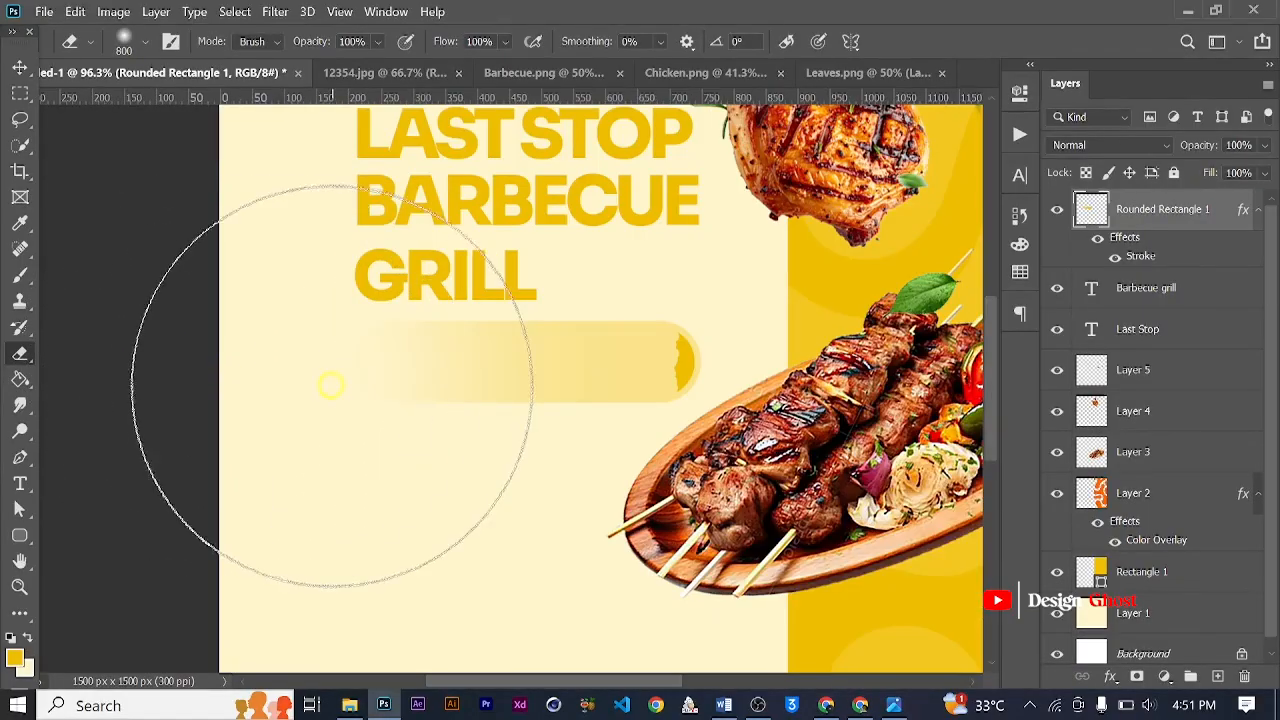
{"action": "key", "text": "ctrl+z"}
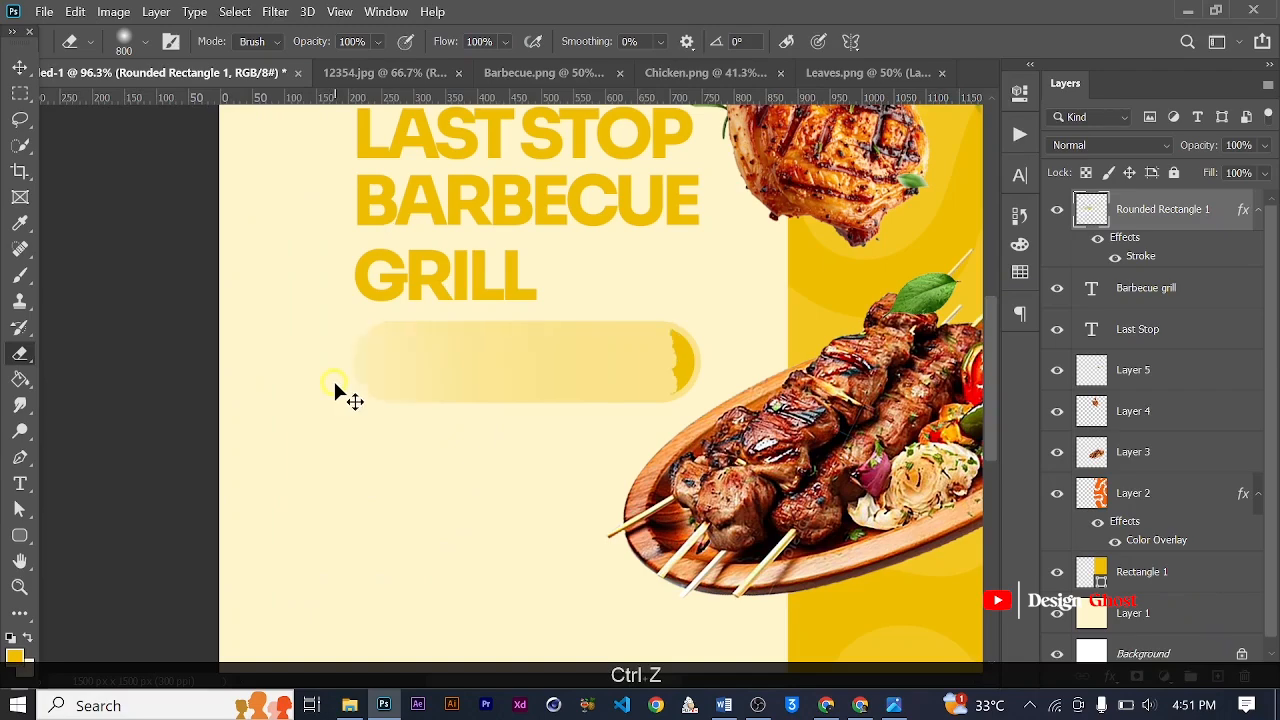
{"action": "key", "text": "ctrl+z"}
Rasterize the layer style of the rounded rectangle so its stroke merges into the layer
{"action": "scroll", "coordinate": [380, 360], "scroll_direction": "down", "scroll_amount": 2}
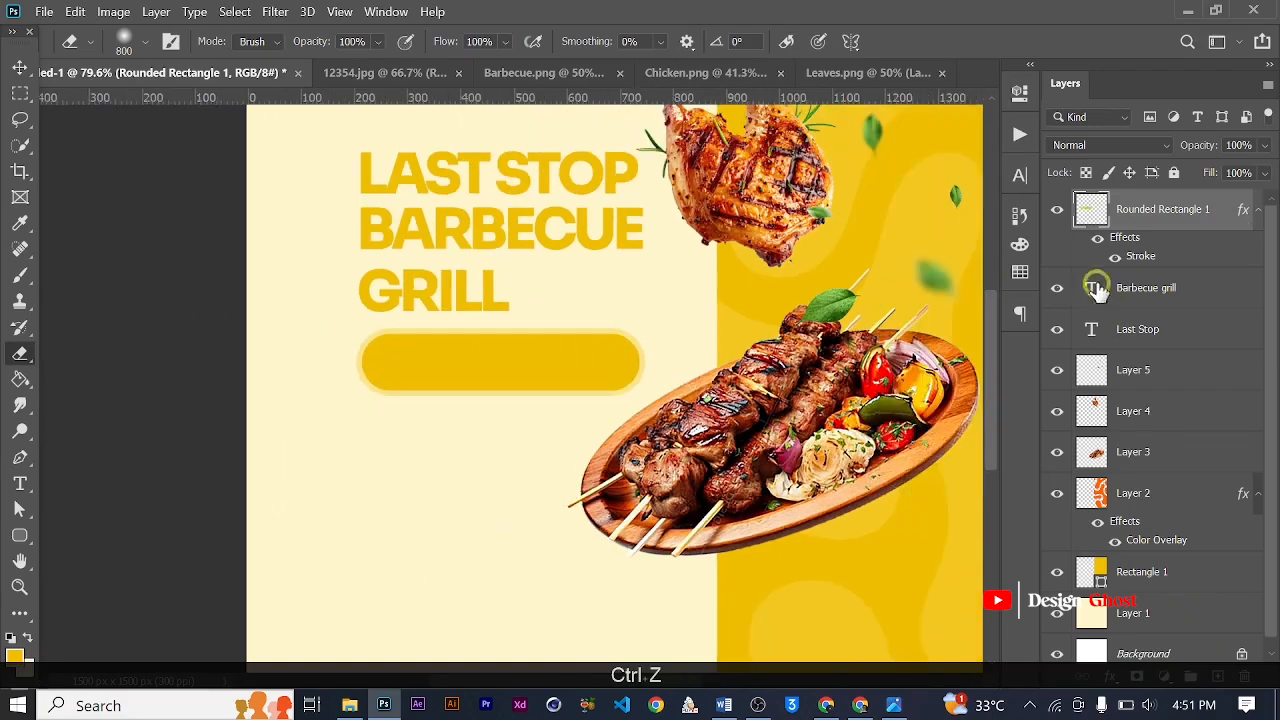
{"action": "right_click", "coordinate": [1176, 220]}
{"action": "left_click", "coordinate": [987, 328]}
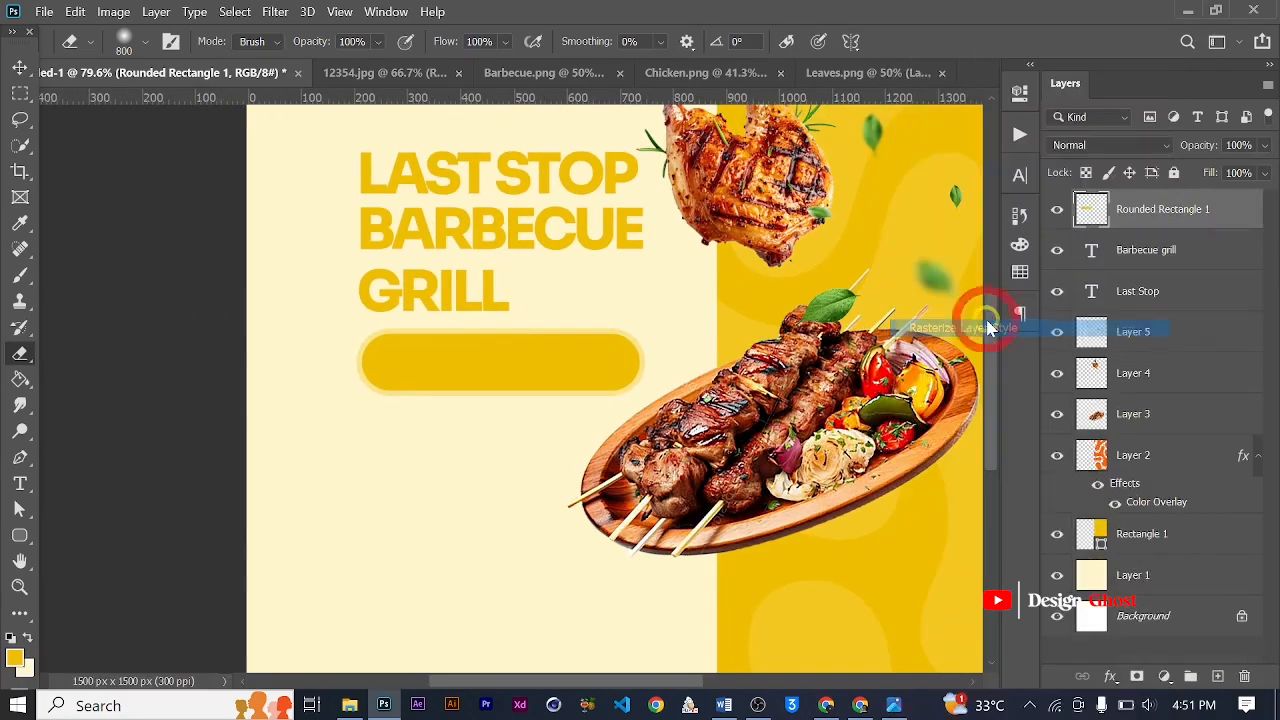
Erase the left end of the rounded rectangle with the soft 800 px brush, fading it into the cream background
{"action": "left_click", "coordinate": [246, 374]}
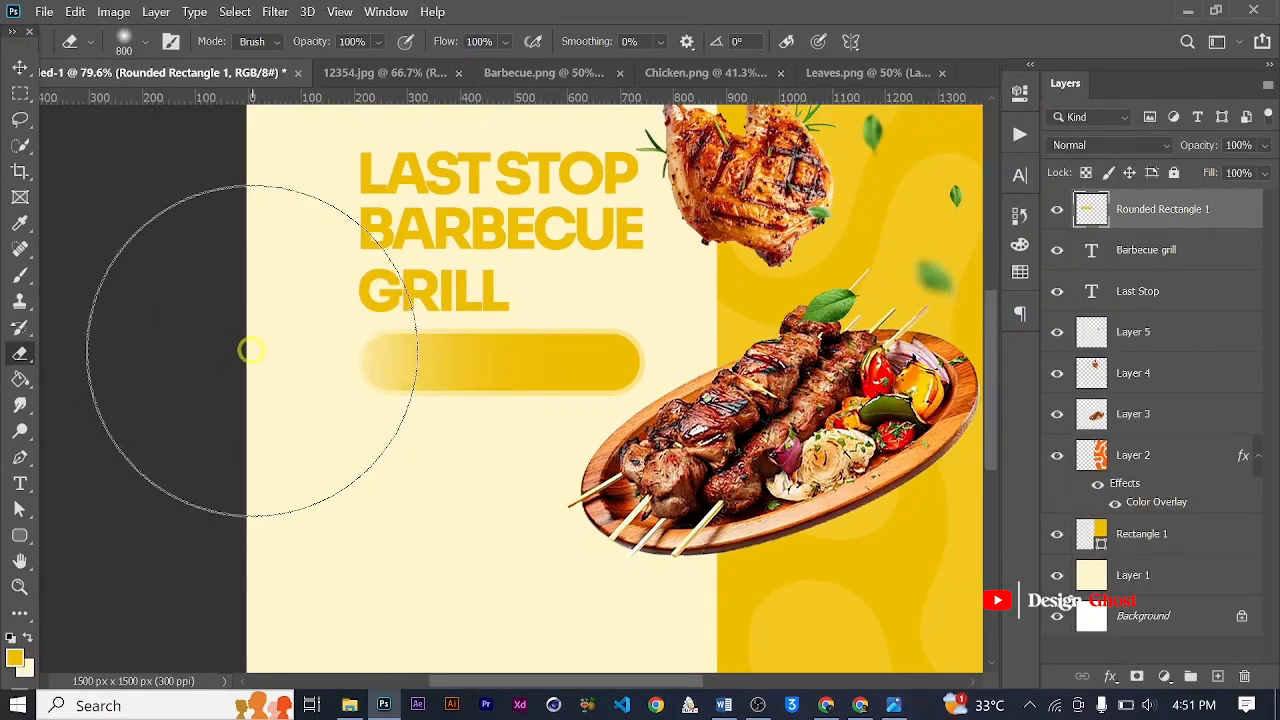
{"action": "mouse_move", "coordinate": [251, 350]}
{"action": "left_mouse_down"}
{"action": "mouse_move", "coordinate": [280, 349]}
{"action": "mouse_move", "coordinate": [271, 357]}
{"action": "mouse_move", "coordinate": [271, 334]}
{"action": "mouse_move", "coordinate": [286, 416]}
{"action": "left_mouse_up"}
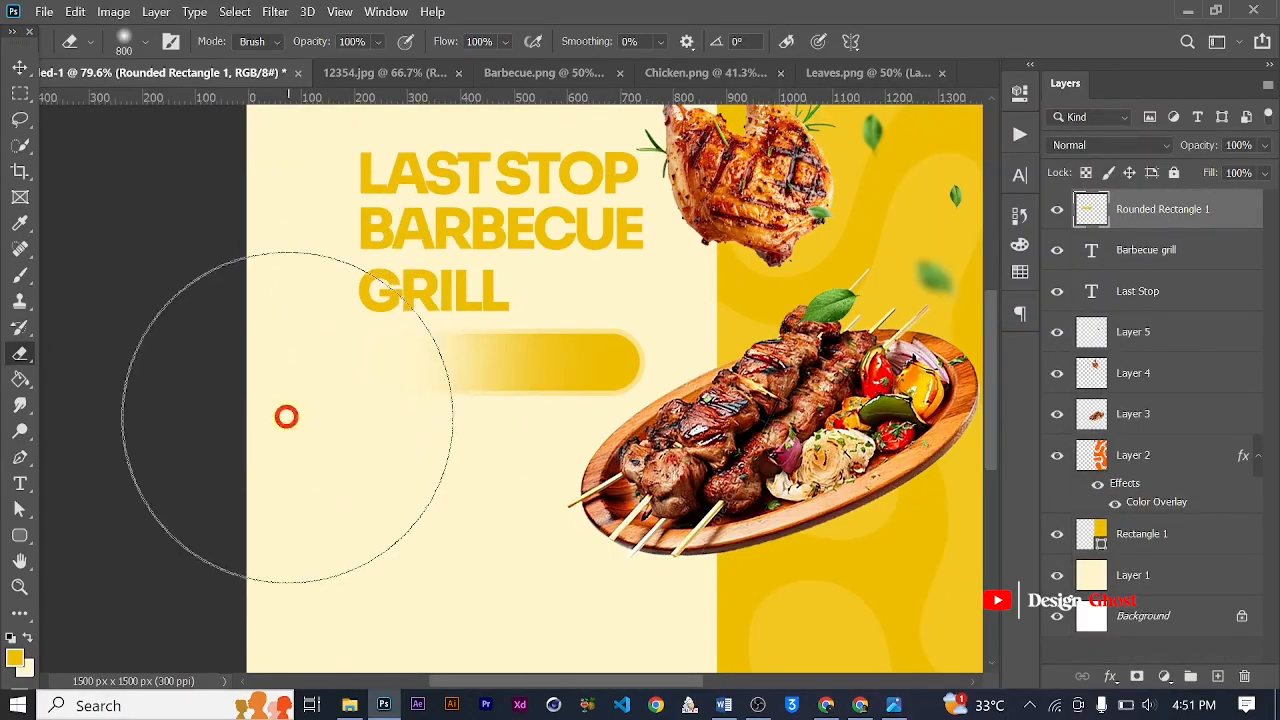
{"action": "left_click", "coordinate": [289, 385]}
{"action": "left_click", "coordinate": [319, 432]}
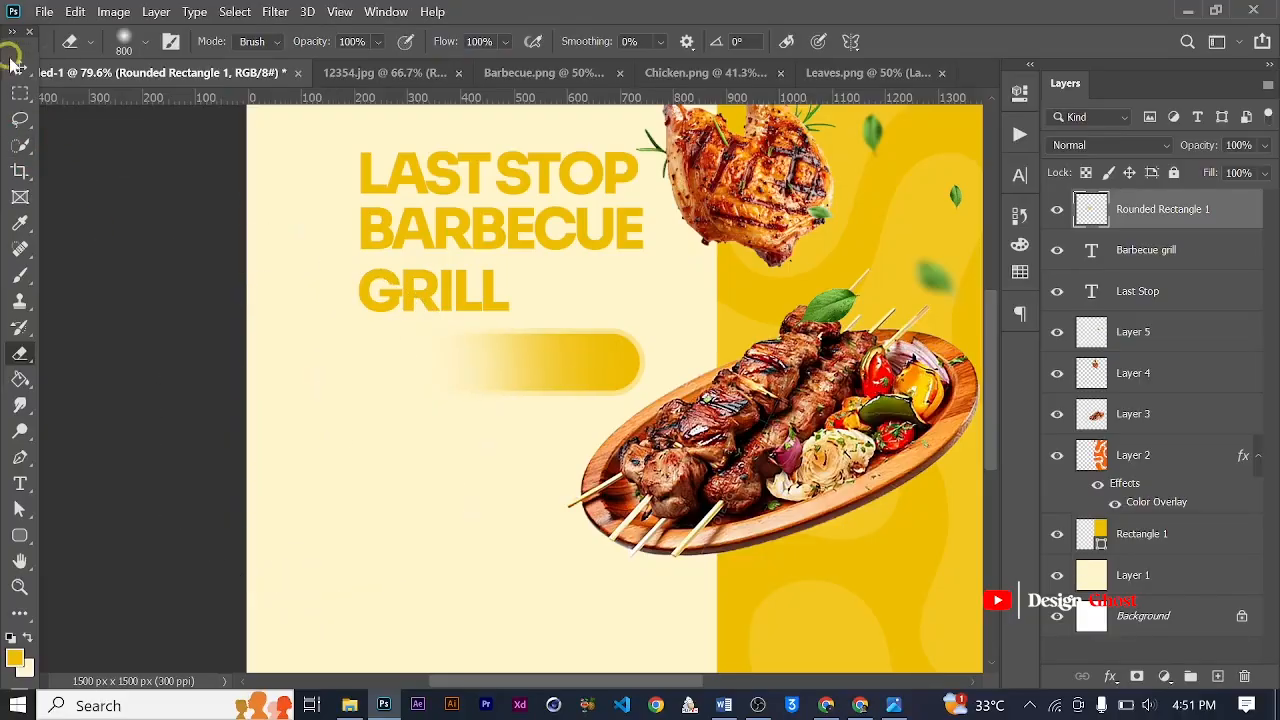
Duplicate the Barbecue grill text layer and place the copy below the title, overlapping the faded yellow label
{"action": "left_click", "coordinate": [19, 66]}
{"action": "key", "text": "ctrl+0"}
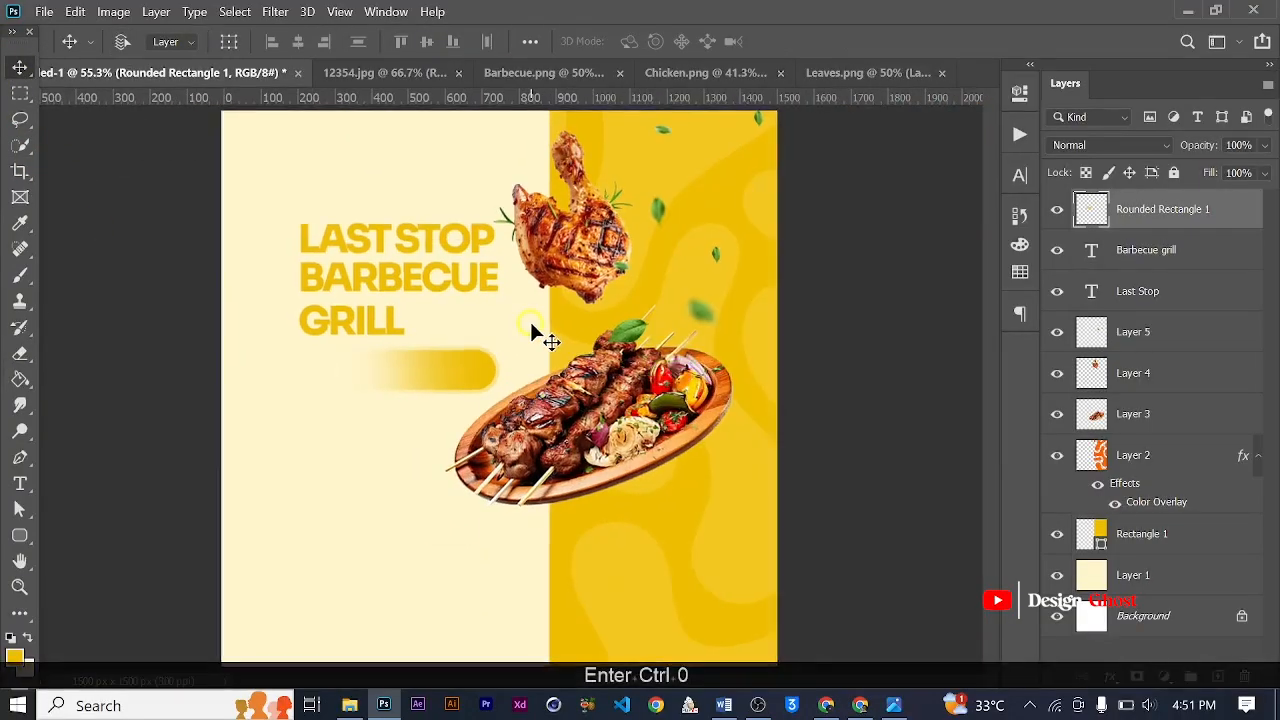
{"action": "right_click", "coordinate": [397, 278]}
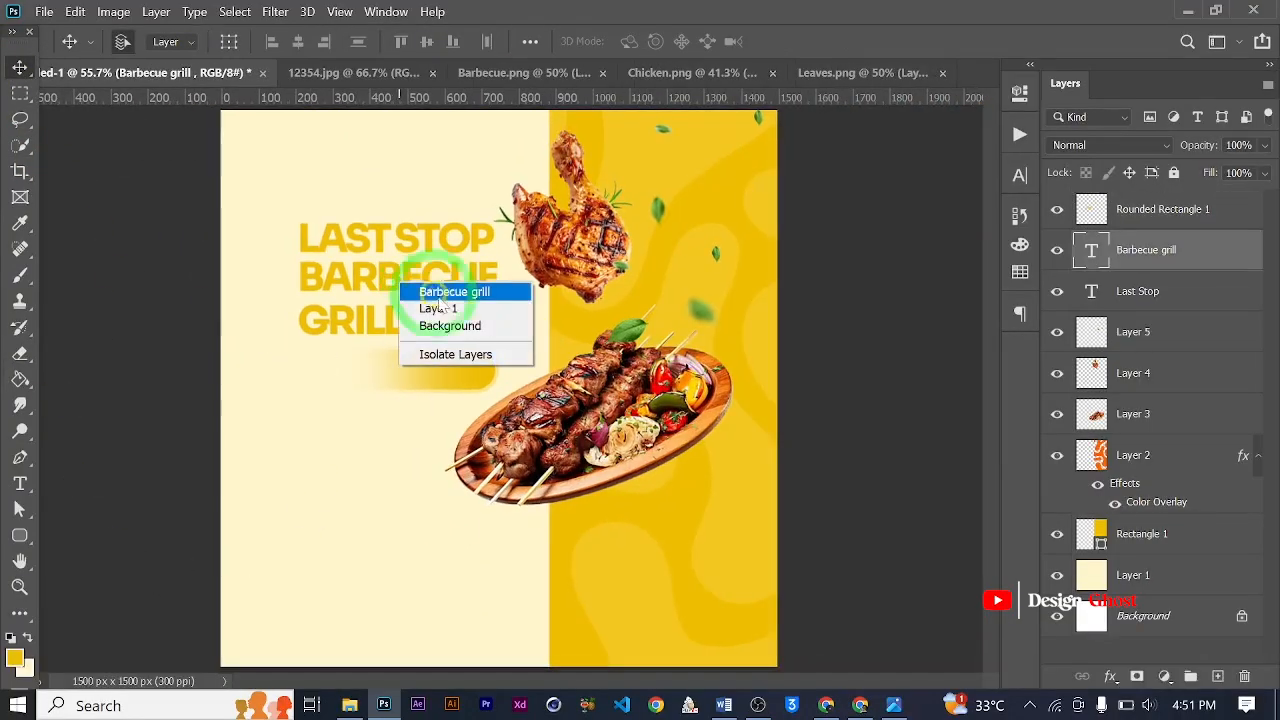
{"action": "left_click", "coordinate": [432, 289]}
{"action": "left_click_drag", "start_coordinate": [391, 278], "coordinate": [361, 386]}
{"action": "scroll", "coordinate": [361, 386], "scroll_direction": "up", "scroll_amount": 1}
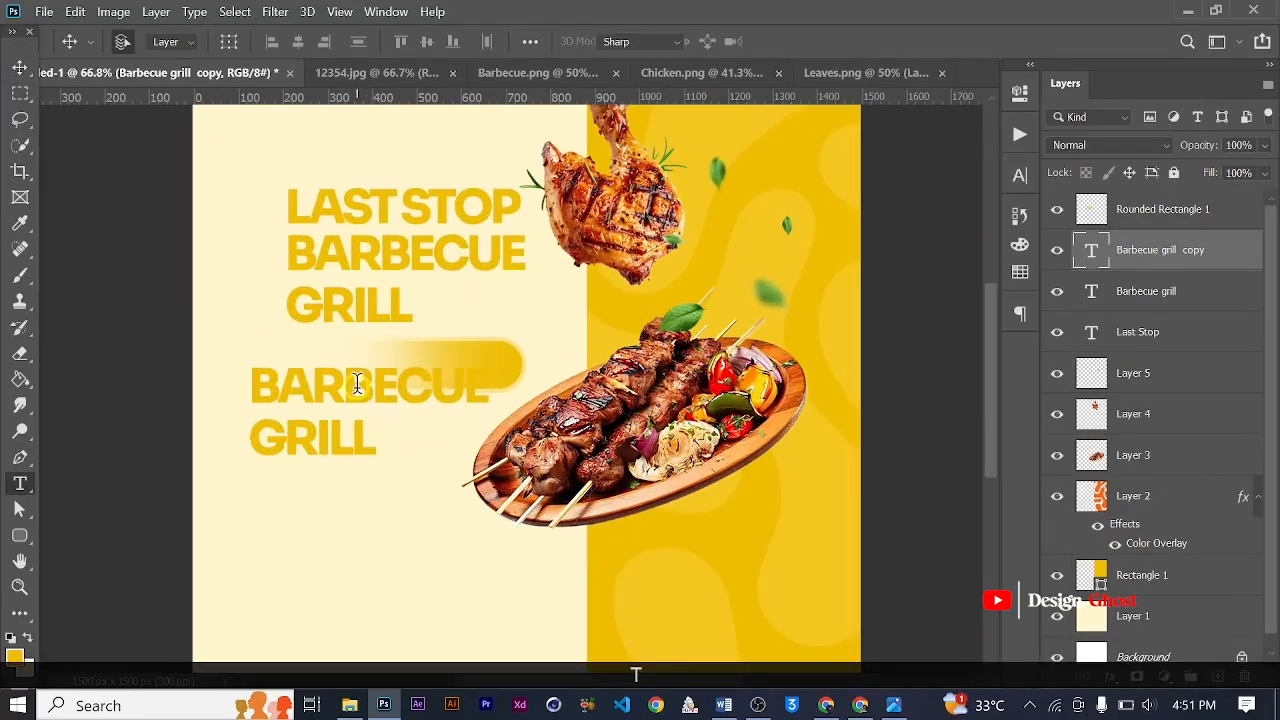
Replace the copied text with "What we grill:" and commit the edit
{"action": "left_click", "coordinate": [357, 384]}
{"action": "key", "text": "ctrl+a"}
{"action": "type", "text": "Whg"}
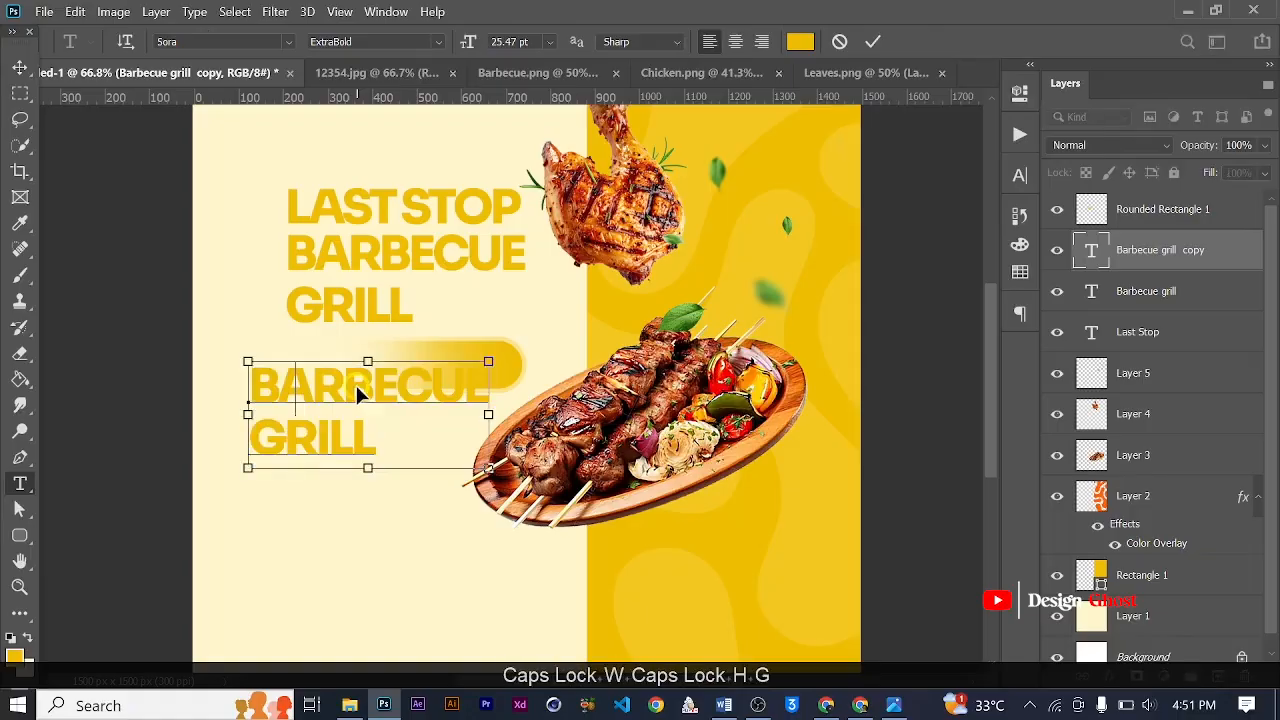
{"action": "type", "text": "at"}
{"action": "key", "text": "BackSpace"}
{"action": "key", "text": "BackSpace"}
{"action": "key", "text": "BackSpace"}
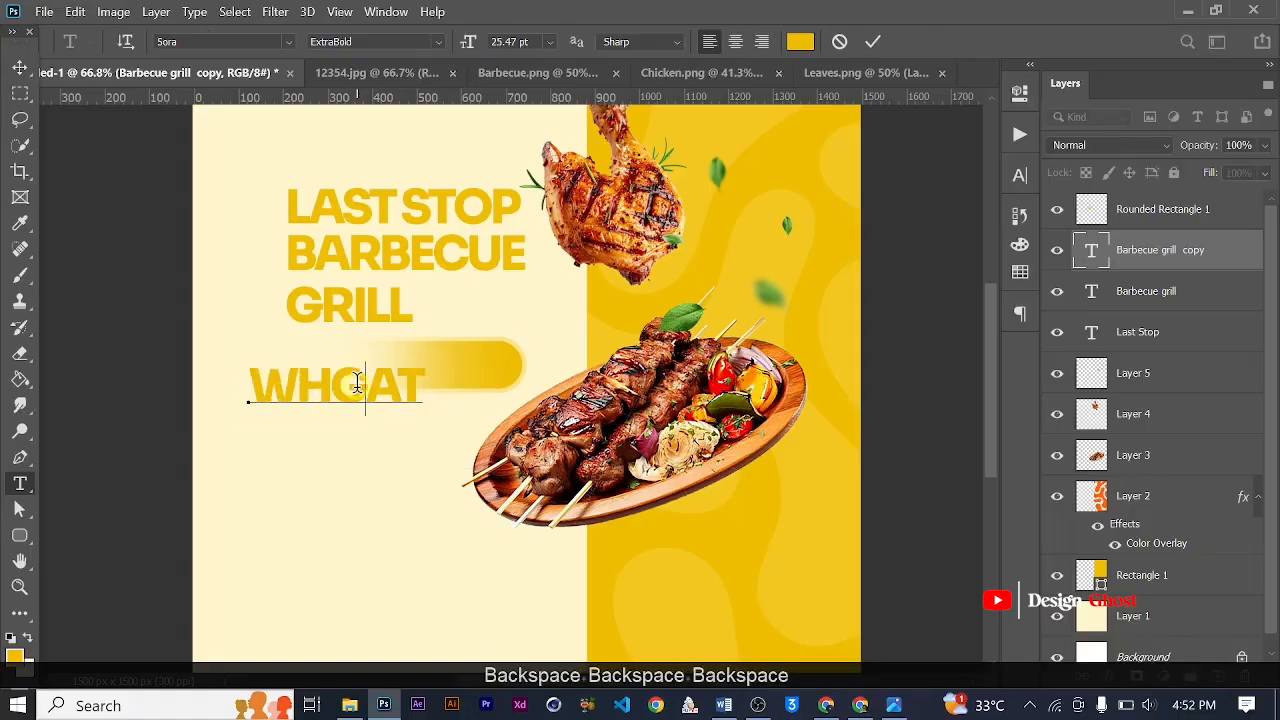
{"action": "type", "text": "at we"}
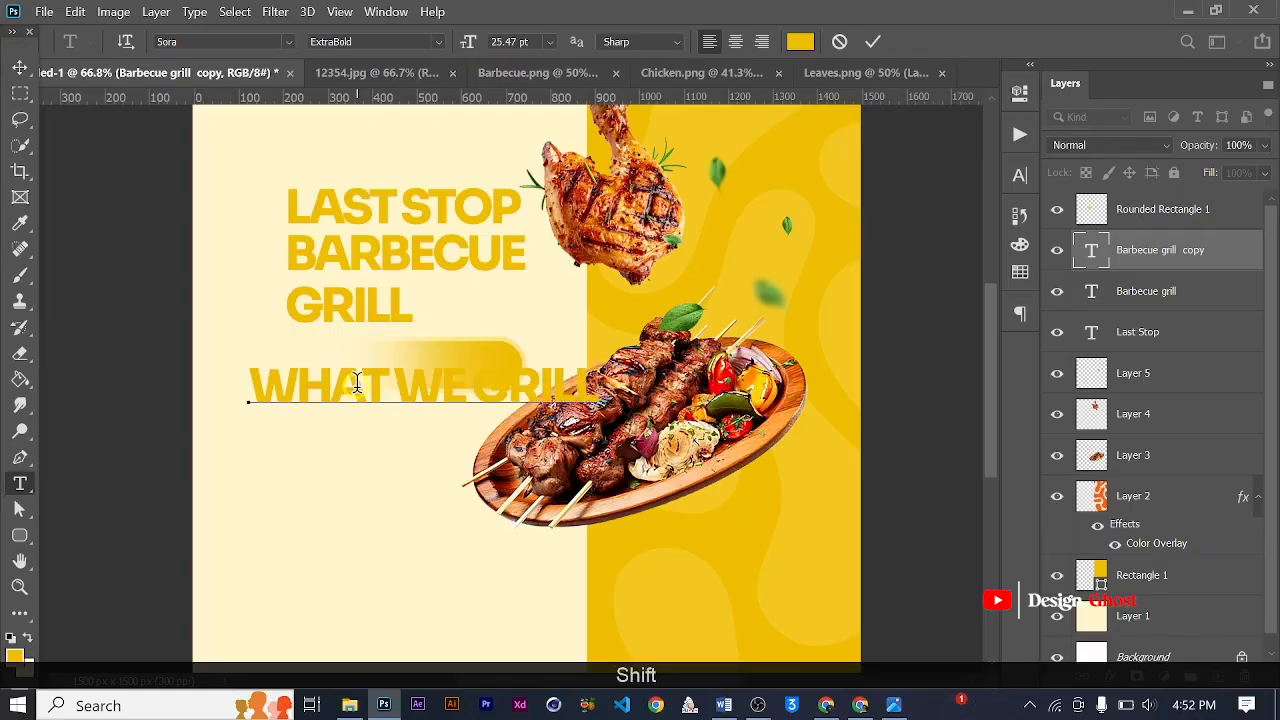
{"action": "left_click", "coordinate": [872, 41]}
Restyle the "What we grill:" text in Sora SemiBold and colour it black (#000000)
{"action": "left_click", "coordinate": [1012, 174]}
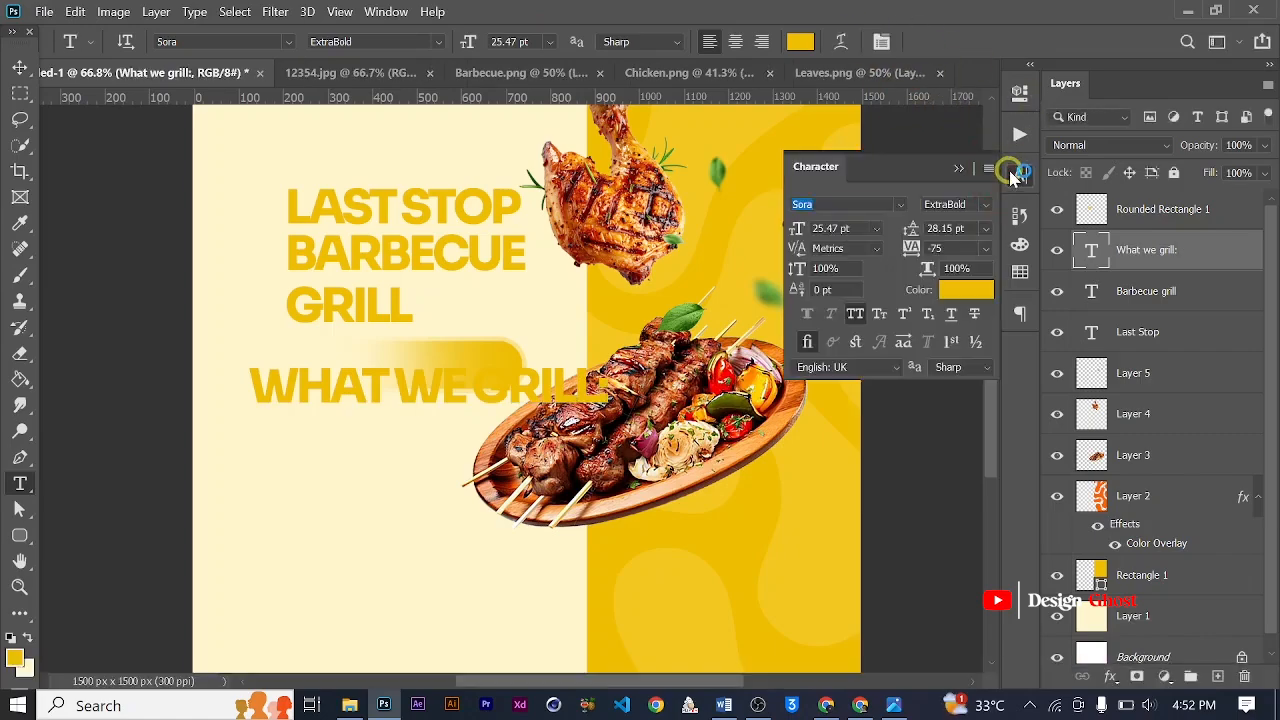
{"action": "left_click", "coordinate": [988, 204]}
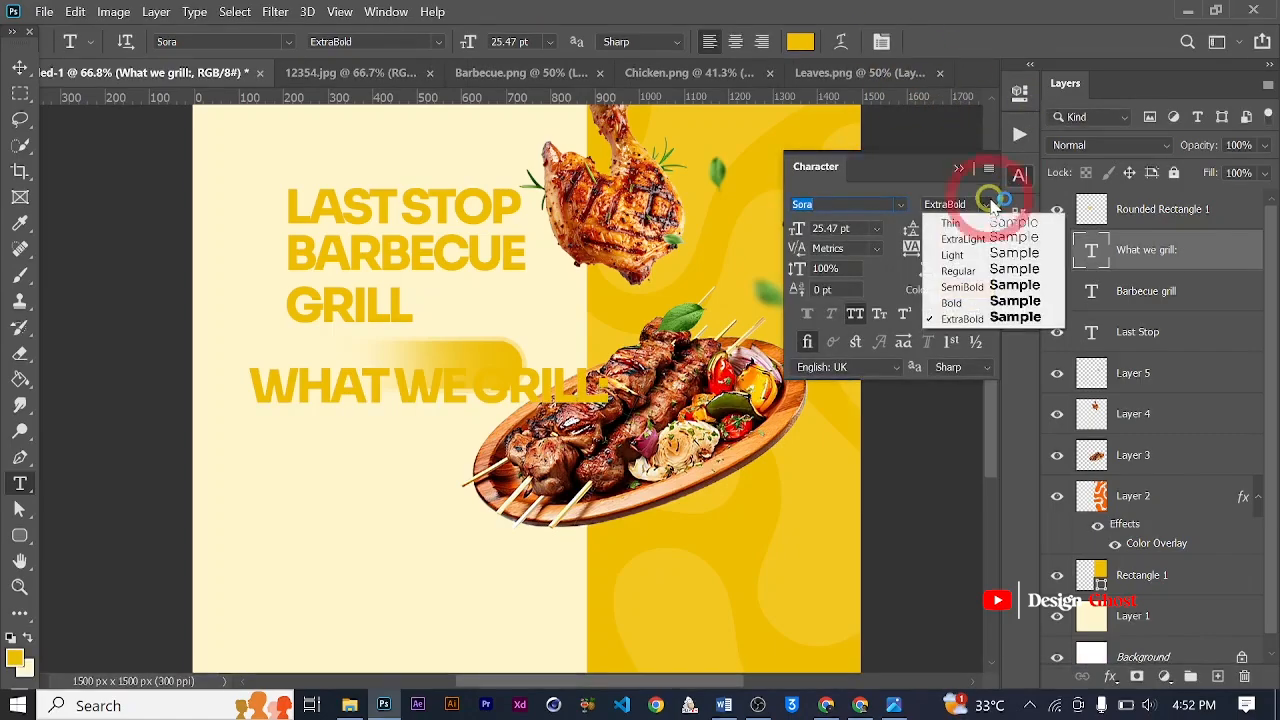
{"action": "left_click", "coordinate": [993, 271]}
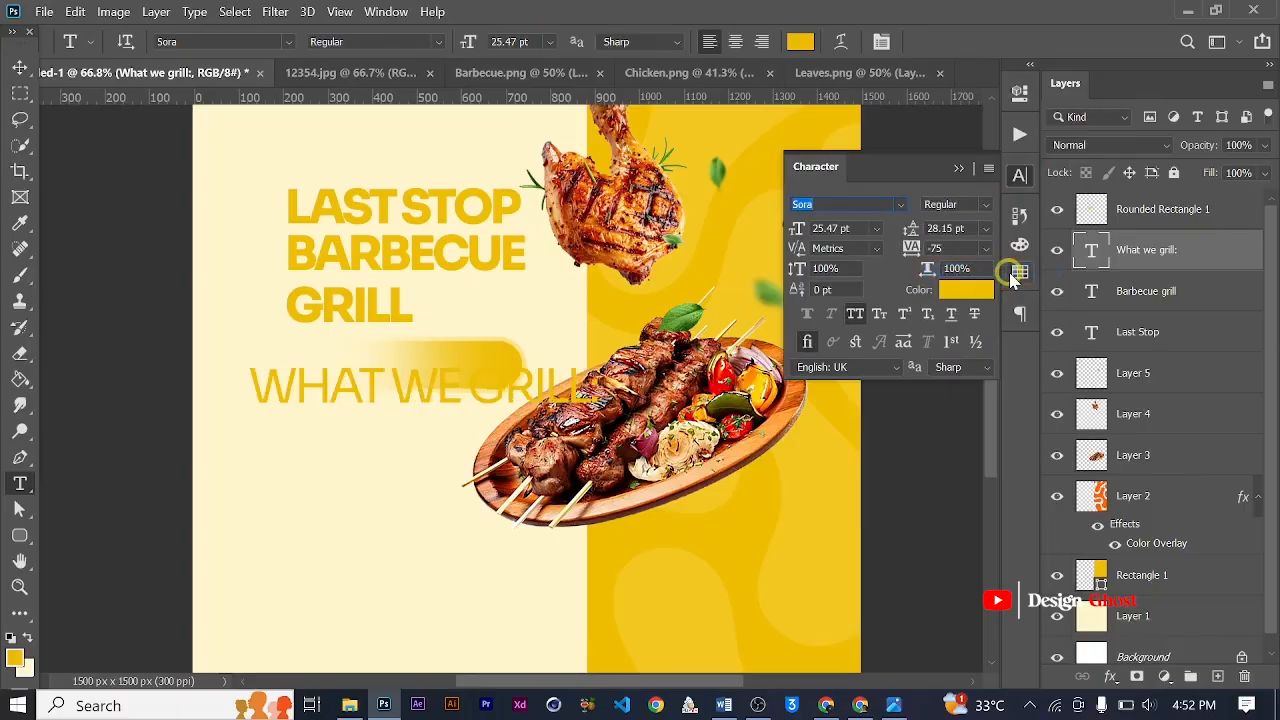
{"action": "left_click", "coordinate": [956, 292]}
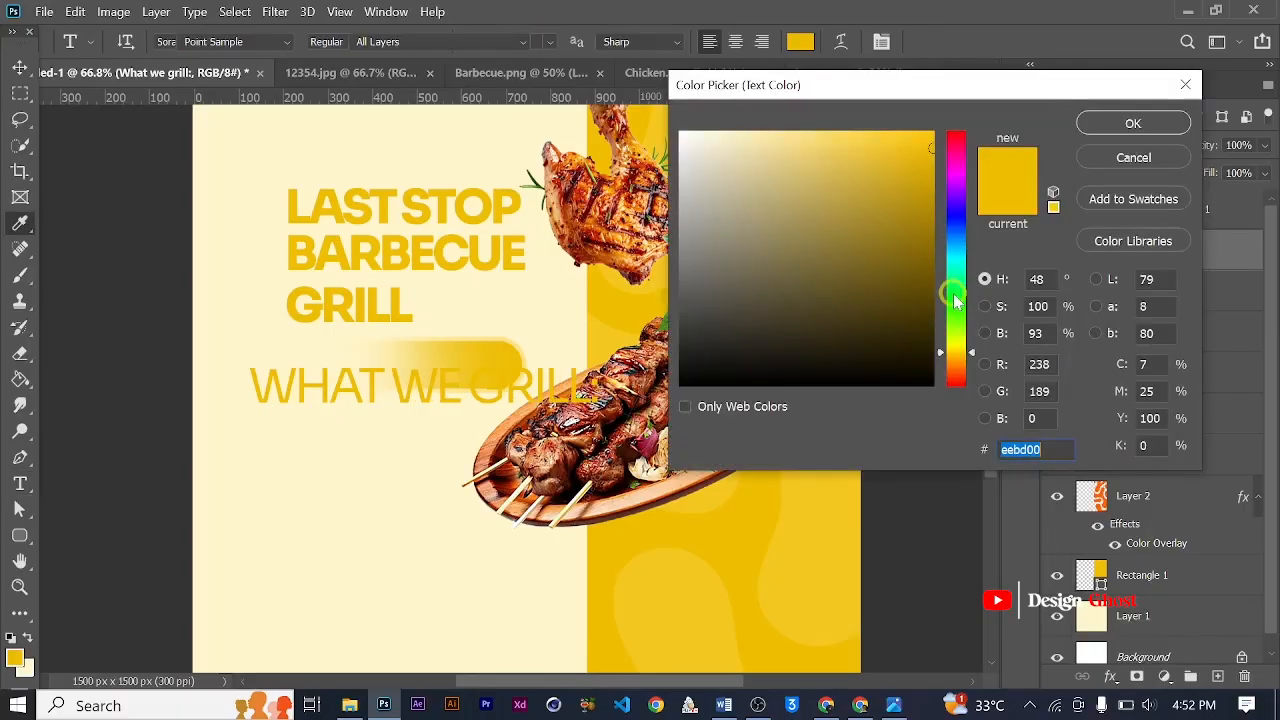
{"action": "left_click_drag", "start_coordinate": [704, 364], "coordinate": [656, 402]}
{"action": "left_click", "coordinate": [1130, 127]}
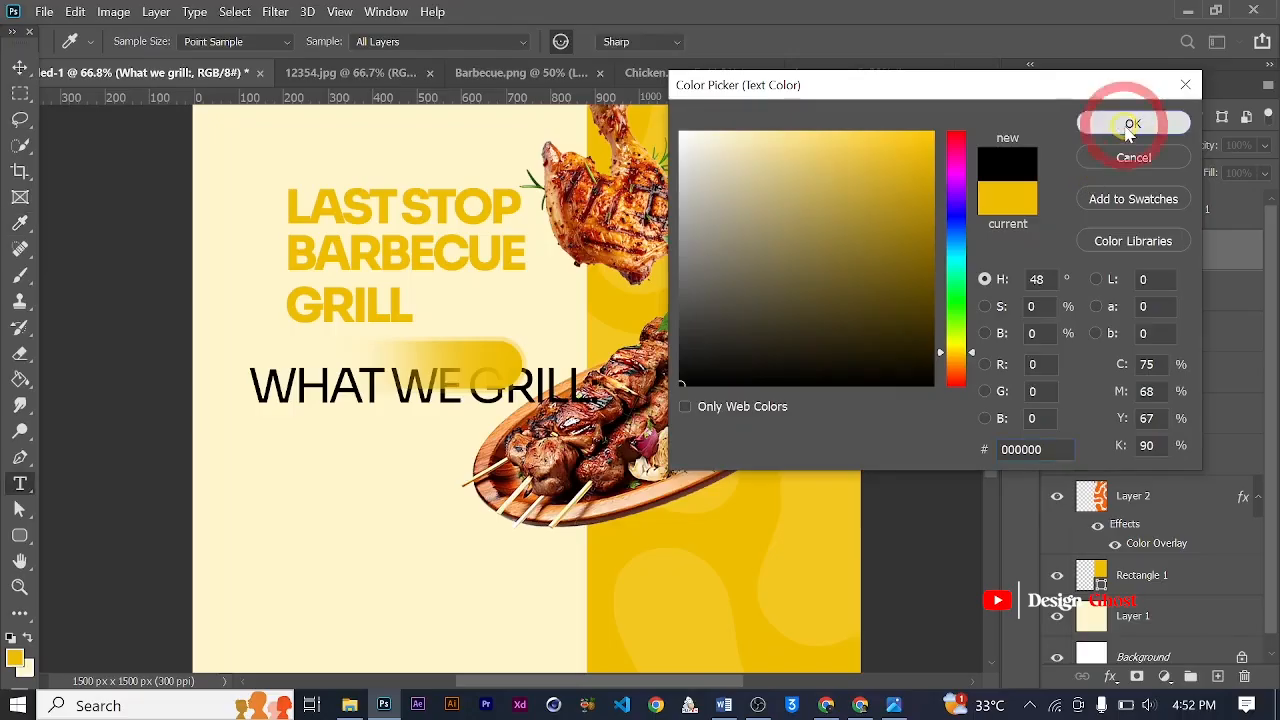
{"action": "left_click", "coordinate": [987, 205]}
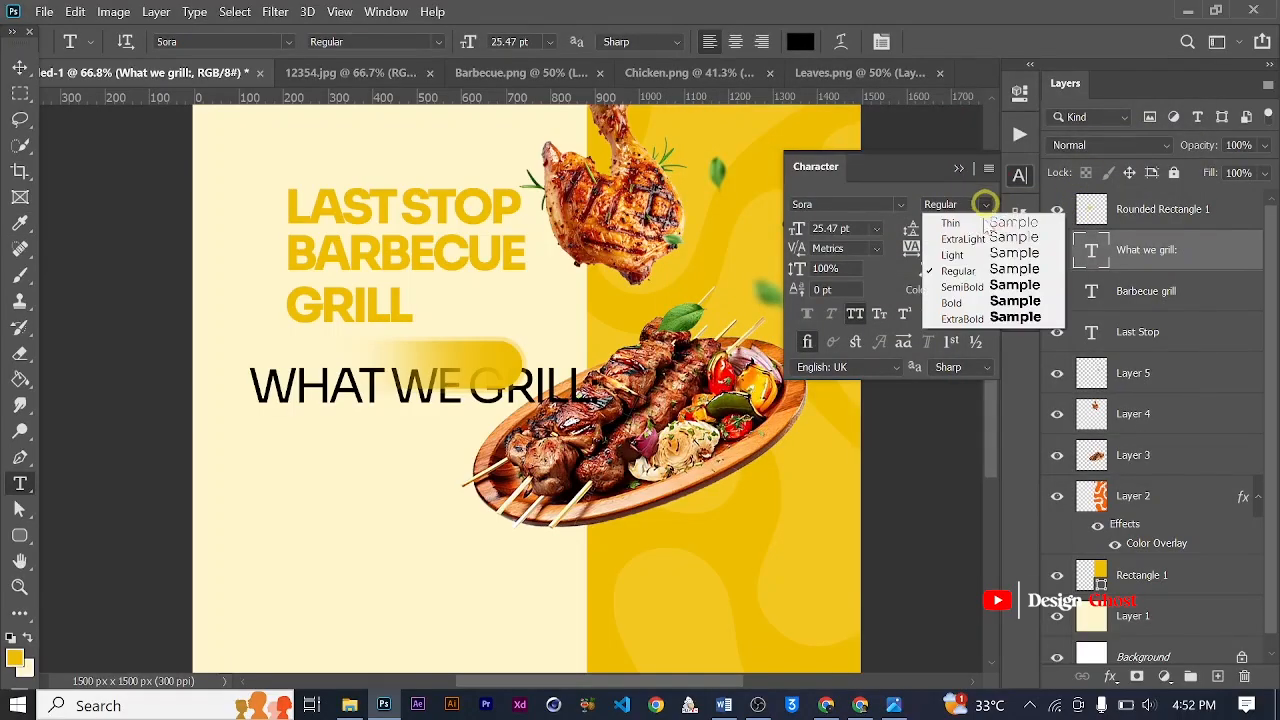
{"action": "left_click", "coordinate": [985, 303]}
{"action": "left_click", "coordinate": [958, 168]}
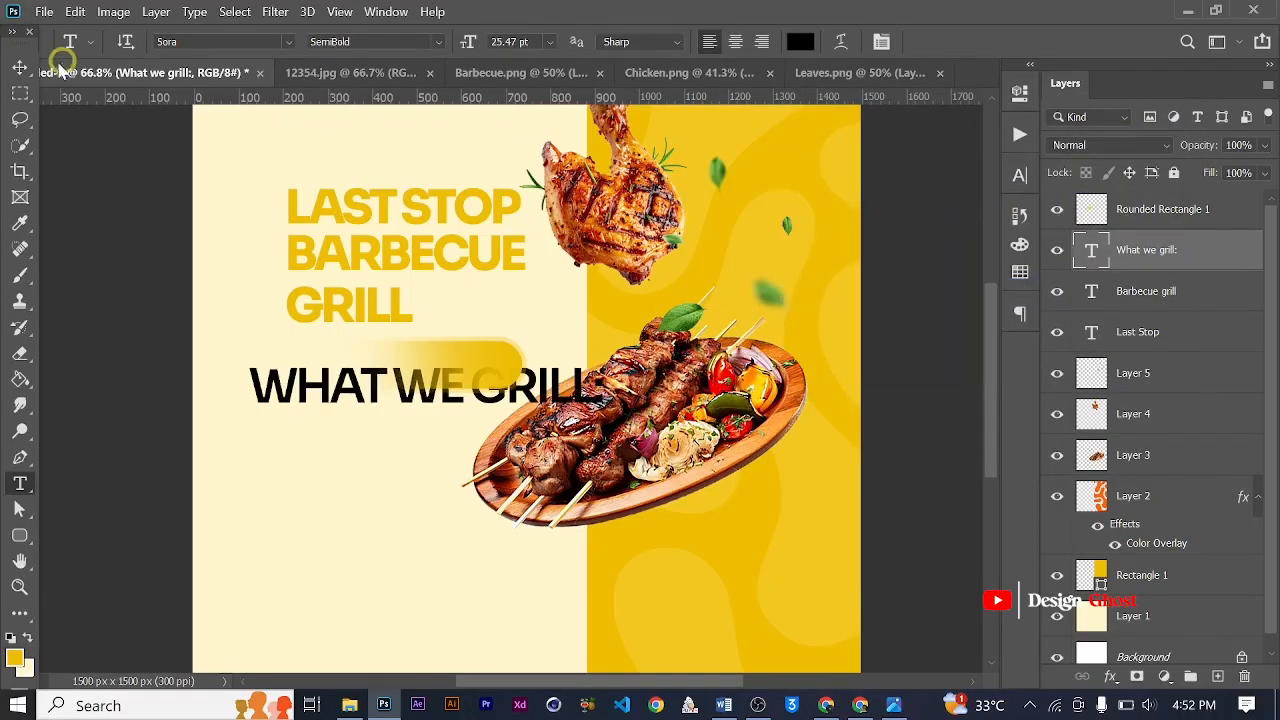
Scale the "What we grill:" text down to about 11 pt, level with the faded yellow label
{"action": "scroll", "coordinate": [423, 306], "scroll_direction": "up", "scroll_amount": 2}
{"action": "key", "text": "ctrl+t"}
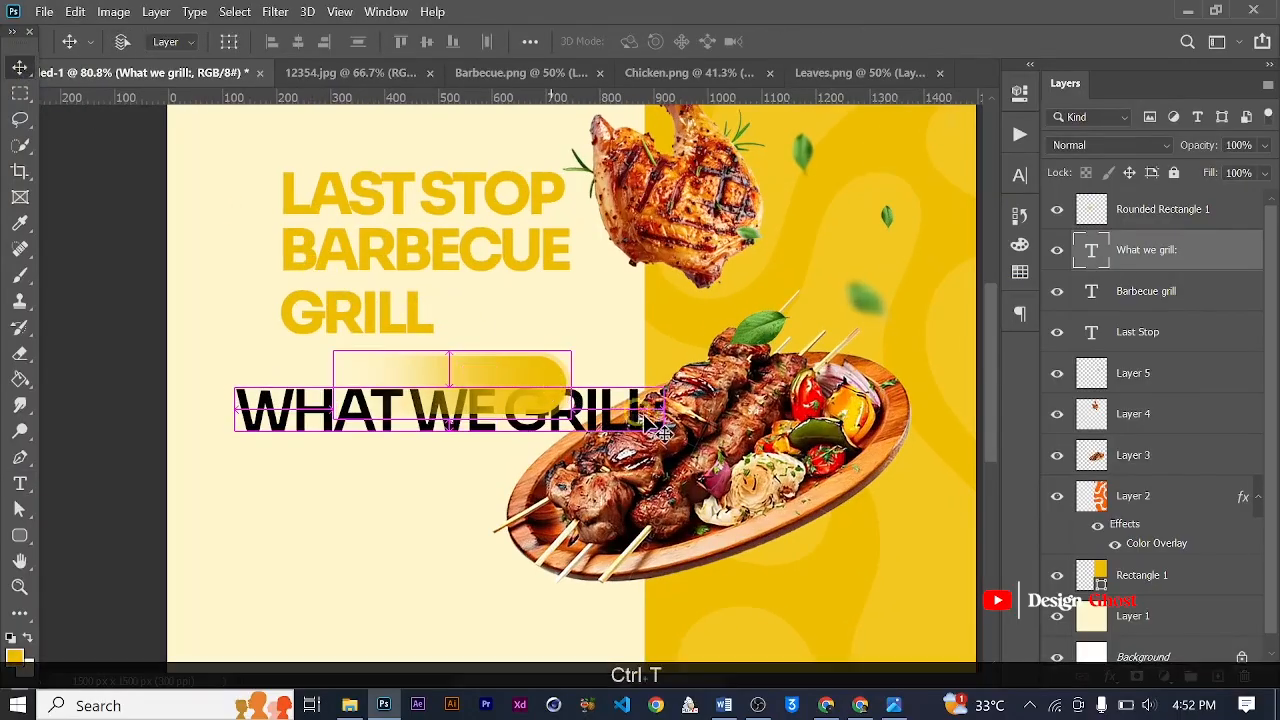
{"action": "left_click_drag", "start_coordinate": [668, 448], "coordinate": [425, 410]}
{"action": "key", "text": "Return"}
Nudge the "What we grill:" text right so its start nearly lines up with the title's left edge
{"action": "key", "text": "Right"}
{"action": "scroll", "coordinate": [487, 336], "scroll_direction": "down", "scroll_amount": 3}
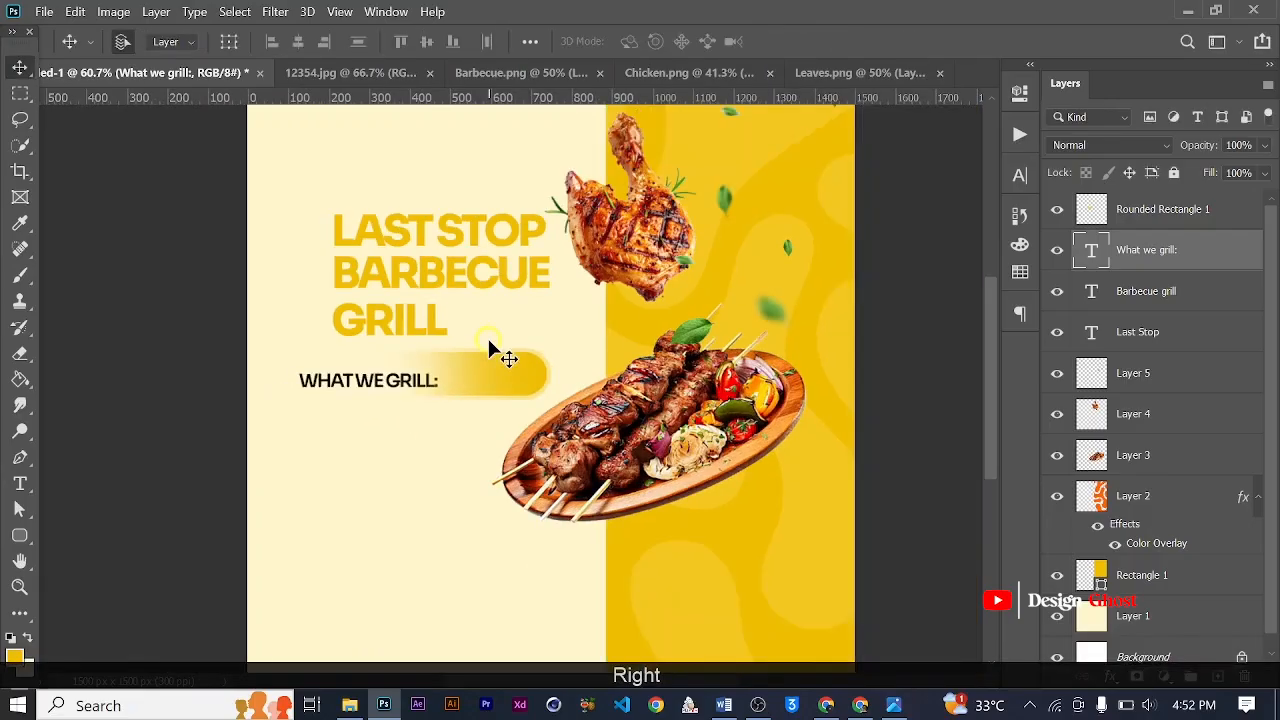
{"action": "key", "text": "Right"}
{"action": "key", "text": "Right"}
{"action": "key", "text": "Right"}
{"action": "key", "text": "Right"}
{"action": "key", "text": "Right"}
{"action": "key", "text": "Right"}
{"action": "key", "text": "Right"}
{"action": "key", "text": "Right"}
{"action": "key", "text": "Right"}
{"action": "key", "text": "Right"}
{"action": "scroll", "coordinate": [514, 360], "scroll_direction": "down", "scroll_amount": 2}
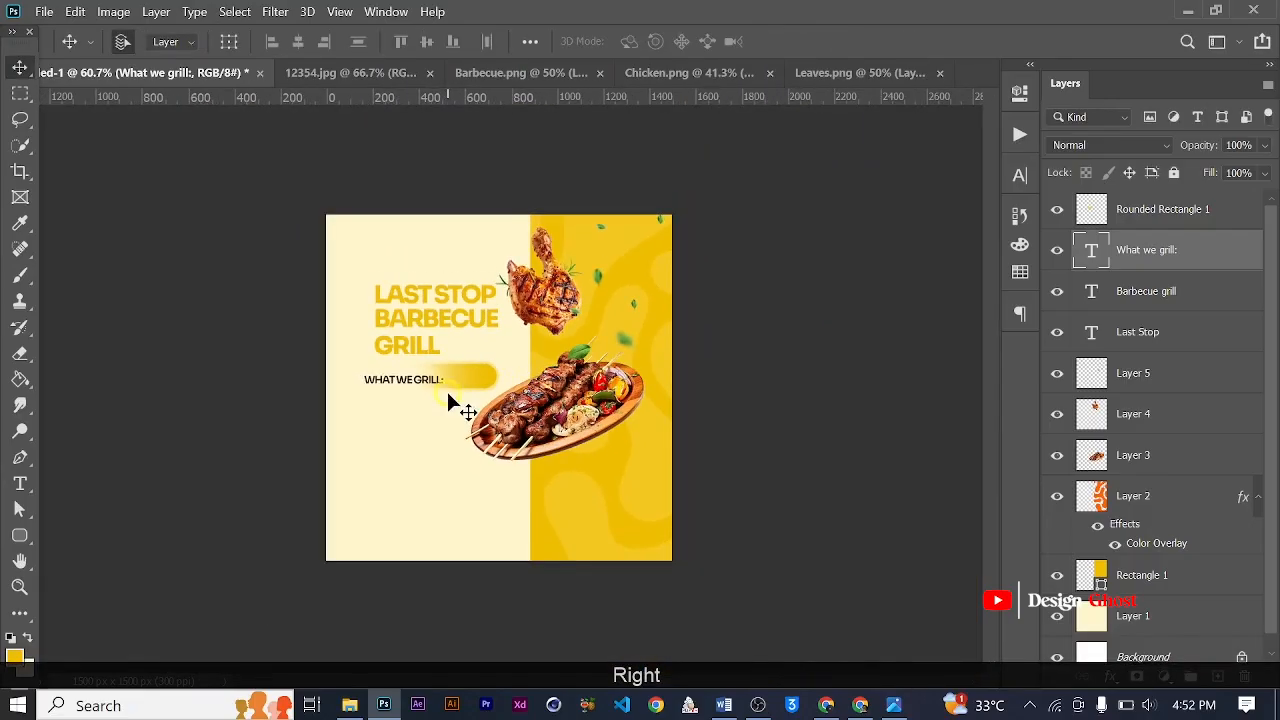
{"action": "scroll", "coordinate": [447, 392], "scroll_direction": "up", "scroll_amount": 3}
{"action": "key", "text": "Right"}
{"action": "key", "text": "Right"}
{"action": "key", "text": "Right"}
{"action": "key", "text": "Right"}
{"action": "key", "text": "Right"}
{"action": "key", "text": "Right"}
{"action": "key", "text": "Right"}
{"action": "key", "text": "Right"}
{"action": "key", "text": "Right"}
{"action": "key", "text": "Right"}
{"action": "key", "text": "Right"}
{"action": "key", "text": "Right"}
{"action": "key", "text": "Right"}
{"action": "key", "text": "Right"}
{"action": "key", "text": "Right"}
{"action": "key", "text": "Right"}
{"action": "key", "text": "Right"}
{"action": "key", "text": "Right"}
{"action": "key", "text": "Right"}
{"action": "key", "text": "Right"}
{"action": "scroll", "coordinate": [447, 392], "scroll_direction": "up", "scroll_amount": 2}
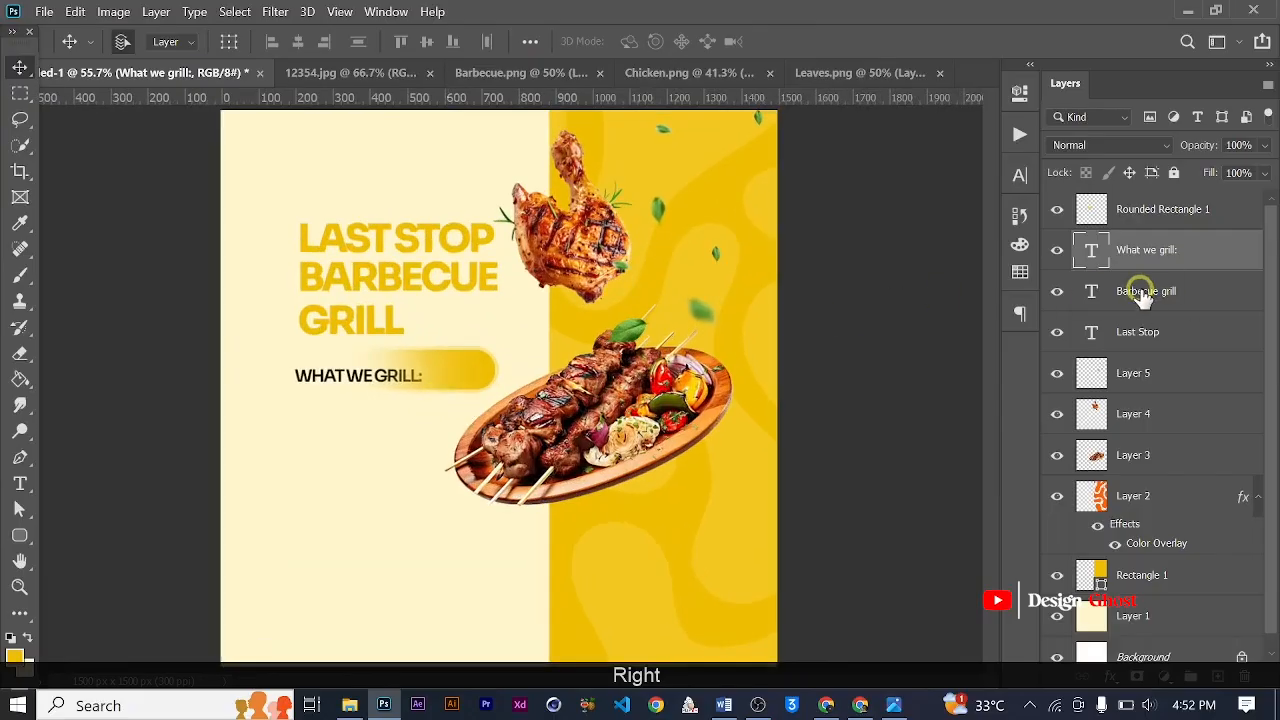
Bring the "What we grill:" layer above Rounded Rectangle 1 and nudge the text right and up to centre it vertically on the label
{"action": "key", "text": "ctrl+bracketright"}
{"action": "key", "text": "Right"}
{"action": "key", "text": "Right"}
{"action": "key", "text": "Right"}
{"action": "key", "text": "Right"}
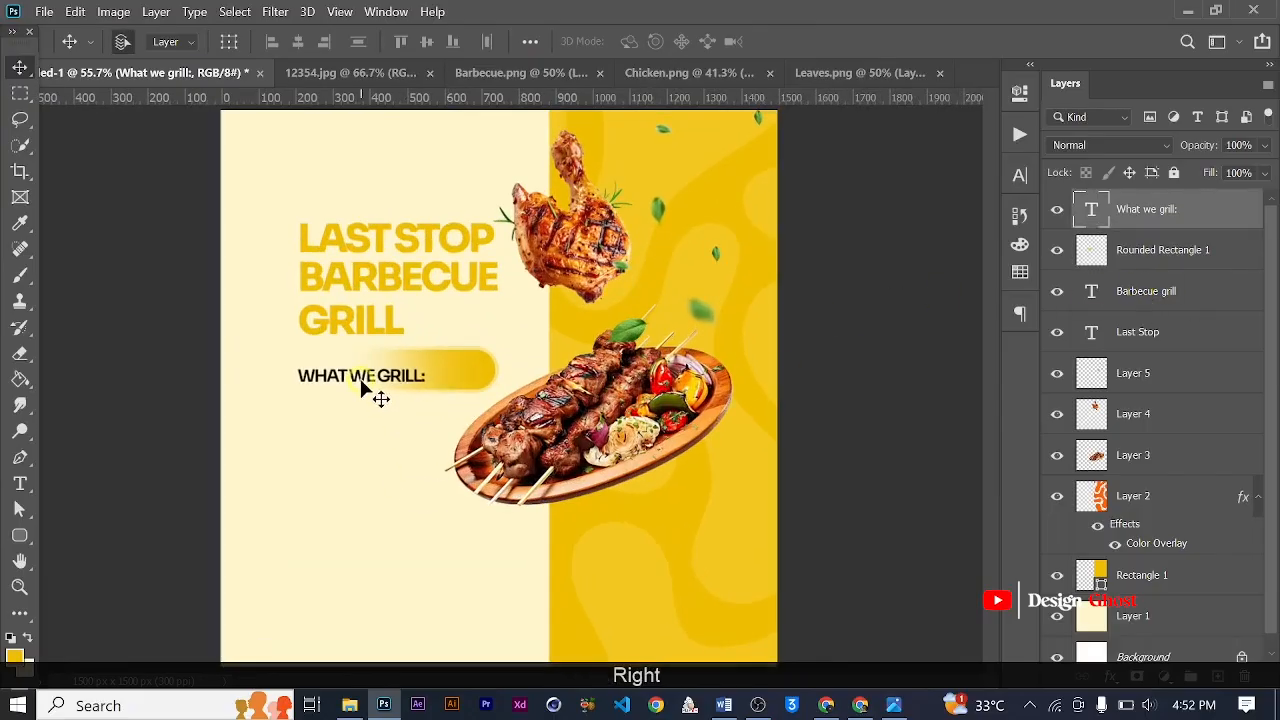
{"action": "scroll", "coordinate": [428, 393], "scroll_direction": "up", "scroll_amount": 2}
{"action": "key", "text": "Right"}
{"action": "key", "text": "Right"}
{"action": "key", "text": "Right"}
{"action": "key", "text": "Right"}
{"action": "key", "text": "Up"}
{"action": "key", "text": "Up"}
{"action": "key", "text": "Up"}
{"action": "key", "text": "Up"}
{"action": "key", "text": "Up"}
{"action": "key", "text": "Up"}
{"action": "key", "text": "Up"}
{"action": "key", "text": "Up"}
{"action": "key", "text": "Up"}
{"action": "key", "text": "Up"}
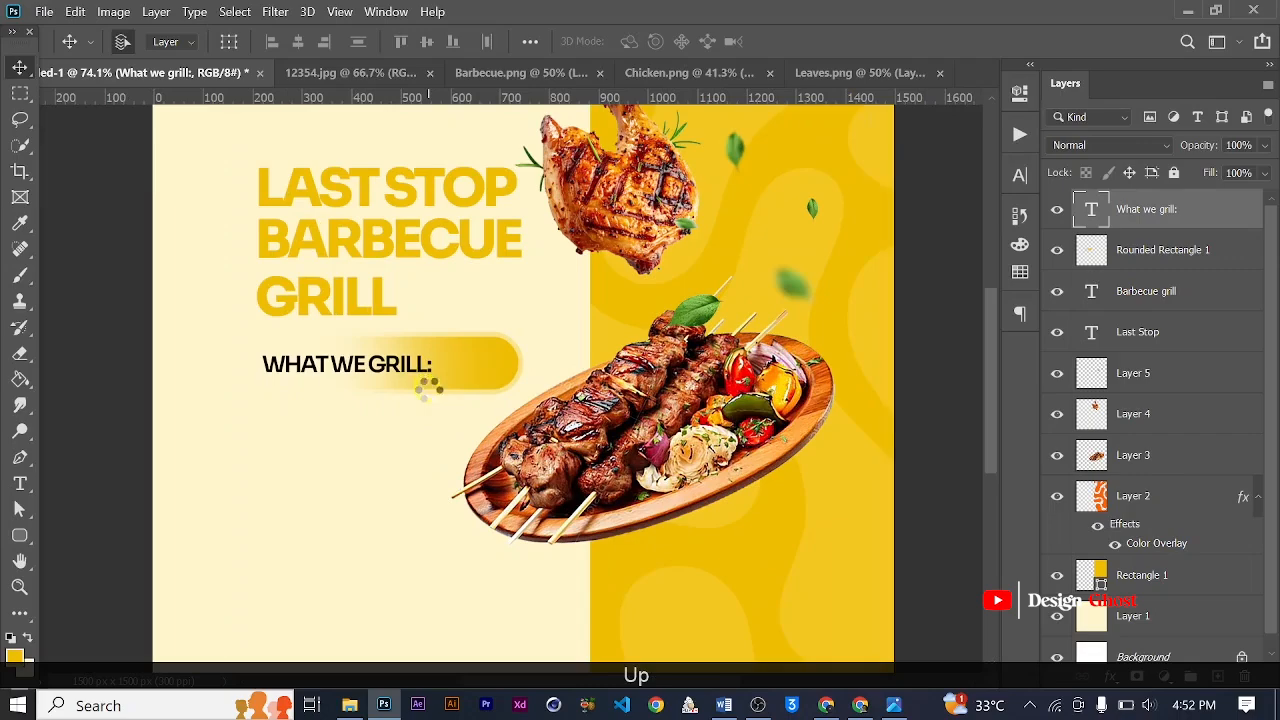
{"action": "key", "text": "Right"}
{"action": "key", "text": "Down"}
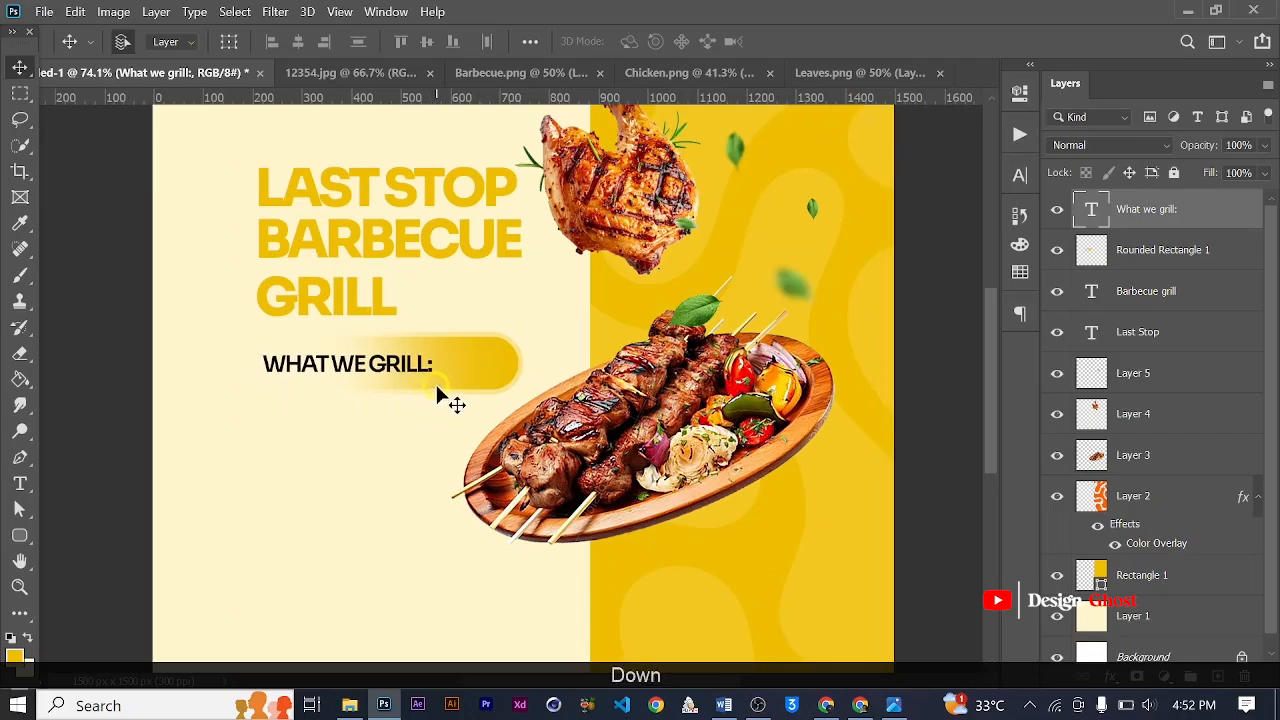
Set the "What we grill:" text's tracking to 0 and its weight to Bold
{"action": "left_click", "coordinate": [1023, 175]}
{"action": "left_click", "coordinate": [986, 248]}
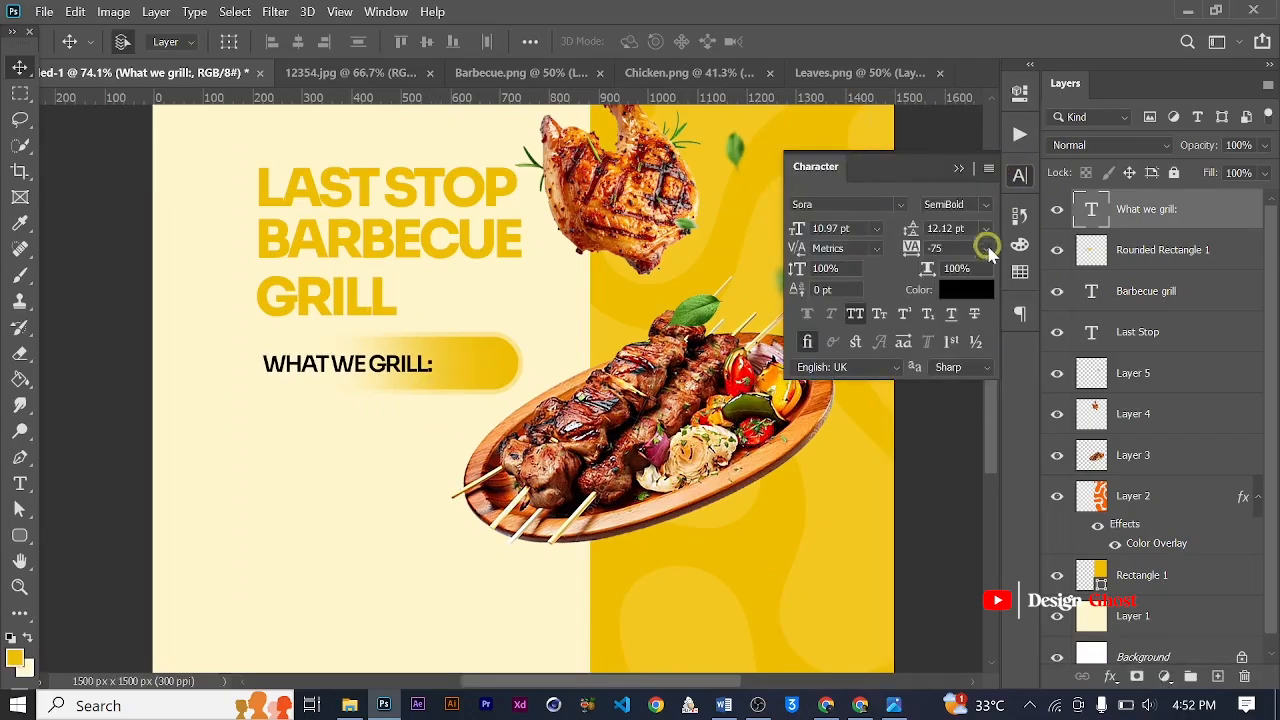
{"action": "left_click", "coordinate": [968, 412]}
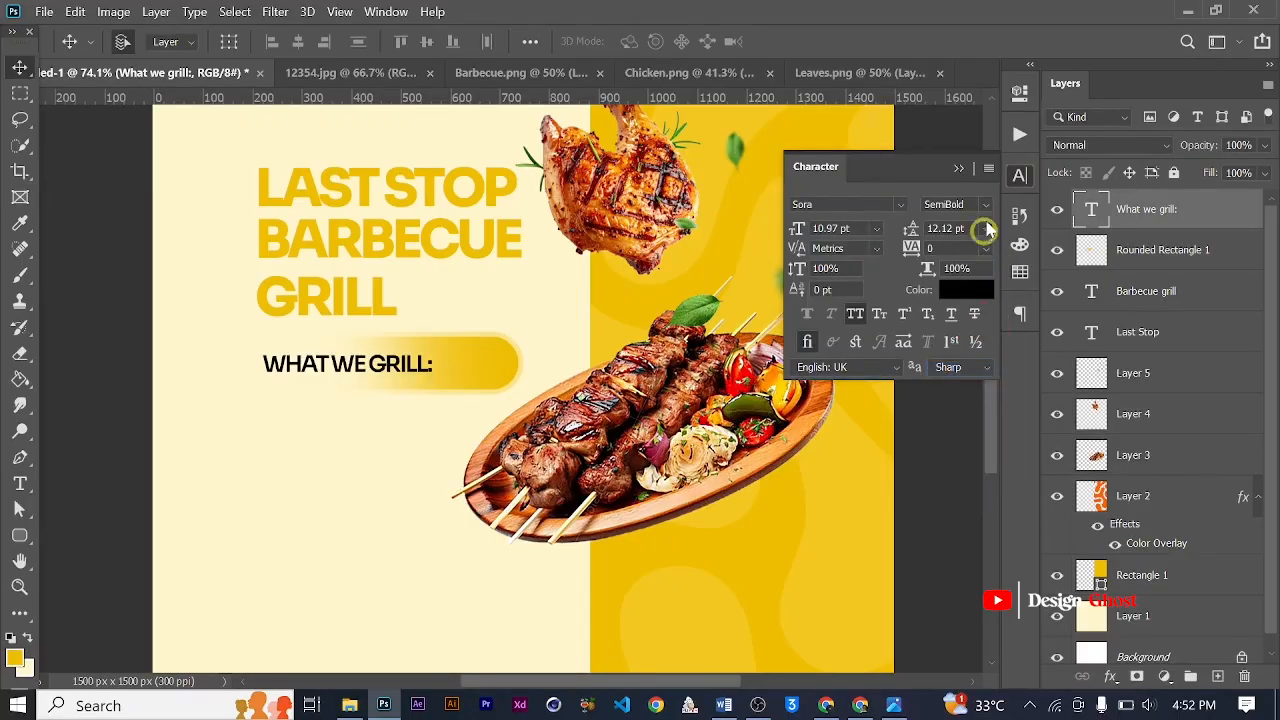
{"action": "left_click", "coordinate": [985, 204]}
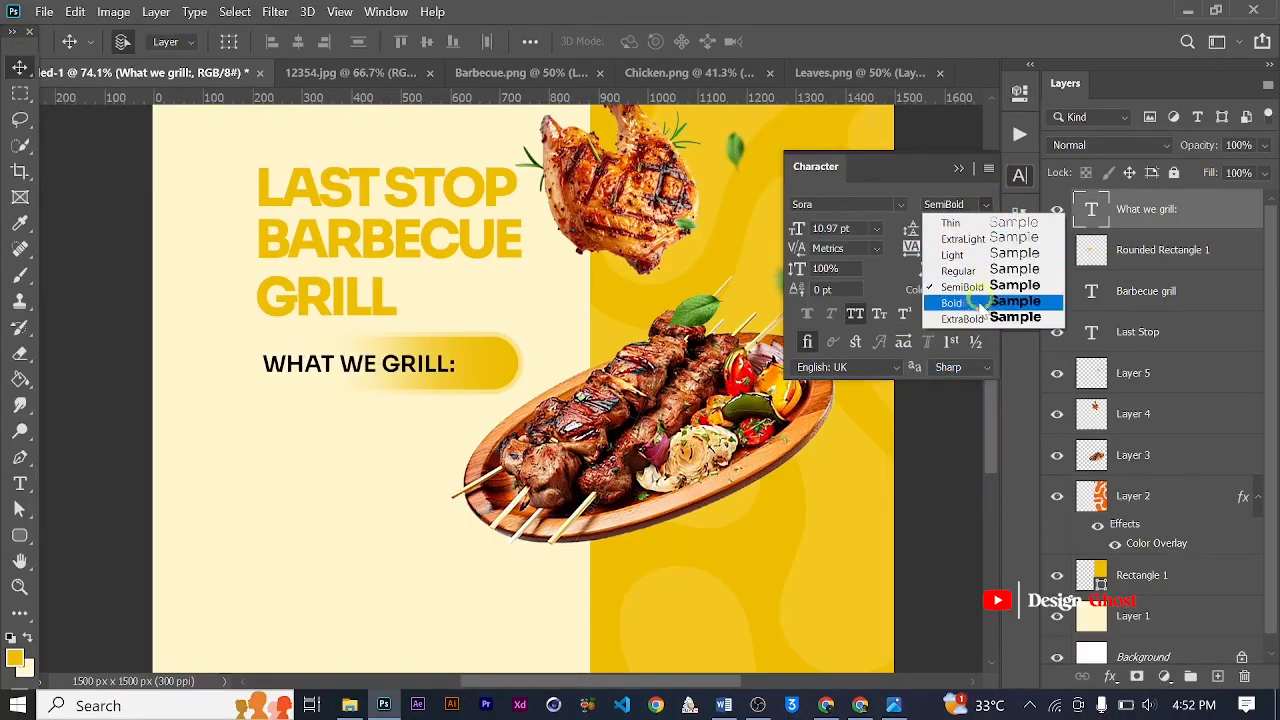
{"action": "left_click", "coordinate": [958, 302]}
{"action": "left_click", "coordinate": [960, 172]}
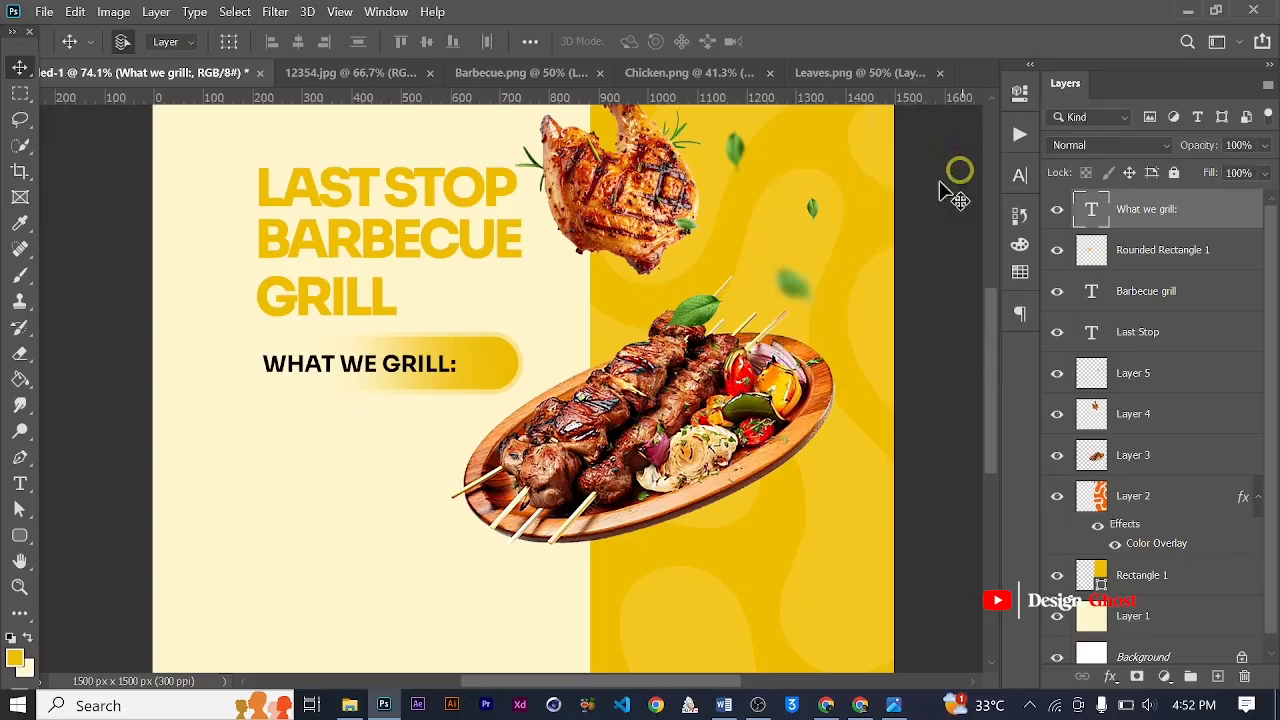
Scale the "What we grill:" text down slightly and fine-tune its vertical position on the yellow label
{"action": "scroll", "coordinate": [310, 310], "scroll_direction": "down", "scroll_amount": 1}
{"action": "key", "text": "ctrl"}
{"action": "key", "text": "ctrl+t"}
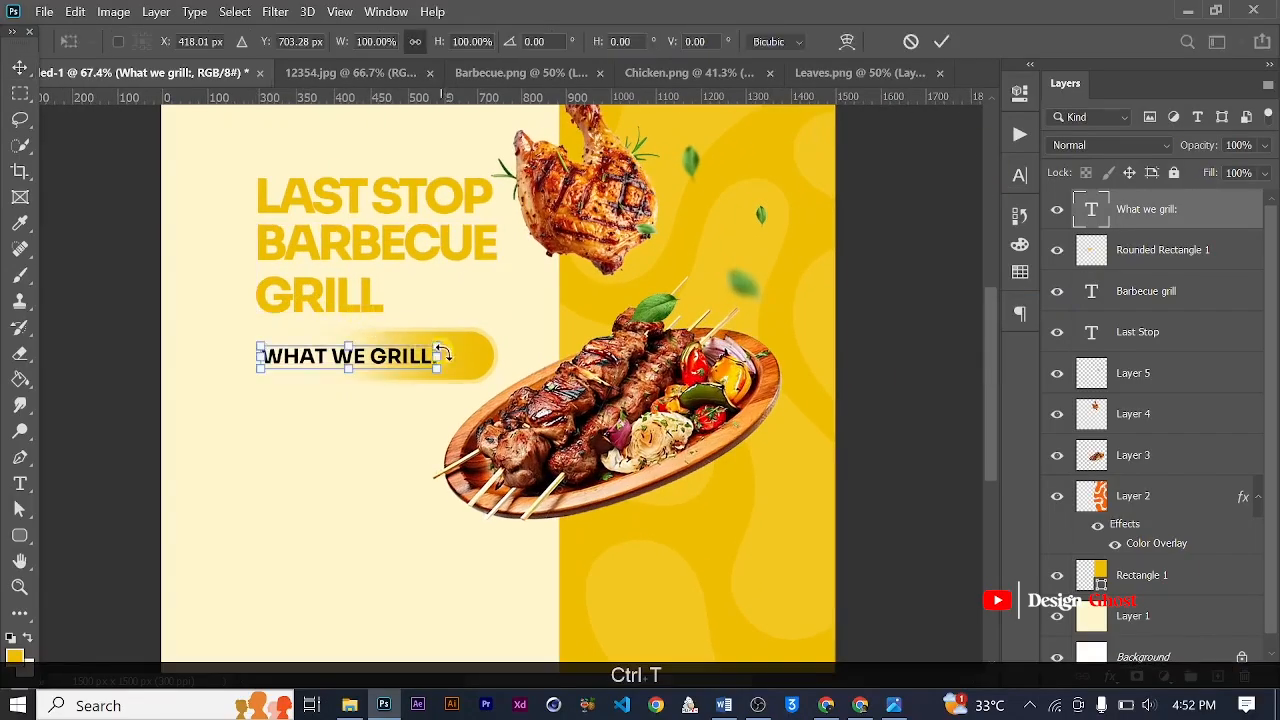
{"action": "scroll", "coordinate": [350, 312], "scroll_direction": "up", "scroll_amount": 2}
{"action": "left_click_drag", "start_coordinate": [487, 366], "coordinate": [461, 365]}
{"action": "key", "text": "Return"}
{"action": "key", "text": "Up"}
{"action": "key", "text": "Up"}
{"action": "key", "text": "Down"}
{"action": "key", "text": "Down"}
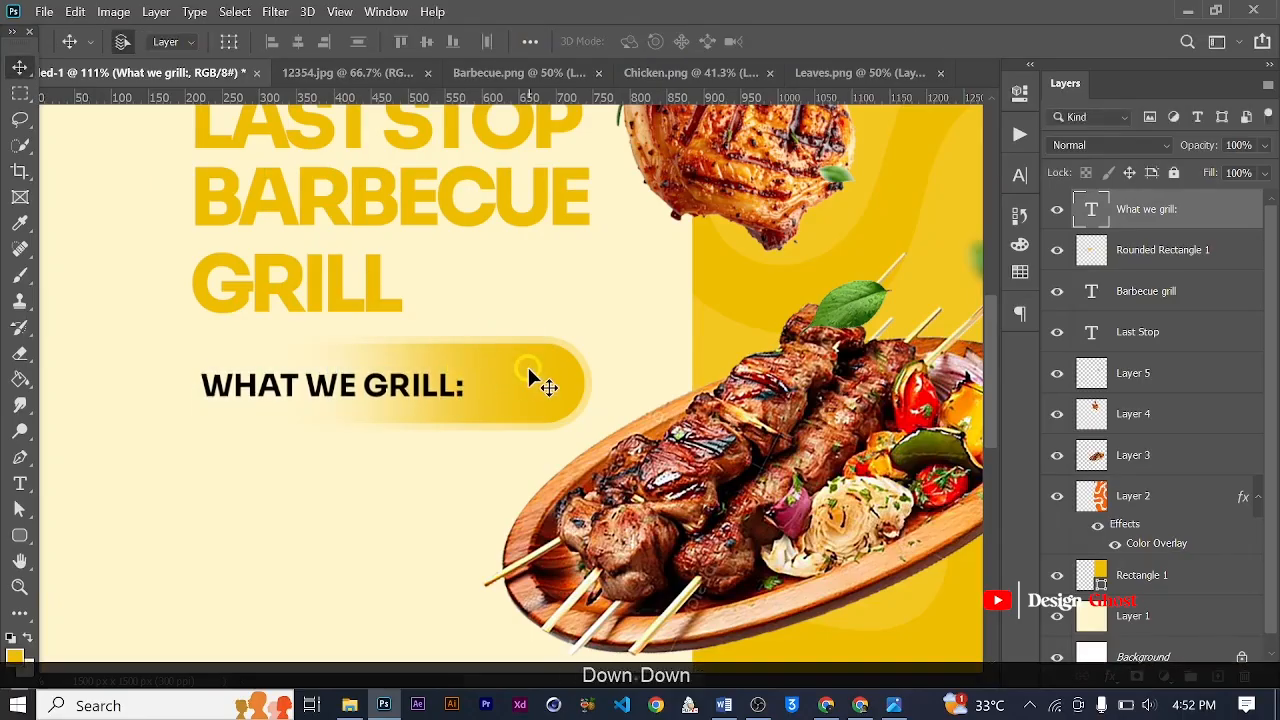
{"action": "key", "text": "Return"}
Select the skewer platter on Layer 3 and nudge it right, away from the text
{"action": "key", "text": "ctrl+0"}
{"action": "scroll", "coordinate": [469, 462], "scroll_direction": "up", "scroll_amount": 2}
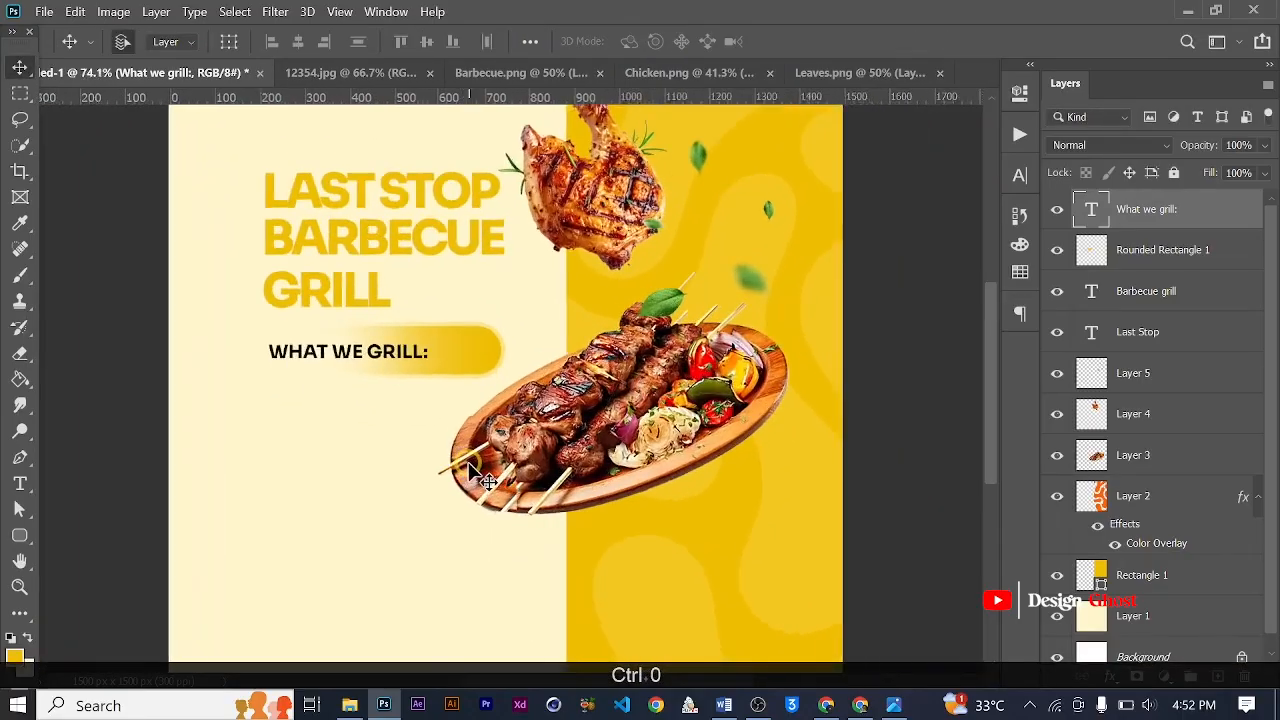
{"action": "scroll", "coordinate": [482, 468], "scroll_direction": "down", "scroll_amount": 1}
{"action": "left_click", "coordinate": [599, 454], "text": "ctrl"}
{"action": "right_click", "coordinate": [599, 456]}
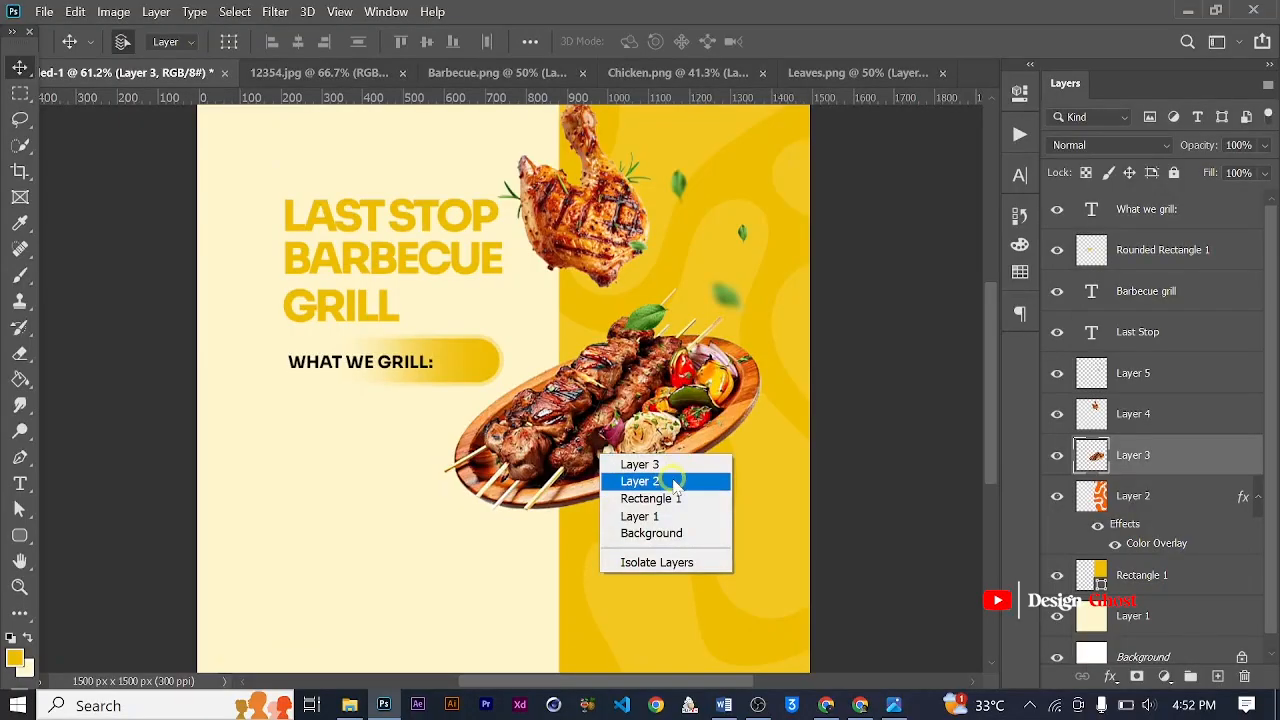
{"action": "left_click", "coordinate": [665, 461]}
{"action": "key", "text": "Right"}
{"action": "scroll", "coordinate": [679, 478], "scroll_direction": "down", "scroll_amount": 1}
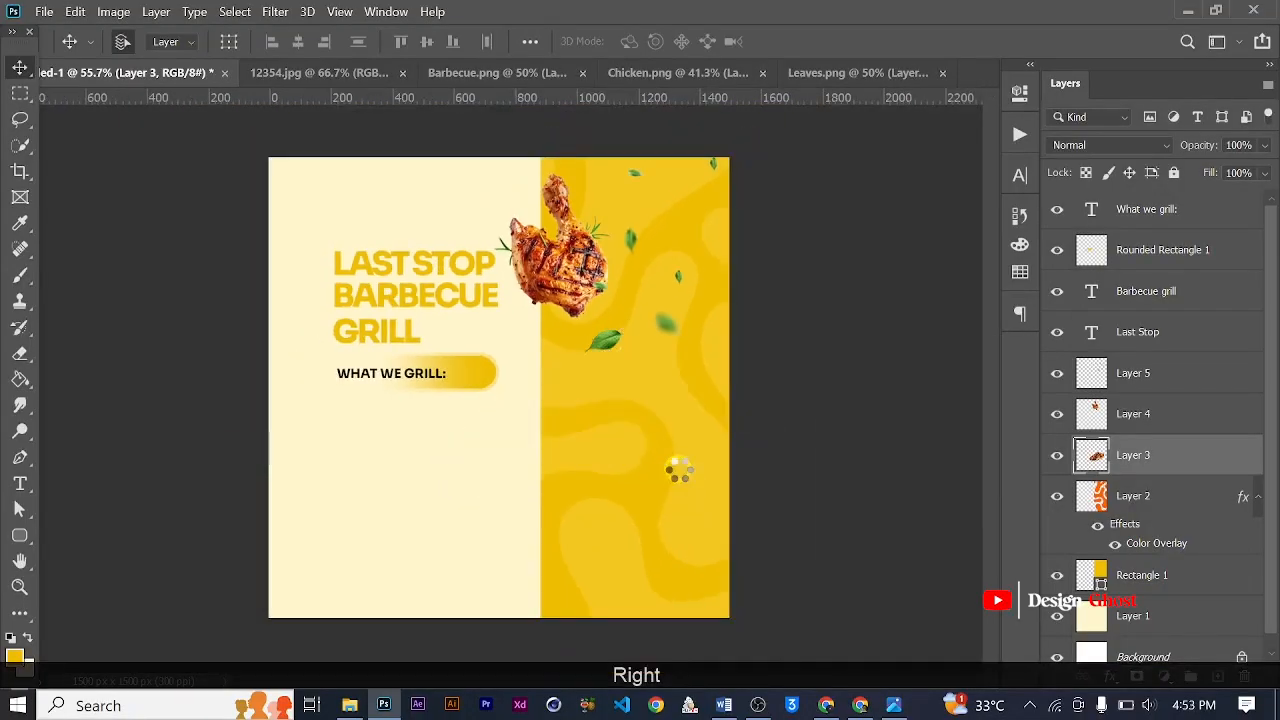
{"action": "key", "text": "Right"}
{"action": "key", "text": "Right"}
{"action": "key", "text": "Right"}
{"action": "key", "text": "Right"}
{"action": "key", "text": "Right"}
{"action": "key", "text": "Right"}
{"action": "key", "text": "Right"}
{"action": "key", "text": "Right"}
{"action": "key", "text": "Right"}
{"action": "key", "text": "Right"}
{"action": "key", "text": "Right"}
{"action": "key", "text": "Right"}
{"action": "key", "text": "Right"}
{"action": "key", "text": "Right"}
{"action": "key", "text": "Right"}
{"action": "key", "text": "Right"}
{"action": "key", "text": "Right"}
{"action": "key", "text": "Right"}
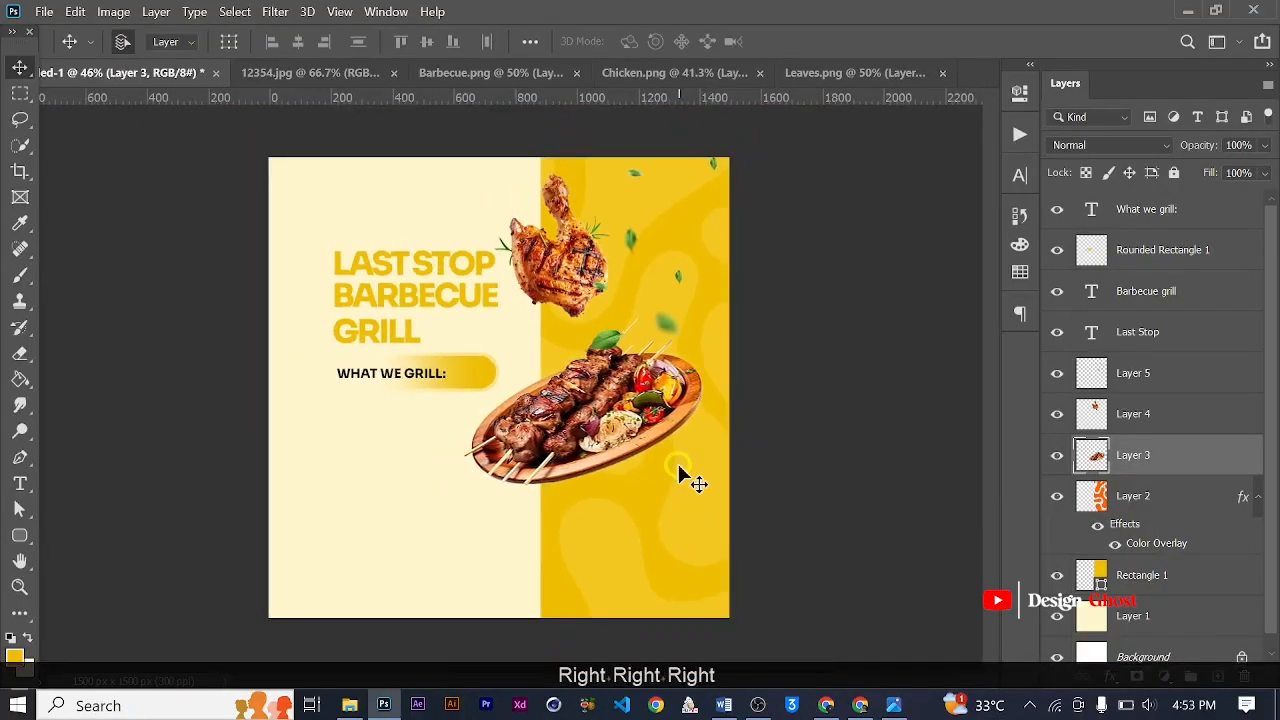
{"action": "key", "text": "Return"}
{"action": "key", "text": "ctrl+0"}
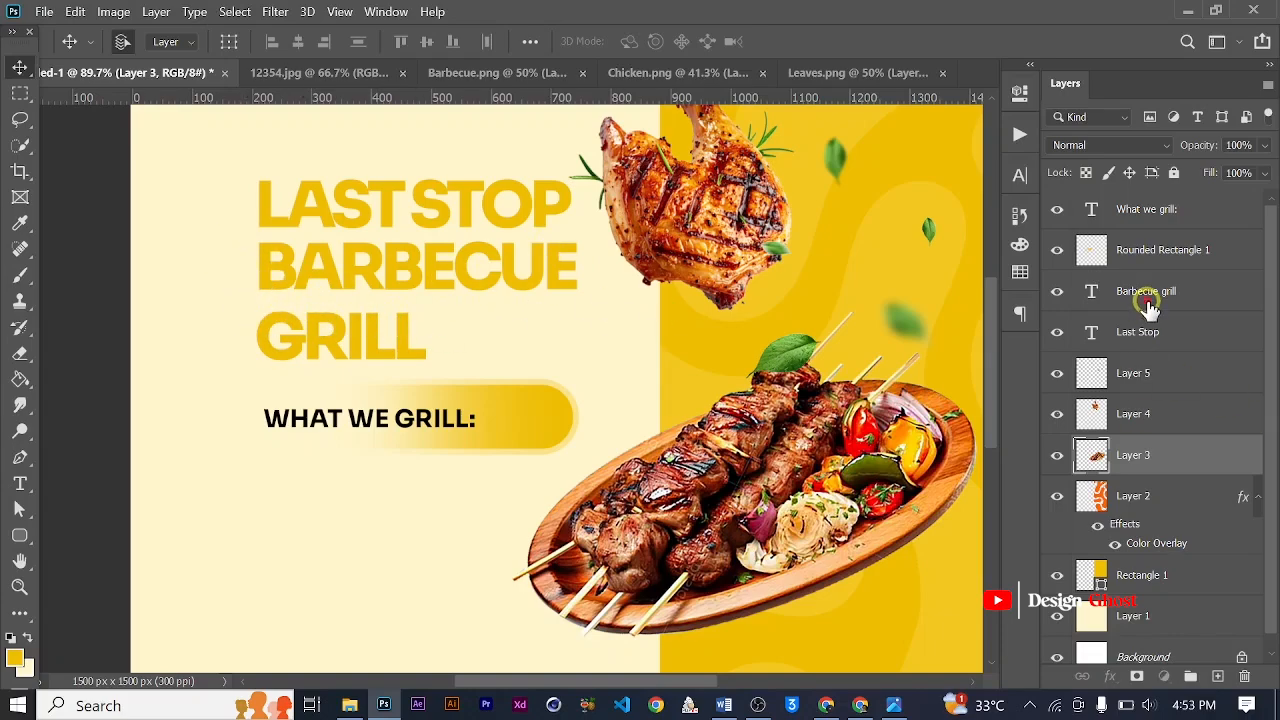
Set the leading of the "Barbecue grill" title text to 25 pt
{"action": "left_click", "coordinate": [1013, 177]}
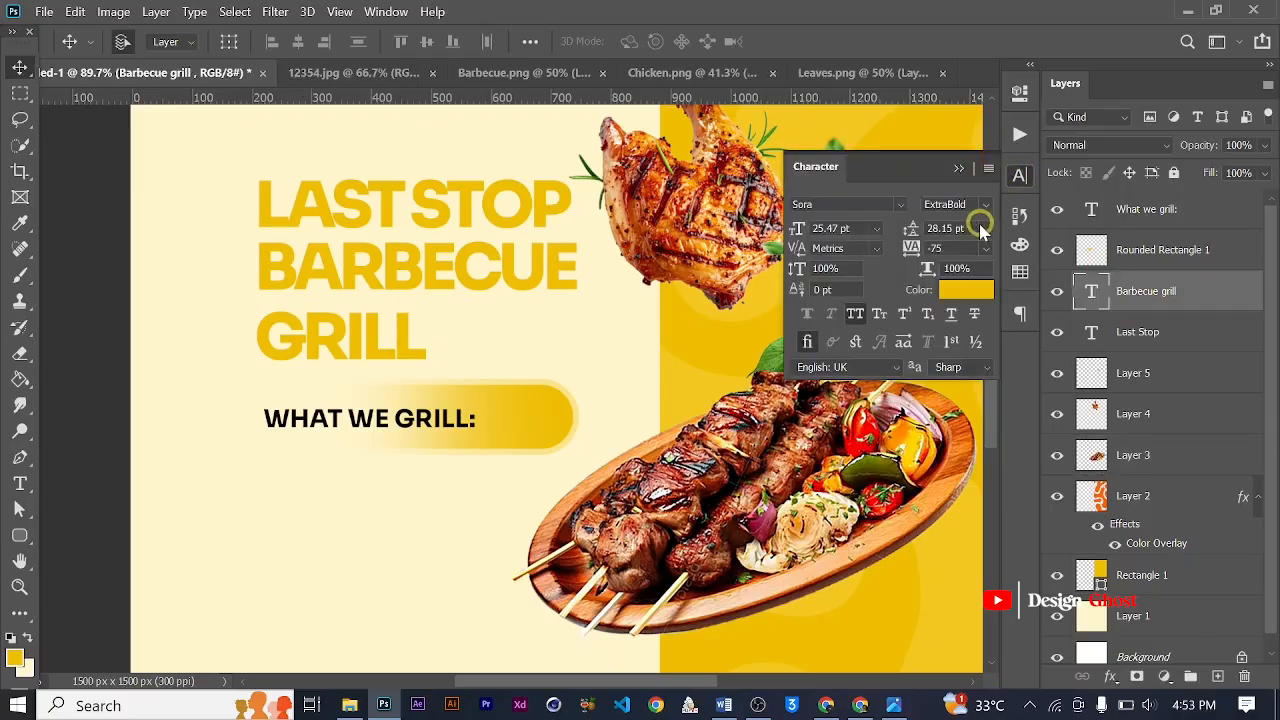
{"action": "type", "text": "25"}
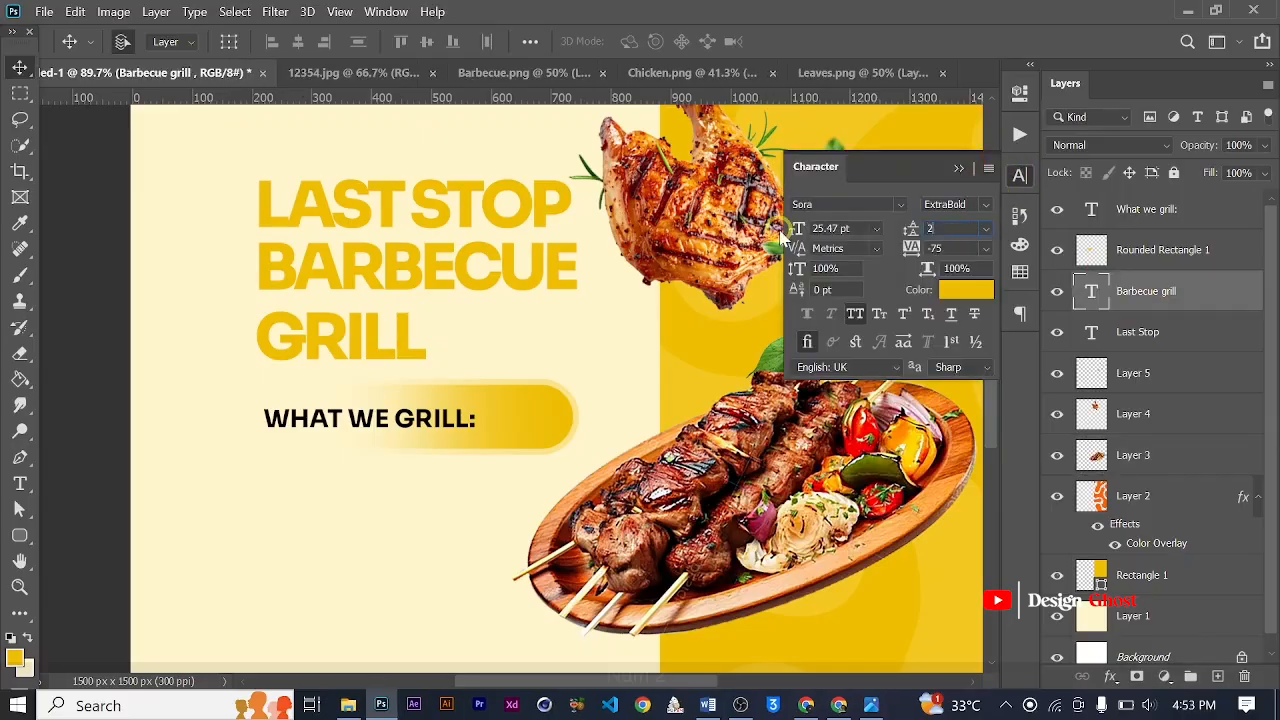
{"action": "key", "text": "Return"}
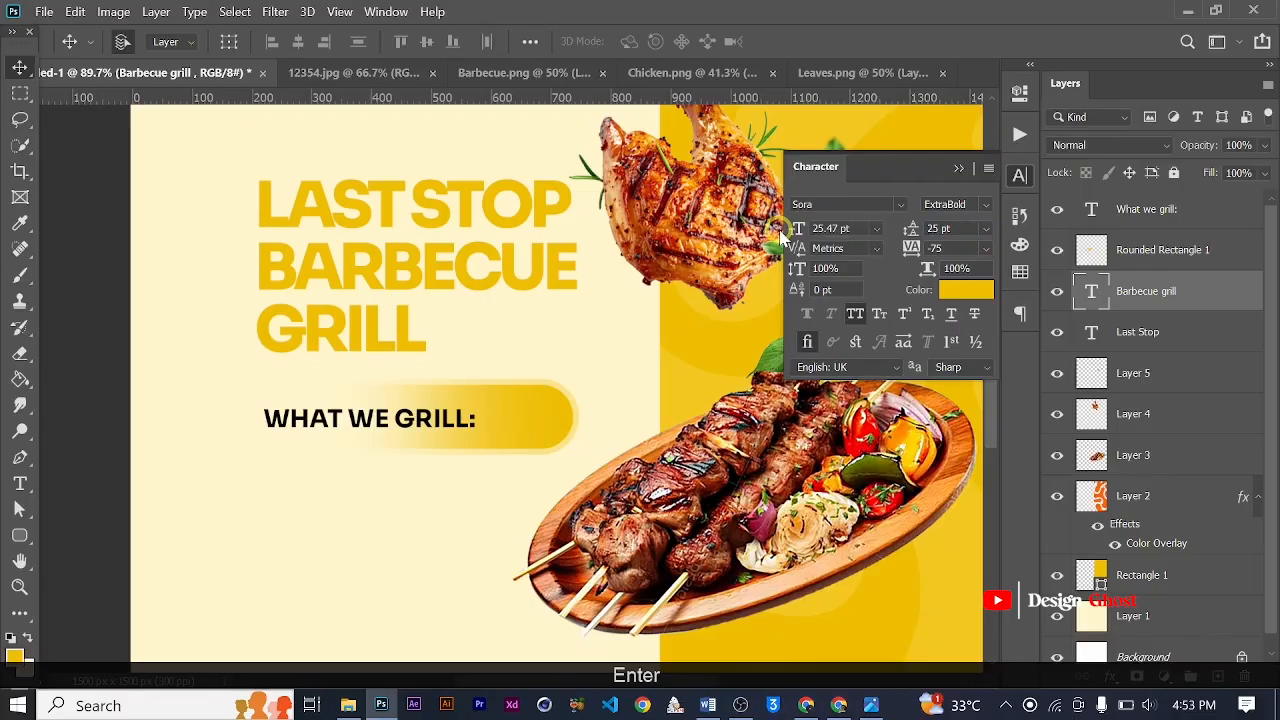
{"action": "left_click", "coordinate": [950, 168]}
Select the "What we grill:" text and Rounded Rectangle 1 together and nudge them up closer to the title
{"action": "left_click", "coordinate": [1176, 284]}
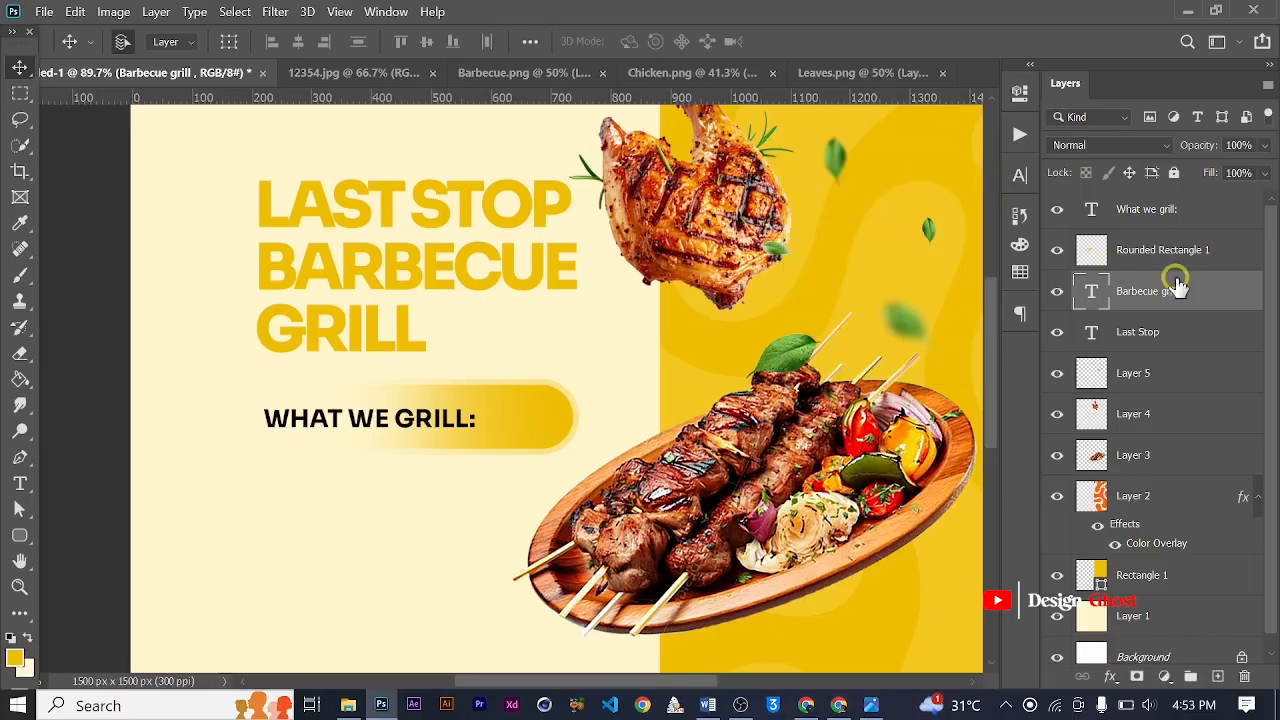
{"action": "left_click", "coordinate": [1148, 255]}
{"action": "left_click", "coordinate": [1150, 215], "text": "ctrl"}
{"action": "key", "text": "Up"}
{"action": "key", "text": "Up"}
{"action": "key", "text": "Up"}
{"action": "key", "text": "Up"}
{"action": "key", "text": "Up"}
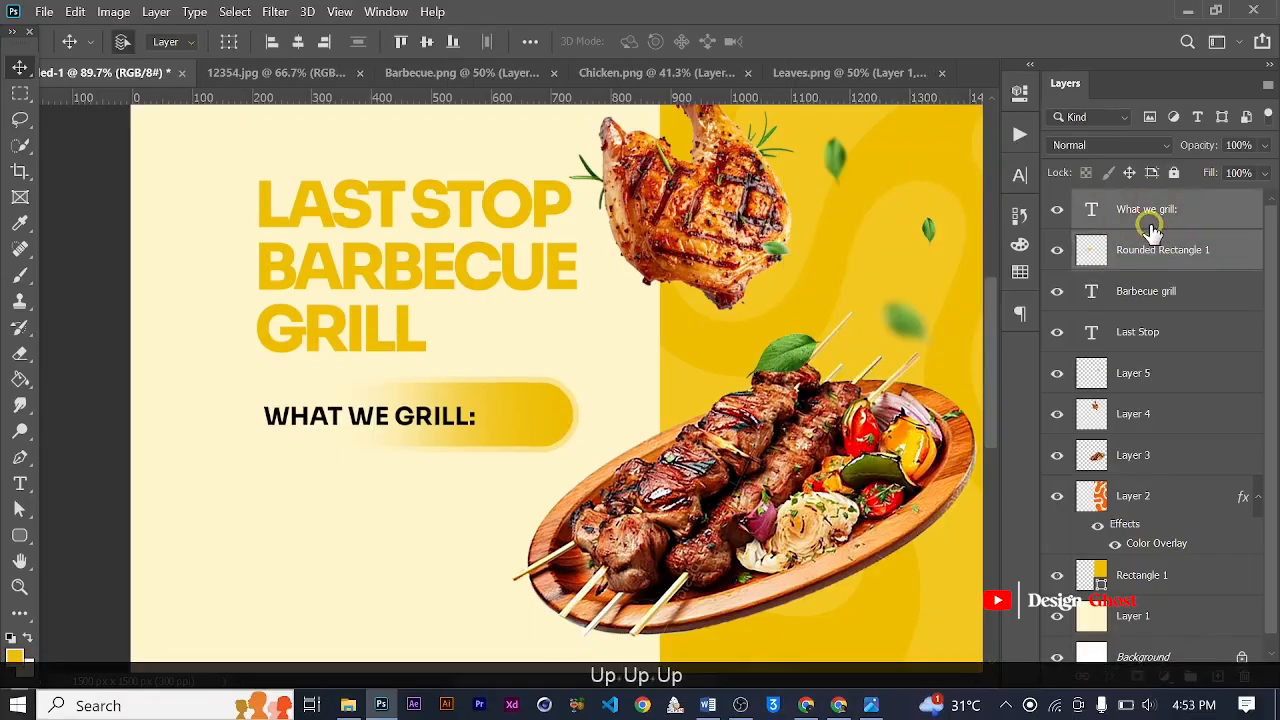
{"action": "key", "text": "ctrl+0"}
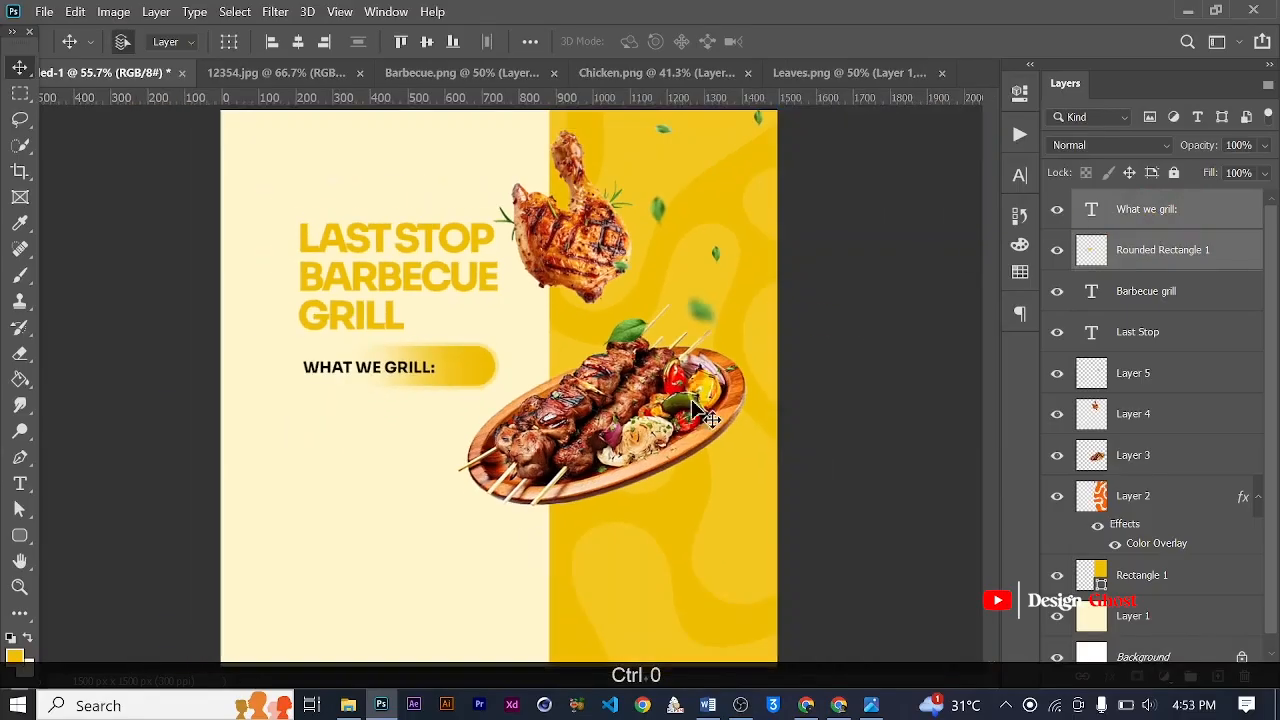
Switch to the Word document and copy the lines Fish, Pork, Beef, Lamp and Sheep
{"action": "left_click", "coordinate": [707, 705]}
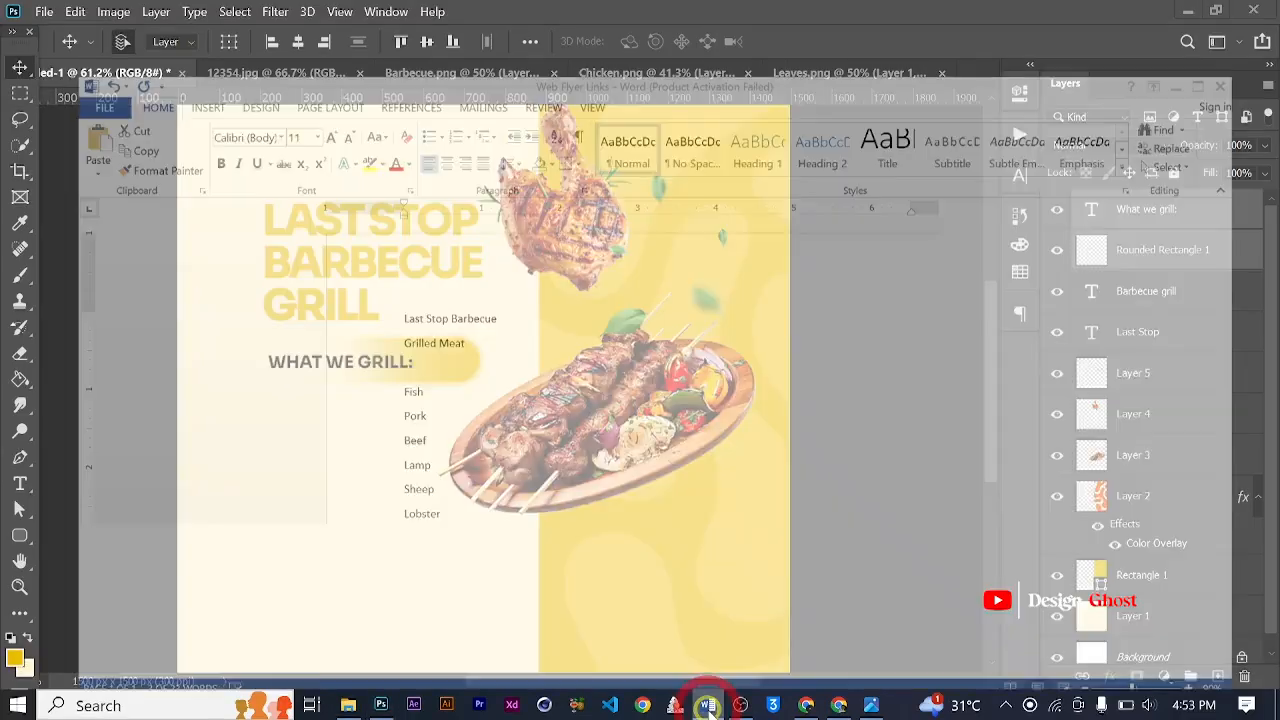
{"action": "left_click", "coordinate": [707, 705]}
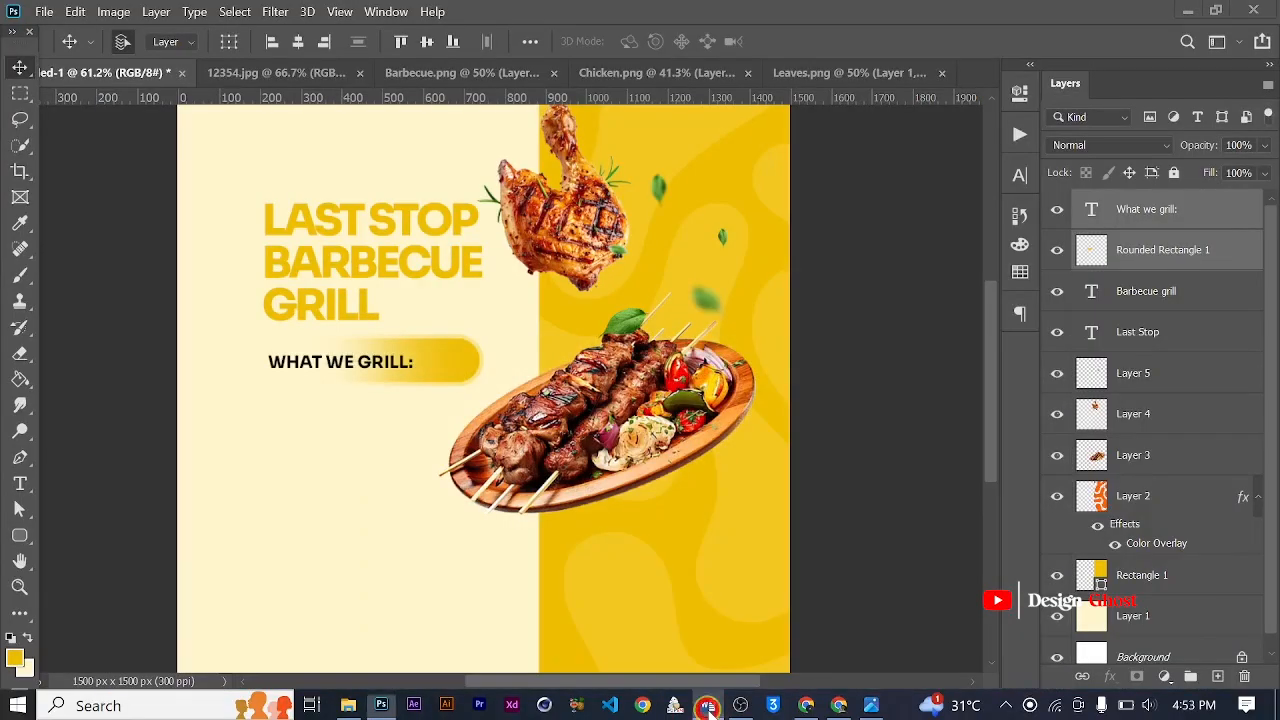
{"action": "left_click", "coordinate": [707, 705]}
{"action": "left_click_drag", "start_coordinate": [358, 336], "coordinate": [411, 418]}
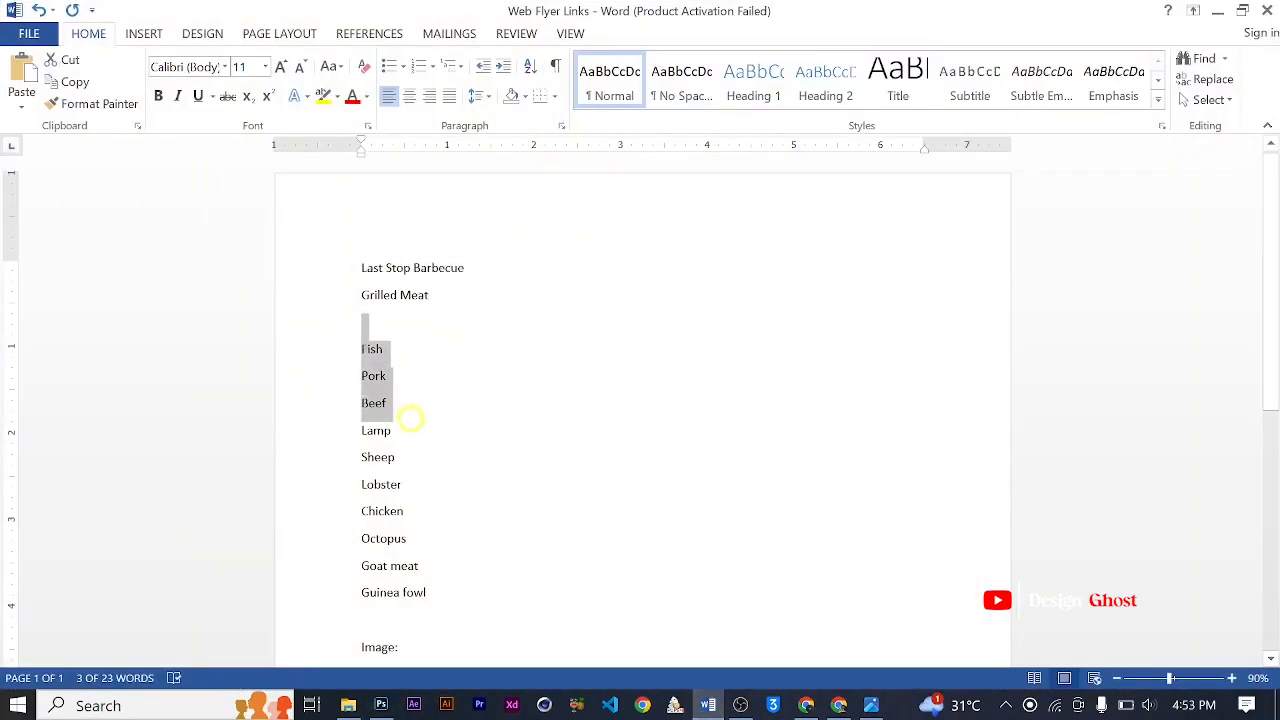
{"action": "left_click", "coordinate": [362, 343]}
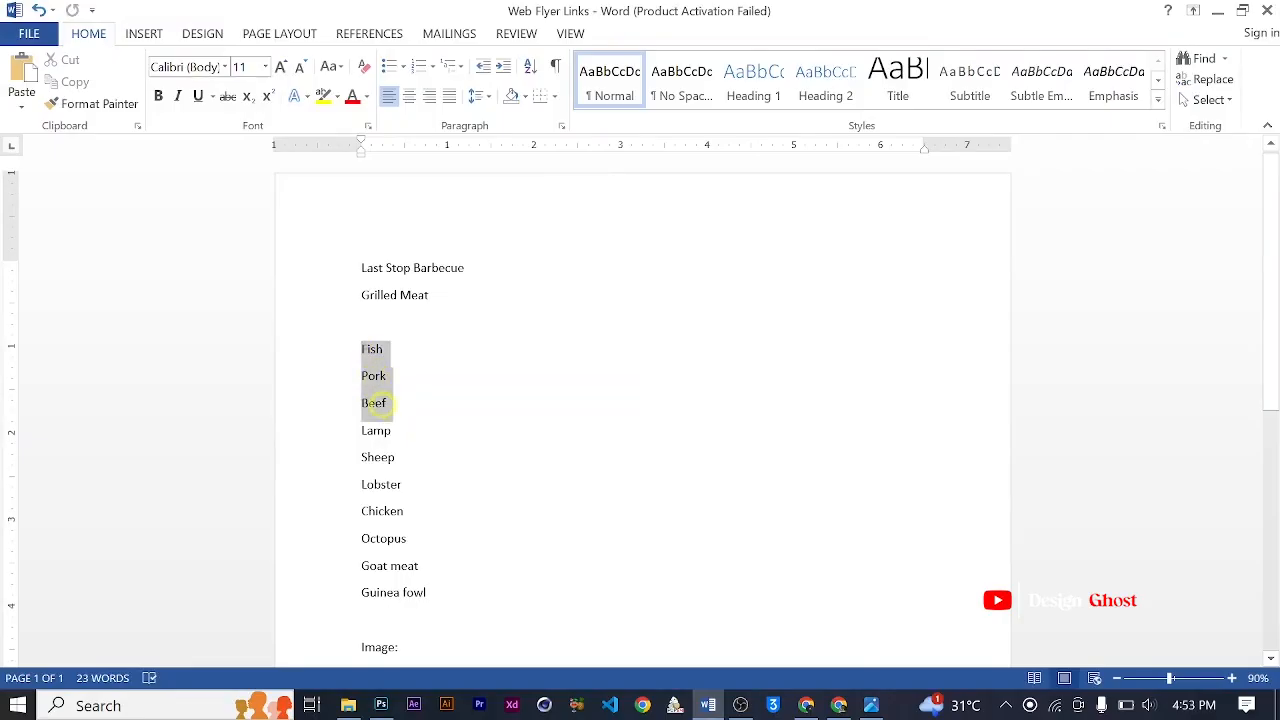
{"action": "left_click_drag", "start_coordinate": [396, 456], "coordinate": [398, 455]}
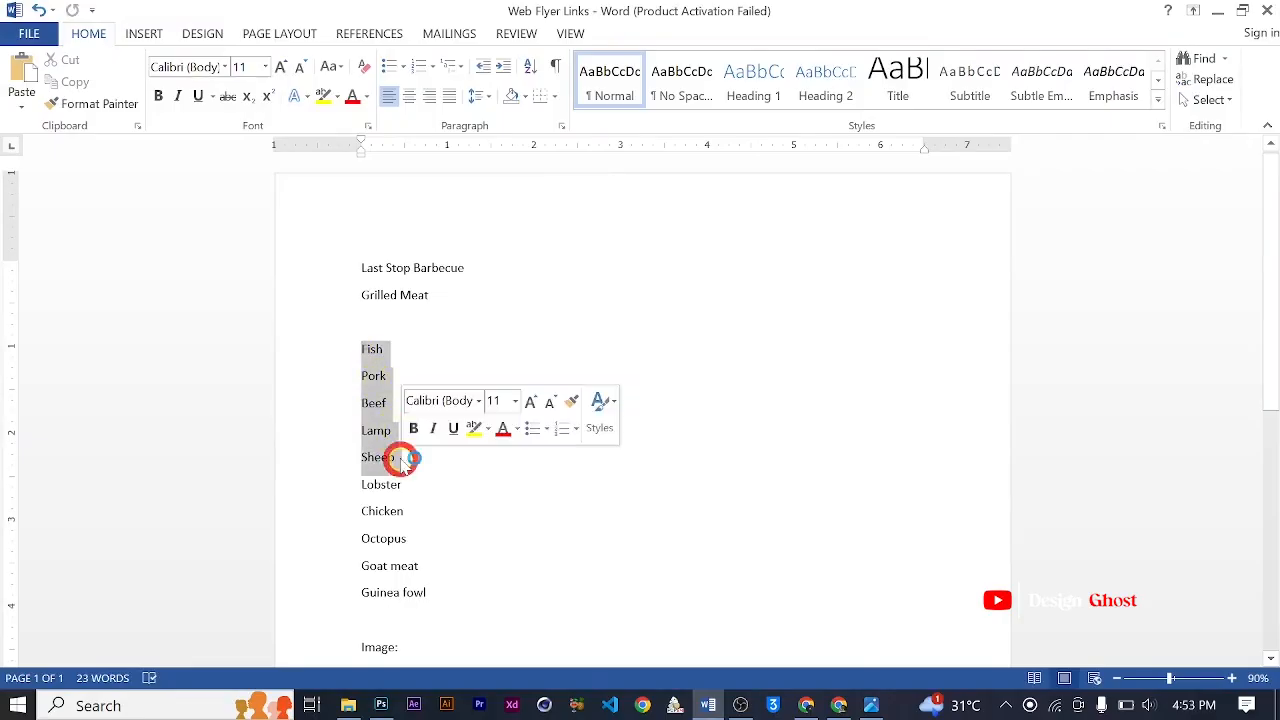
{"action": "right_click", "coordinate": [395, 418]}
{"action": "left_click", "coordinate": [428, 157]}
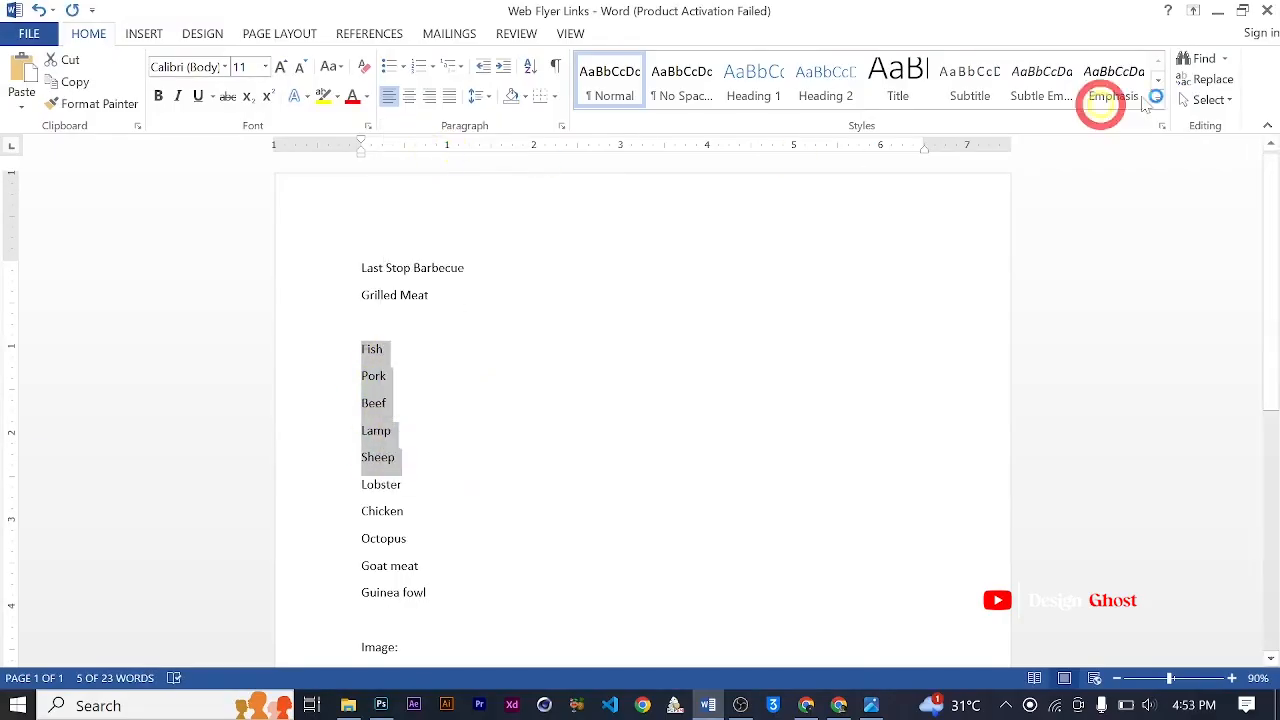
Return to Photoshop and duplicate the "What we grill:" text straight down below the yellow label
{"action": "left_click", "coordinate": [1217, 12]}
{"action": "scroll", "coordinate": [300, 380], "scroll_direction": "up", "scroll_amount": 2}
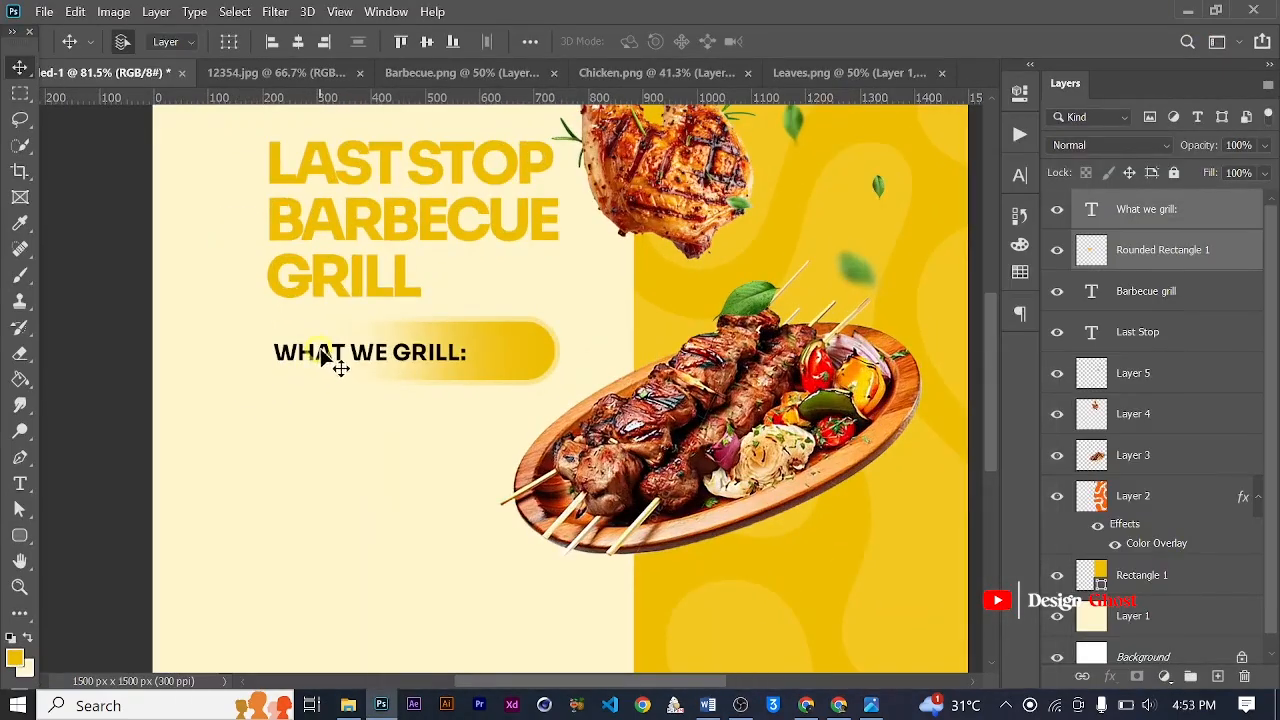
{"action": "right_click", "coordinate": [342, 362]}
{"action": "left_click", "coordinate": [405, 364]}
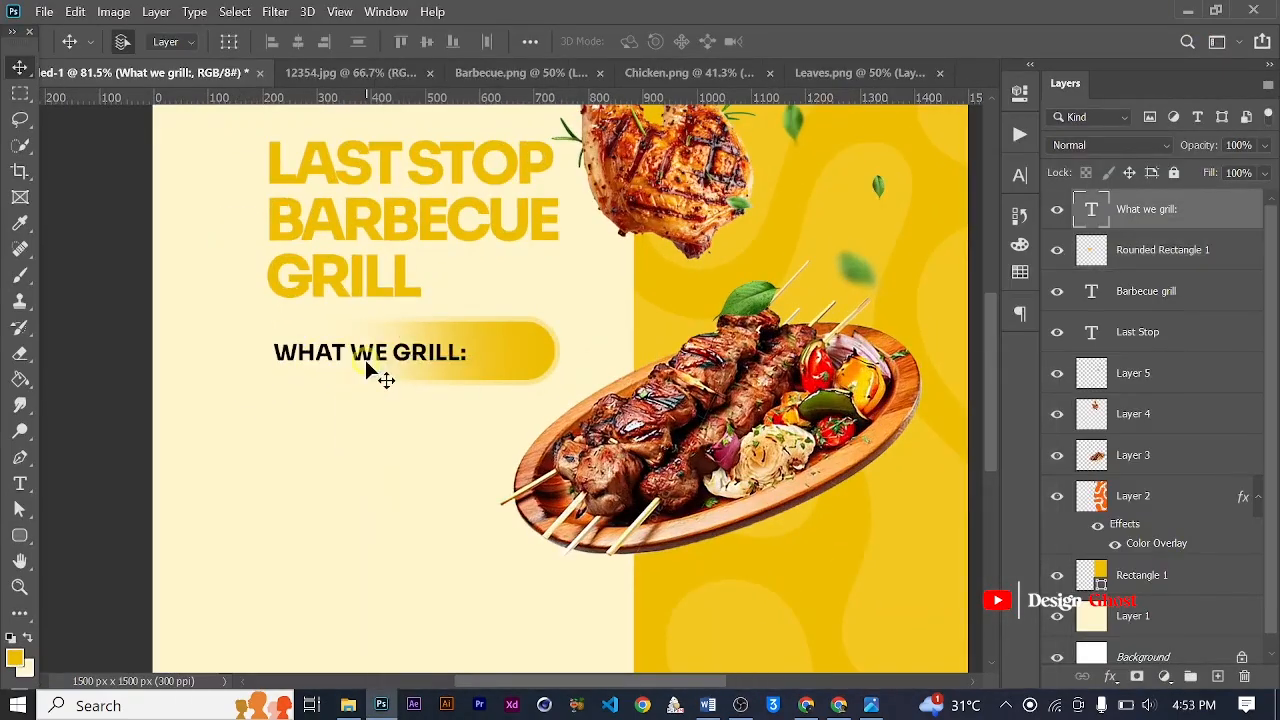
{"action": "key", "text": "alt"}
{"action": "left_click_drag", "start_coordinate": [367, 362], "coordinate": [352, 450]}
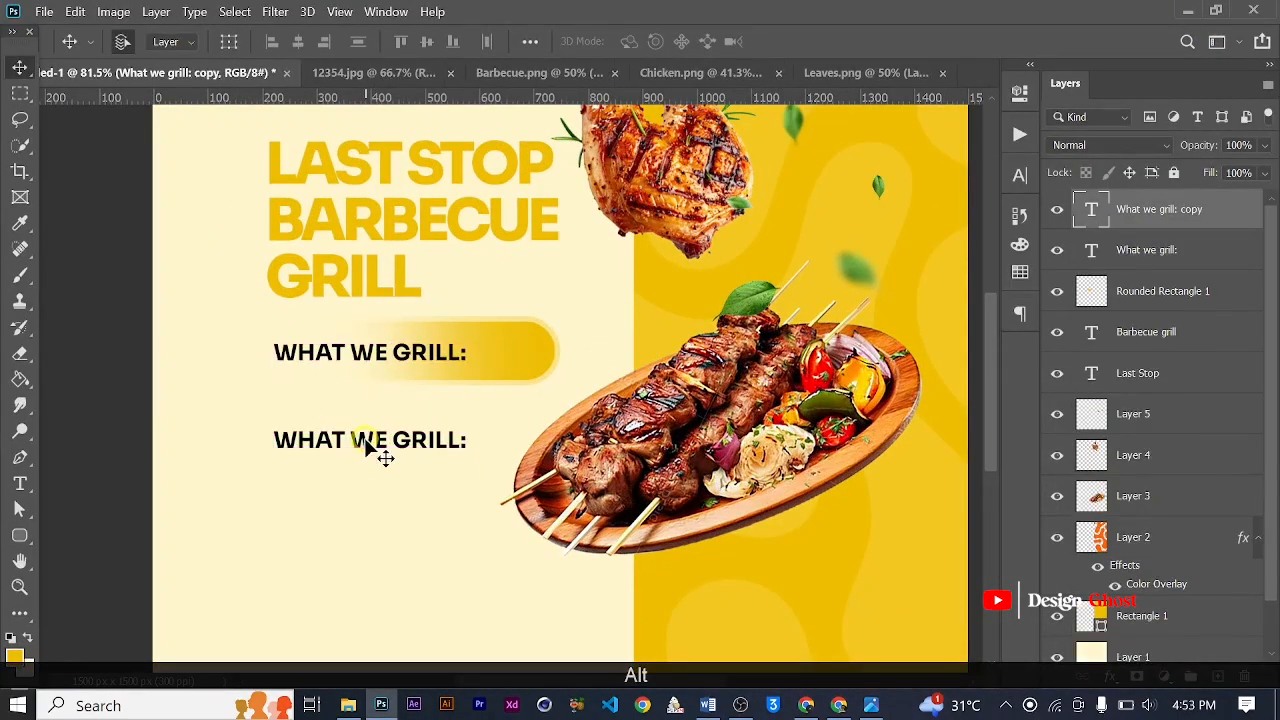
Replace the duplicated text with the copied list Fish, Pork, Beef, Lamp, Sheep
{"action": "left_click", "coordinate": [334, 439]}
{"action": "key", "text": "ctrl+a"}
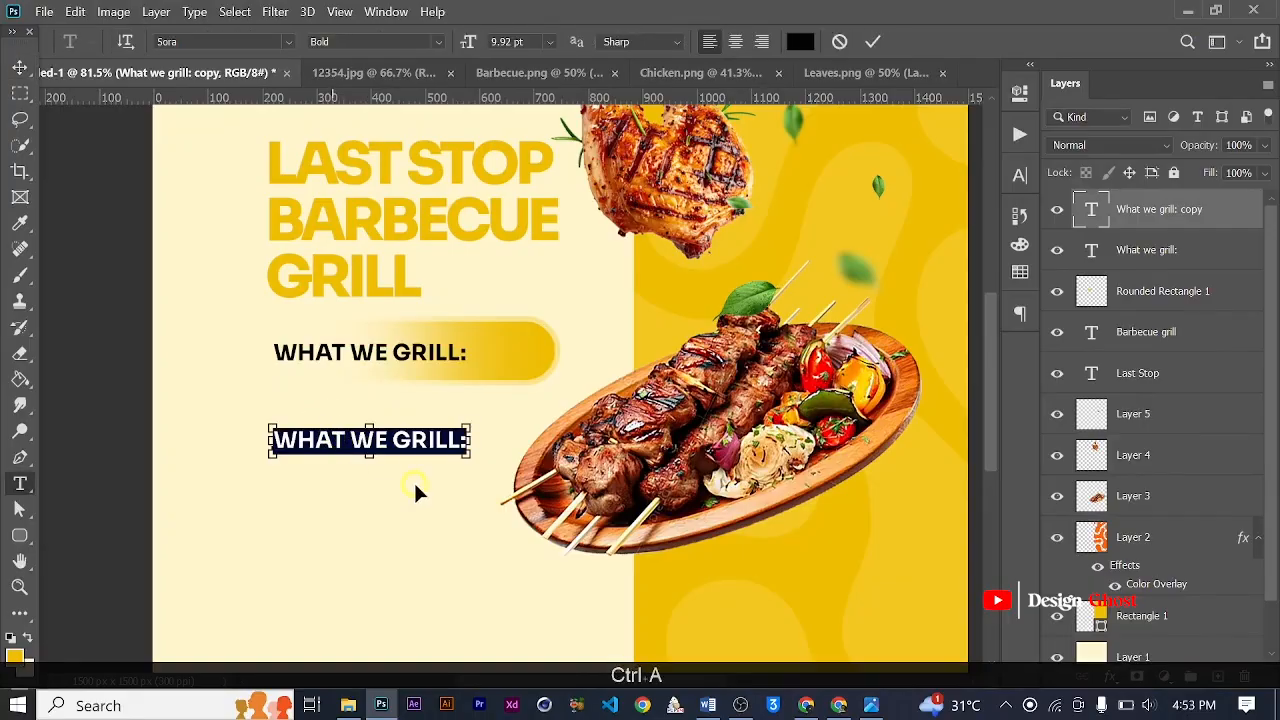
{"action": "key", "text": "ctrl+v"}
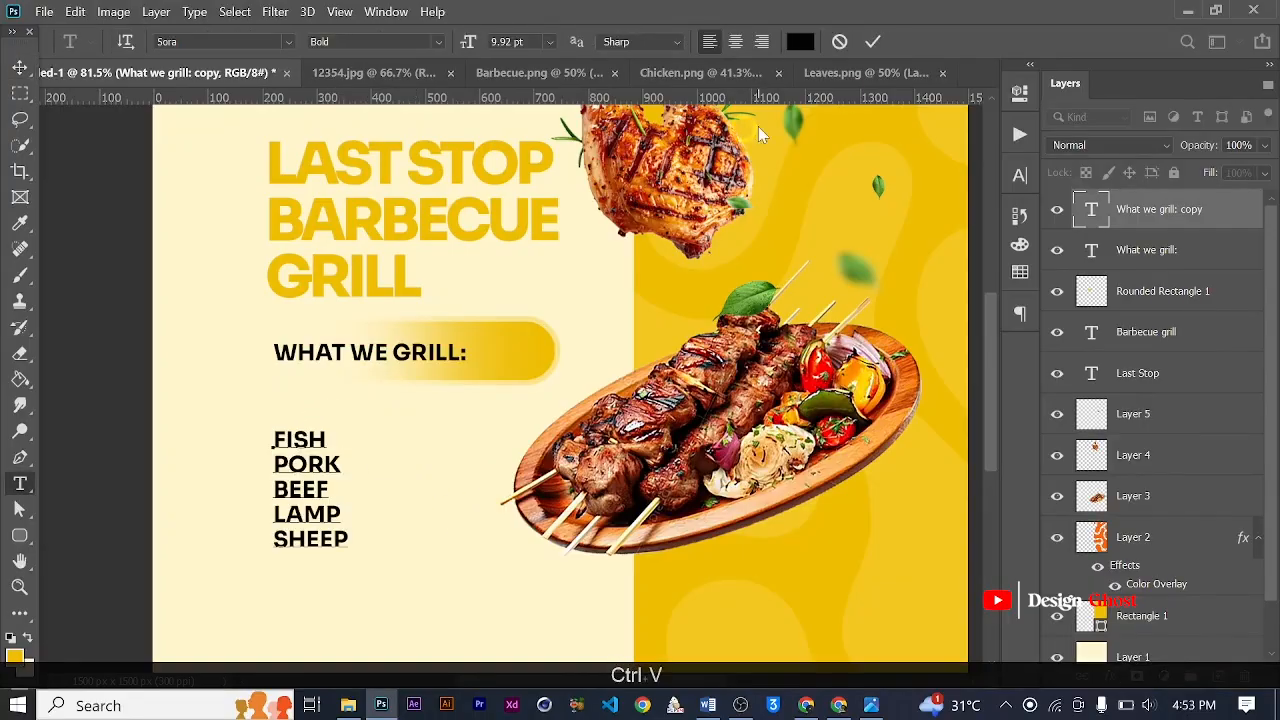
{"action": "left_click", "coordinate": [878, 46]}
{"action": "left_click", "coordinate": [19, 67]}
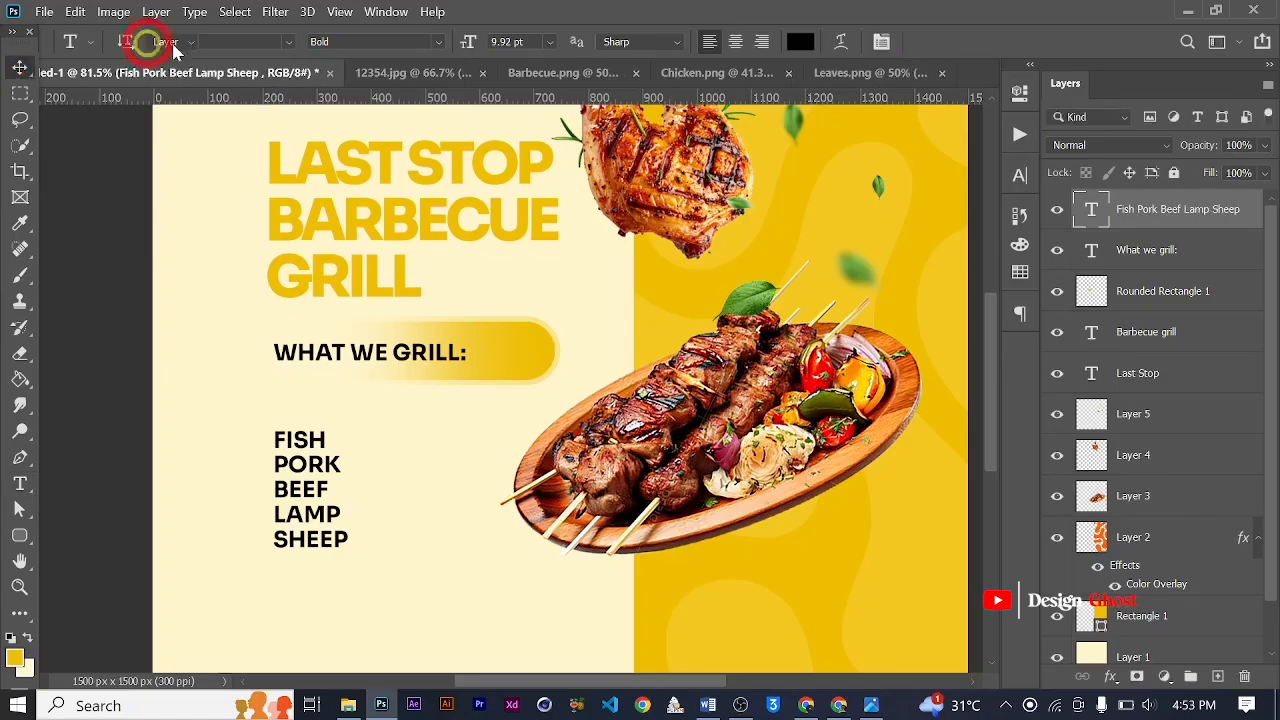
Scale the Fish to Sheep list down to a 7.55 pt text size, keeping it aligned under "What we grill:"
{"action": "scroll", "coordinate": [383, 447], "scroll_direction": "up", "scroll_amount": 2}
{"action": "key", "text": "ctrl+t"}
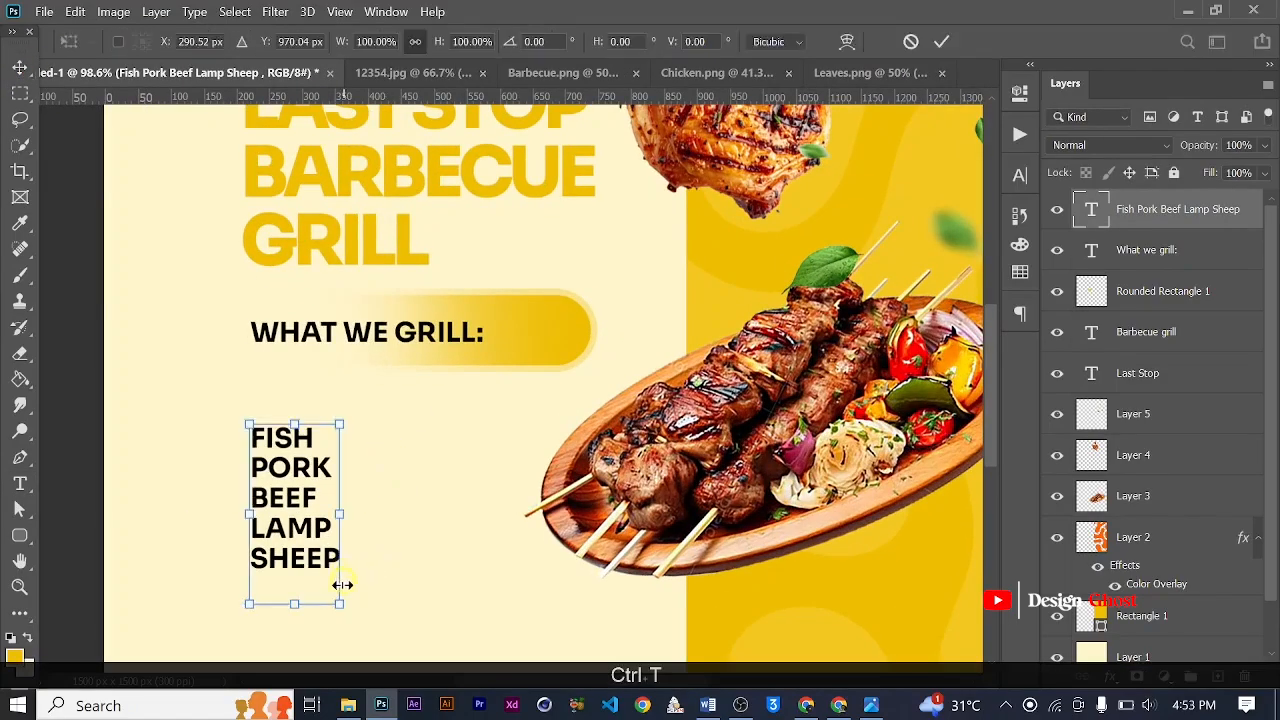
{"action": "left_click_drag", "start_coordinate": [331, 588], "coordinate": [320, 556]}
{"action": "key", "text": "Return"}
{"action": "key", "text": "ctrl+0"}
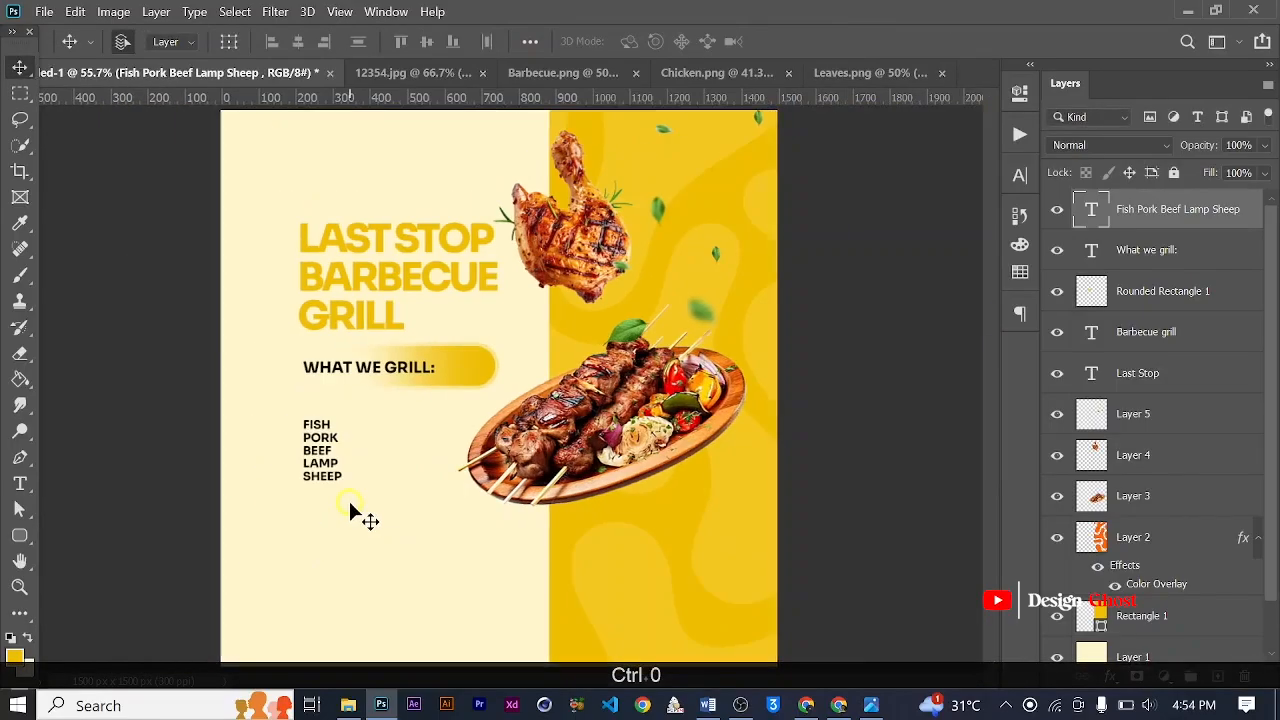
Set the leading of the Fish to Sheep list to 9 pt
{"action": "left_click", "coordinate": [1024, 174]}
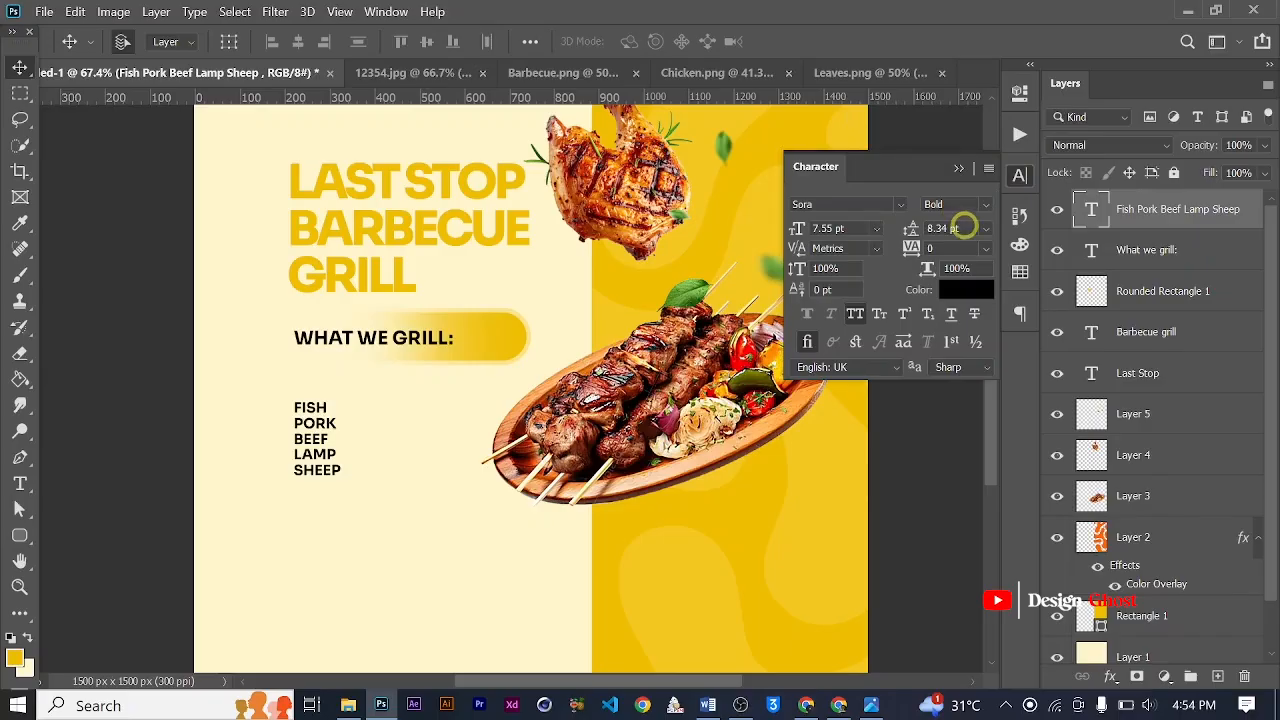
{"action": "left_click", "coordinate": [963, 228]}
{"action": "type", "text": "9"}
{"action": "key", "text": "KP_Enter"}
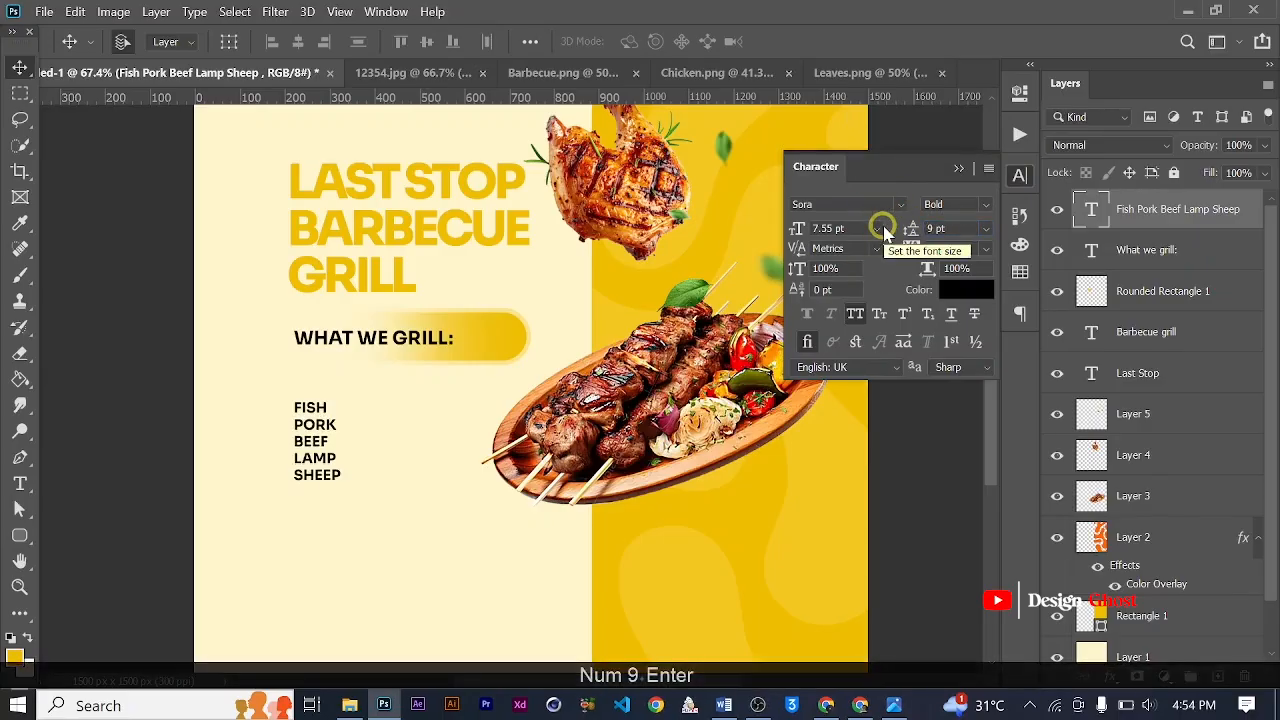
Add a dash and a space before Fish, Pork, Beef, Lamp and Sheep in the list
{"action": "scroll", "coordinate": [664, 378], "scroll_direction": "up", "scroll_amount": 1}
{"action": "scroll", "coordinate": [660, 378], "scroll_direction": "up", "scroll_amount": 1}
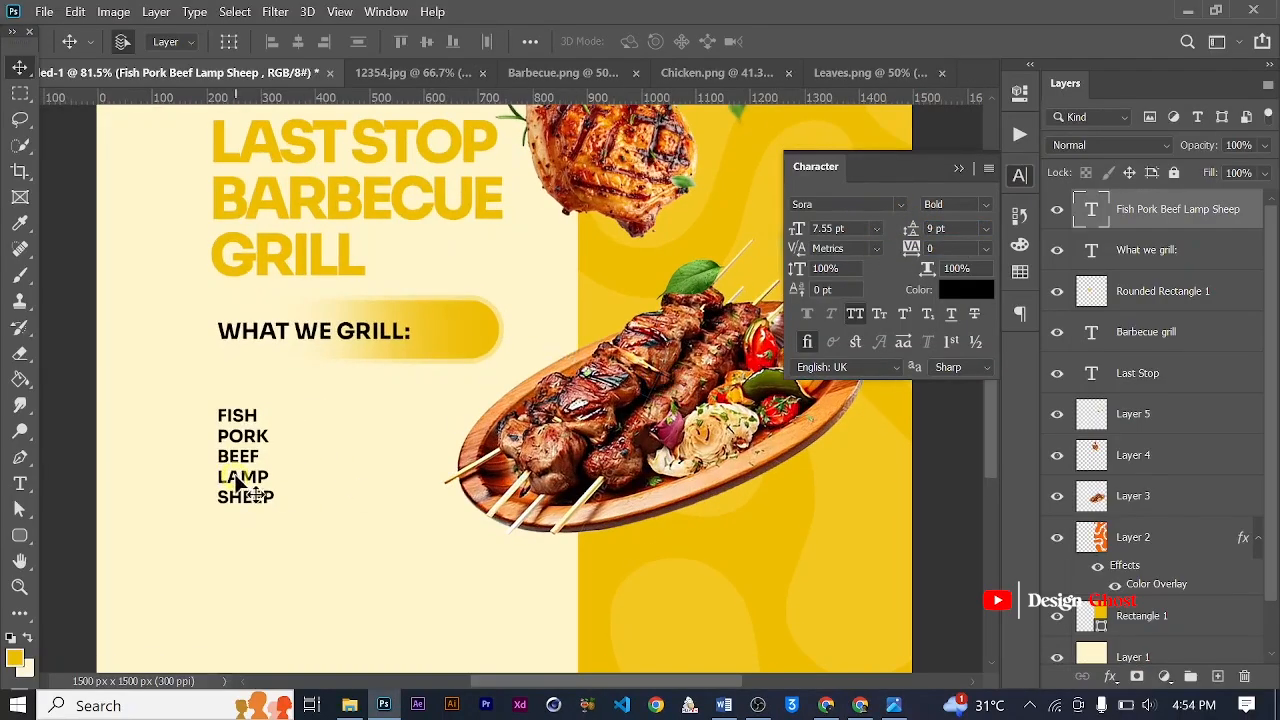
{"action": "scroll", "coordinate": [240, 483], "scroll_direction": "up", "scroll_amount": 5}
{"action": "key", "text": "t"}
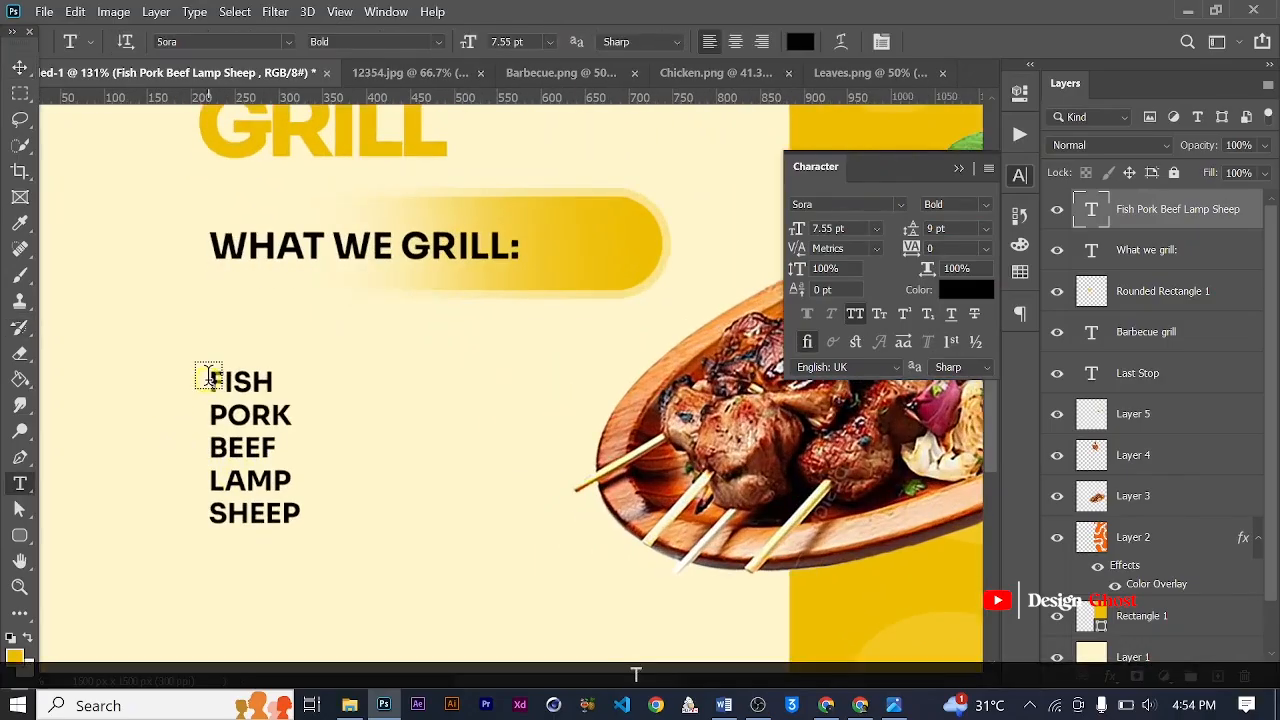
{"action": "left_click", "coordinate": [213, 380]}
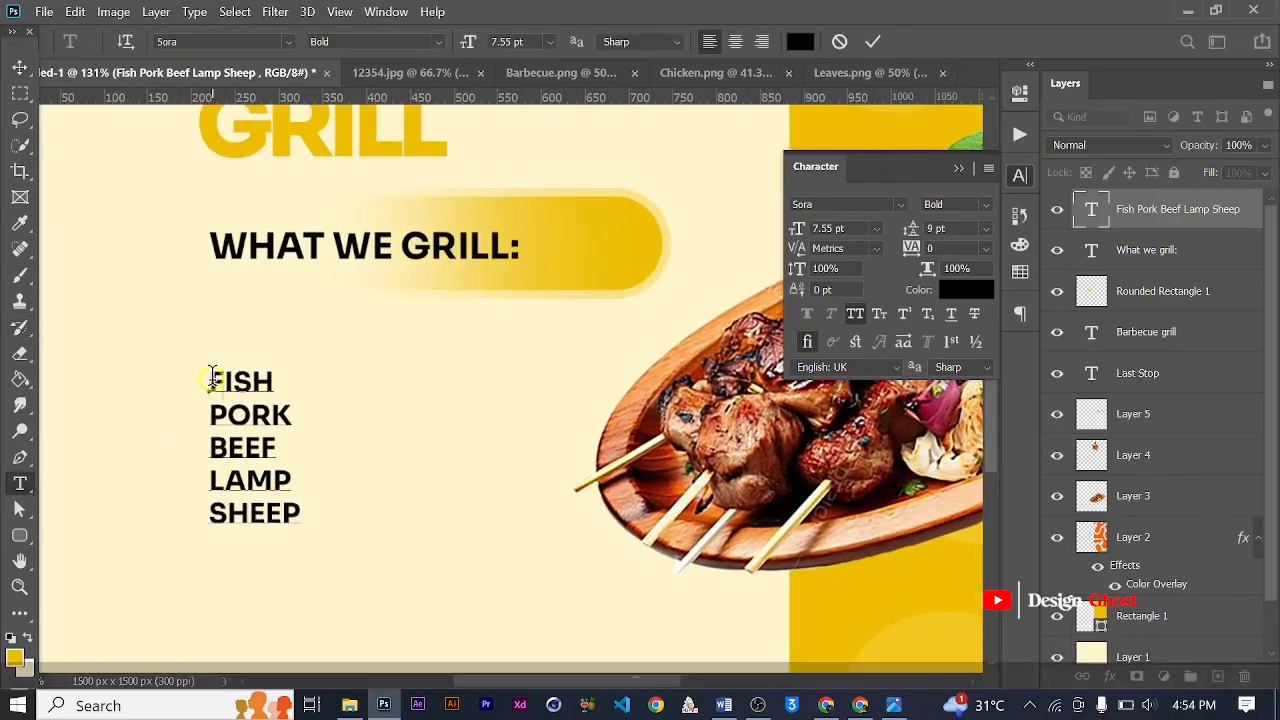
{"action": "type", "text": "-"}
{"action": "left_click", "coordinate": [211, 405]}
{"action": "type", "text": "-"}
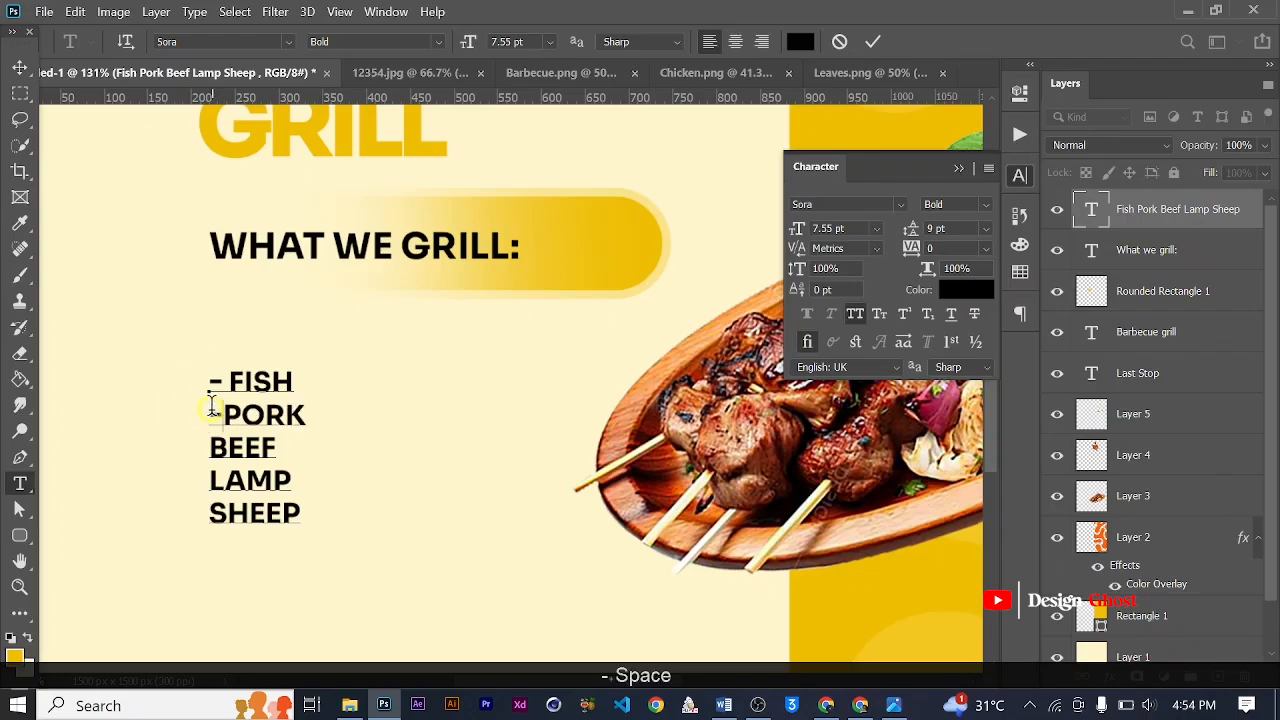
{"action": "left_click", "coordinate": [213, 447]}
{"action": "type", "text": "-"}
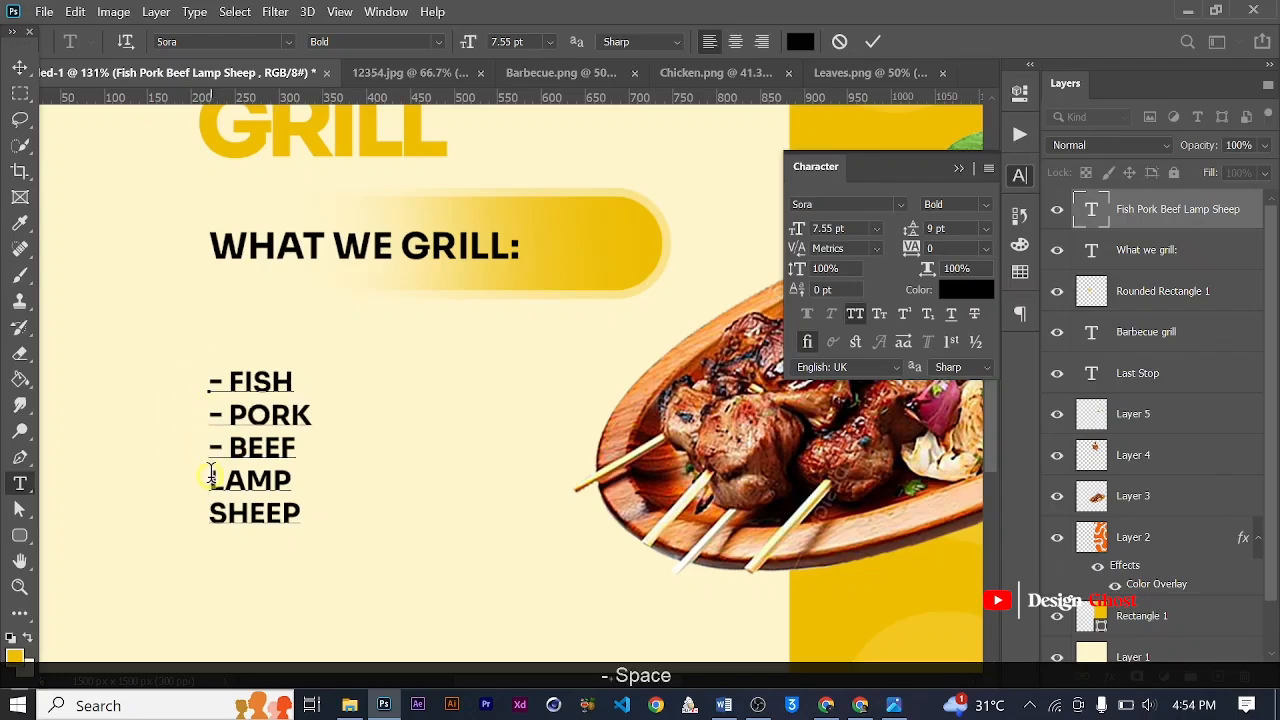
{"action": "left_click", "coordinate": [211, 477]}
{"action": "type", "text": "-"}
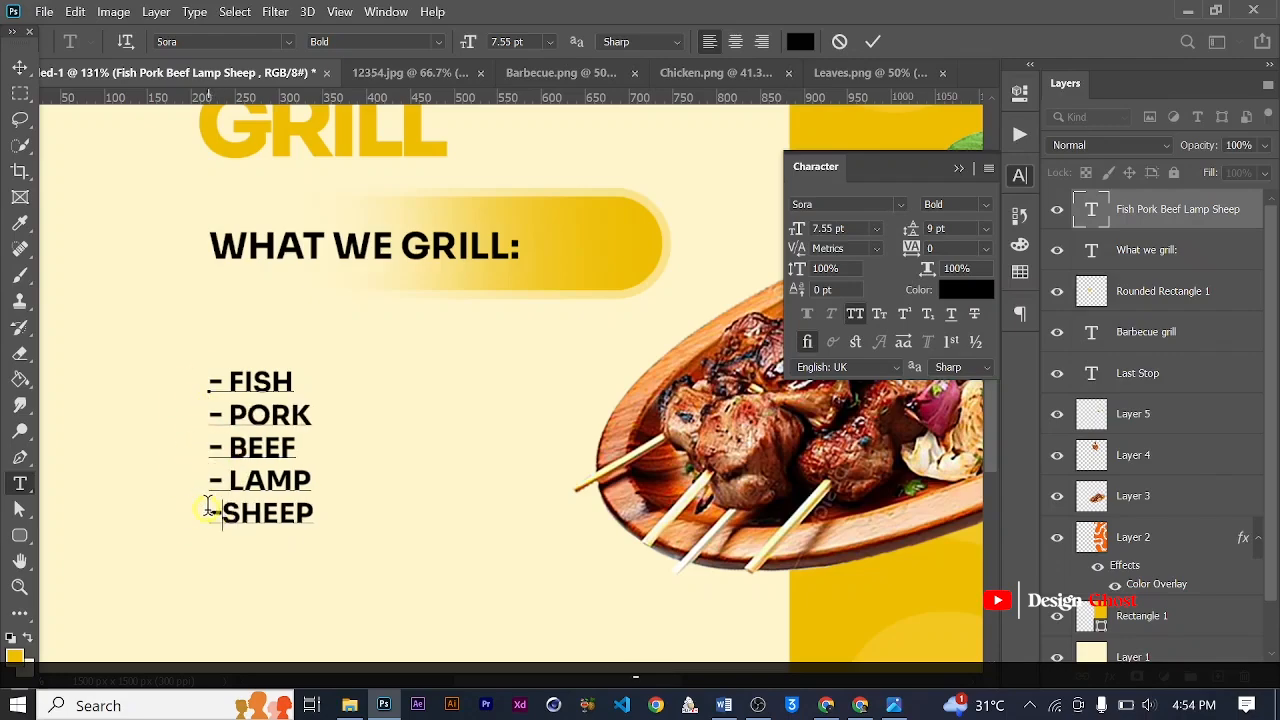
{"action": "left_click", "coordinate": [874, 42]}
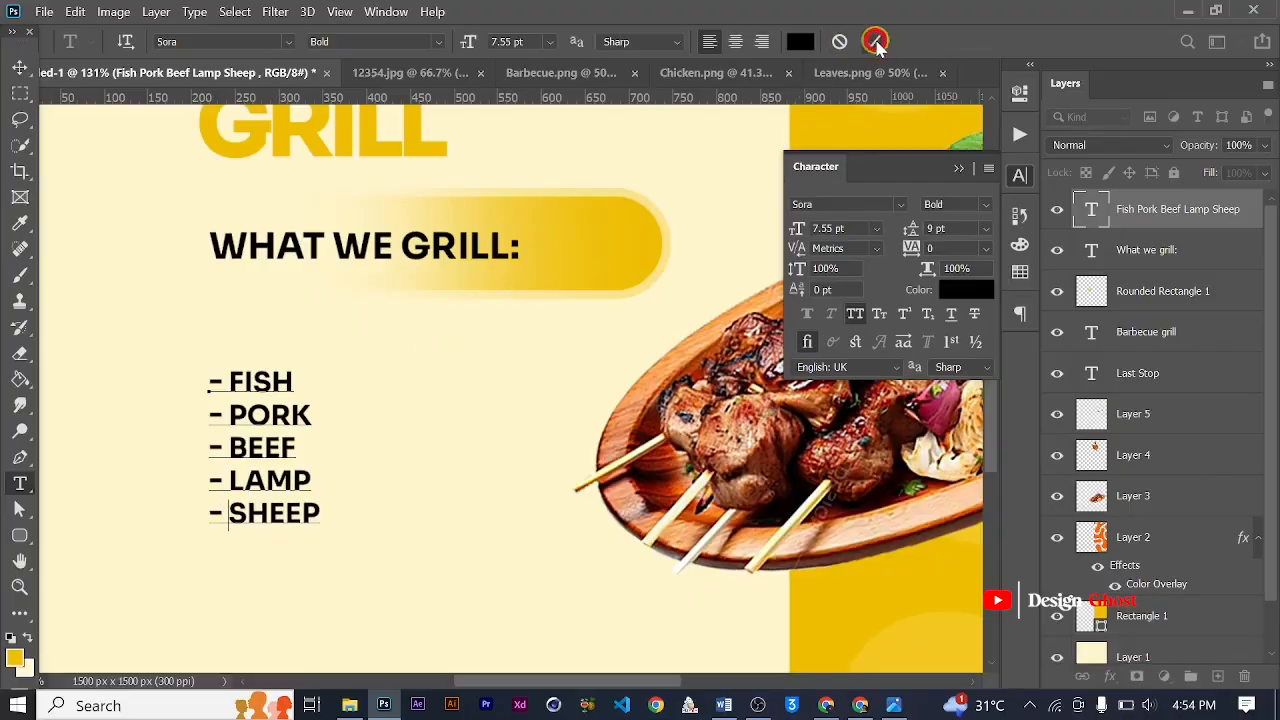
{"action": "left_click", "coordinate": [20, 67]}
Nudge the dashed list slightly left and duplicate it to the right as a second column
{"action": "scroll", "coordinate": [266, 402], "scroll_direction": "down", "scroll_amount": 2}
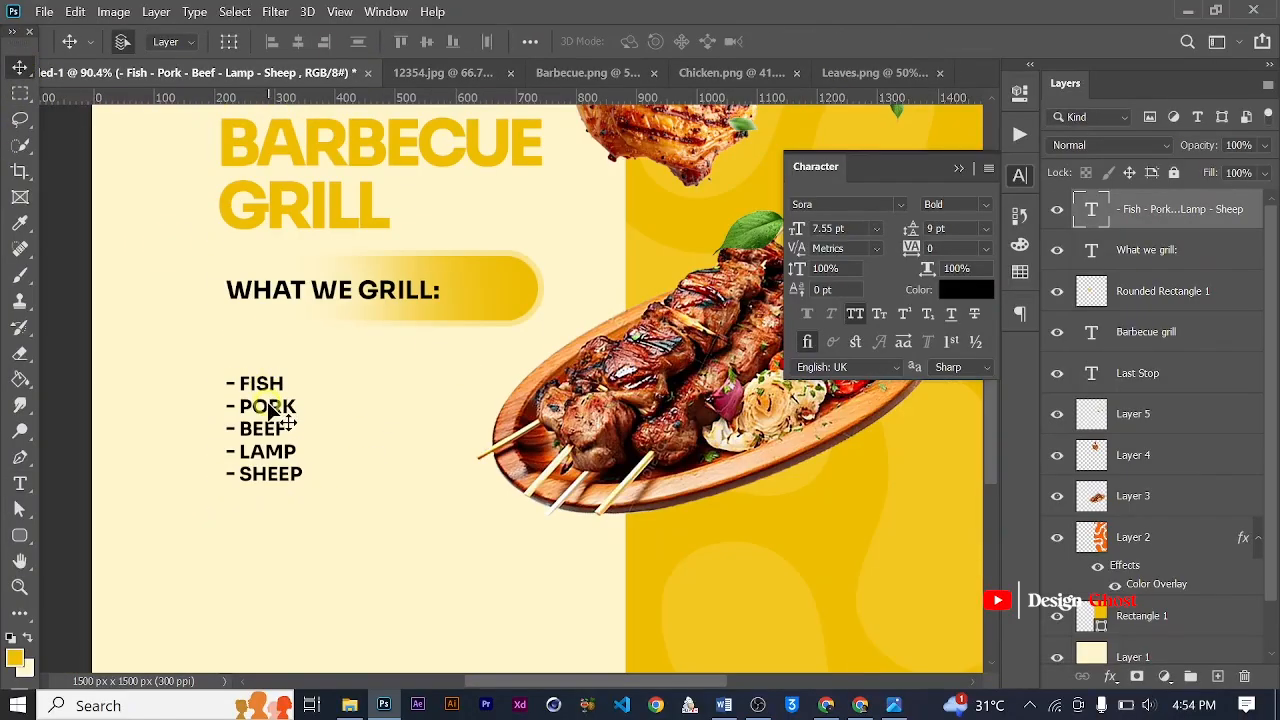
{"action": "key", "text": "Left"}
{"action": "key", "text": "Left"}
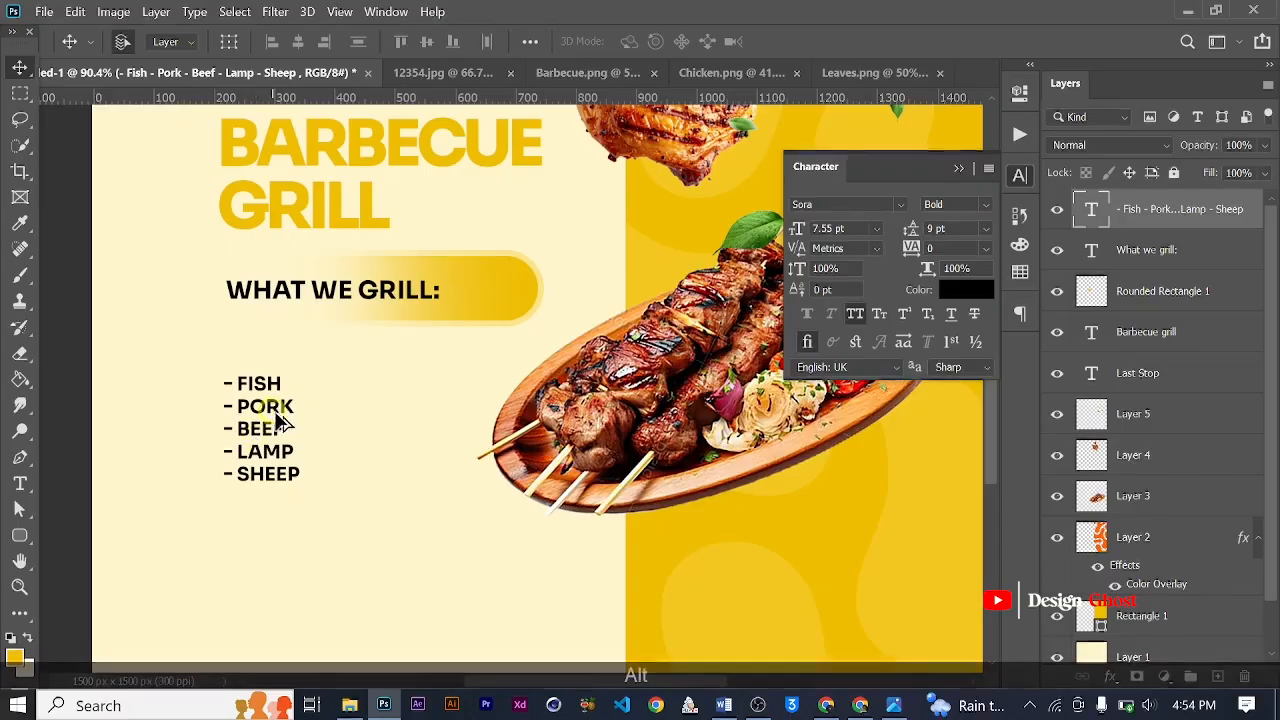
{"action": "left_click_drag", "start_coordinate": [274, 418], "coordinate": [378, 420]}
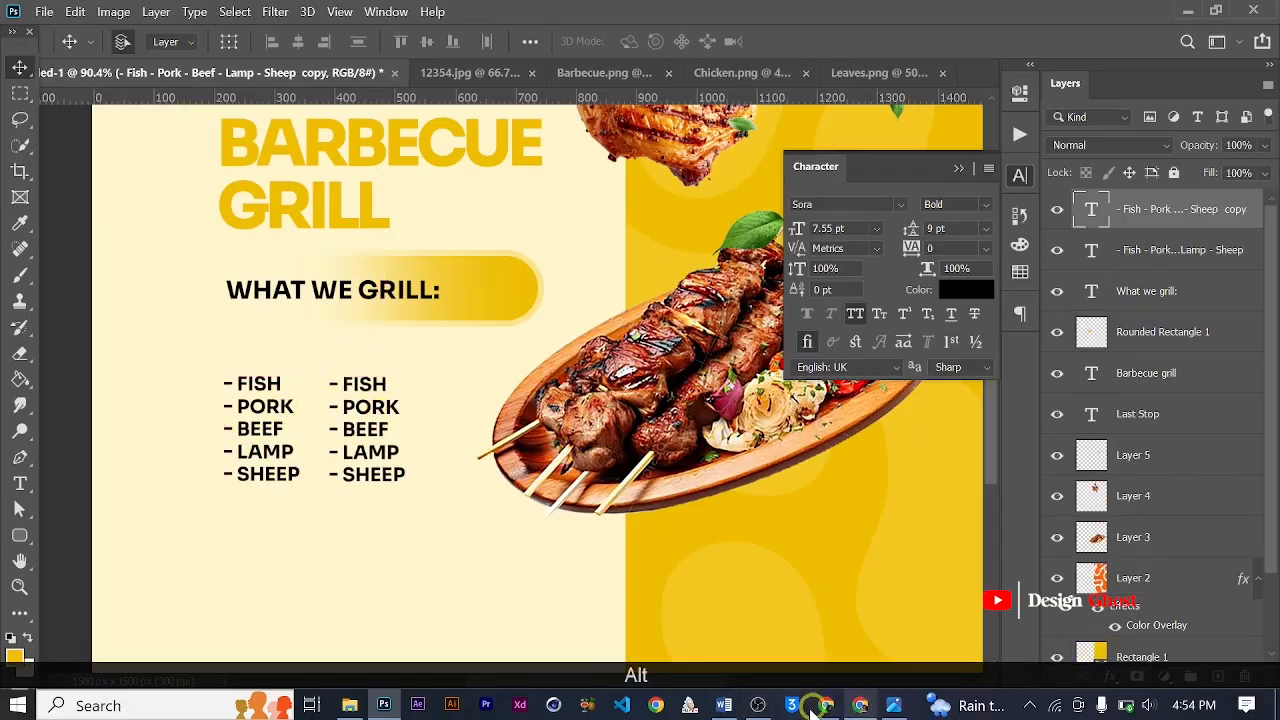
Switch to the Word document and copy the lines Lobster, Chicken, Octopus, Goat meat and Guinea fowl
{"action": "left_click", "coordinate": [723, 705]}
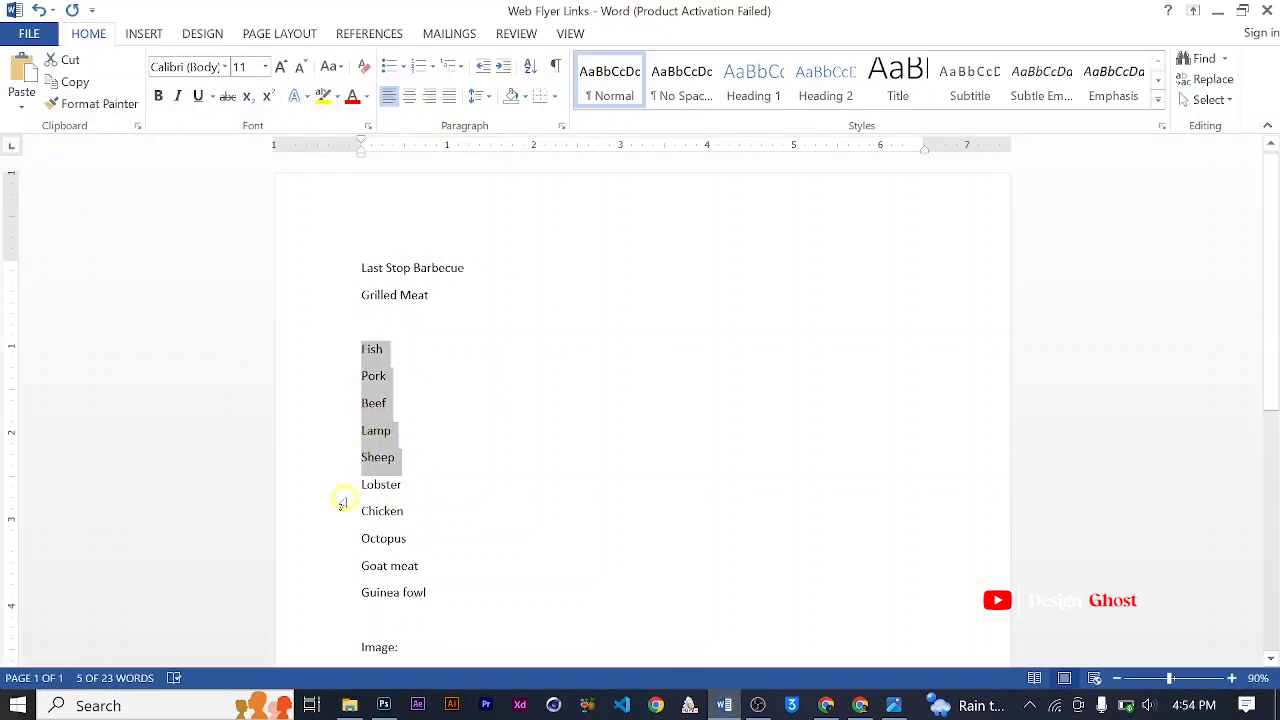
{"action": "left_click_drag", "start_coordinate": [360, 483], "coordinate": [443, 609]}
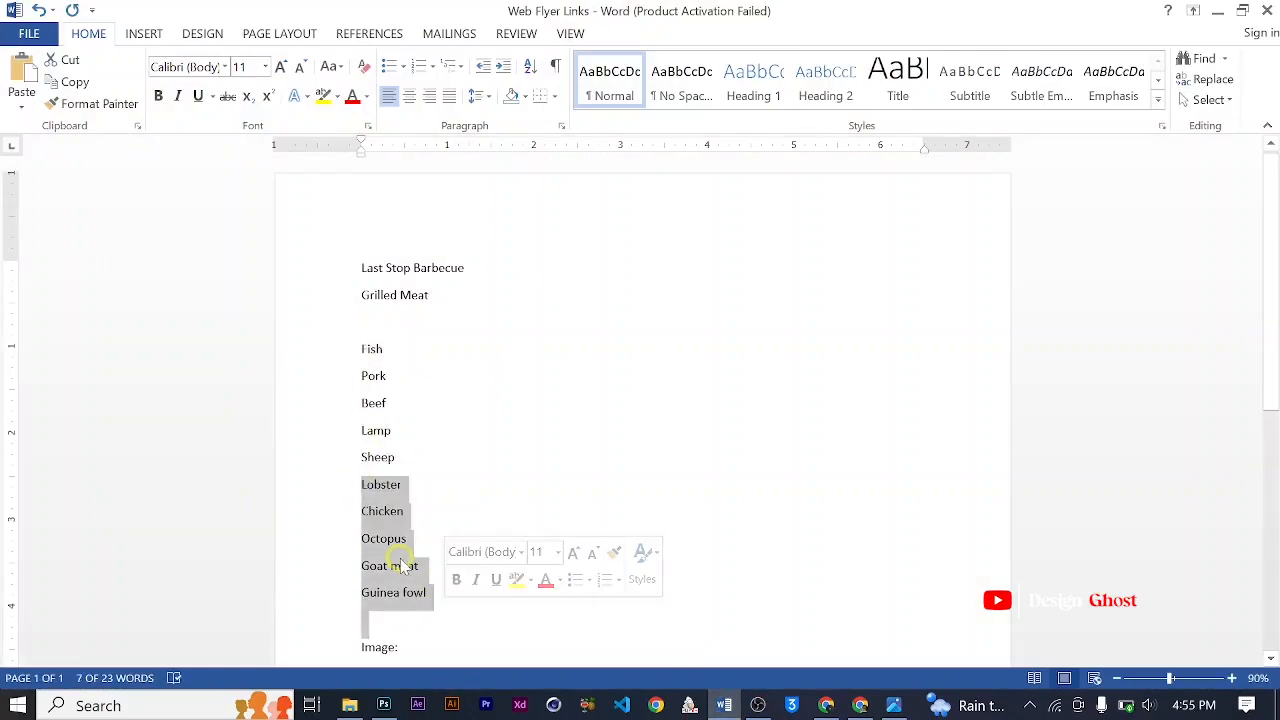
{"action": "right_click", "coordinate": [409, 563]}
{"action": "left_click", "coordinate": [443, 294]}
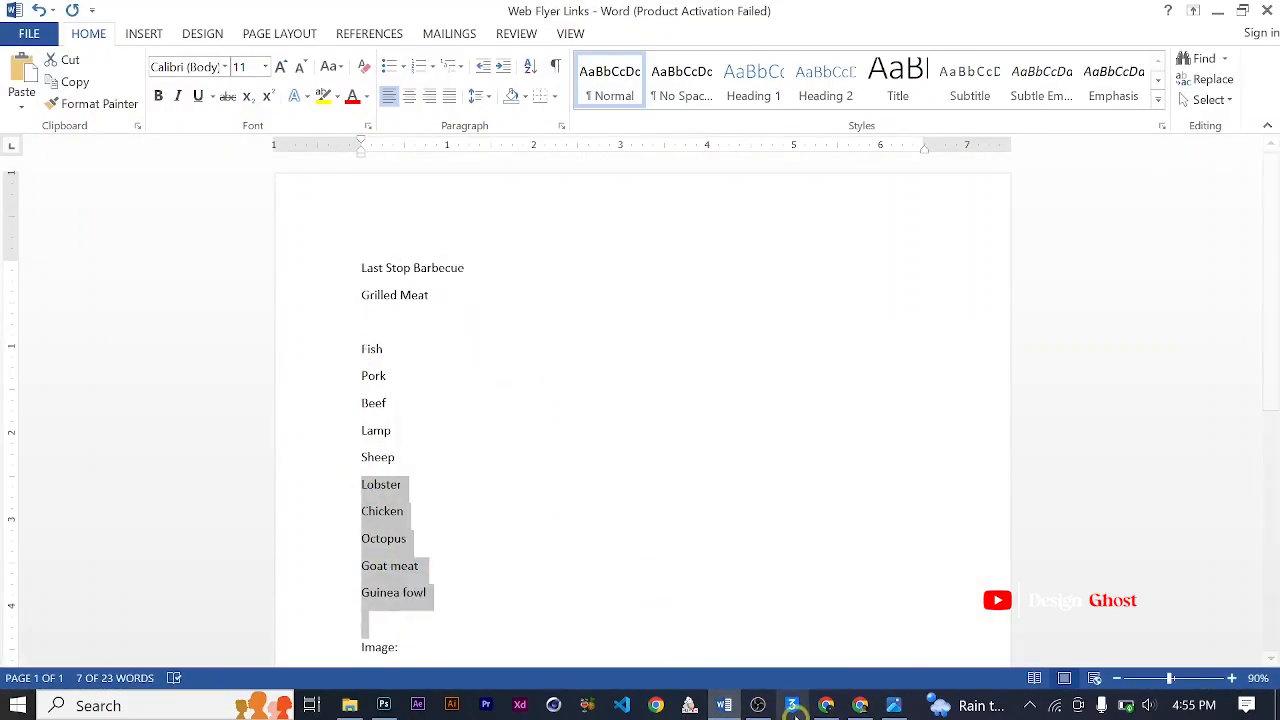
Return to Photoshop and replace the second column's text with Lobster, Chicken, Octopus, Goat meat and Guinea fowl
{"action": "left_click", "coordinate": [398, 700]}
{"action": "scroll", "coordinate": [408, 471], "scroll_direction": "up", "scroll_amount": 2}
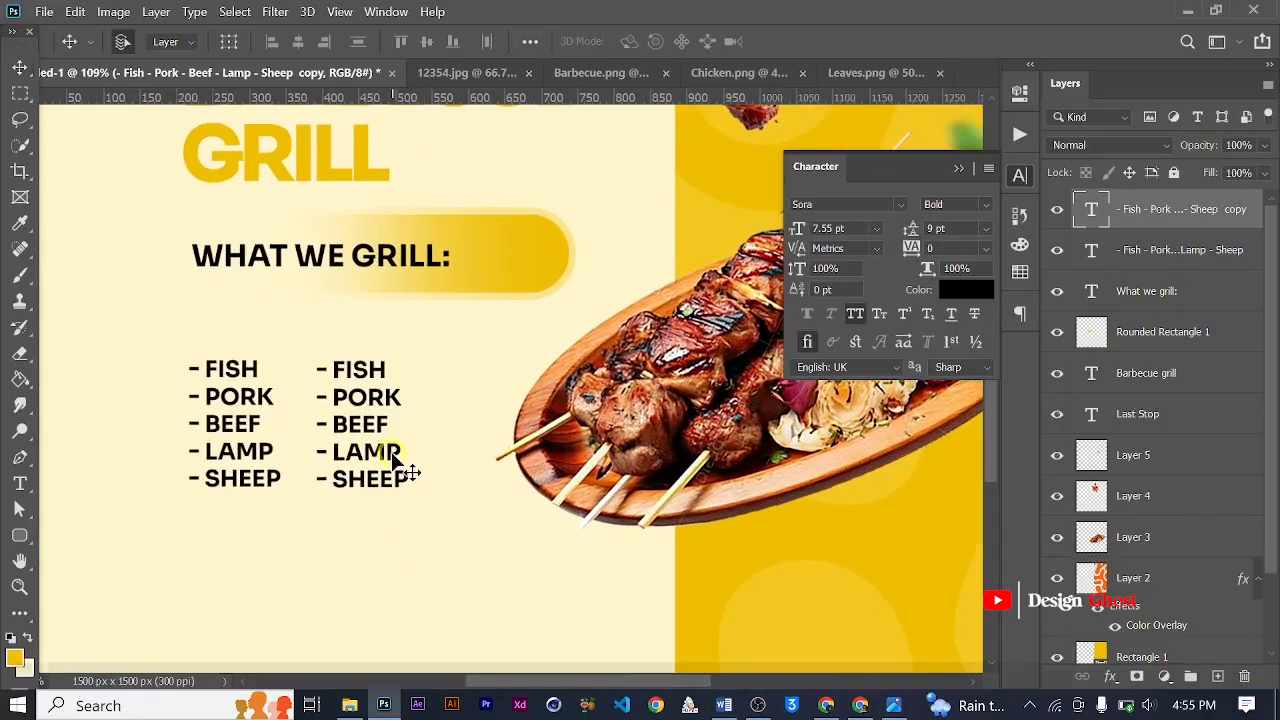
{"action": "left_click", "coordinate": [354, 368]}
{"action": "key", "text": "ctrl+a"}
{"action": "key", "text": "ctrl+v"}
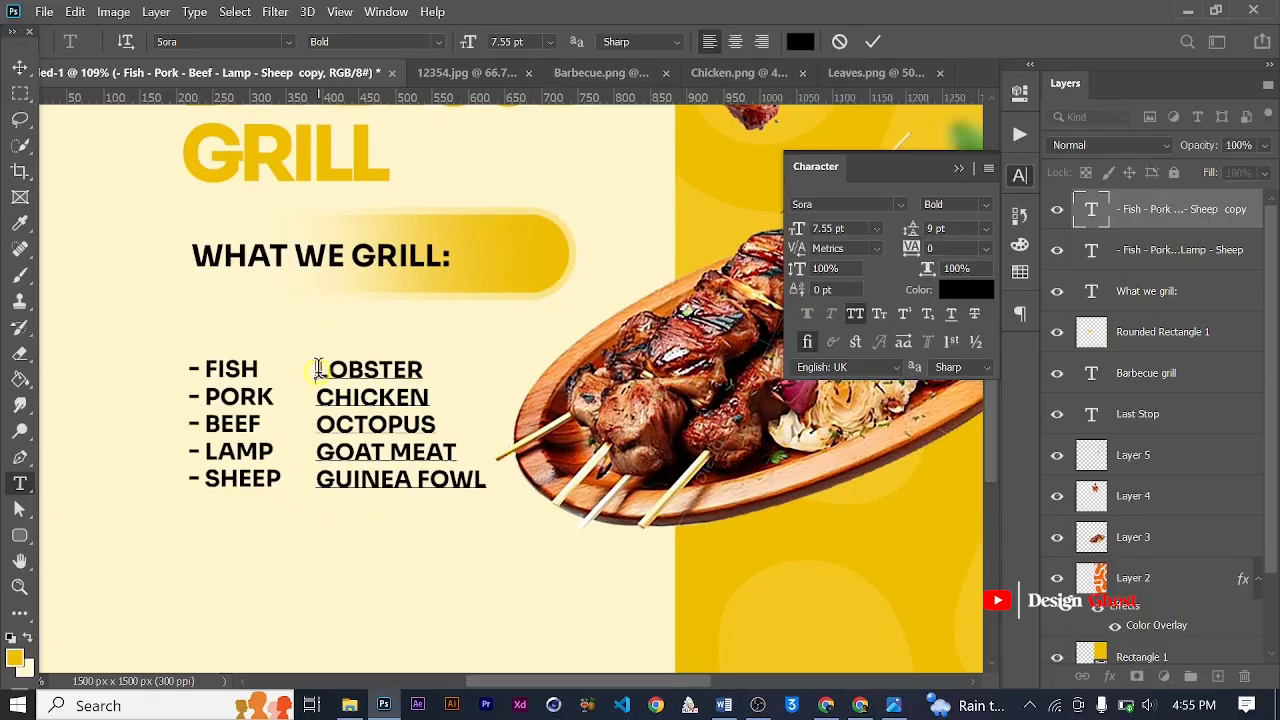
Add a dash and a space before Lobster, Chicken, Octopus, Goat meat and Guinea fowl in the second column
{"action": "left_click", "coordinate": [318, 368]}
{"action": "type", "text": "- "}
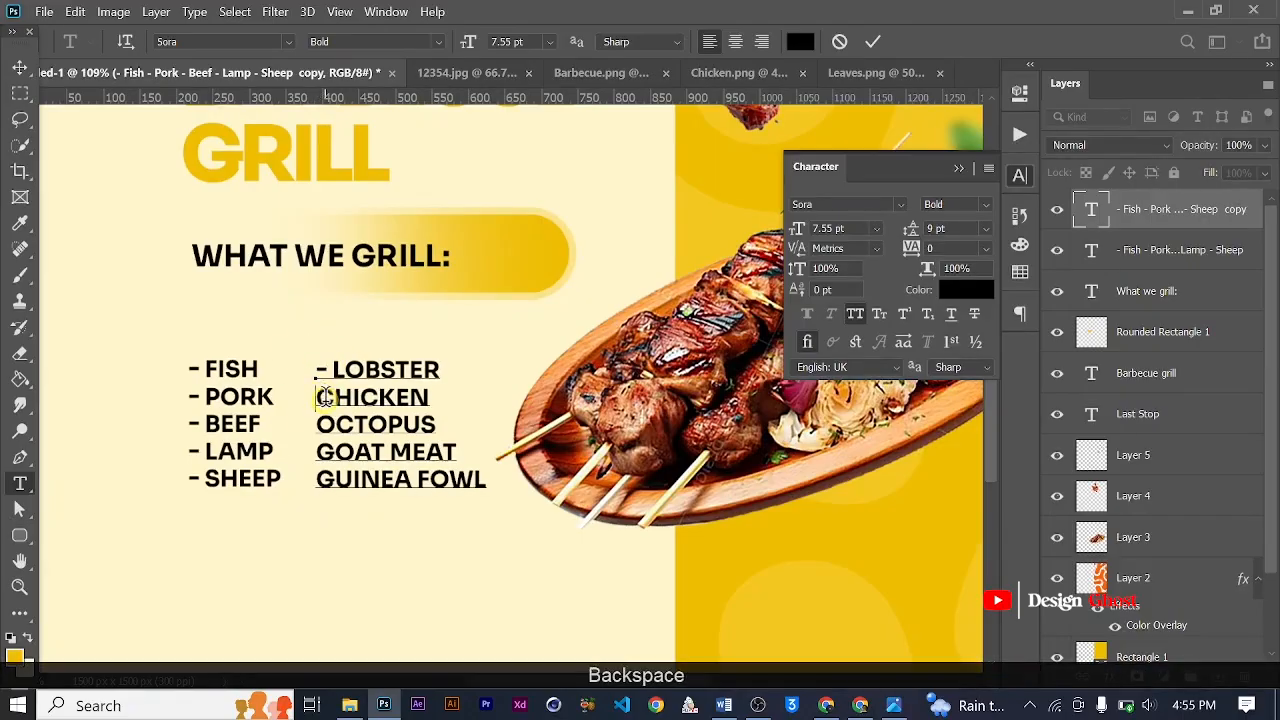
{"action": "type", "text": " -"}
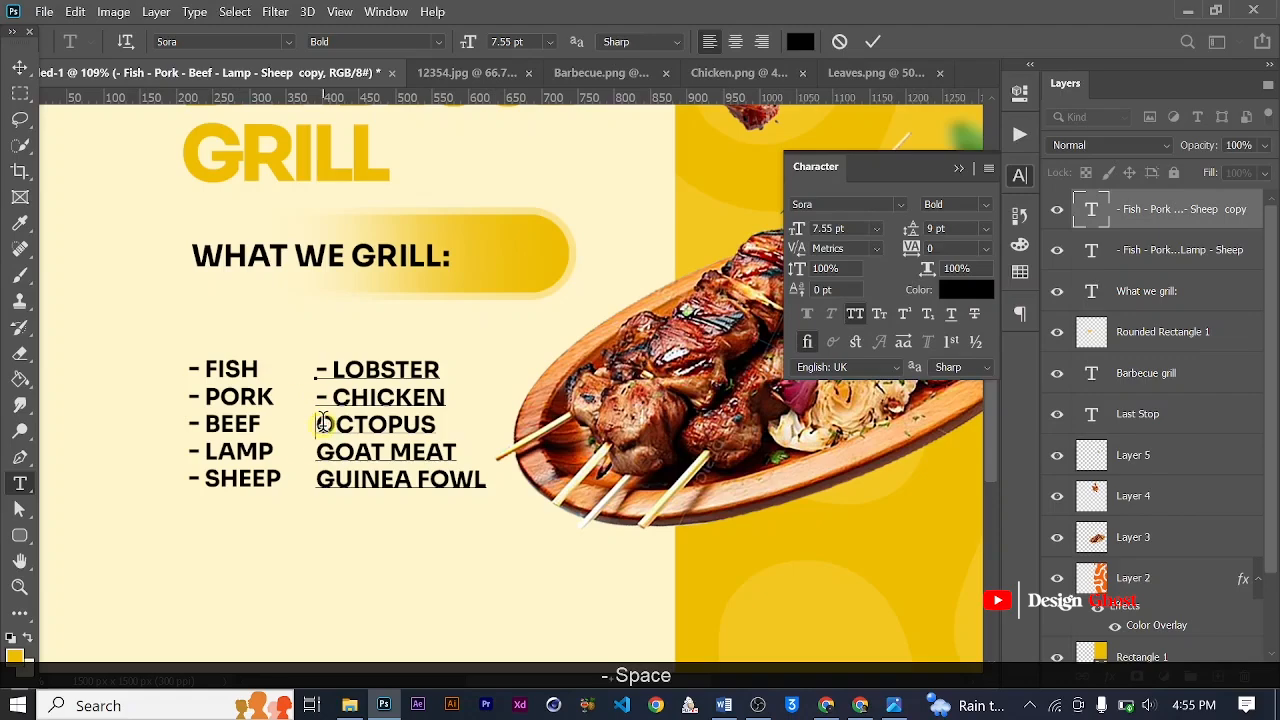
{"action": "left_click", "coordinate": [319, 423]}
{"action": "type", "text": "-"}
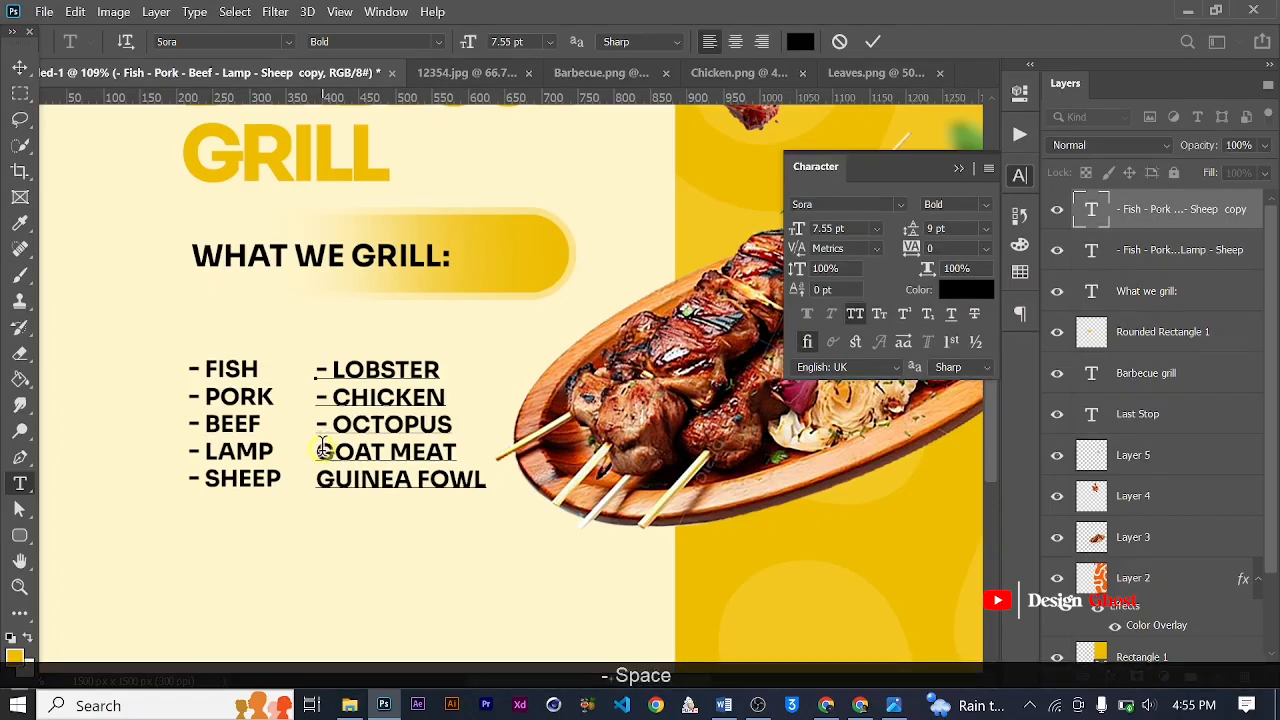
{"action": "left_click", "coordinate": [322, 447]}
{"action": "type", "text": "- "}
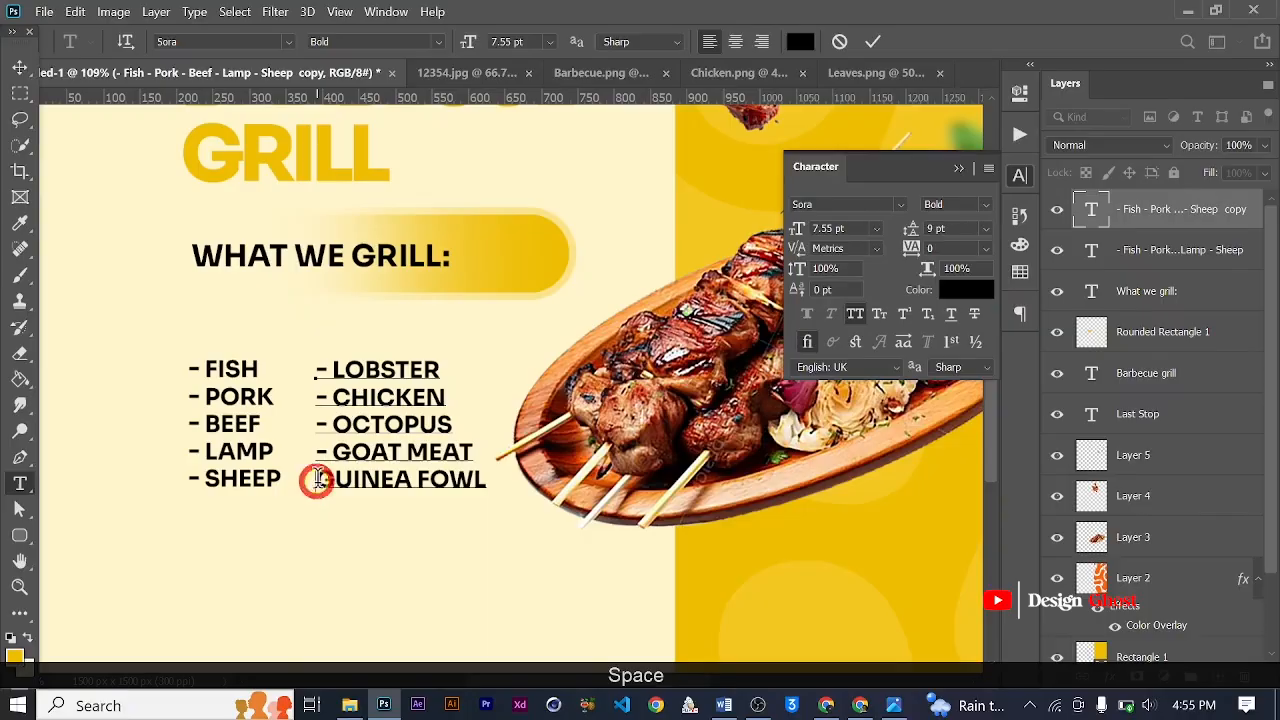
{"action": "type", "text": "-"}
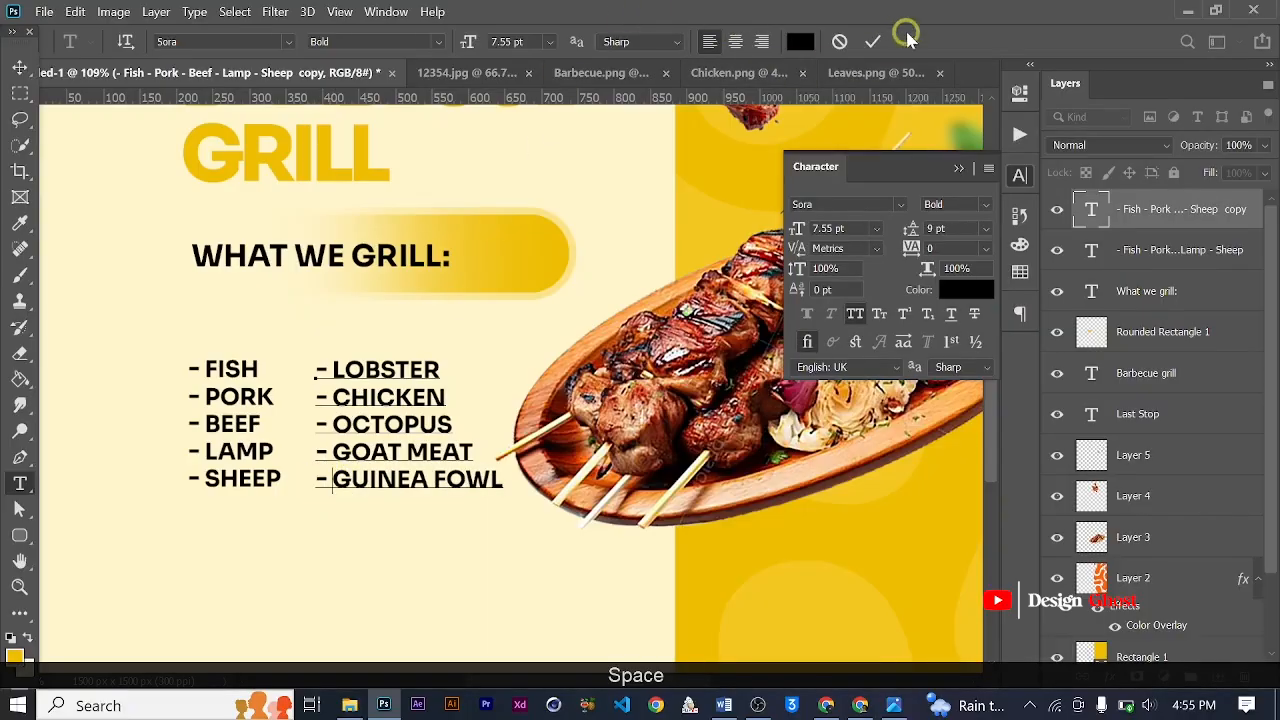
{"action": "left_click", "coordinate": [872, 42]}
{"action": "left_click", "coordinate": [20, 67]}
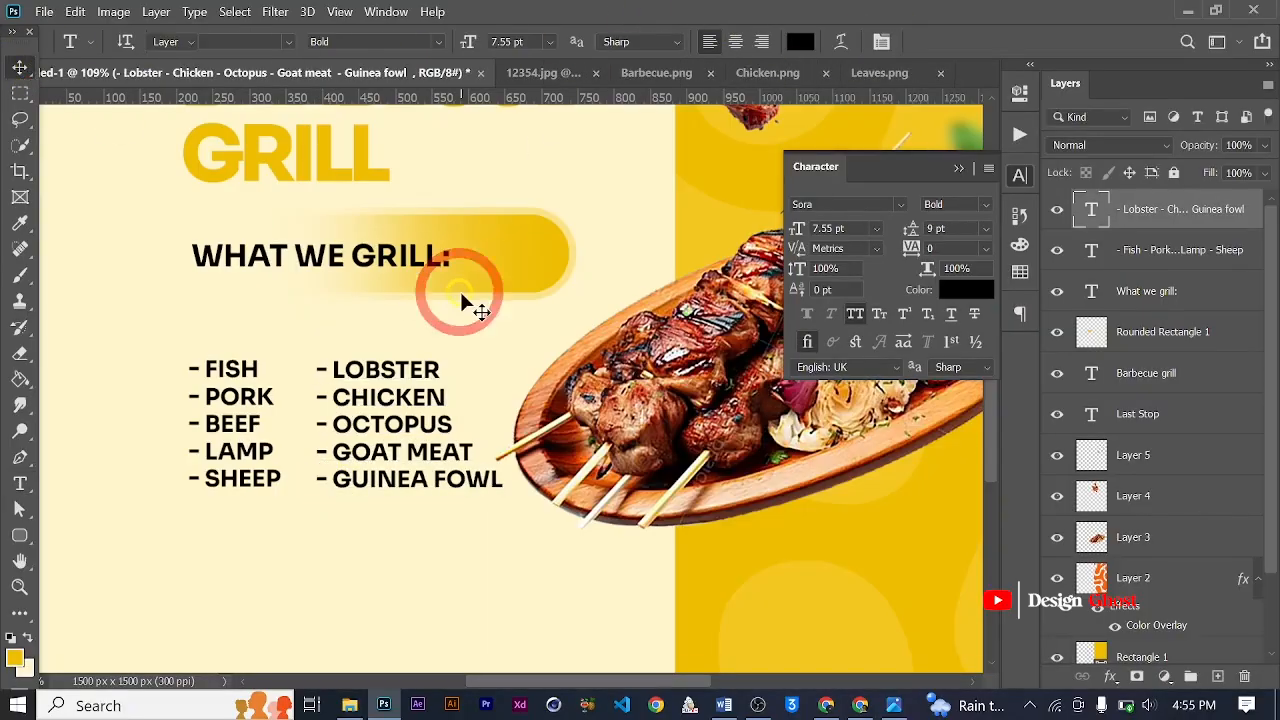
{"action": "key", "text": "Return"}
{"action": "key", "text": "ctrl+0"}
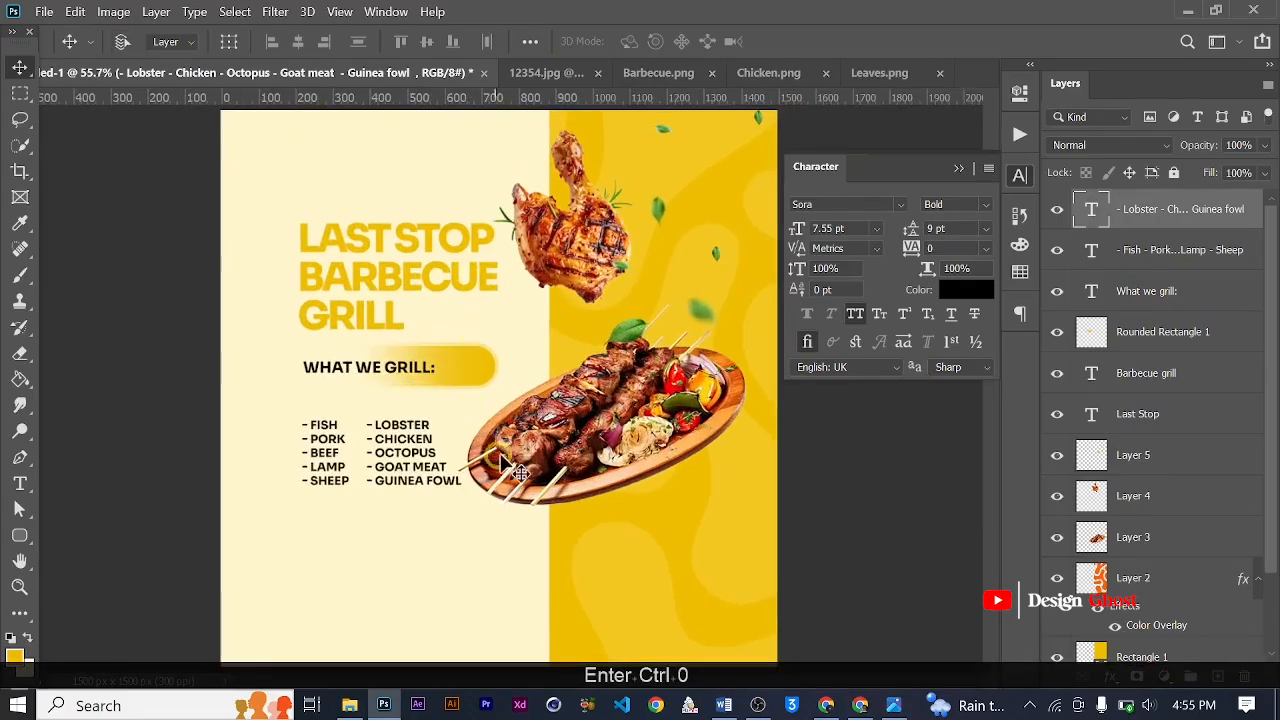
{"action": "scroll", "coordinate": [580, 440], "scroll_direction": "up", "scroll_amount": 2}
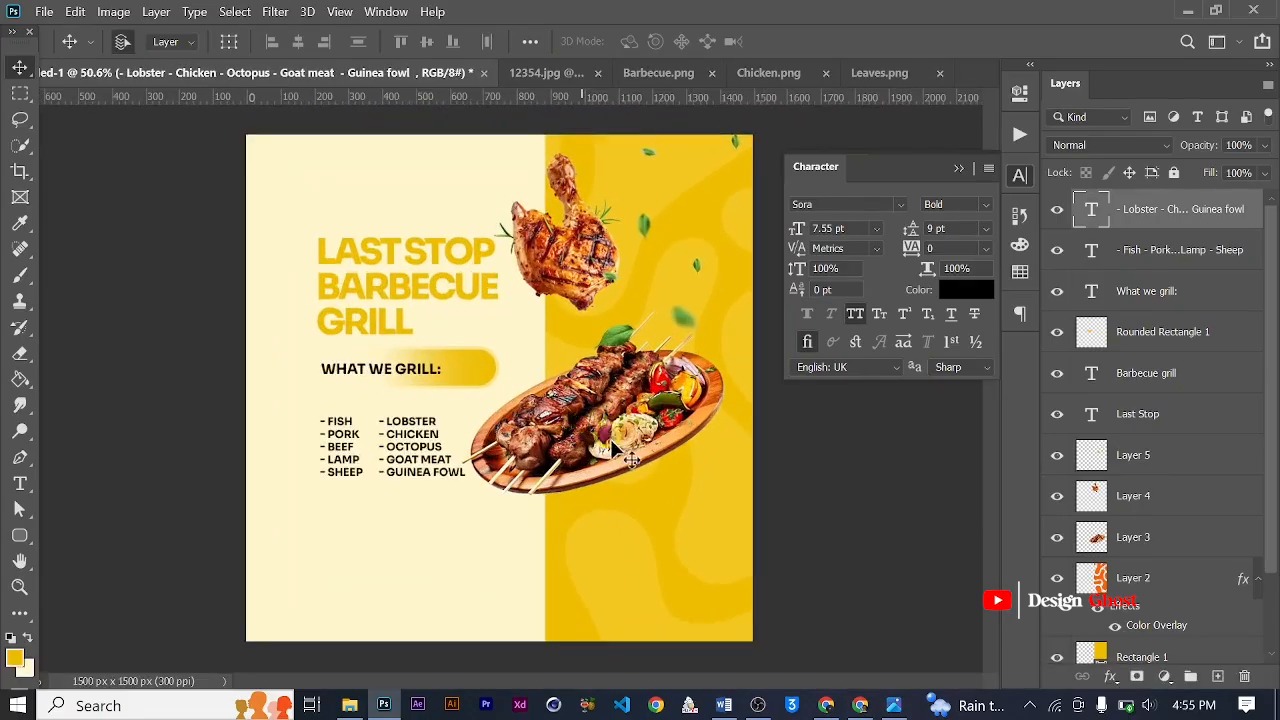
Select the kebab platter layer and nudge it slightly upward
{"action": "left_click", "coordinate": [612, 432]}
{"action": "right_click", "coordinate": [612, 432]}
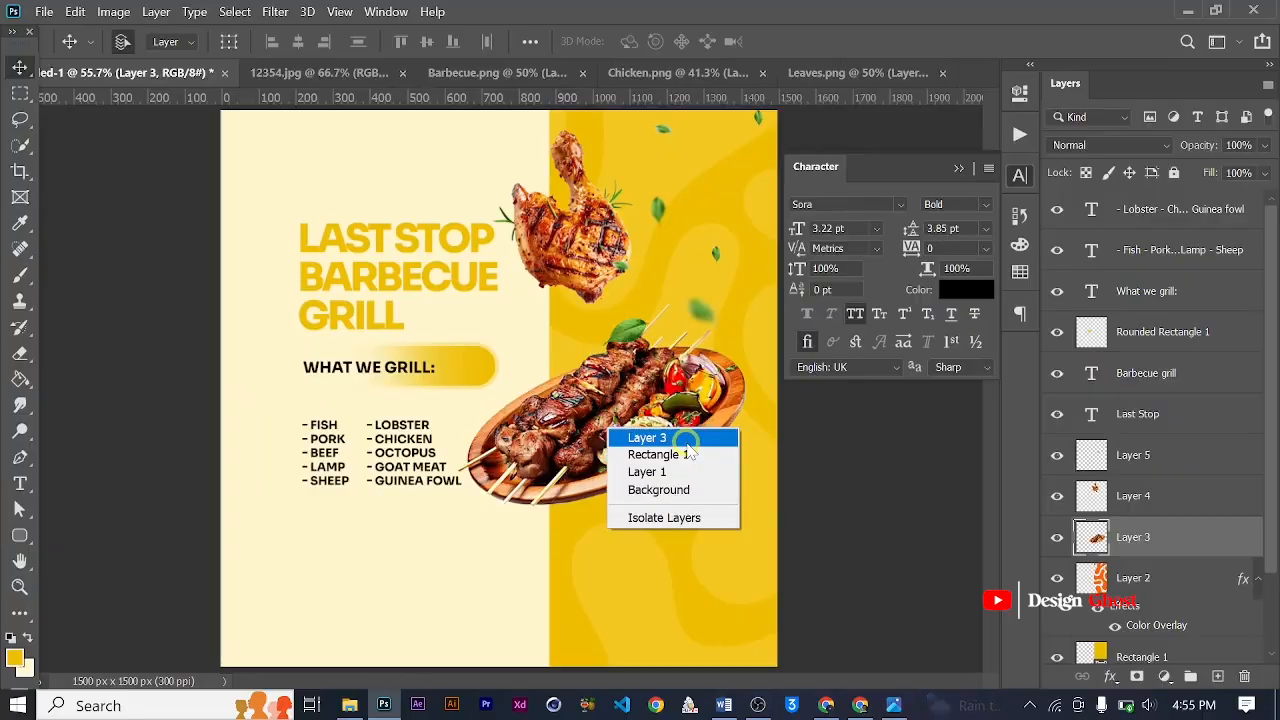
{"action": "left_click", "coordinate": [687, 440]}
{"action": "key", "text": "Up"}
{"action": "key", "text": "Up"}
{"action": "key", "text": "Up"}
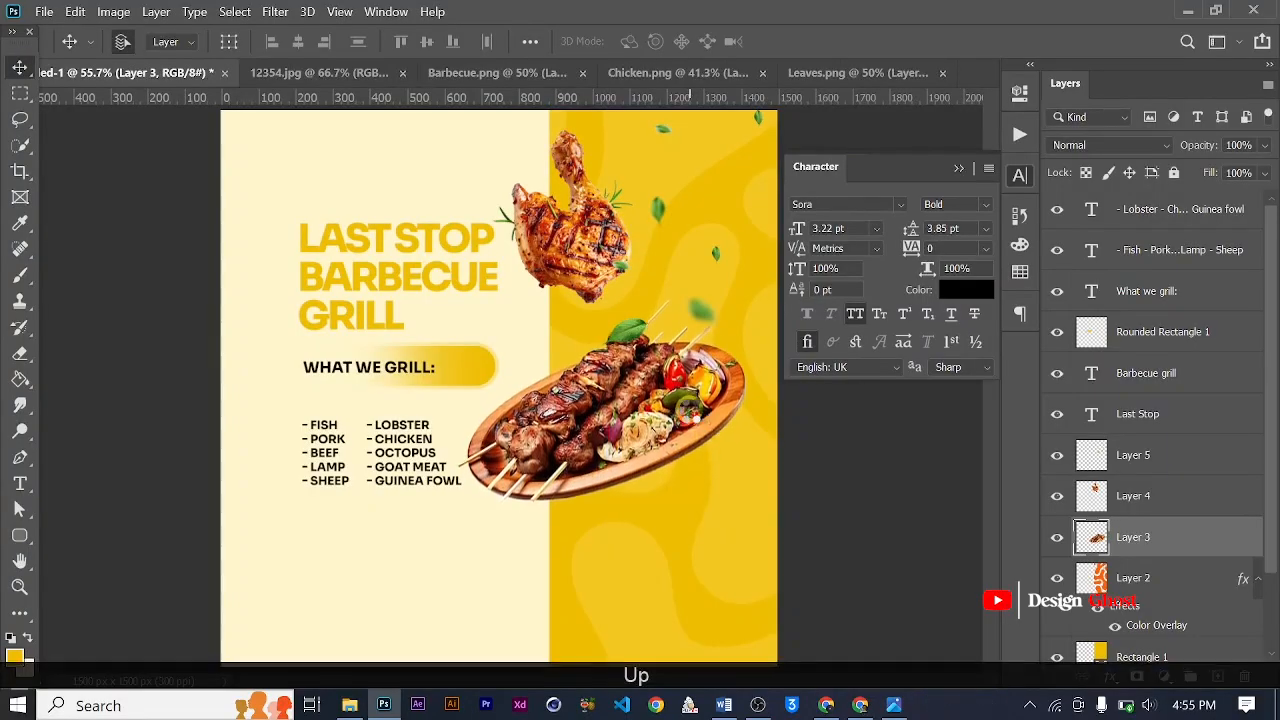
{"action": "key", "text": "Up"}
{"action": "key", "text": "Up"}
{"action": "key", "text": "Up"}
{"action": "key", "text": "Up"}
{"action": "key", "text": "Up"}
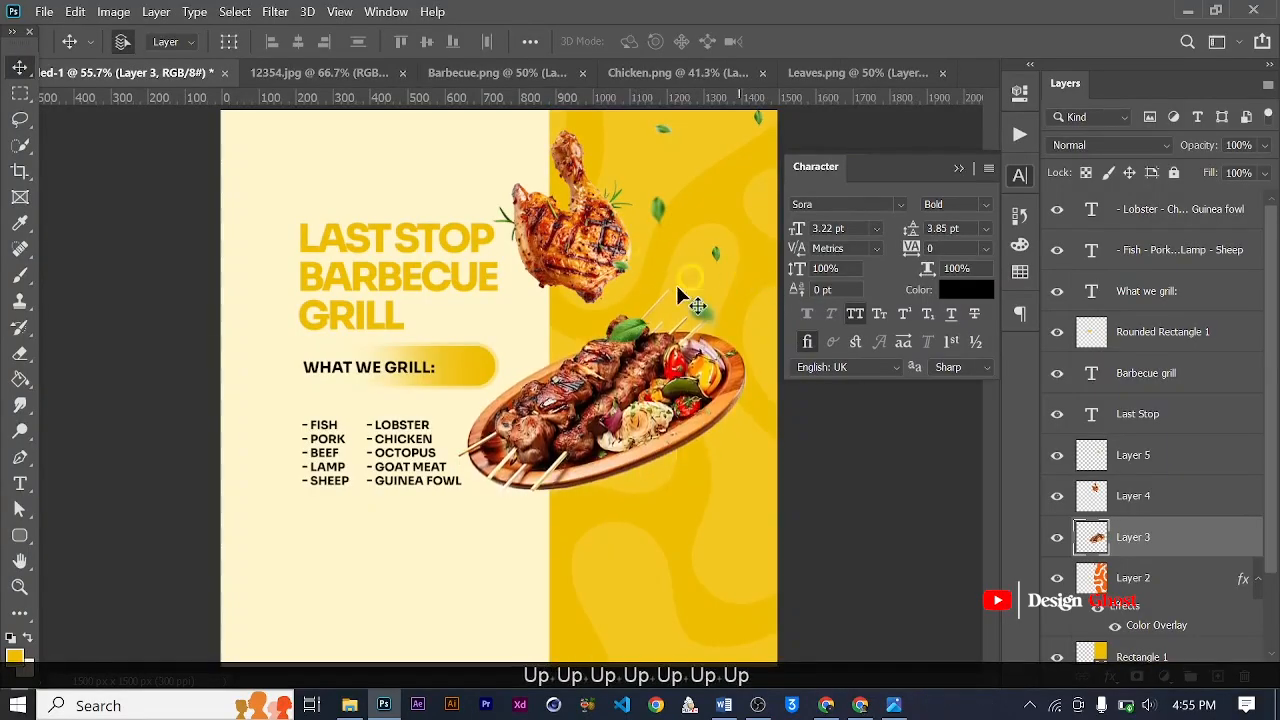
Move the scattered leaves layer up and slightly right so the large leaf sits just above the skewers
{"action": "left_click_drag", "start_coordinate": [637, 331], "coordinate": [649, 302]}
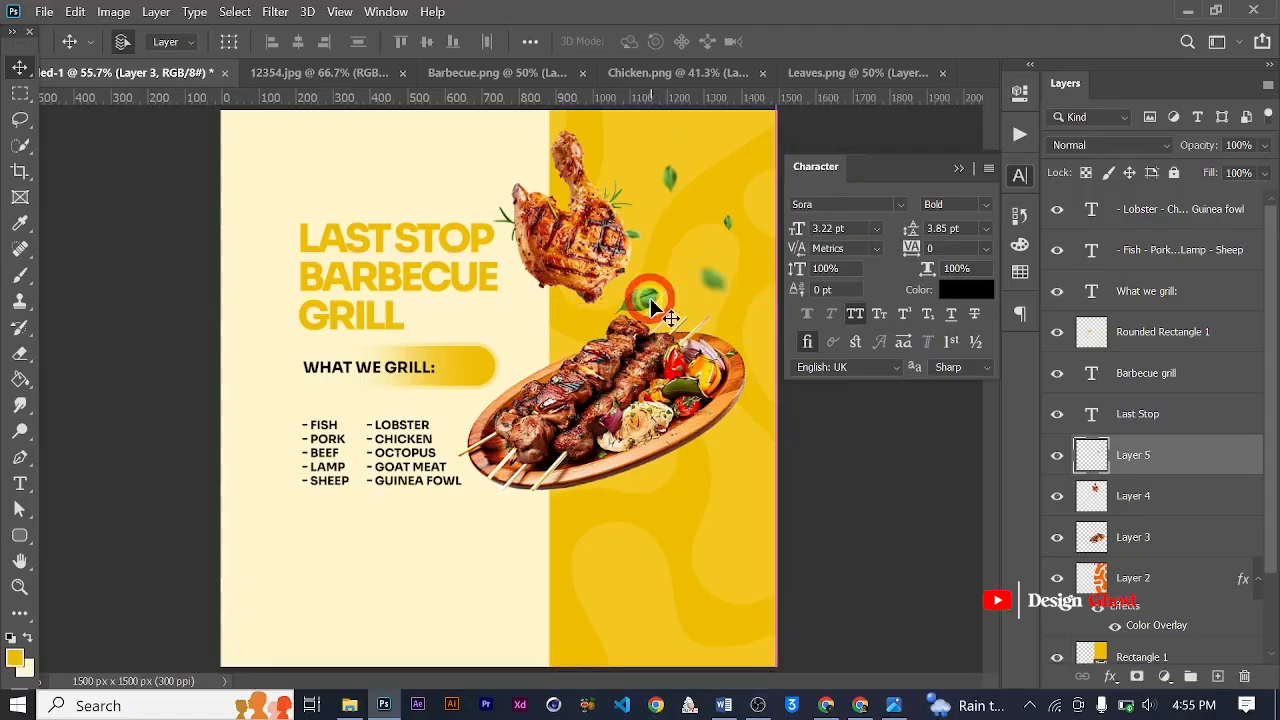
{"action": "scroll", "coordinate": [652, 302], "scroll_direction": "down", "scroll_amount": 2}
{"action": "key", "text": "Right"}
{"action": "key", "text": "Right"}
{"action": "key", "text": "Return"}
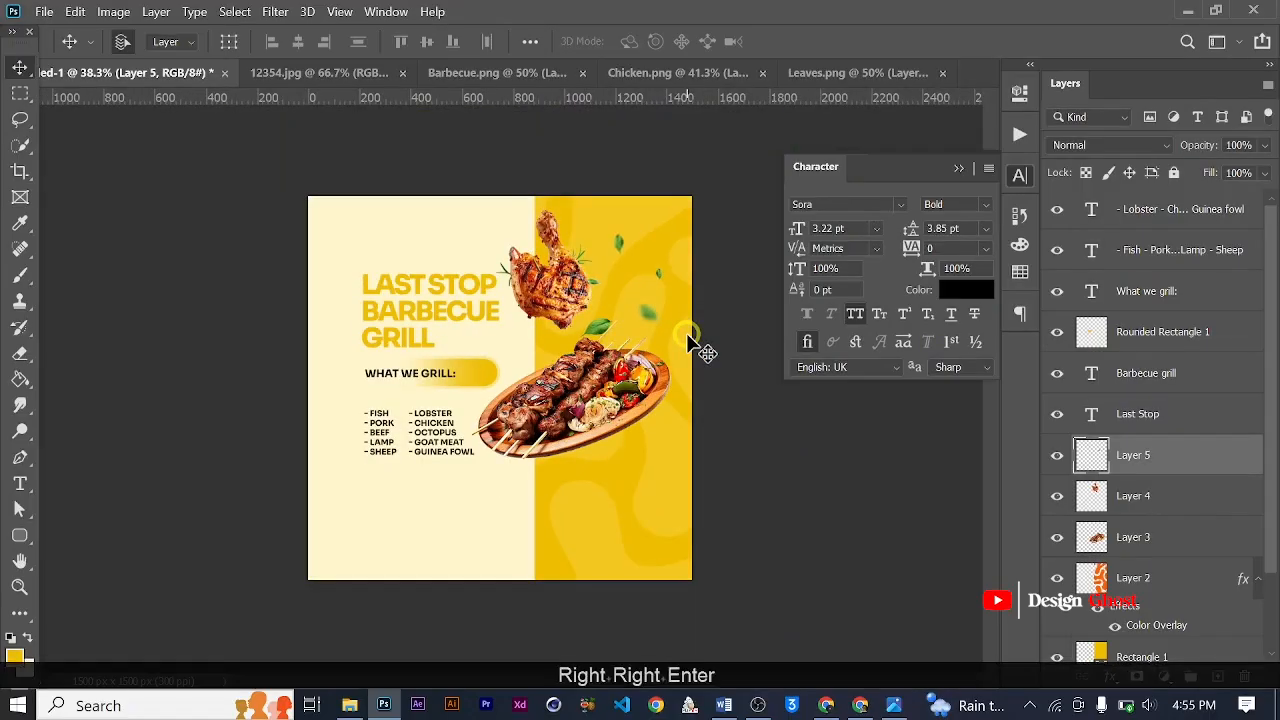
{"action": "key", "text": "ctrl+0"}
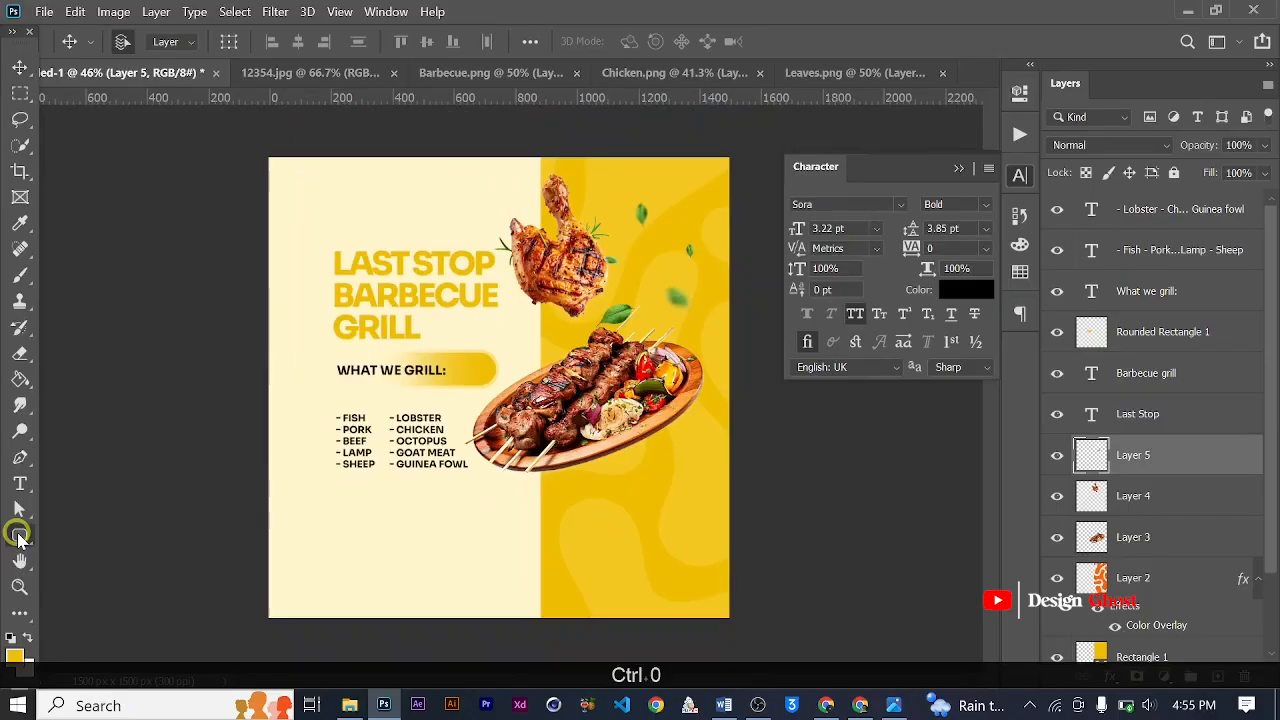
Draw a rectangle about 1039 by 253 px below the list and platter, with a white fill and a 0 px stroke
{"action": "left_click_drag", "start_coordinate": [16, 533], "coordinate": [110, 538]}
{"action": "left_click", "coordinate": [111, 536]}
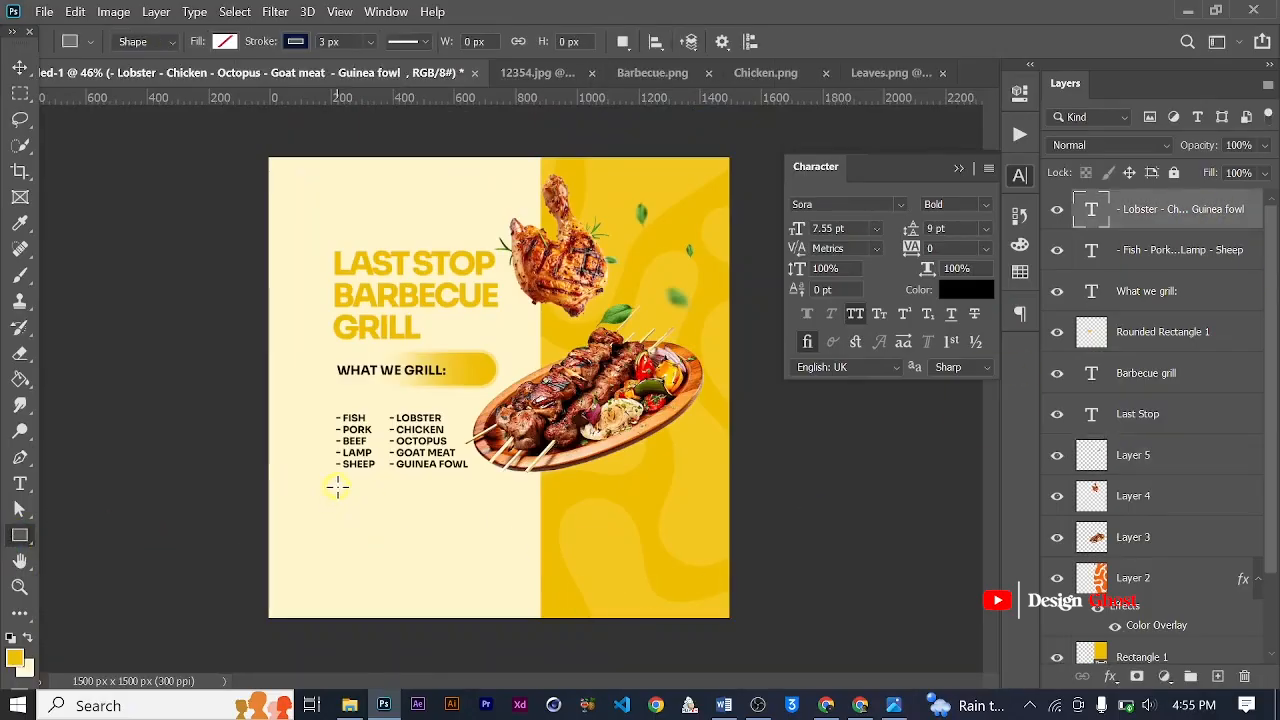
{"action": "left_click_drag", "start_coordinate": [336, 486], "coordinate": [655, 563]}
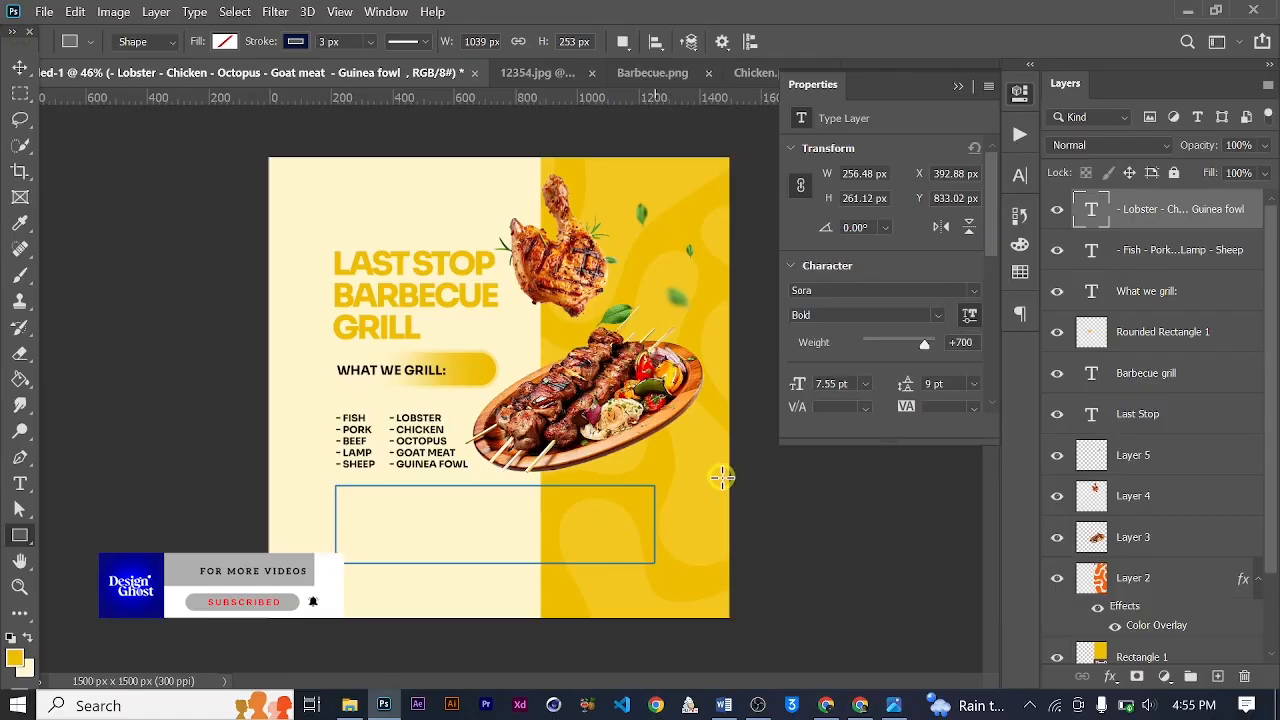
{"action": "left_click", "coordinate": [791, 212]}
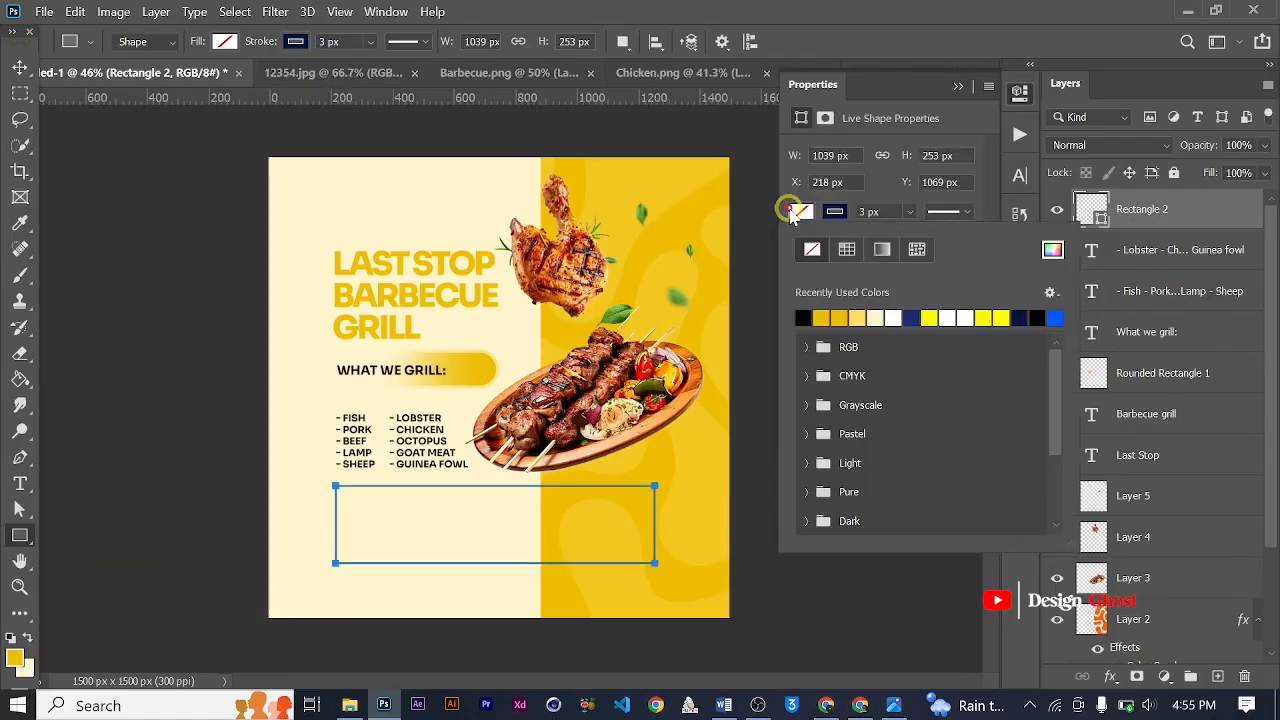
{"action": "left_click", "coordinate": [908, 213]}
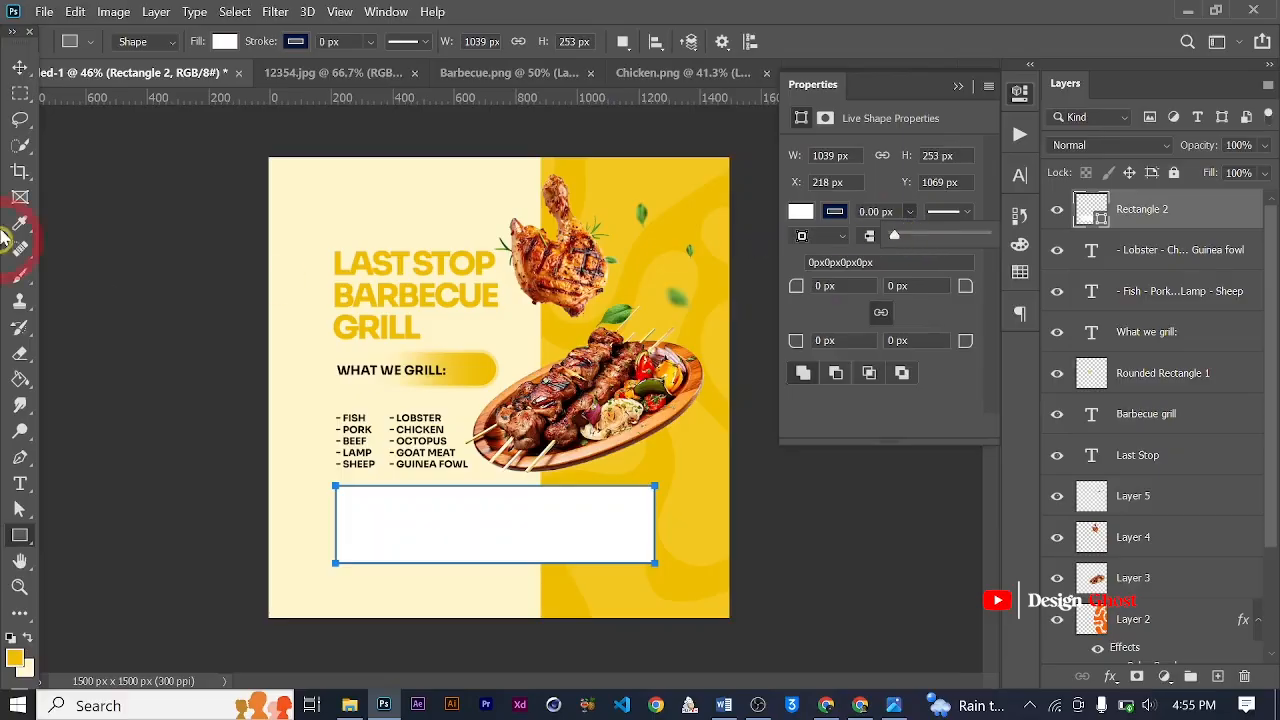
Nudge the white rectangle down to a Y position of 1082 px
{"action": "left_click", "coordinate": [24, 70]}
{"action": "scroll", "coordinate": [640, 530], "scroll_direction": "up", "scroll_amount": 3}
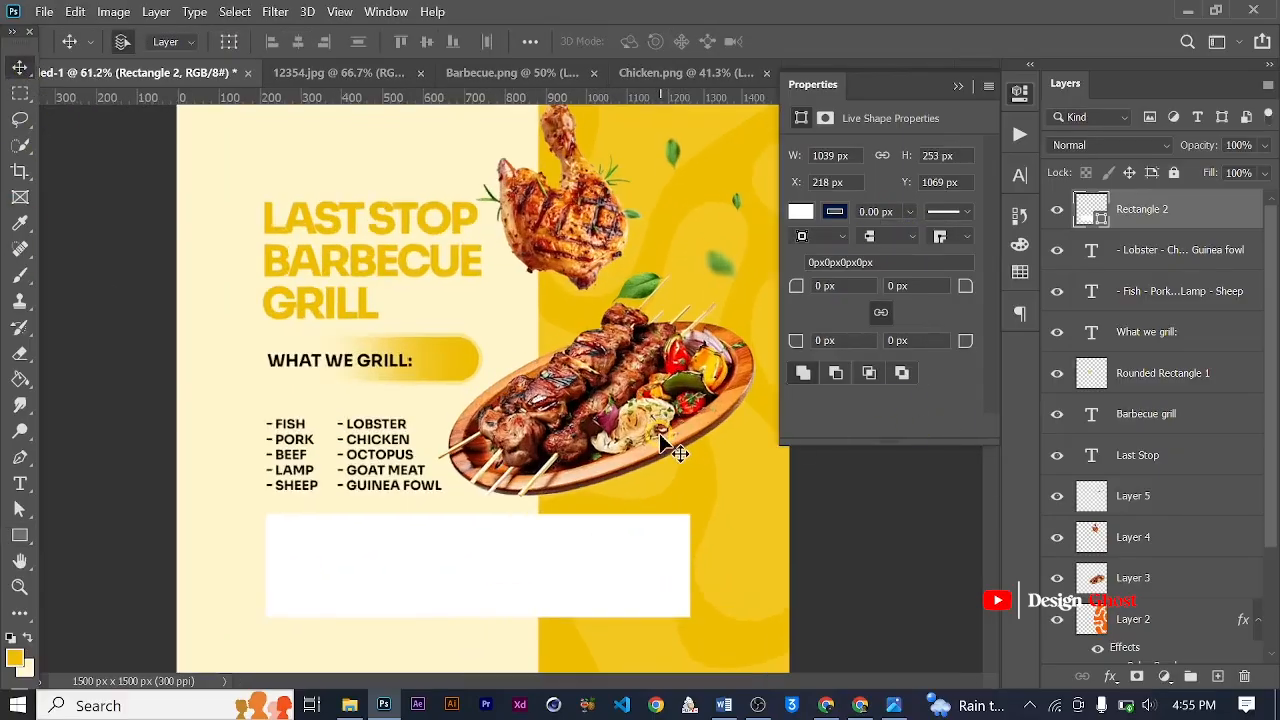
{"action": "key", "text": "Down"}
{"action": "key", "text": "Down"}
{"action": "key", "text": "Down"}
{"action": "key", "text": "Down"}
{"action": "key", "text": "Down"}
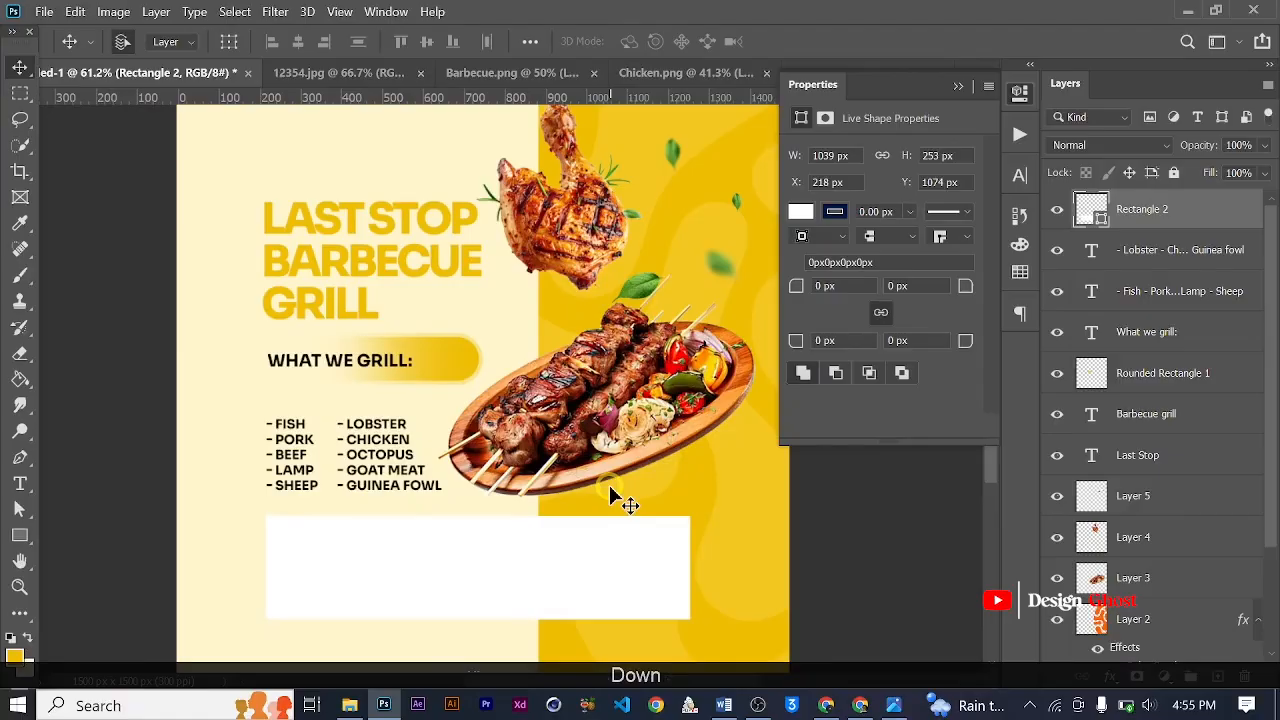
{"action": "key", "text": "Down"}
{"action": "key", "text": "Down"}
{"action": "key", "text": "Down"}
{"action": "scroll", "coordinate": [610, 489], "scroll_direction": "down", "scroll_amount": 3}
{"action": "key", "text": "Down"}
{"action": "key", "text": "Down"}
{"action": "key", "text": "Down"}
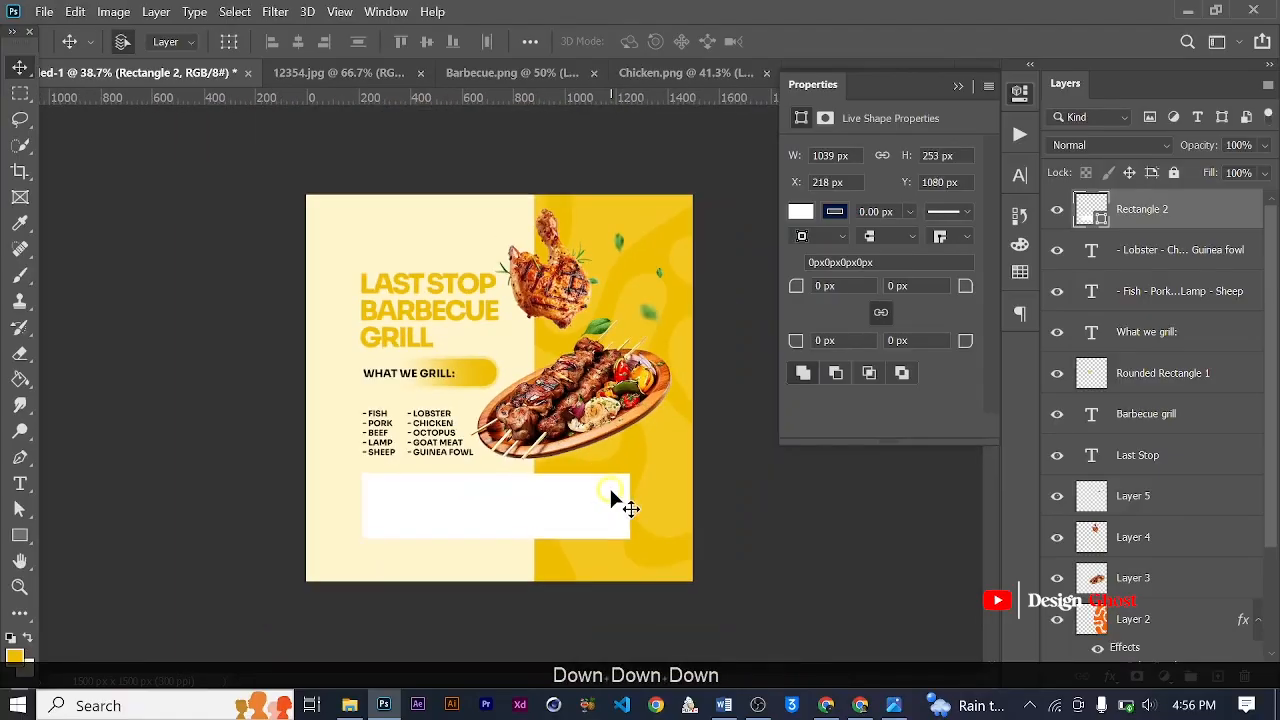
{"action": "key", "text": "Down"}
{"action": "key", "text": "Down"}
{"action": "key", "text": "Return"}
Rasterize the Rectangle 2 layer so the white box can be erased
{"action": "key", "text": "ctrl+0"}
{"action": "scroll", "coordinate": [527, 540], "scroll_direction": "up", "scroll_amount": 4}
{"action": "left_click_drag", "start_coordinate": [543, 534], "coordinate": [573, 382]}
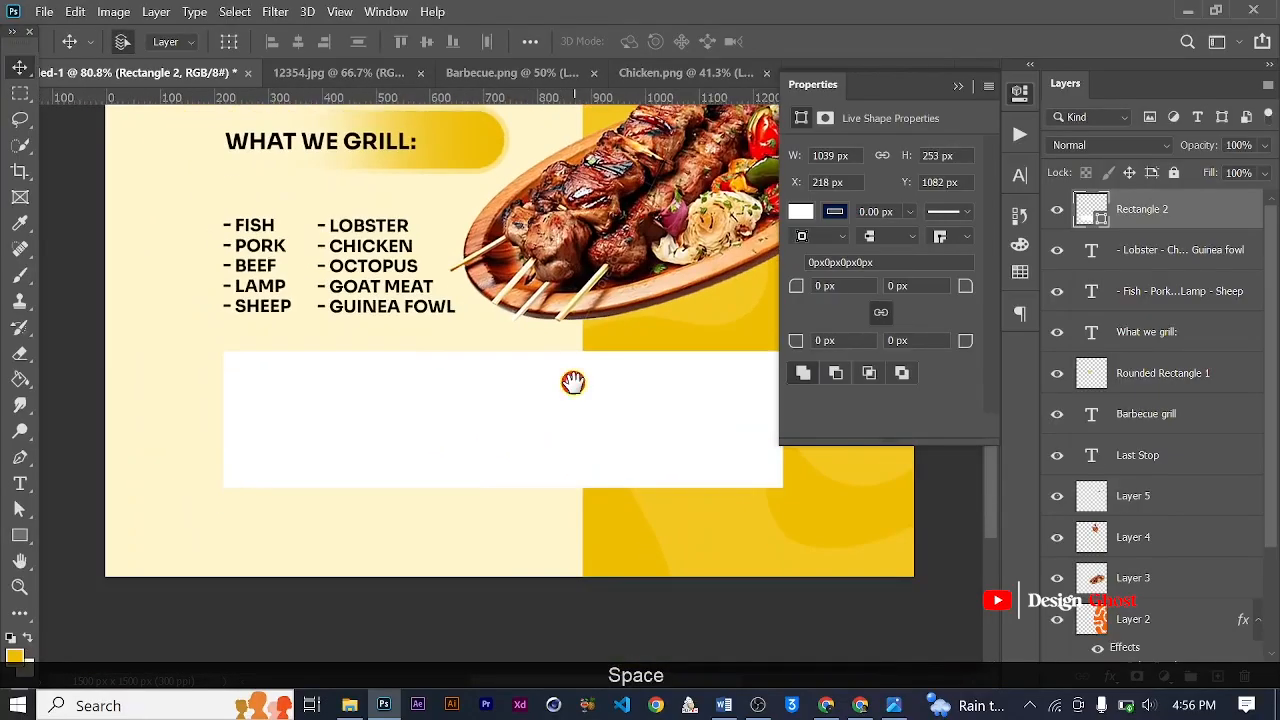
{"action": "scroll", "coordinate": [573, 382], "scroll_direction": "down", "scroll_amount": 2}
{"action": "right_click", "coordinate": [1141, 225]}
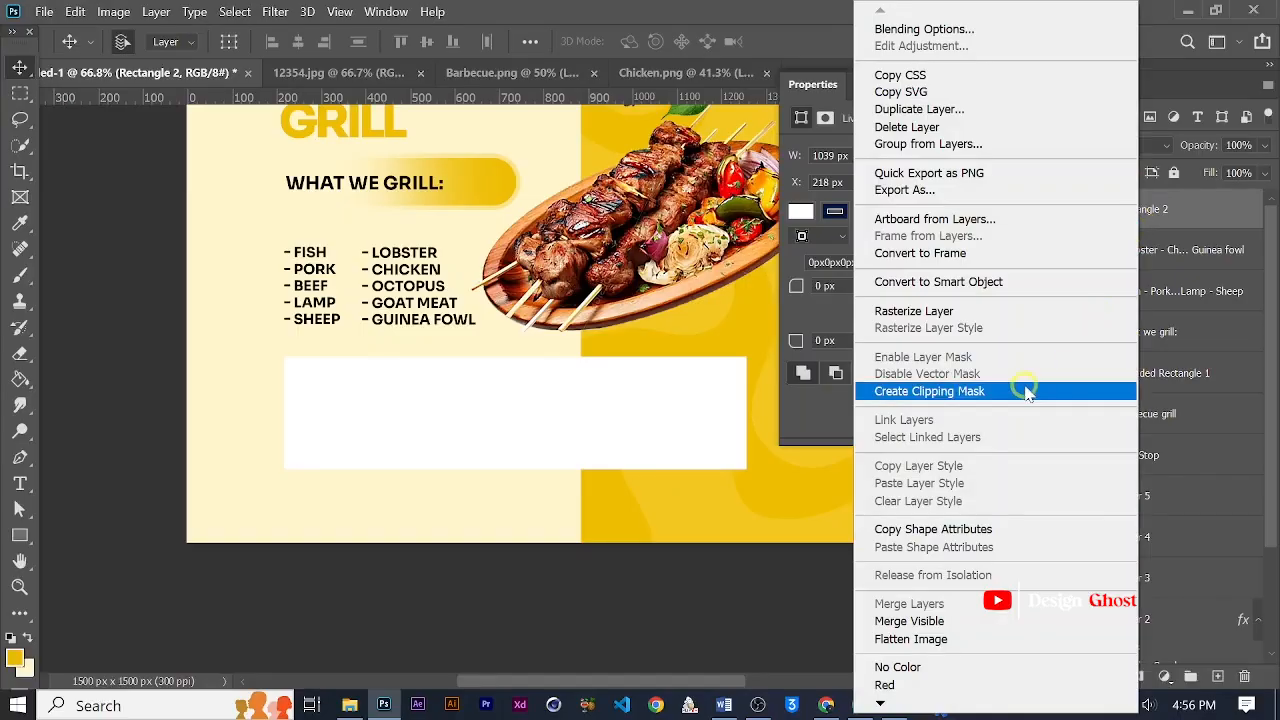
{"action": "left_click", "coordinate": [1000, 311]}
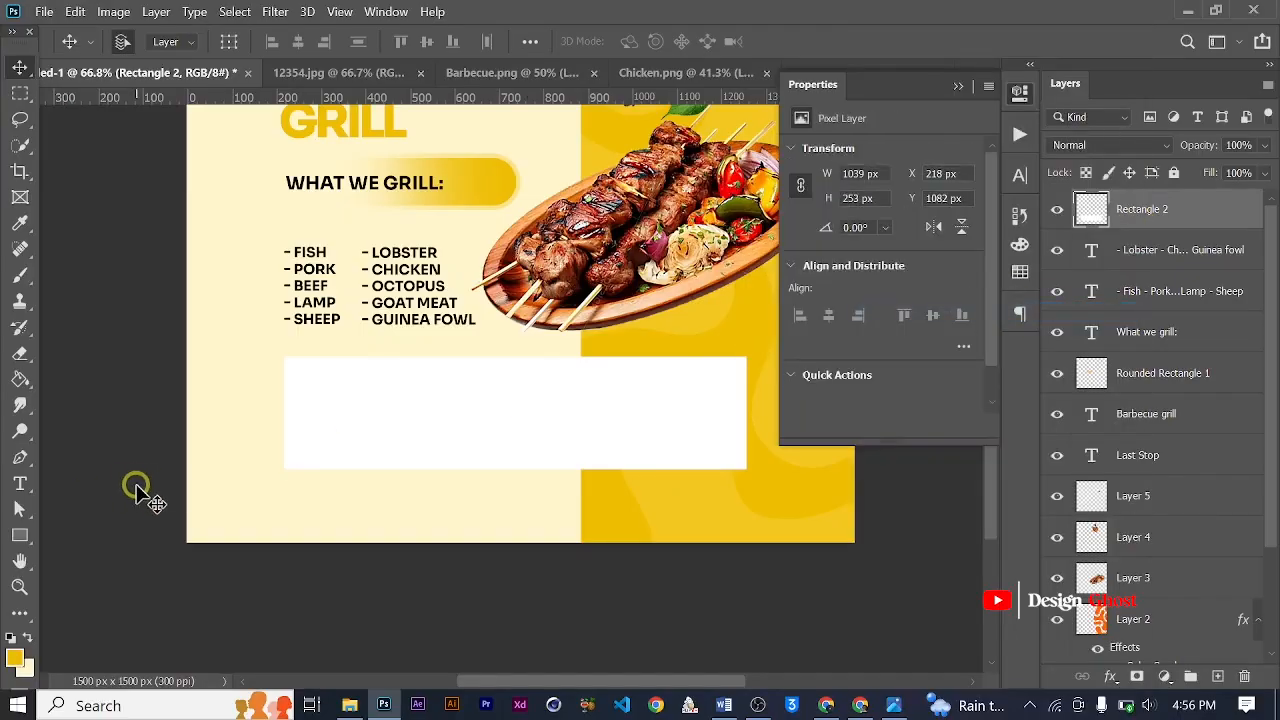
Erase a half-circle notch from the middle of the white box's right edge using a 125 px hard round Eraser
{"action": "key", "text": "e"}
{"action": "right_click", "coordinate": [372, 345]}
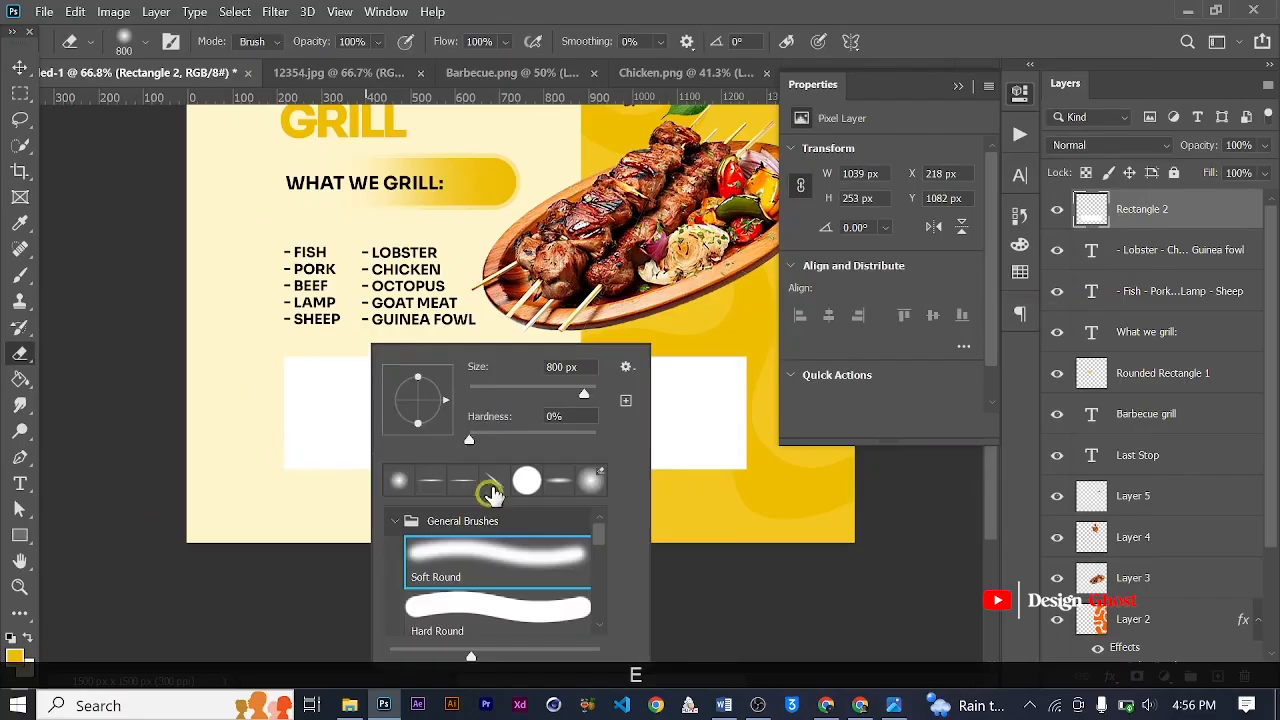
{"action": "left_click", "coordinate": [527, 484]}
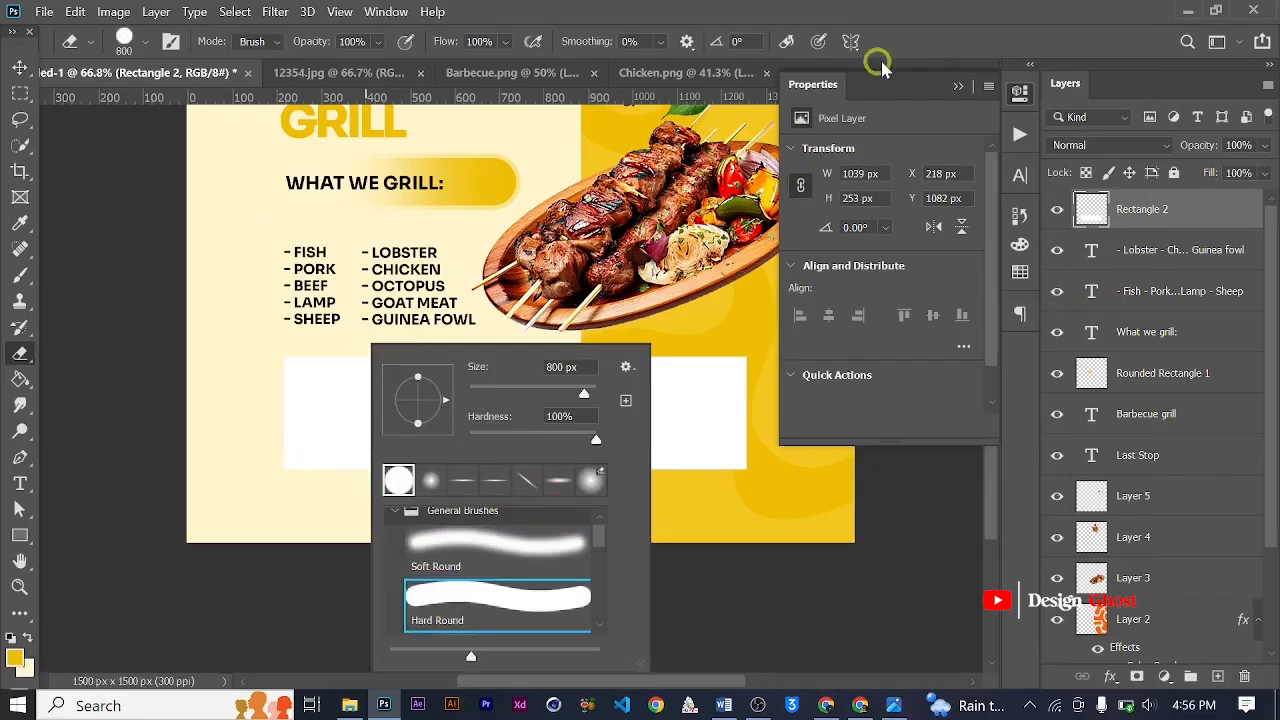
{"action": "left_click", "coordinate": [968, 50]}
{"action": "scroll", "coordinate": [464, 447], "scroll_direction": "down", "scroll_amount": 4}
{"action": "key", "text": "["}
{"action": "key", "text": "["}
{"action": "key", "text": "["}
{"action": "key", "text": "["}
{"action": "key", "text": "["}
{"action": "key", "text": "["}
{"action": "key", "text": "["}
{"action": "key", "text": "["}
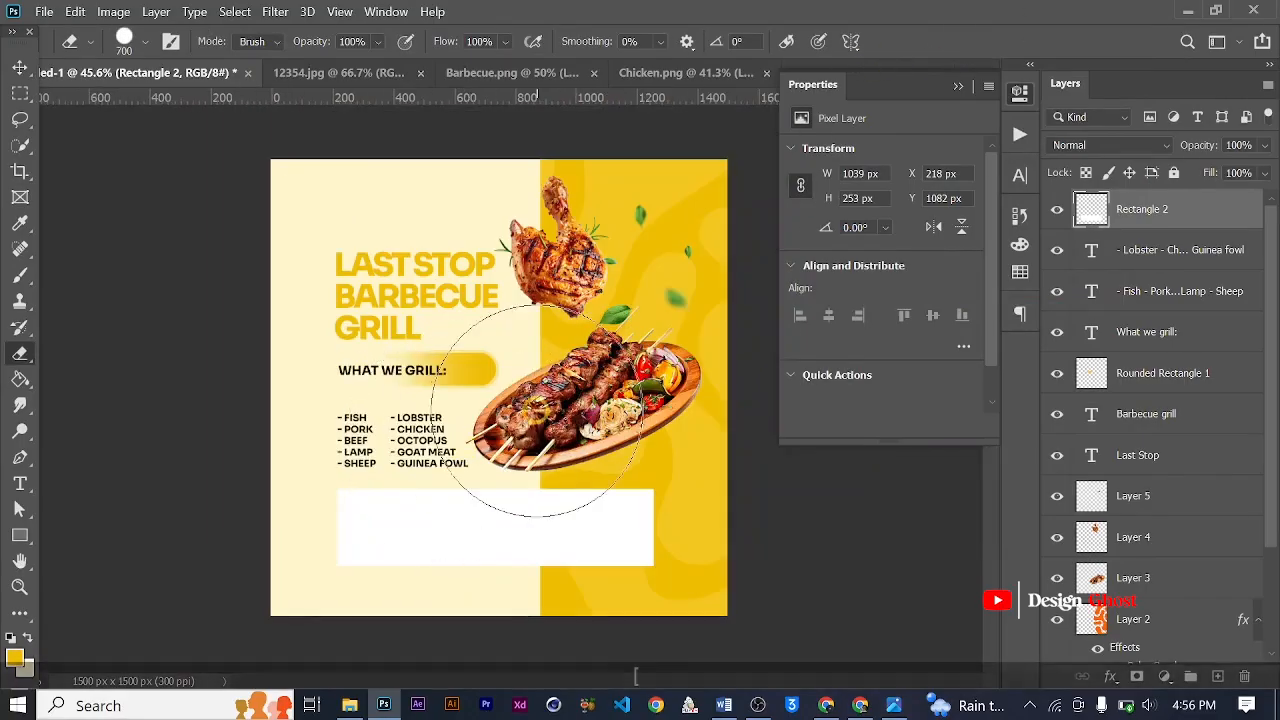
{"action": "key", "text": "["}
{"action": "key", "text": "["}
{"action": "key", "text": "["}
{"action": "scroll", "coordinate": [634, 540], "scroll_direction": "up", "scroll_amount": 3}
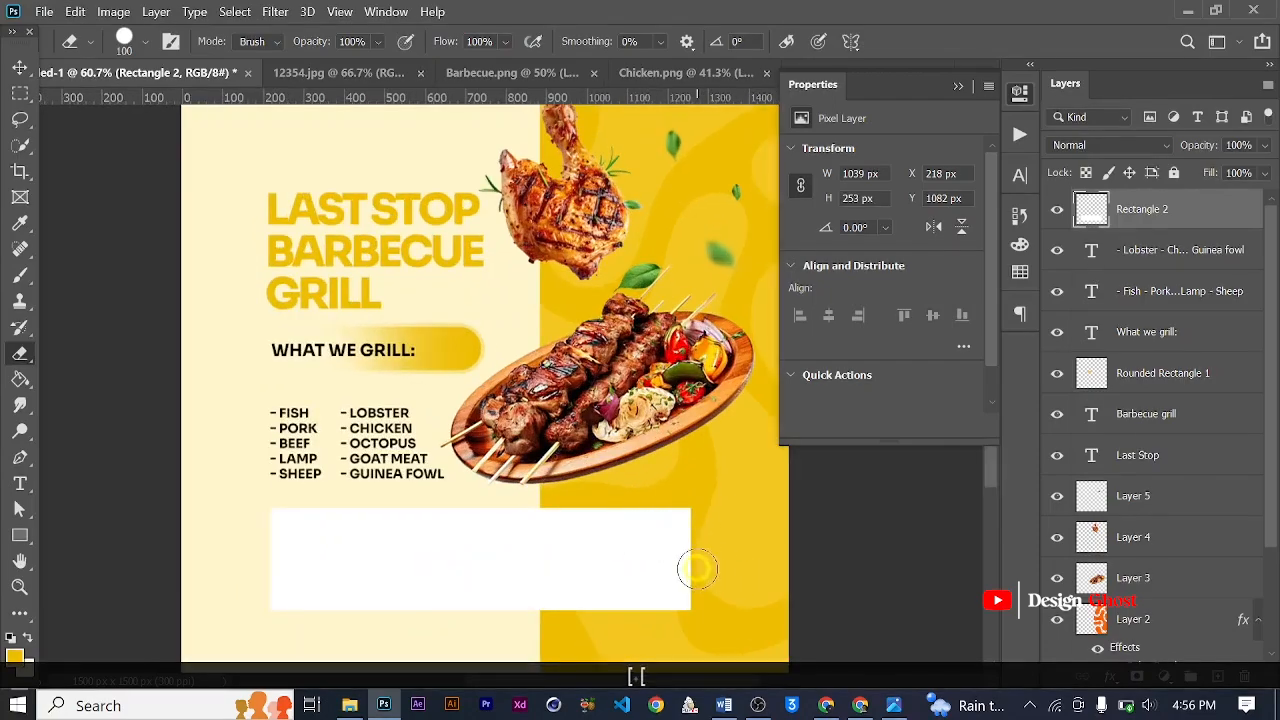
{"action": "key", "text": "bracketright"}
{"action": "scroll", "coordinate": [698, 567], "scroll_direction": "up", "scroll_amount": 1}
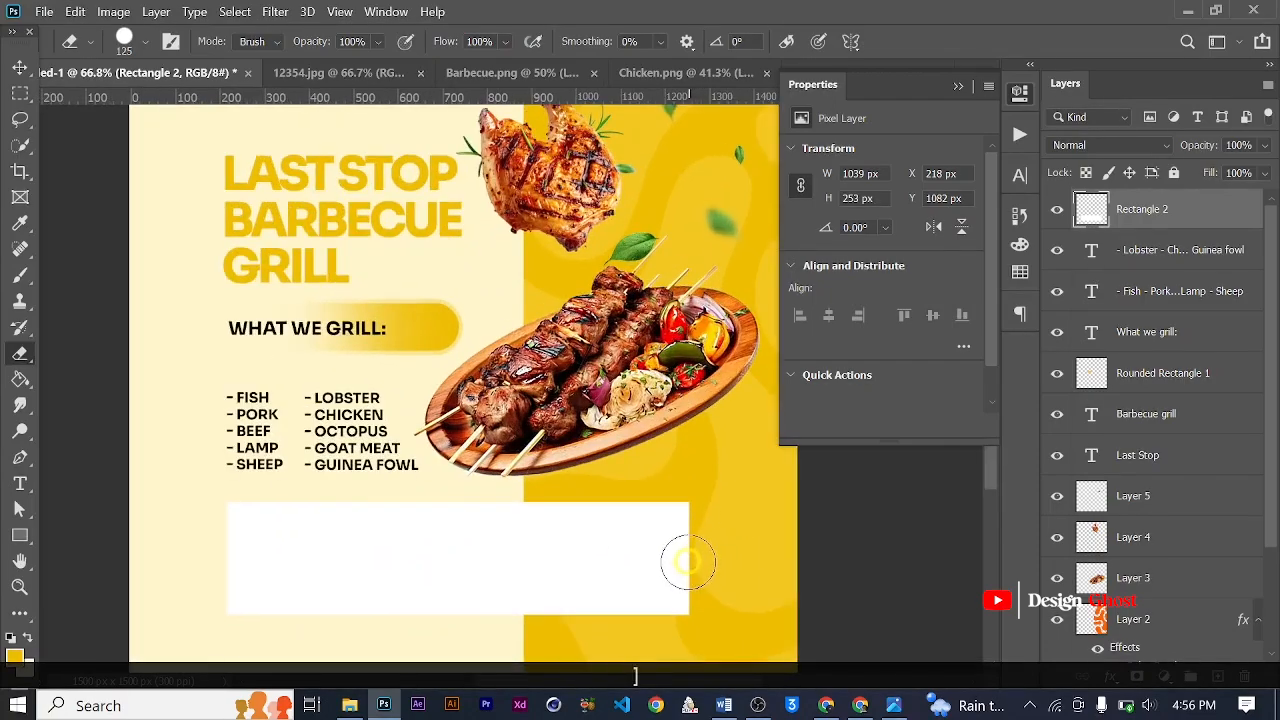
{"action": "left_click", "coordinate": [687, 562]}
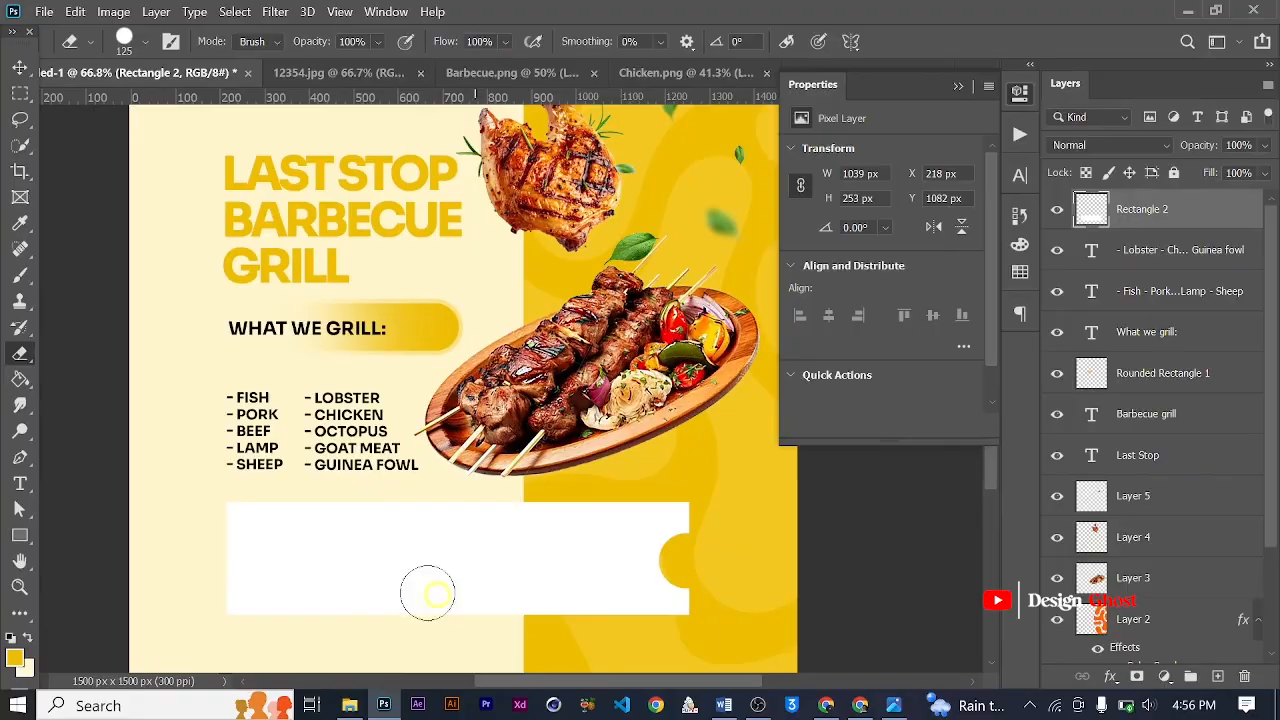
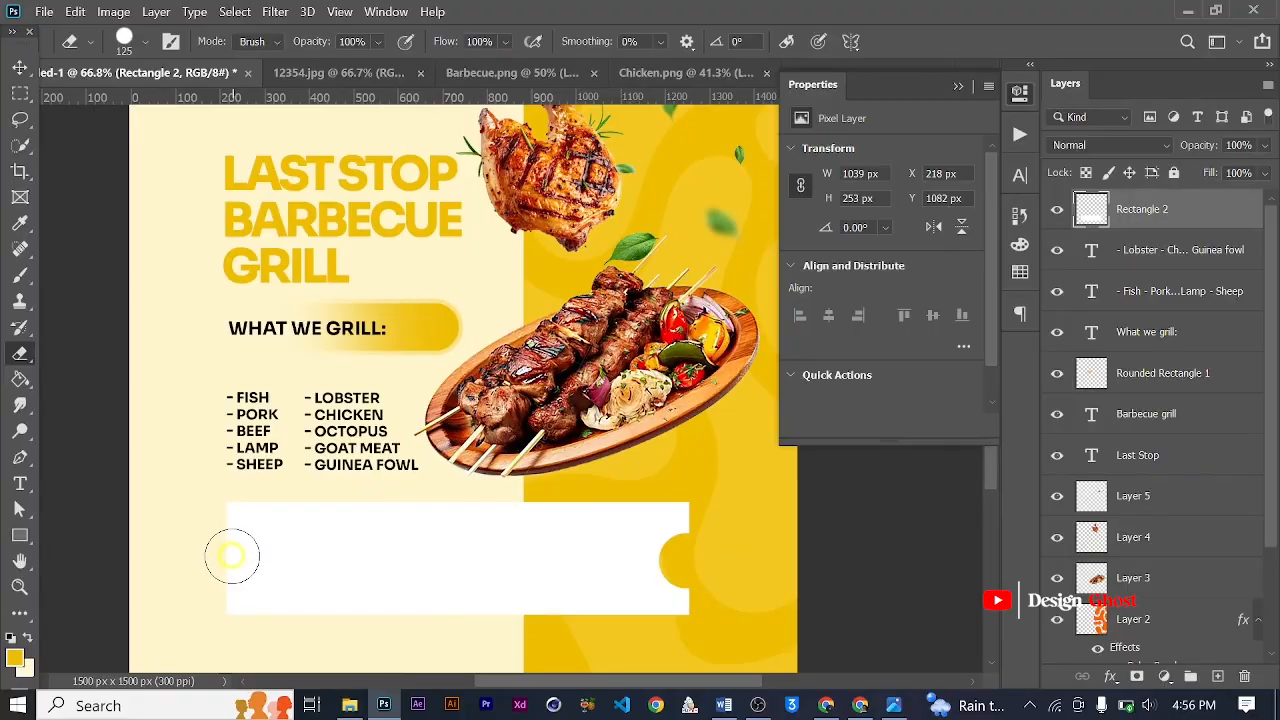
Undo the first left notch and erase a half-circle again at the middle of the white box's left edge
{"action": "scroll", "coordinate": [363, 555], "scroll_direction": "up", "scroll_amount": 5}
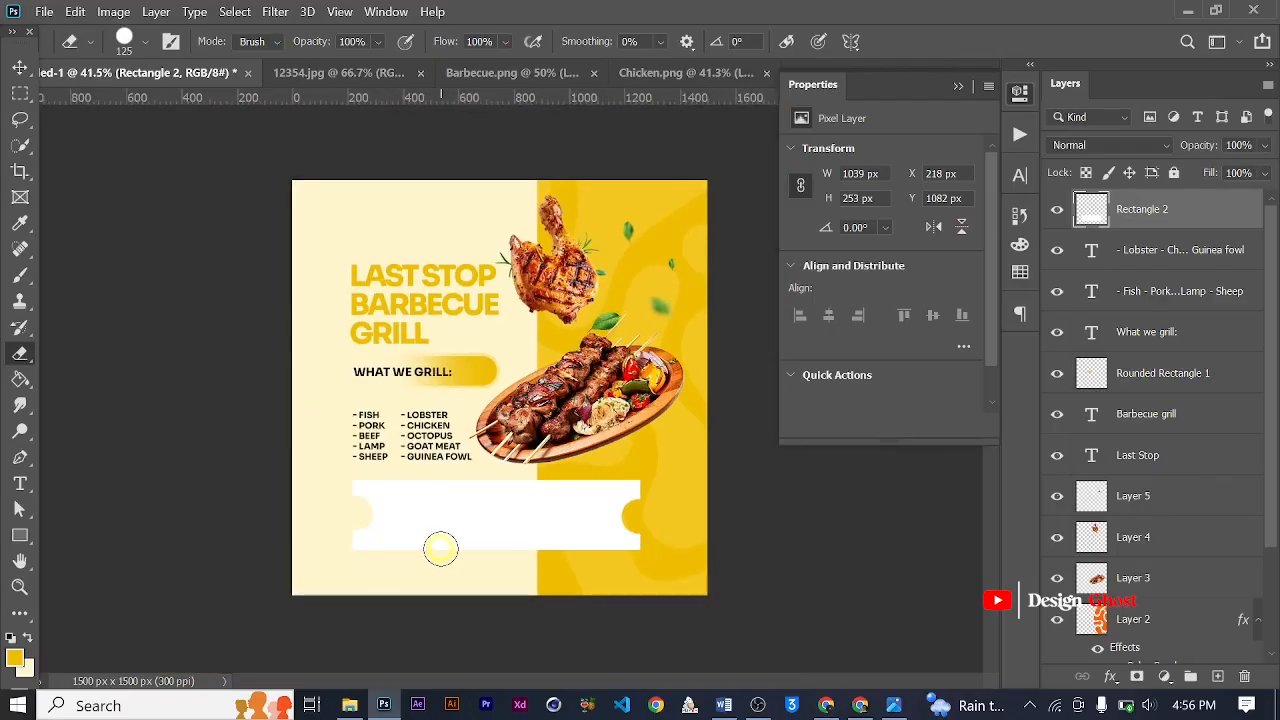
{"action": "key", "text": "ctrl+z"}
{"action": "scroll", "coordinate": [335, 536], "scroll_direction": "up", "scroll_amount": 2}
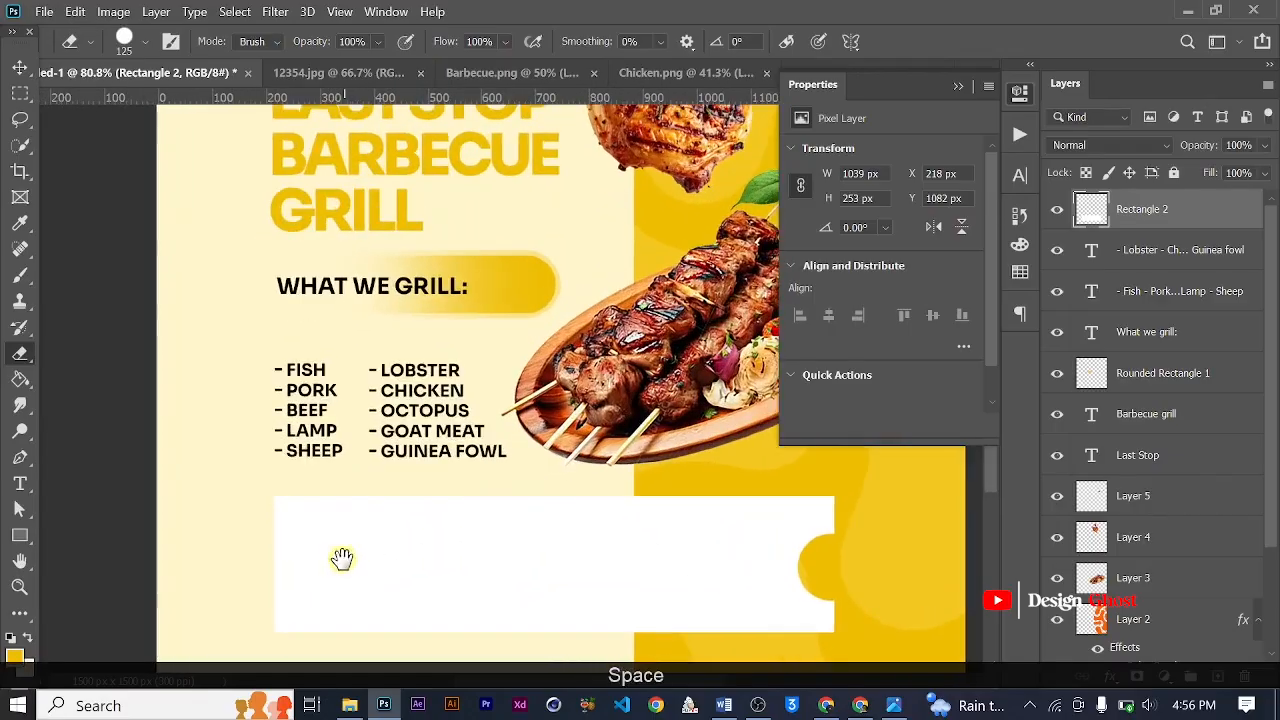
{"action": "left_click_drag", "start_coordinate": [340, 560], "coordinate": [369, 463]}
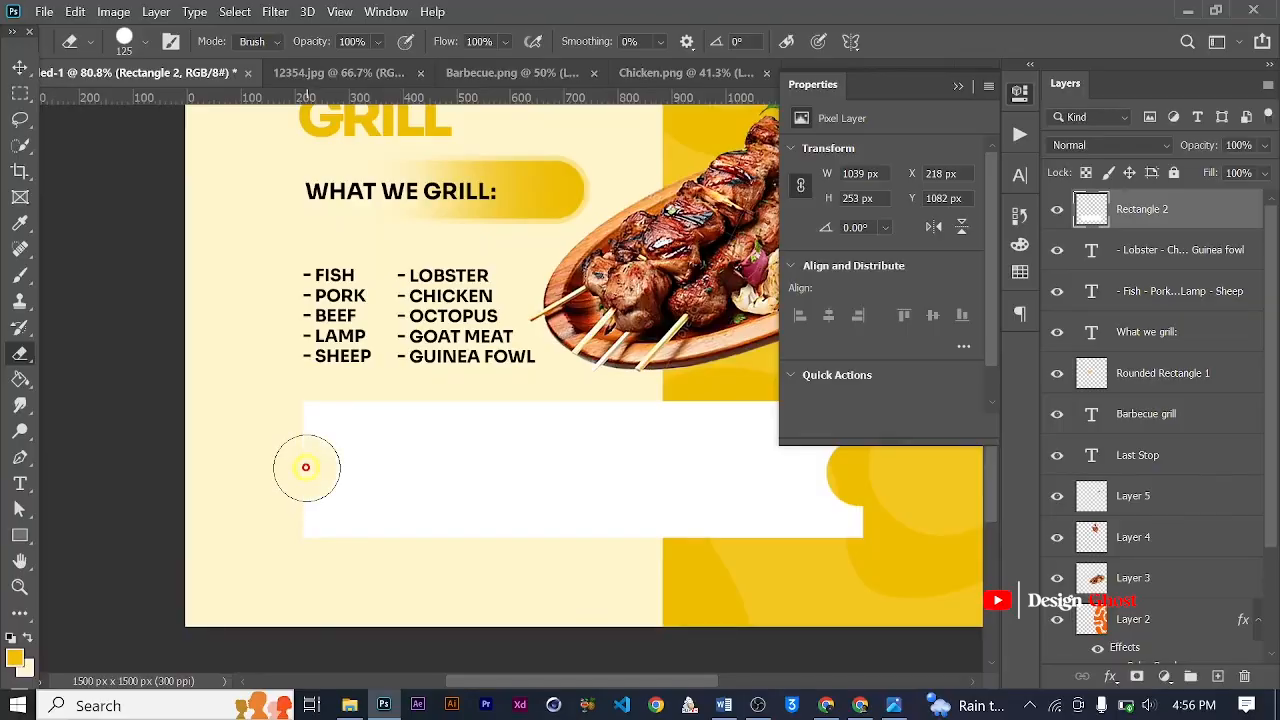
{"action": "scroll", "coordinate": [623, 491], "scroll_direction": "down", "scroll_amount": 6}
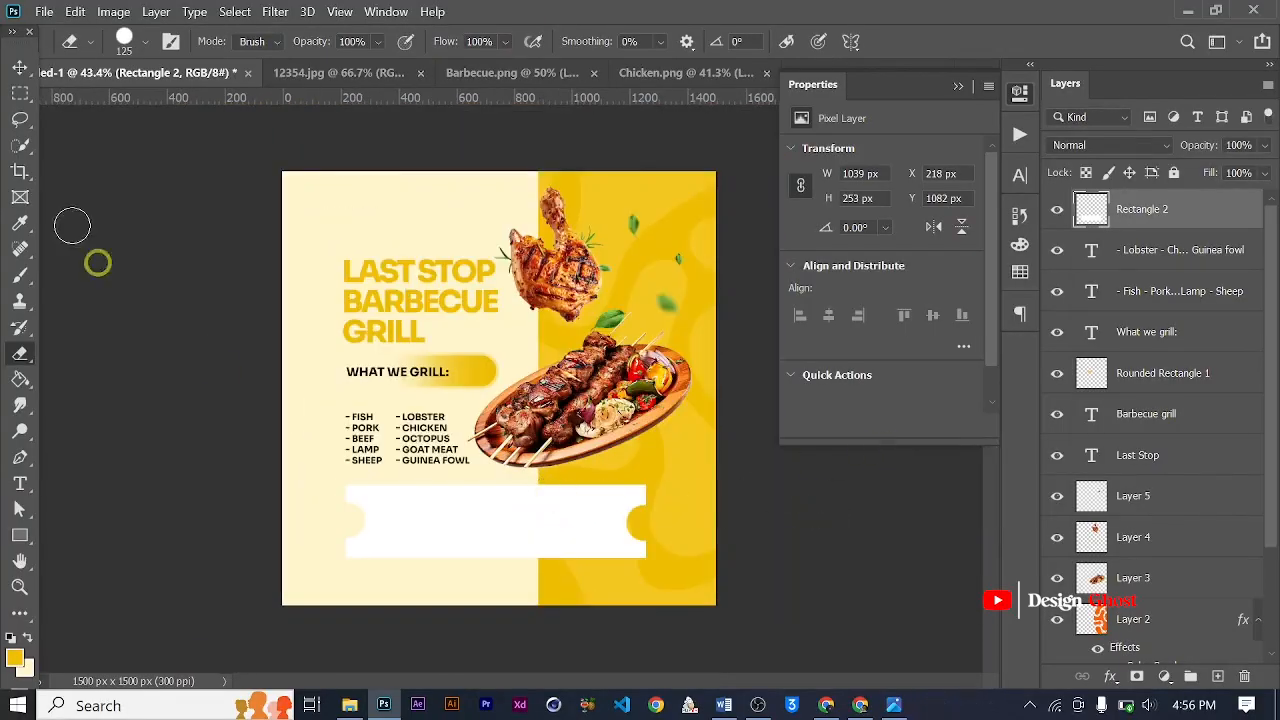
Duplicate the Fish-to-Sheep list onto the white ticket box and bring the copy above Rectangle 2 in the layer order
{"action": "left_click", "coordinate": [19, 66]}
{"action": "key", "text": "Return"}
{"action": "key", "text": "ctrl+0"}
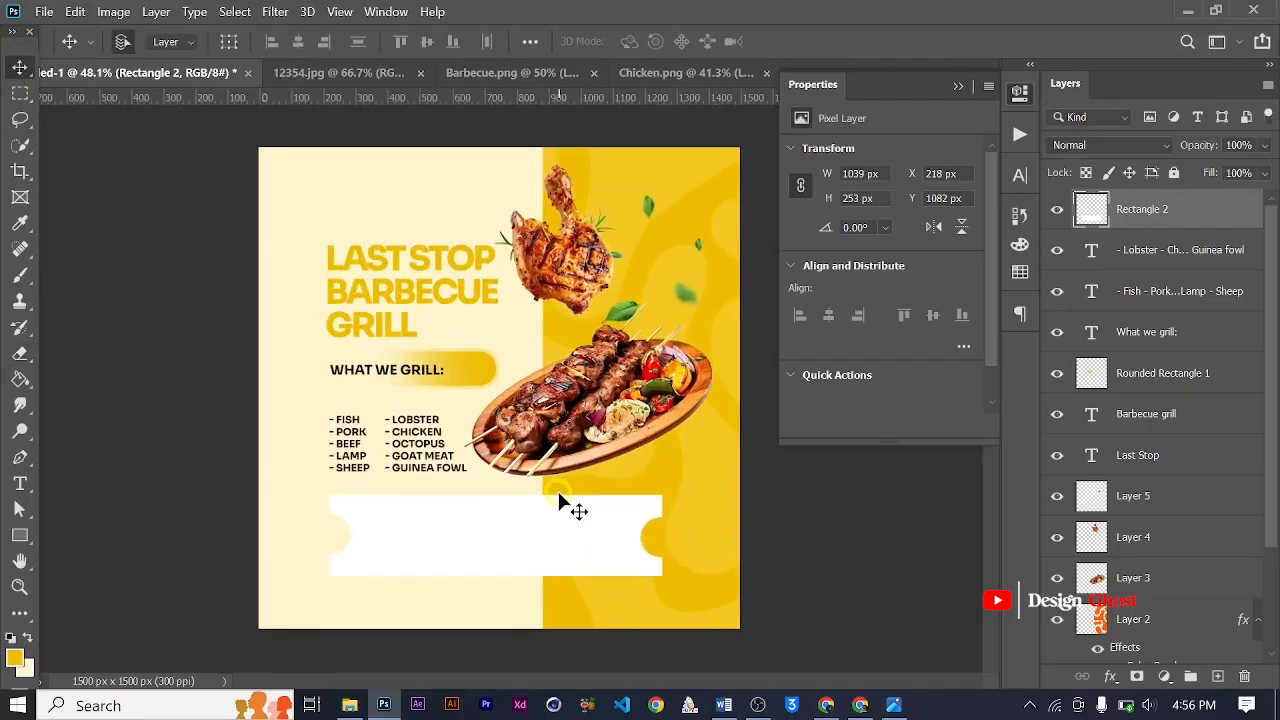
{"action": "scroll", "coordinate": [558, 485], "scroll_direction": "up", "scroll_amount": 4}
{"action": "left_click_drag", "start_coordinate": [478, 569], "coordinate": [491, 418]}
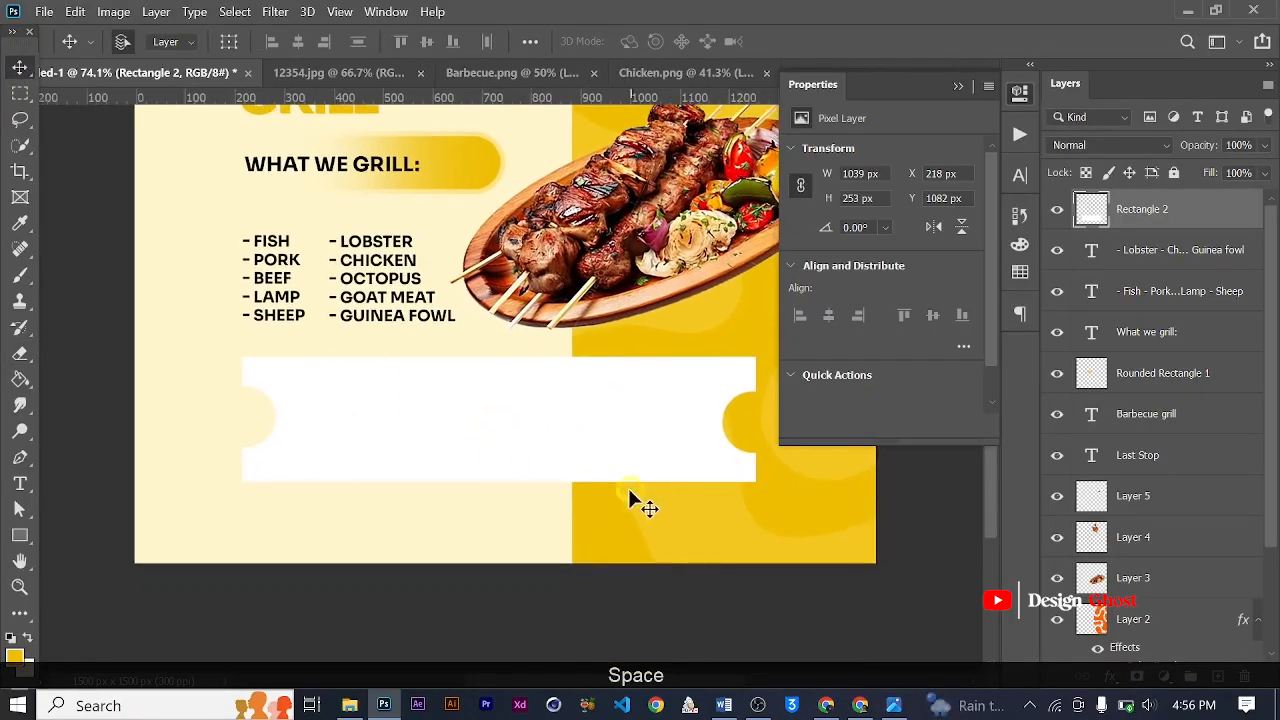
{"action": "left_click", "coordinate": [267, 242], "text": "ctrl"}
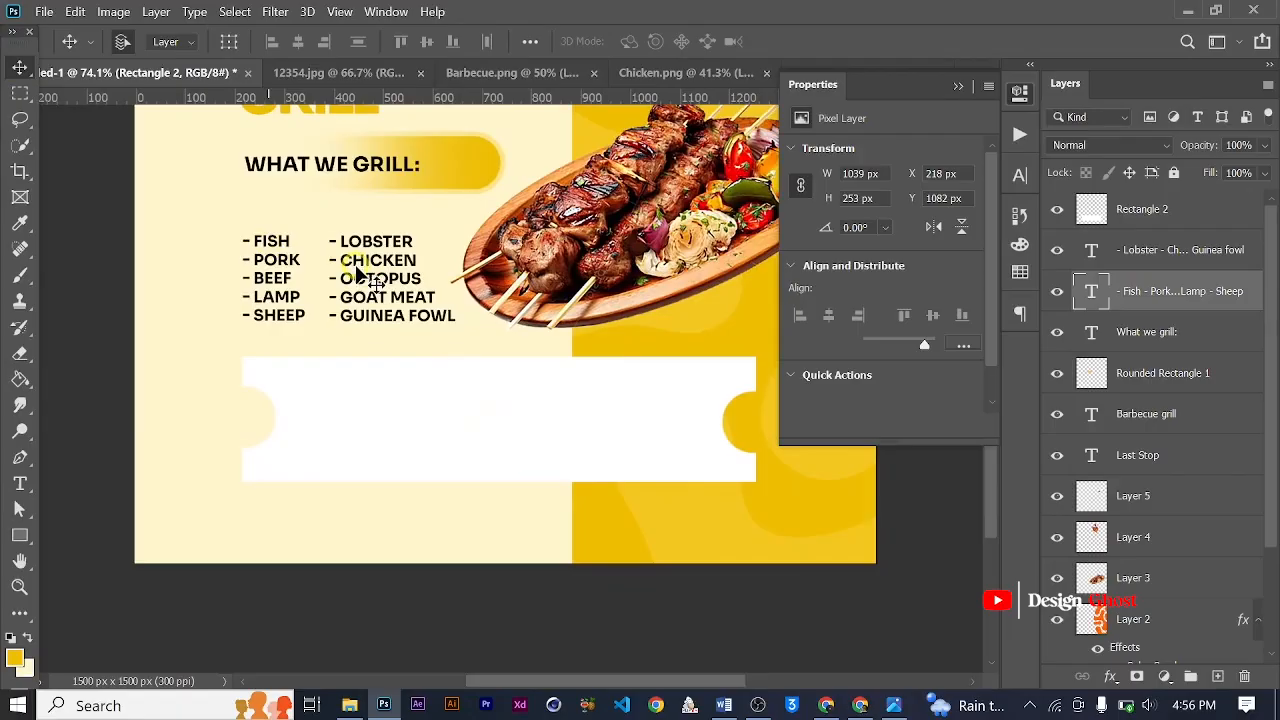
{"action": "right_click", "coordinate": [259, 252]}
{"action": "key", "text": "alt"}
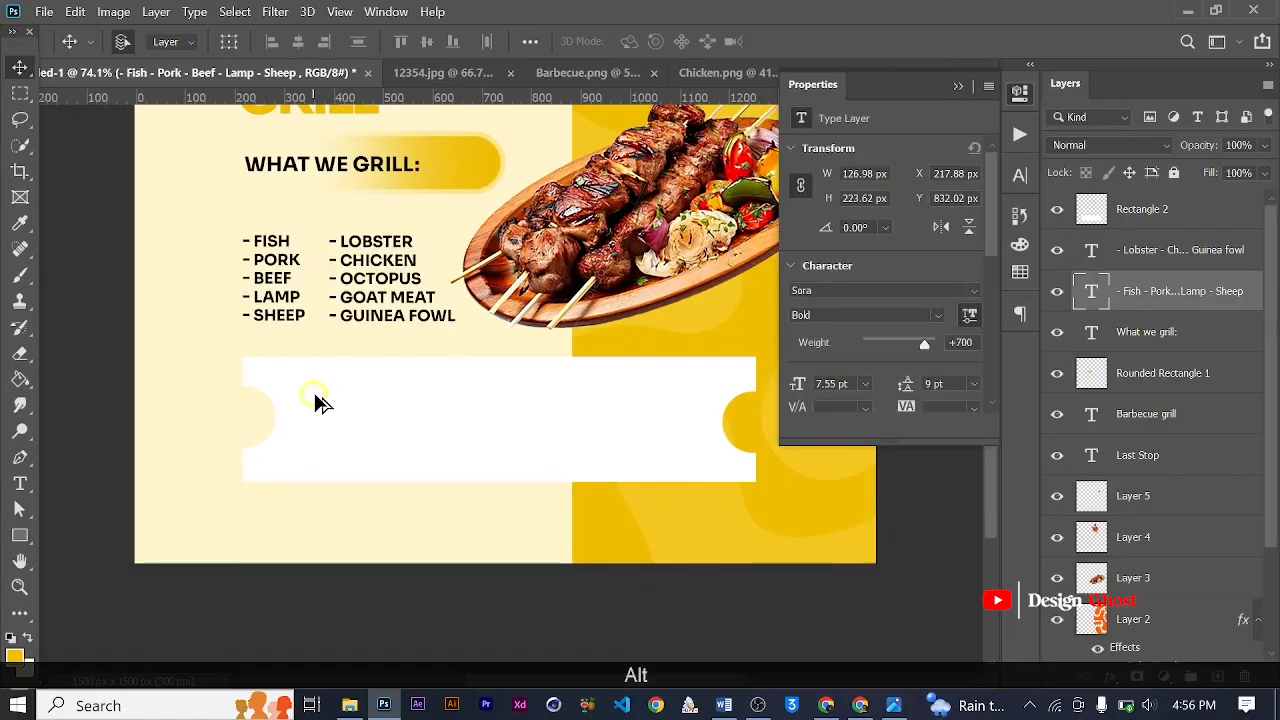
{"action": "key", "text": "ctrl+bracketright"}
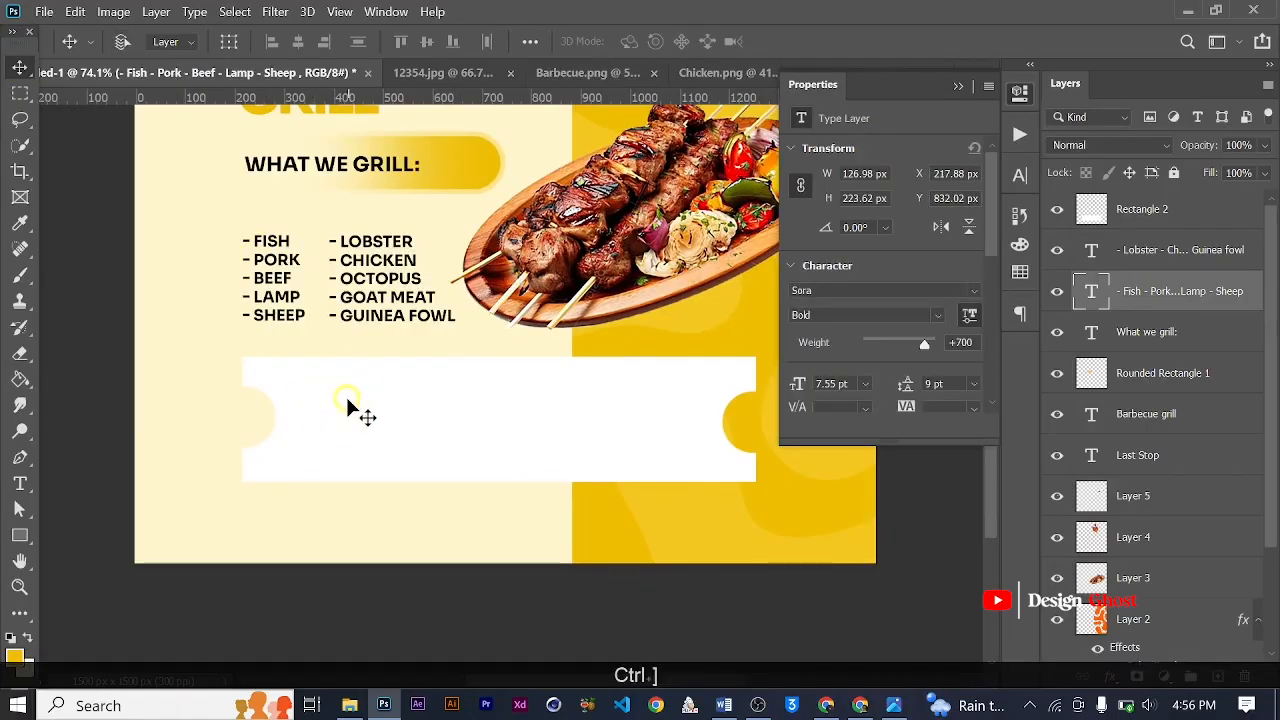
{"action": "key", "text": "ctrl"}
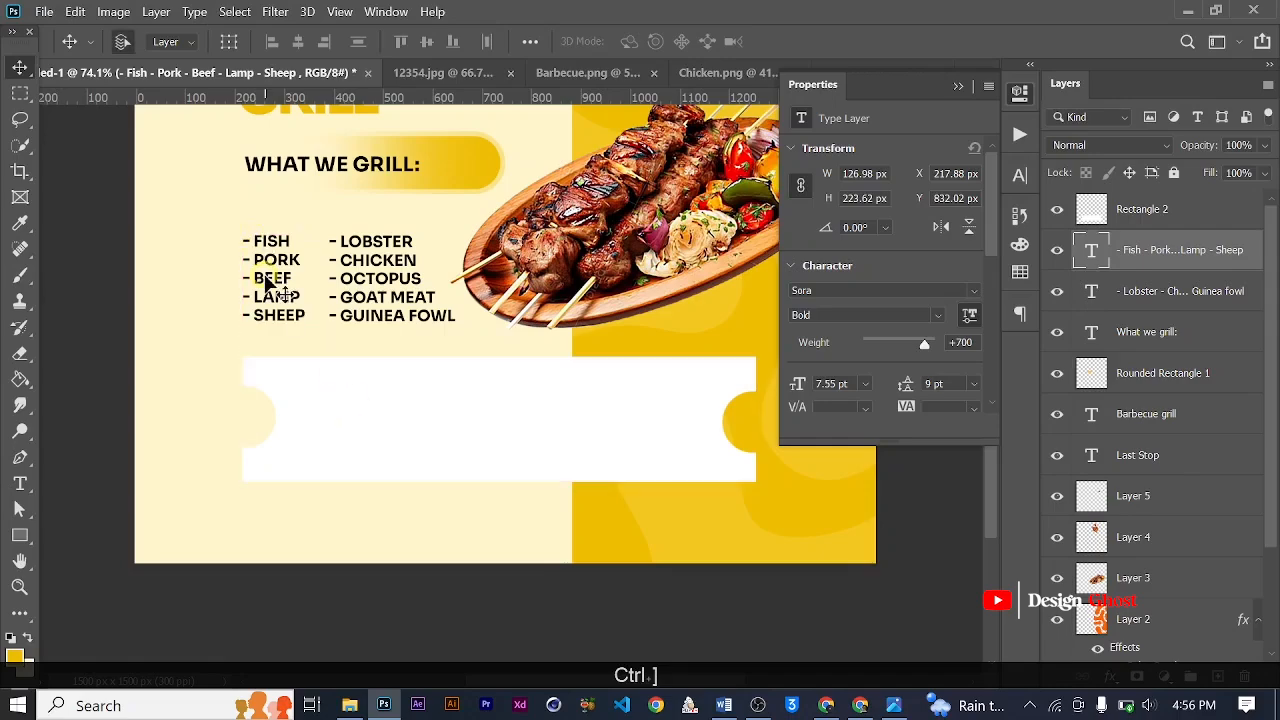
{"action": "left_click_drag", "start_coordinate": [268, 285], "coordinate": [348, 400]}
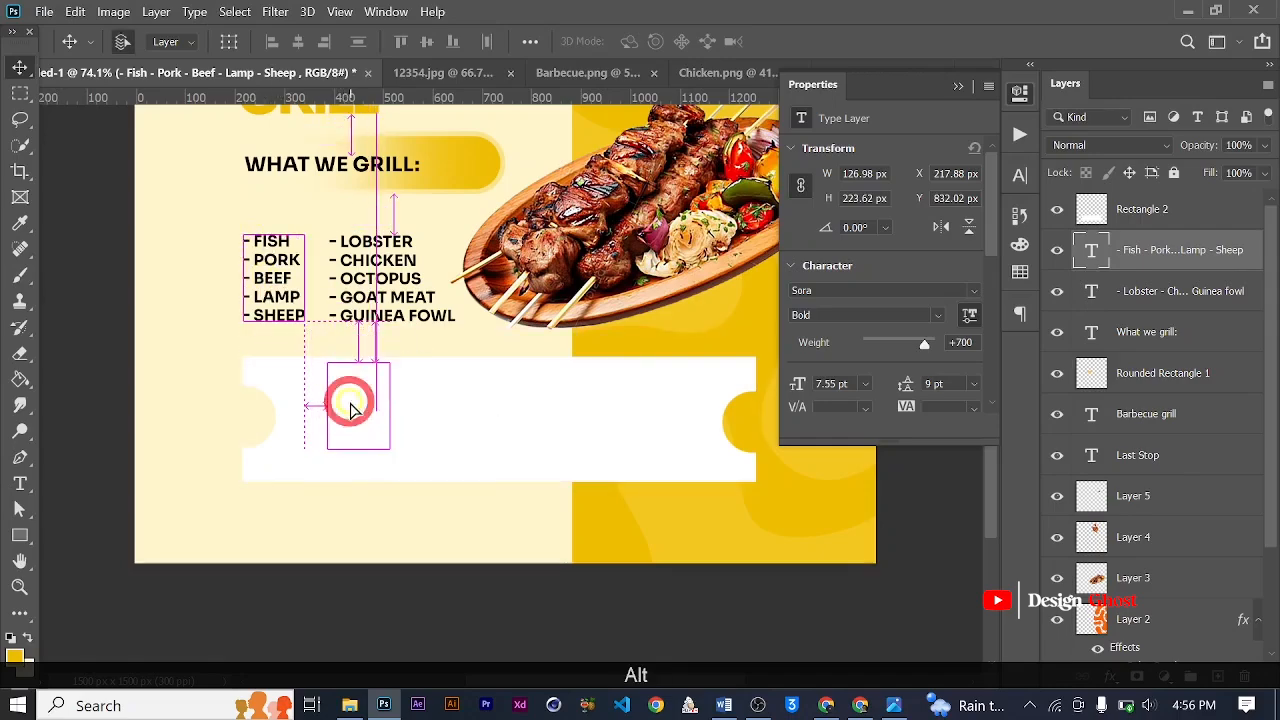
{"action": "key", "text": "ctrl+bracketright"}
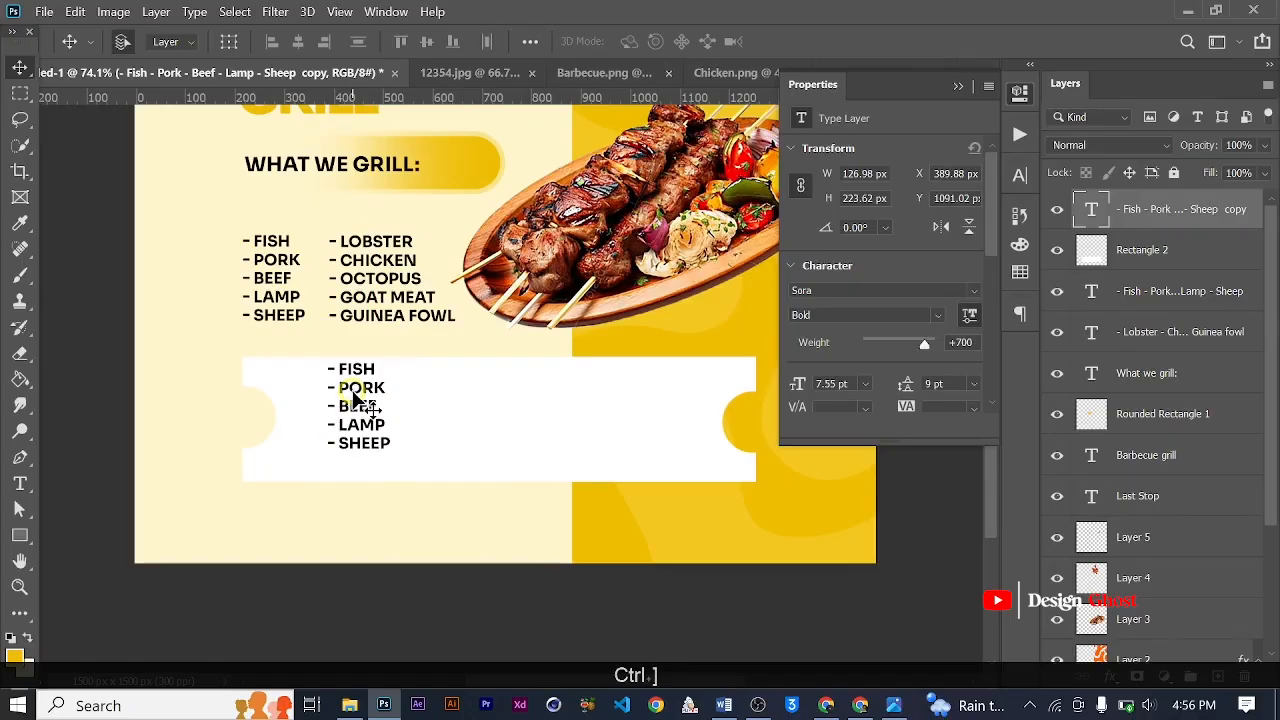
Replace the copied list text in the white box with "For more info contact:"
{"action": "scroll", "coordinate": [349, 396], "scroll_direction": "up", "scroll_amount": 1}
{"action": "scroll", "coordinate": [352, 397], "scroll_direction": "up", "scroll_amount": 1}
{"action": "key", "text": "t"}
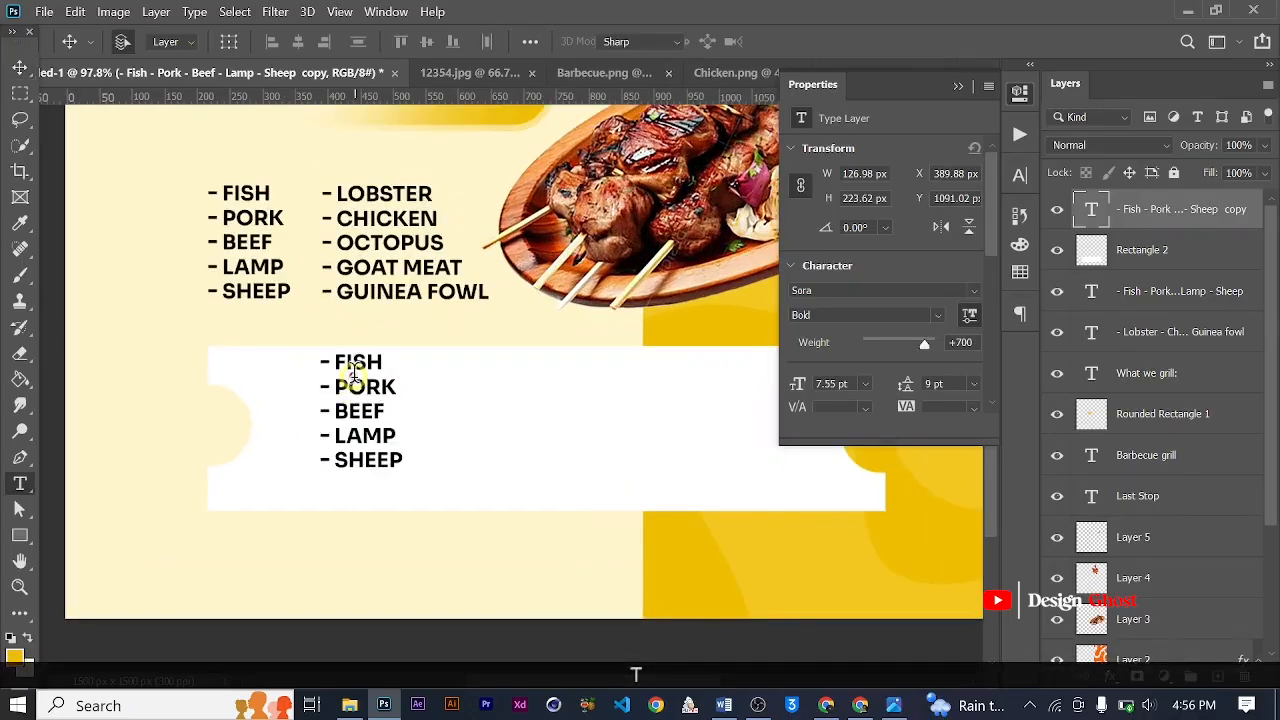
{"action": "key", "text": "ctrl+a"}
{"action": "type", "text": "For"}
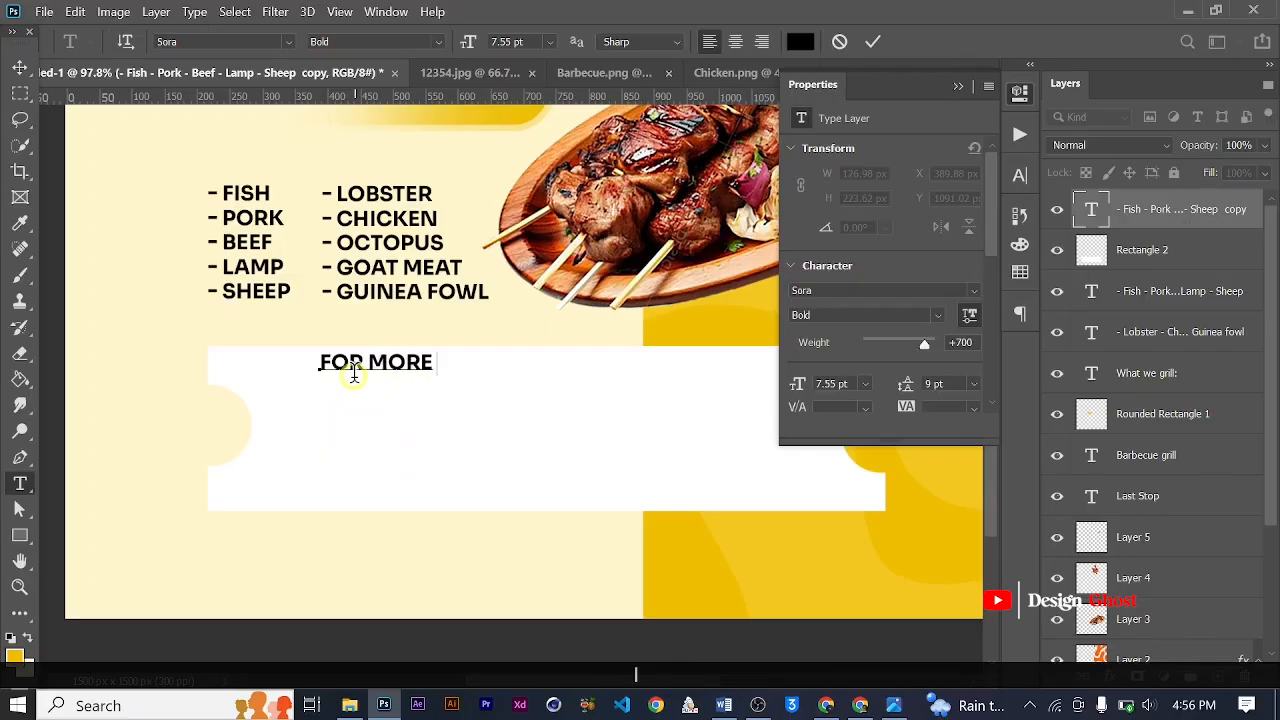
{"action": "type", "text": "MORE INFO CONTACT:"}
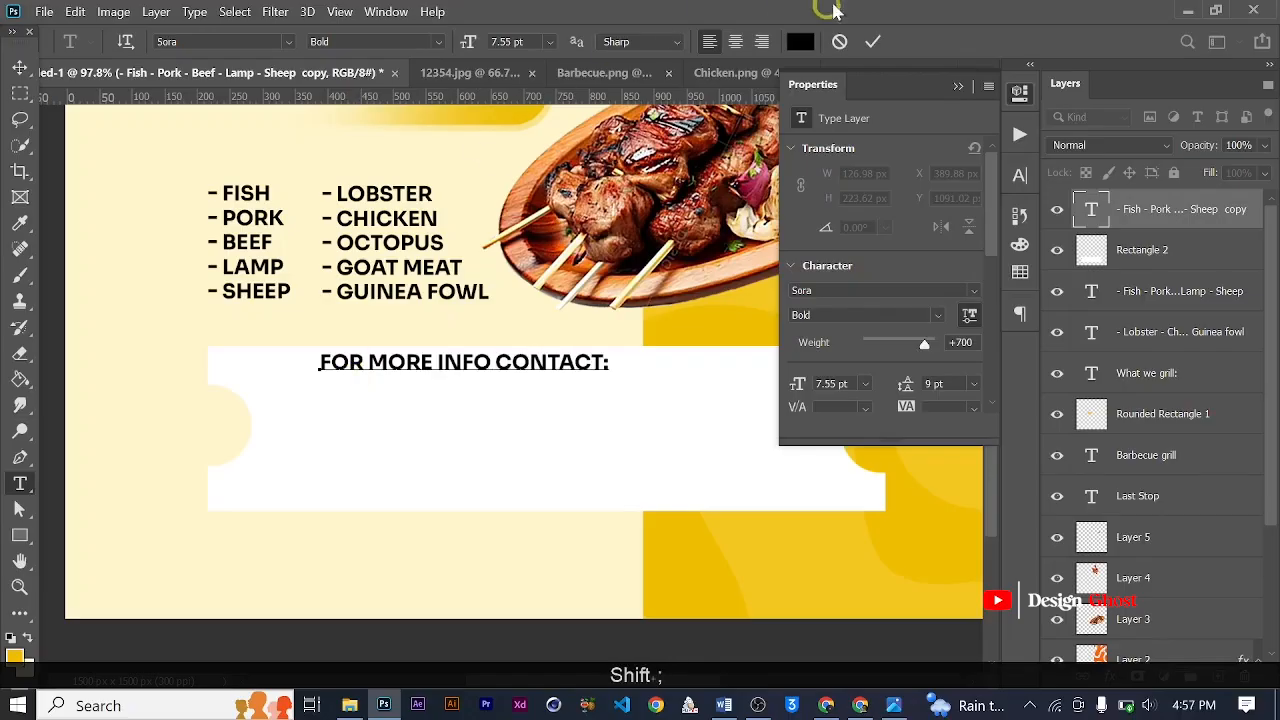
{"action": "left_click", "coordinate": [870, 41]}
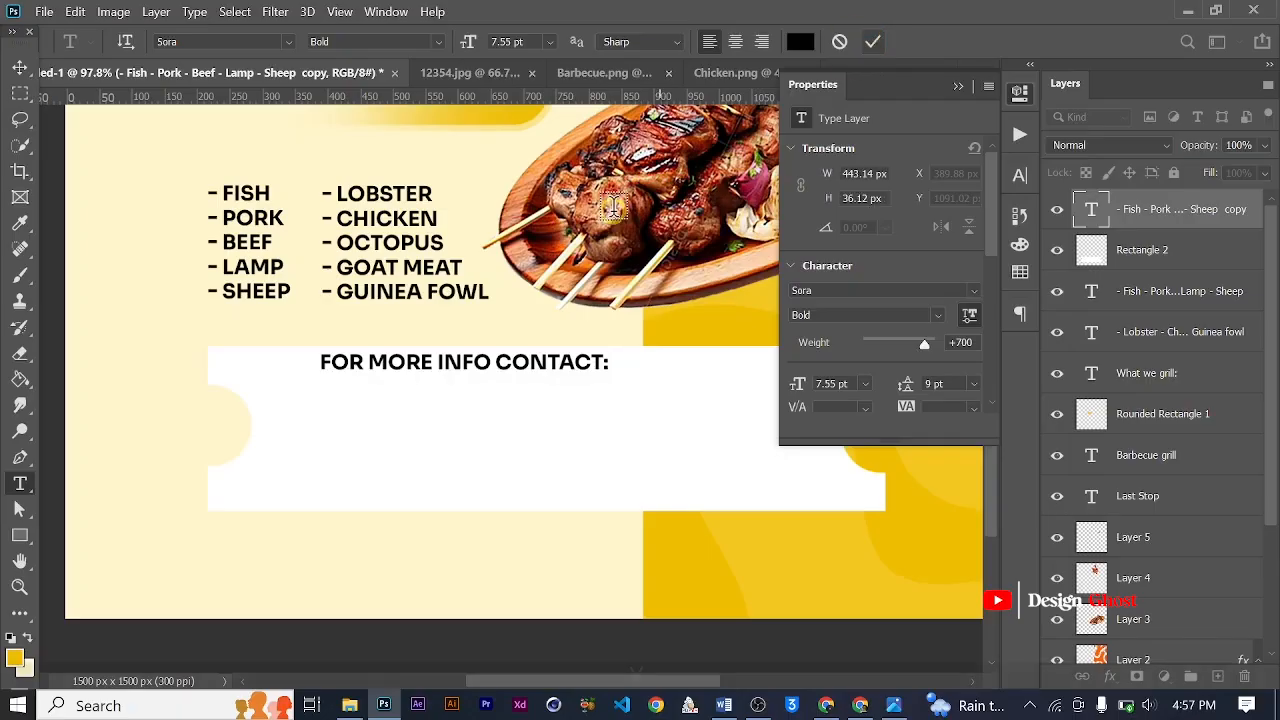
Nudge the contact heading down in the white box to a Y position of about 1097 px
{"action": "key", "text": "v"}
{"action": "key", "text": "Down"}
{"action": "key", "text": "Down"}
{"action": "key", "text": "Down"}
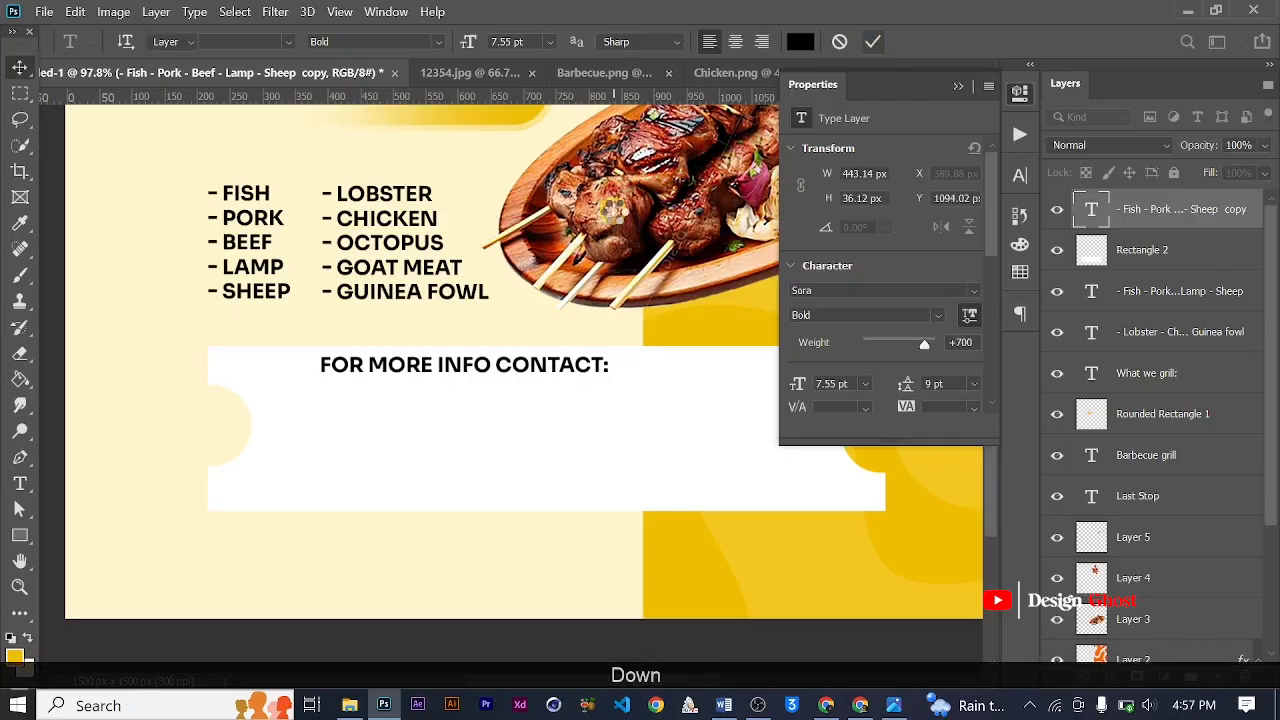
{"action": "key", "text": "Down"}
{"action": "key", "text": "Down"}
{"action": "key", "text": "Down"}
Duplicate the "For more info contact:" heading directly below itself inside the white box
{"action": "scroll", "coordinate": [506, 266], "scroll_direction": "up", "scroll_amount": 3}
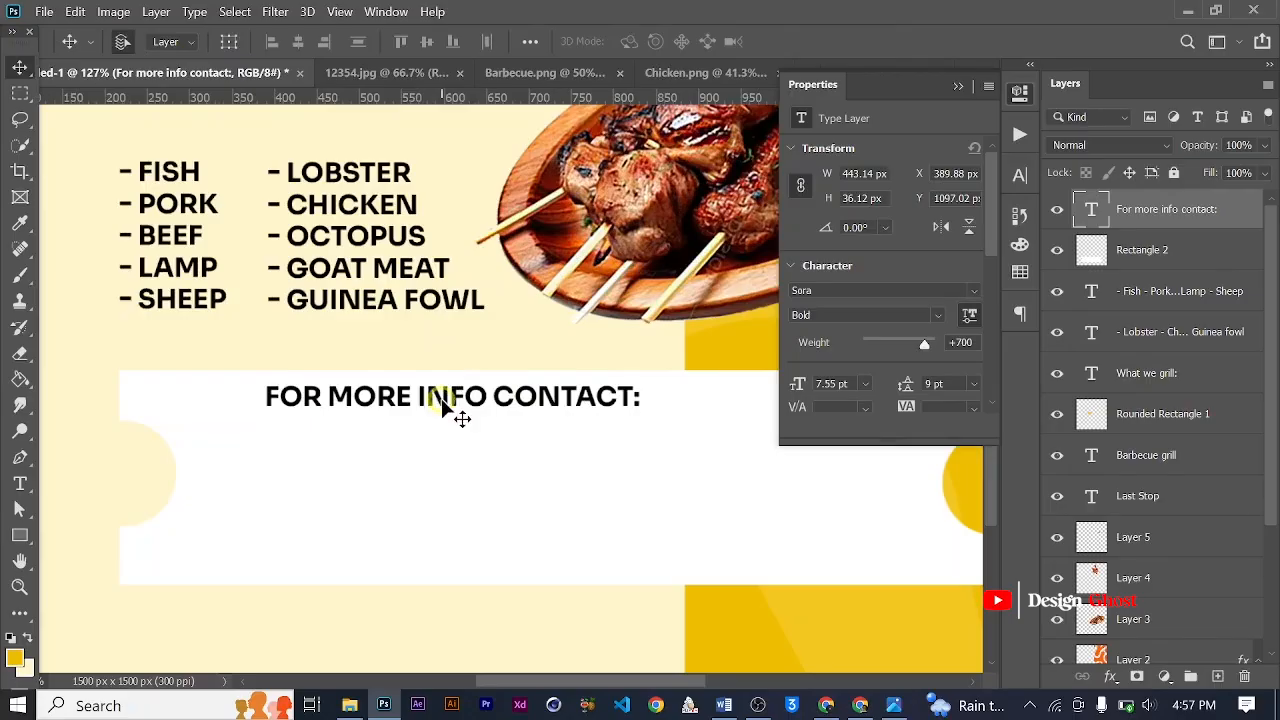
{"action": "left_click_drag", "start_coordinate": [441, 404], "coordinate": [440, 466]}
{"action": "scroll", "coordinate": [438, 426], "scroll_direction": "down", "scroll_amount": 3}
{"action": "key", "text": "t"}
{"action": "key", "text": "ctrl+a"}
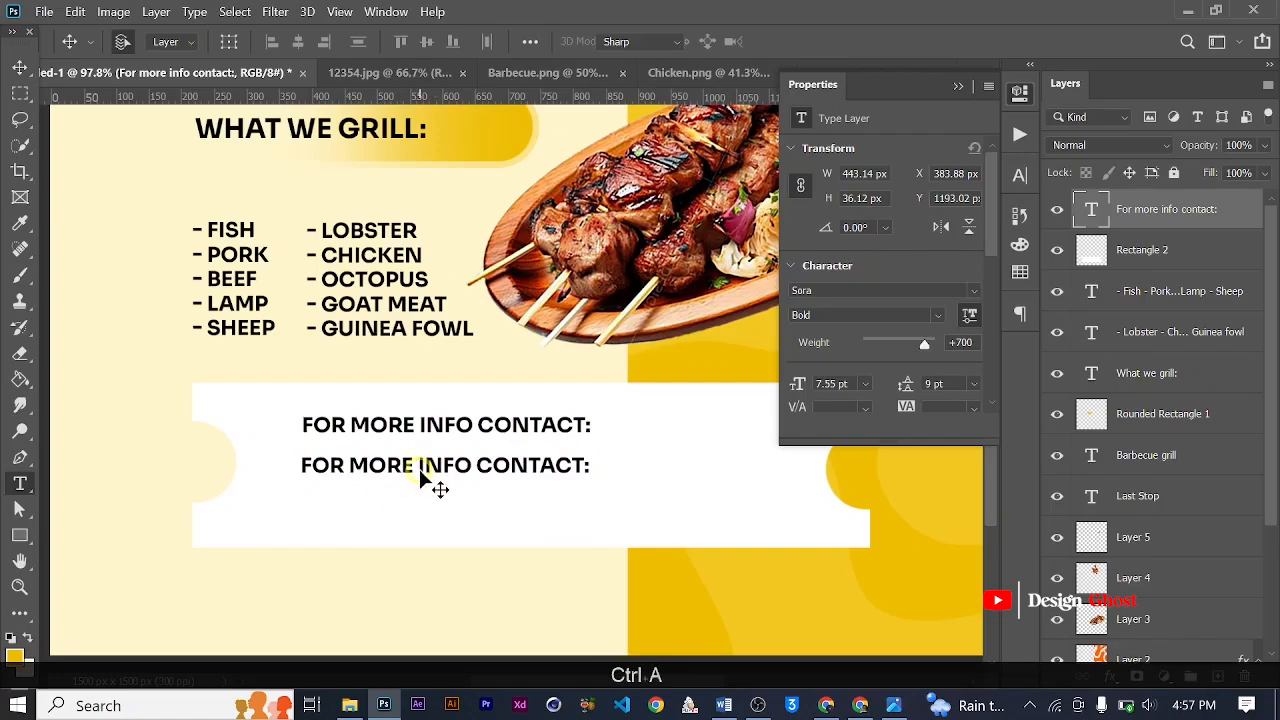
{"action": "key", "text": "shift+equal"}
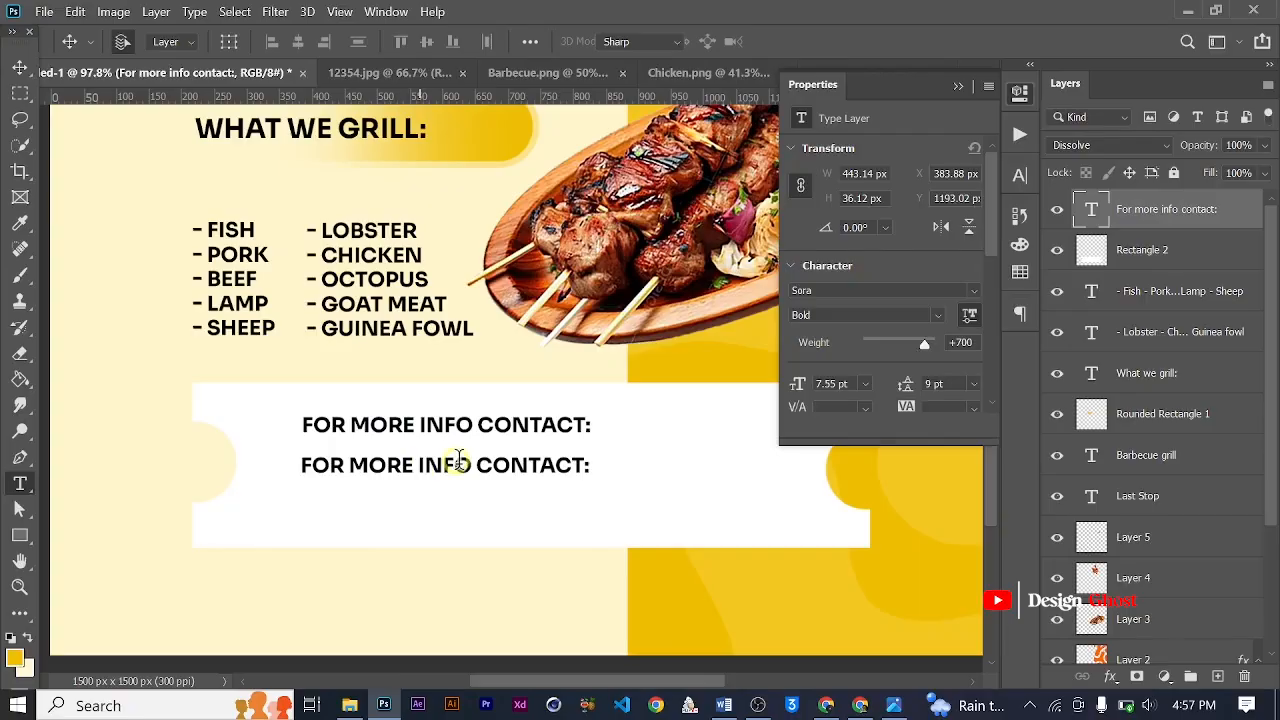
{"action": "scroll", "coordinate": [431, 467], "scroll_direction": "up", "scroll_amount": 1}
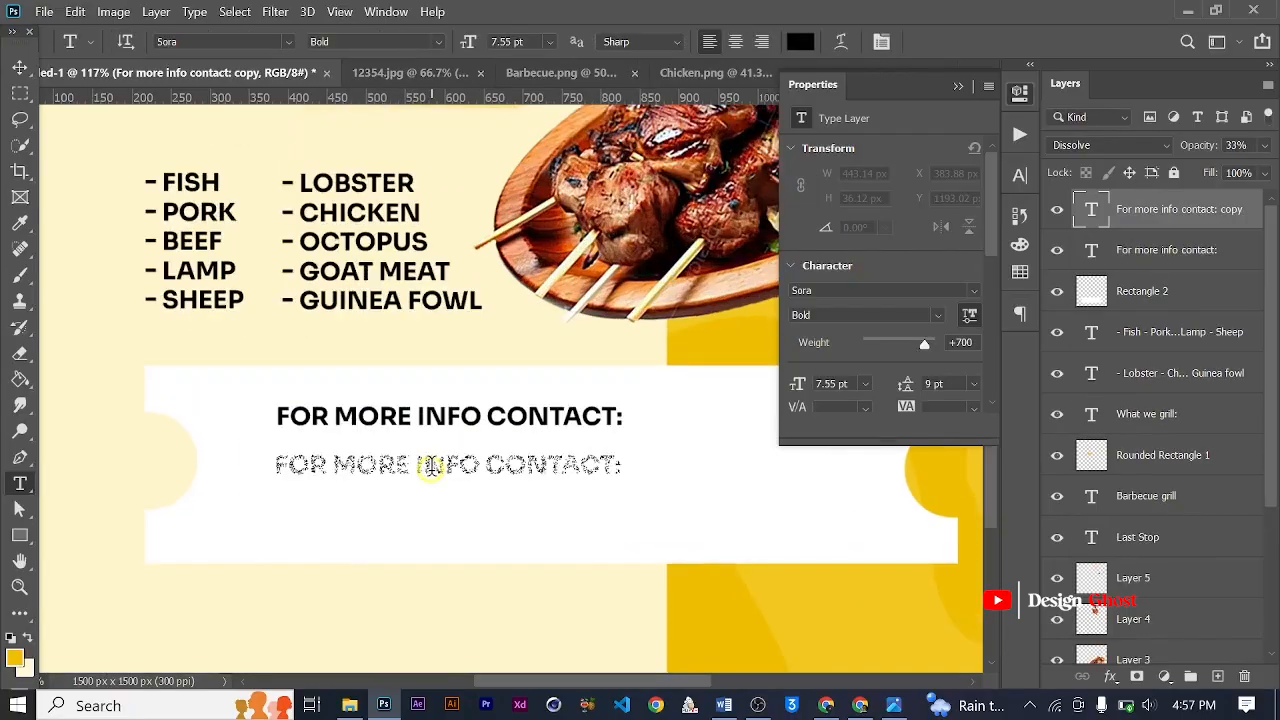
{"action": "scroll", "coordinate": [431, 467], "scroll_direction": "up", "scroll_amount": 2}
{"action": "key", "text": "ctrl+z"}
{"action": "key", "text": "ctrl+z"}
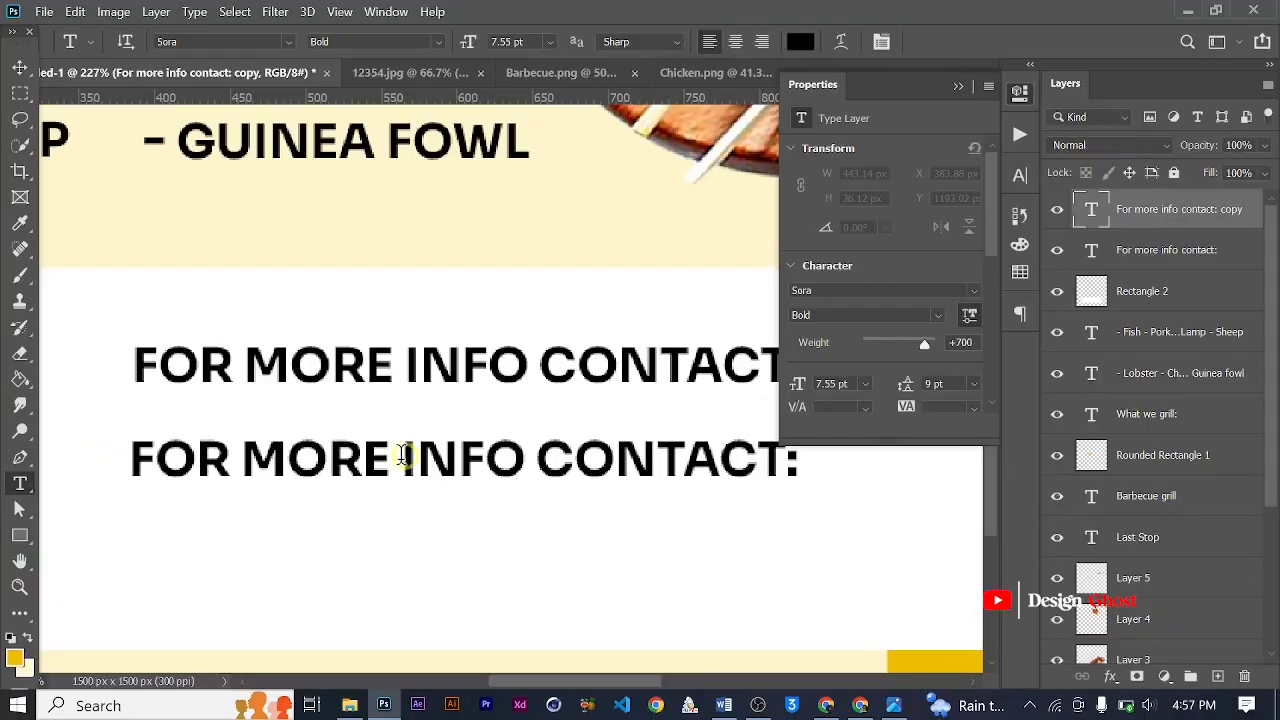
Replace the duplicated heading's text with the placeholder contact phone number
{"action": "left_click", "coordinate": [390, 462]}
{"action": "key", "text": "ctrl+a"}
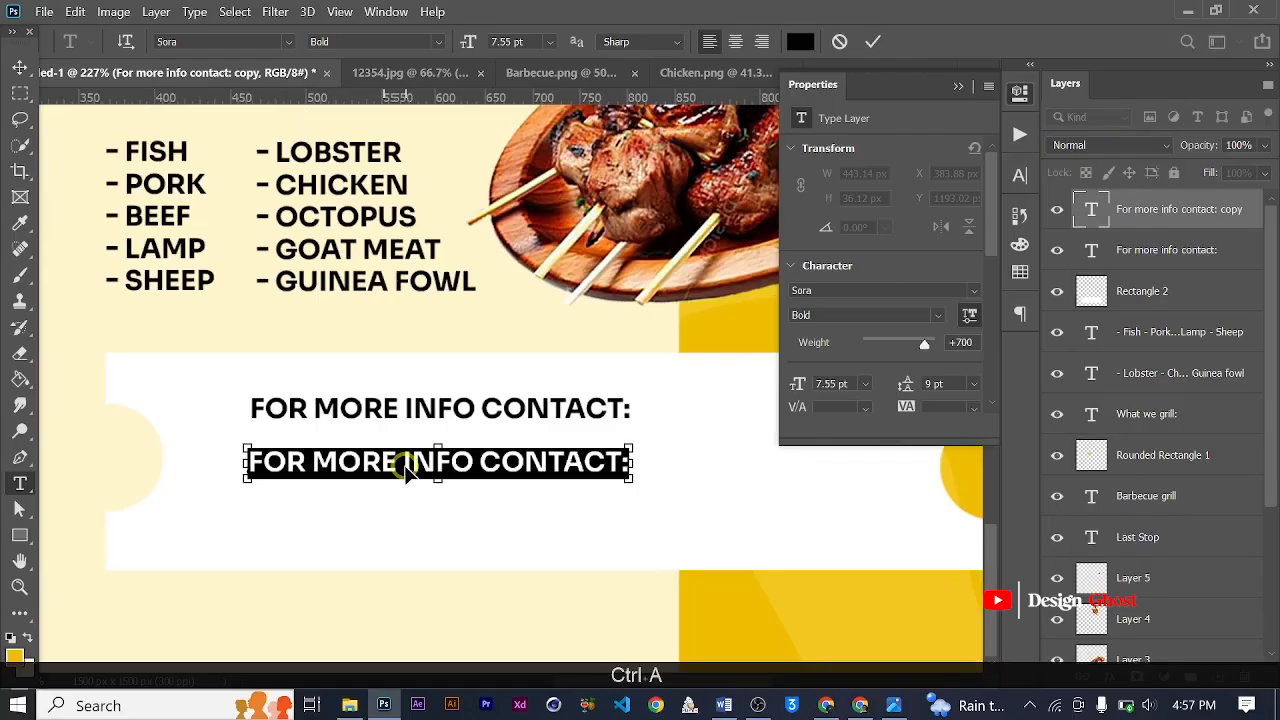
{"action": "type", "text": "233 ("}
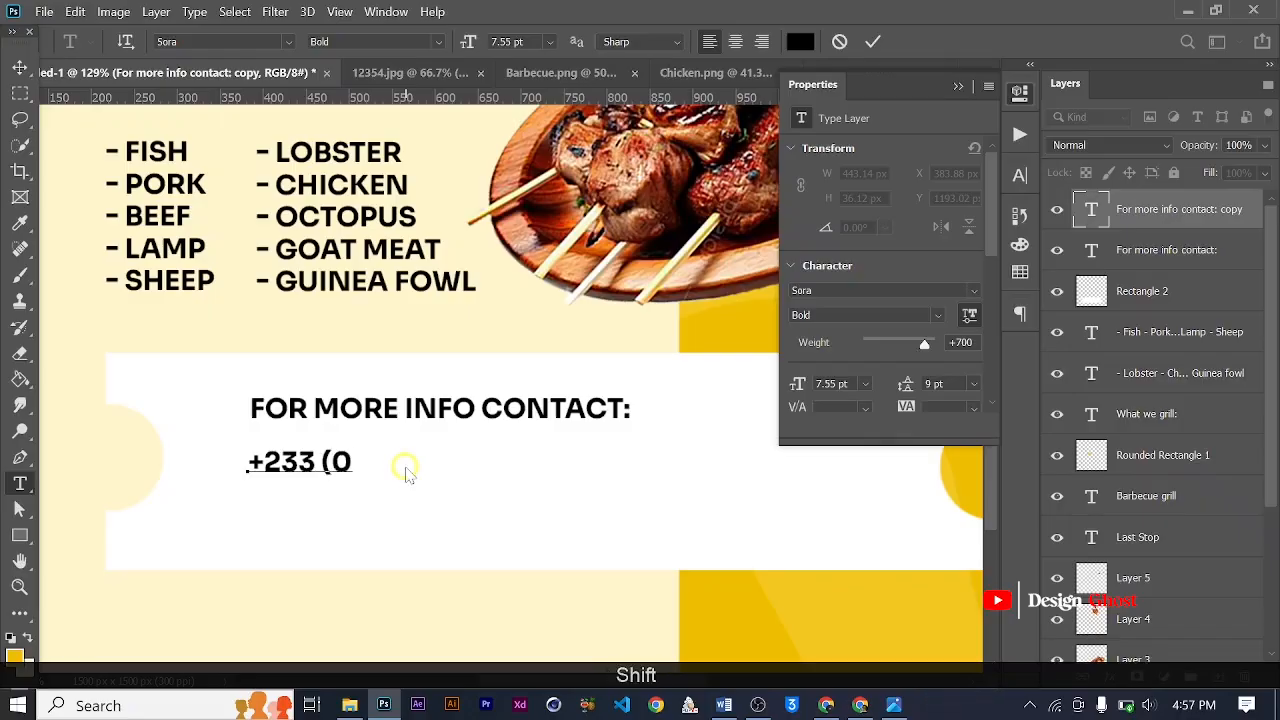
{"action": "type", "text": "000 000"}
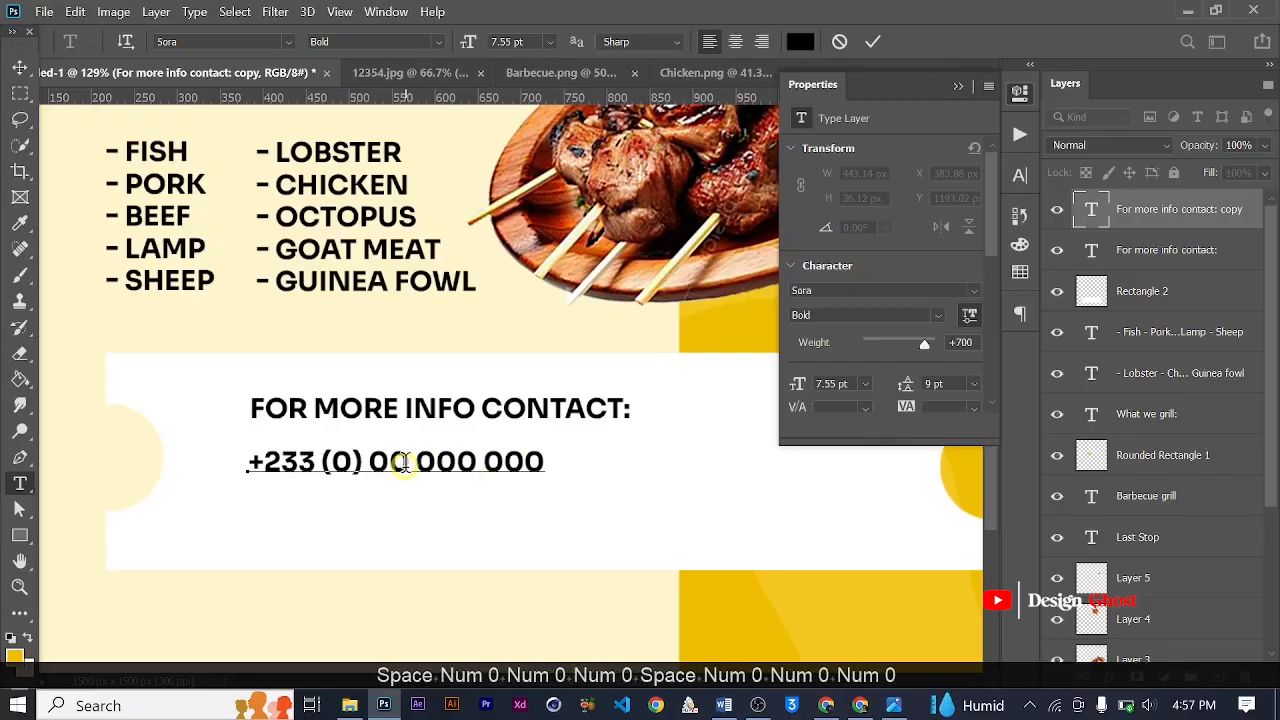
{"action": "type", "text": "0"}
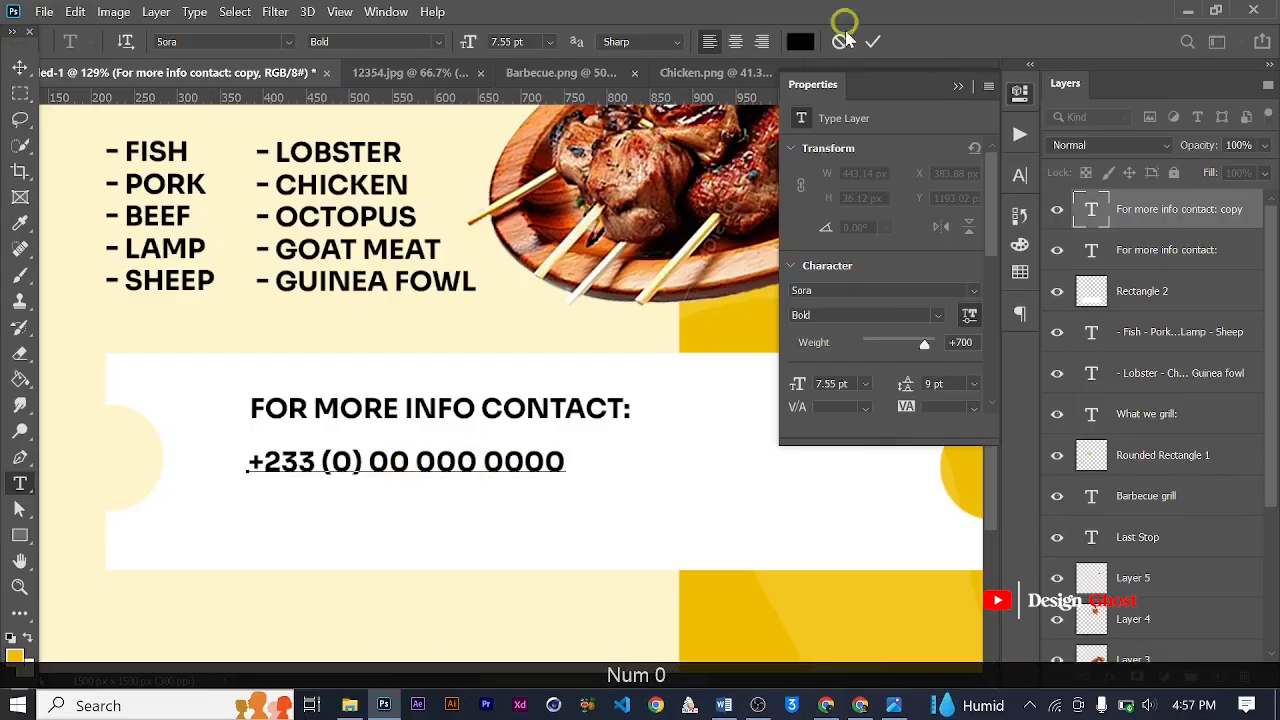
{"action": "left_click", "coordinate": [872, 42]}
Tighten the phone number's letter tracking to -75
{"action": "left_click", "coordinate": [1017, 176]}
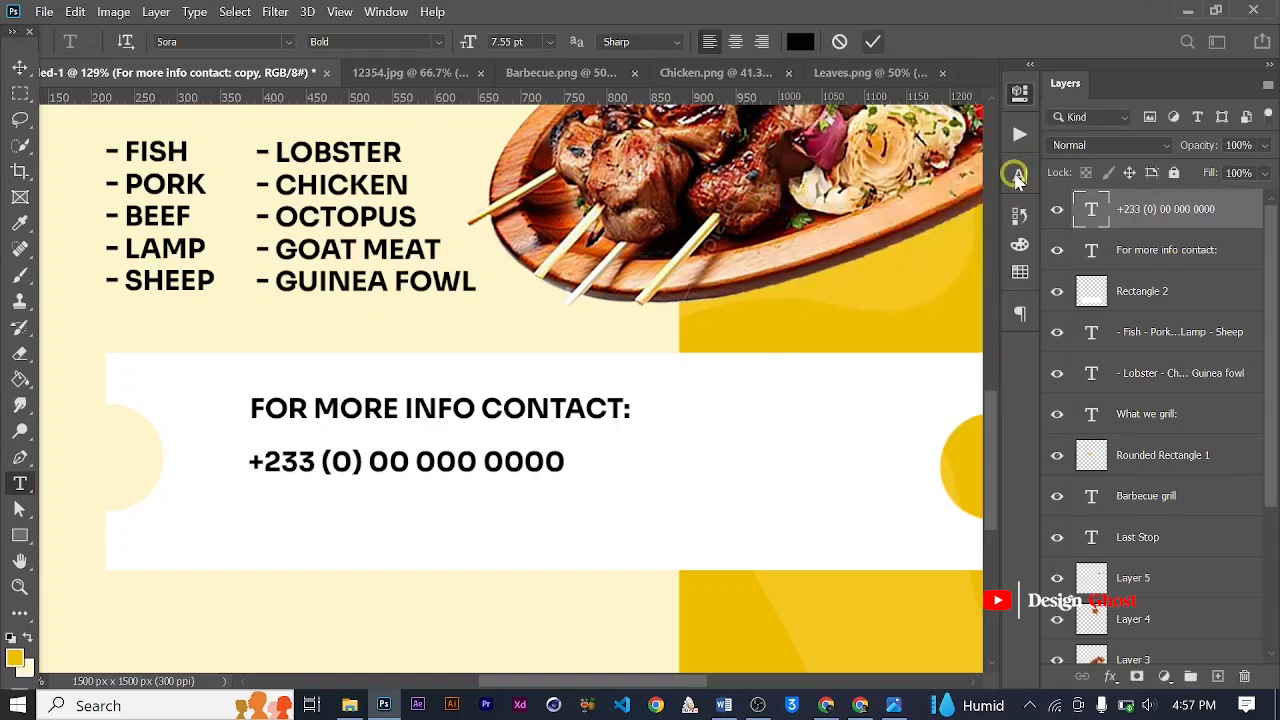
{"action": "left_click", "coordinate": [987, 249]}
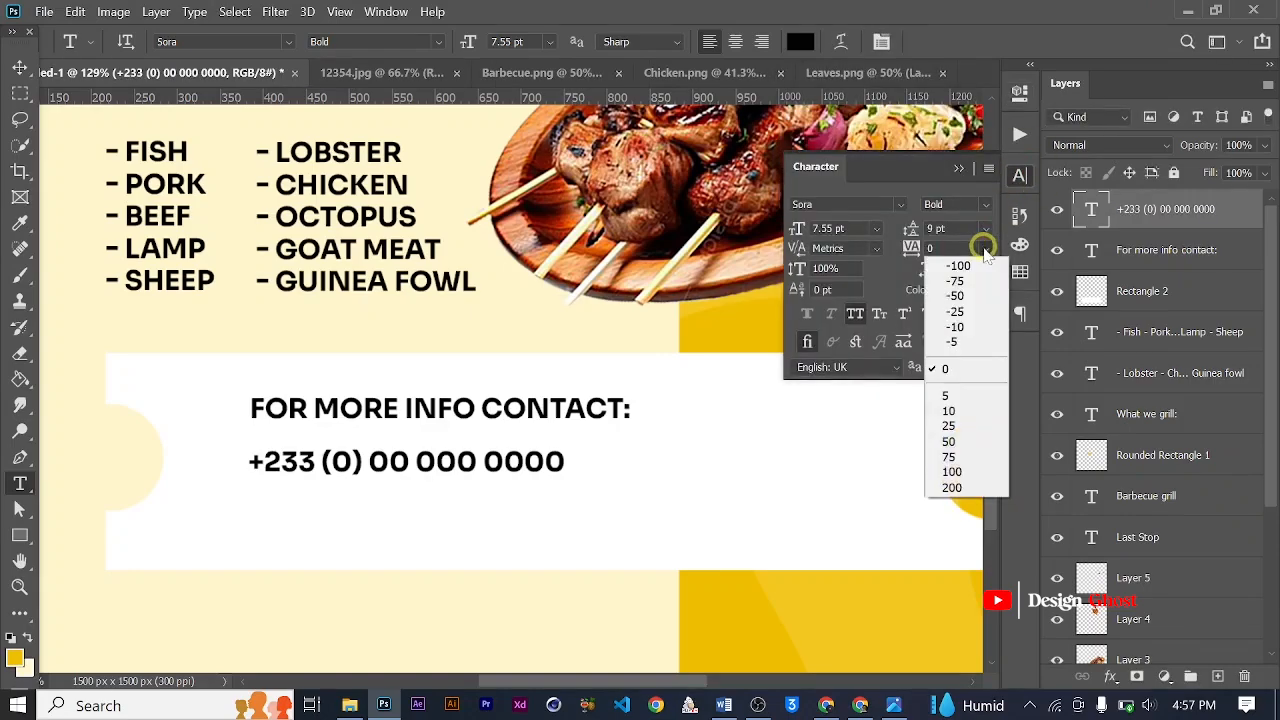
{"action": "left_click", "coordinate": [979, 282]}
{"action": "left_click", "coordinate": [960, 168]}
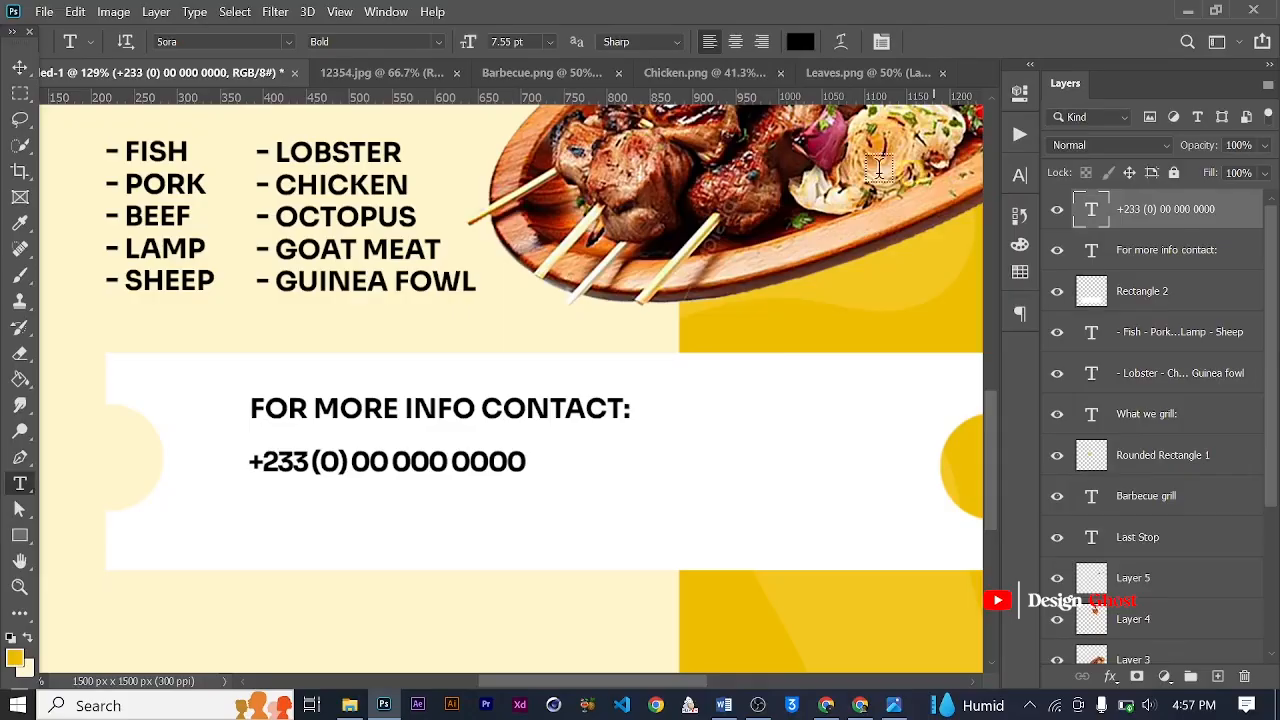
Clear the canvas selection and scale the phone number up to about 229% inside the white box
{"action": "left_click", "coordinate": [19, 67]}
{"action": "scroll", "coordinate": [551, 533], "scroll_direction": "down", "scroll_amount": 5}
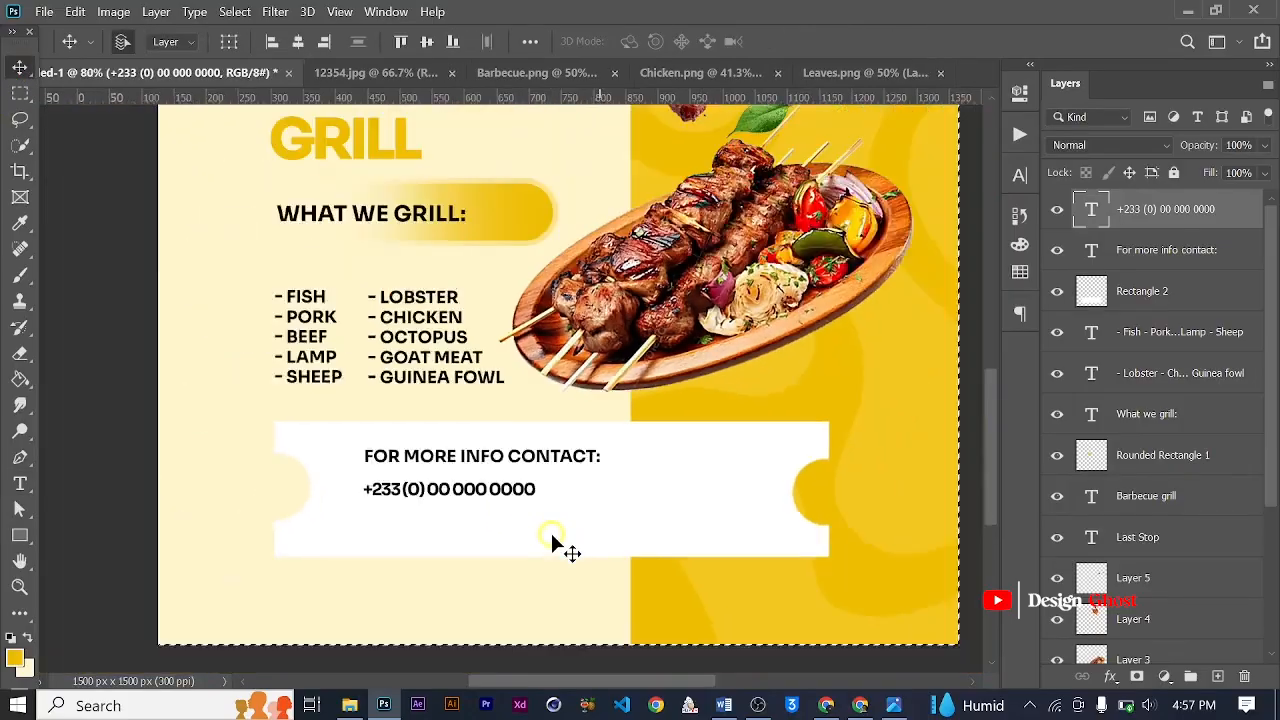
{"action": "key", "text": "ctrl+t"}
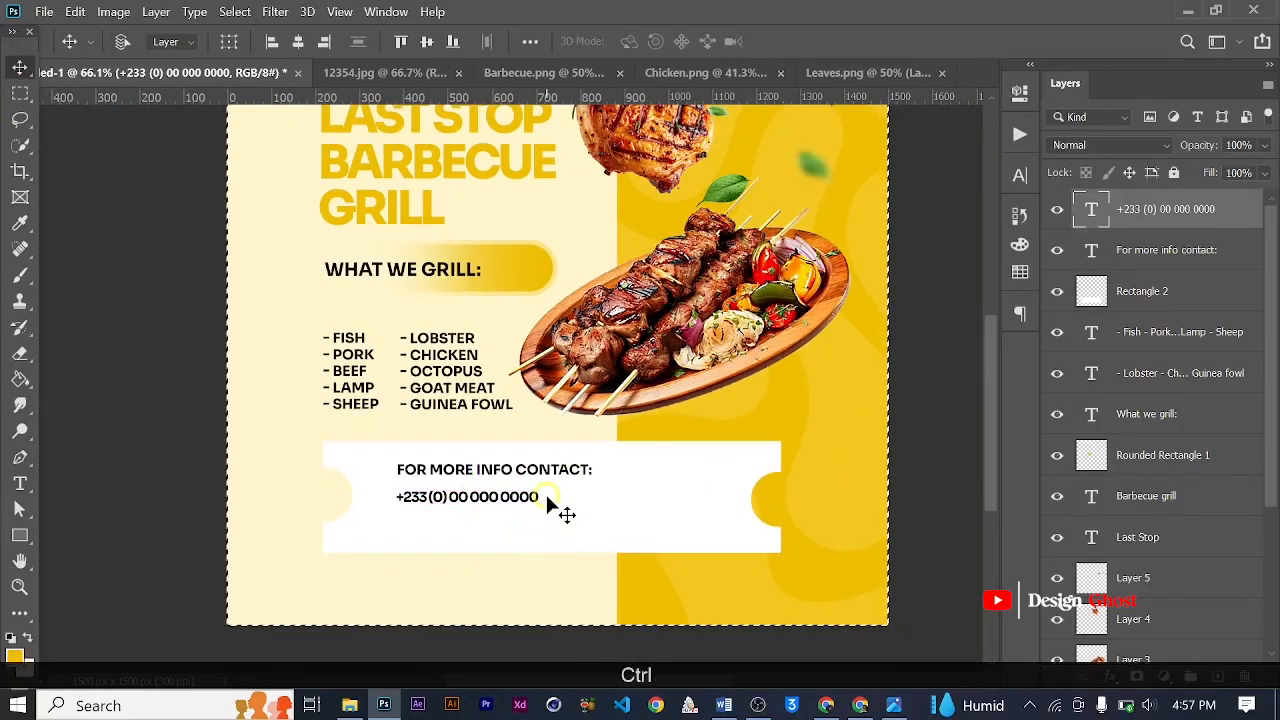
{"action": "key", "text": "ctrl+d"}
{"action": "key", "text": "ctrl+t"}
{"action": "scroll", "coordinate": [537, 510], "scroll_direction": "up", "scroll_amount": 2}
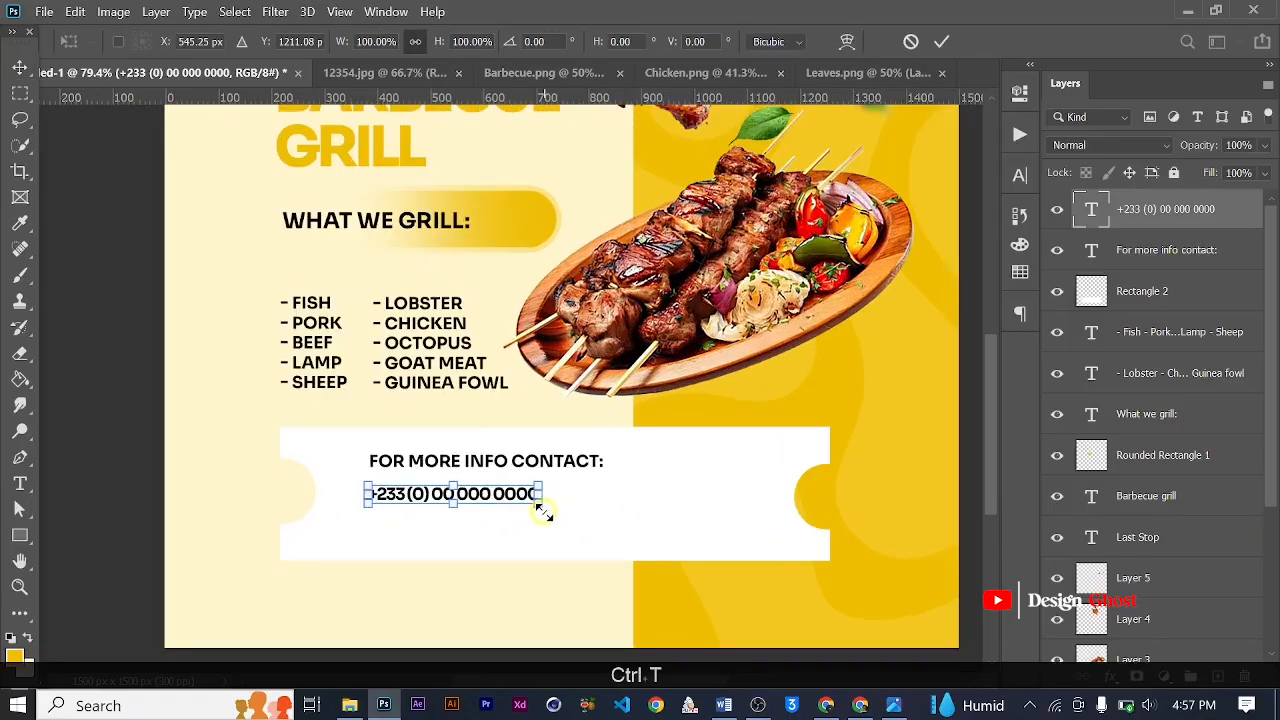
{"action": "left_click_drag", "start_coordinate": [537, 512], "coordinate": [763, 517]}
{"action": "key", "text": "Return"}
Nudge the enlarged phone number up a few pixels, closer to the contact heading
{"action": "key", "text": "ctrl+0"}
{"action": "key", "text": "Up"}
{"action": "key", "text": "Up"}
{"action": "key", "text": "Up"}
{"action": "key", "text": "Up"}
{"action": "key", "text": "Up"}
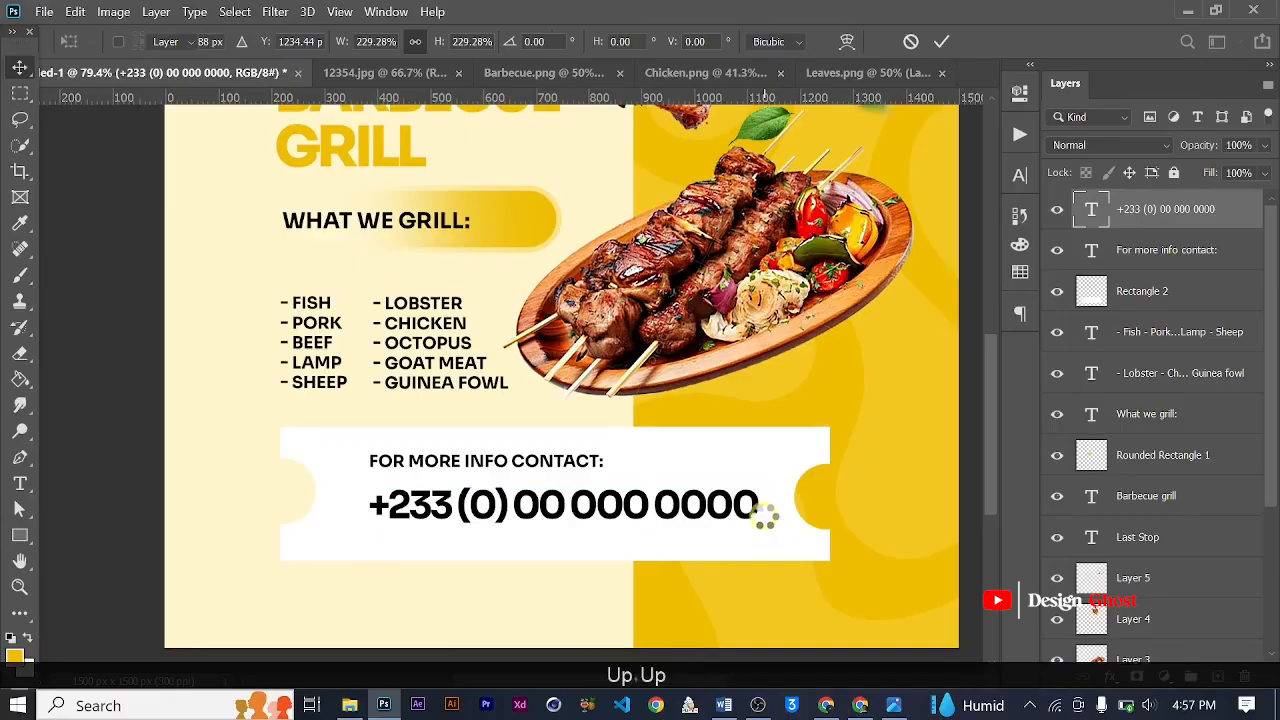
{"action": "scroll", "coordinate": [574, 588], "scroll_direction": "up", "scroll_amount": 2}
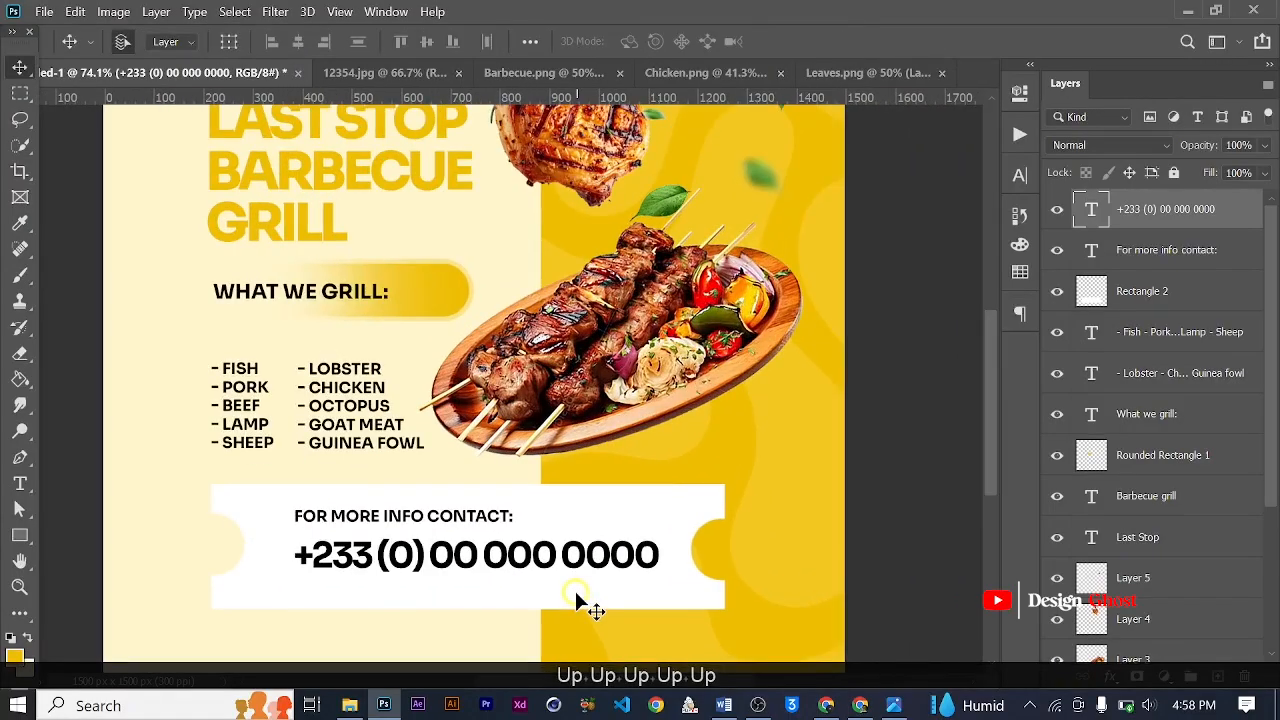
{"action": "key", "text": "Up"}
{"action": "key", "text": "Up"}
{"action": "key", "text": "Down"}
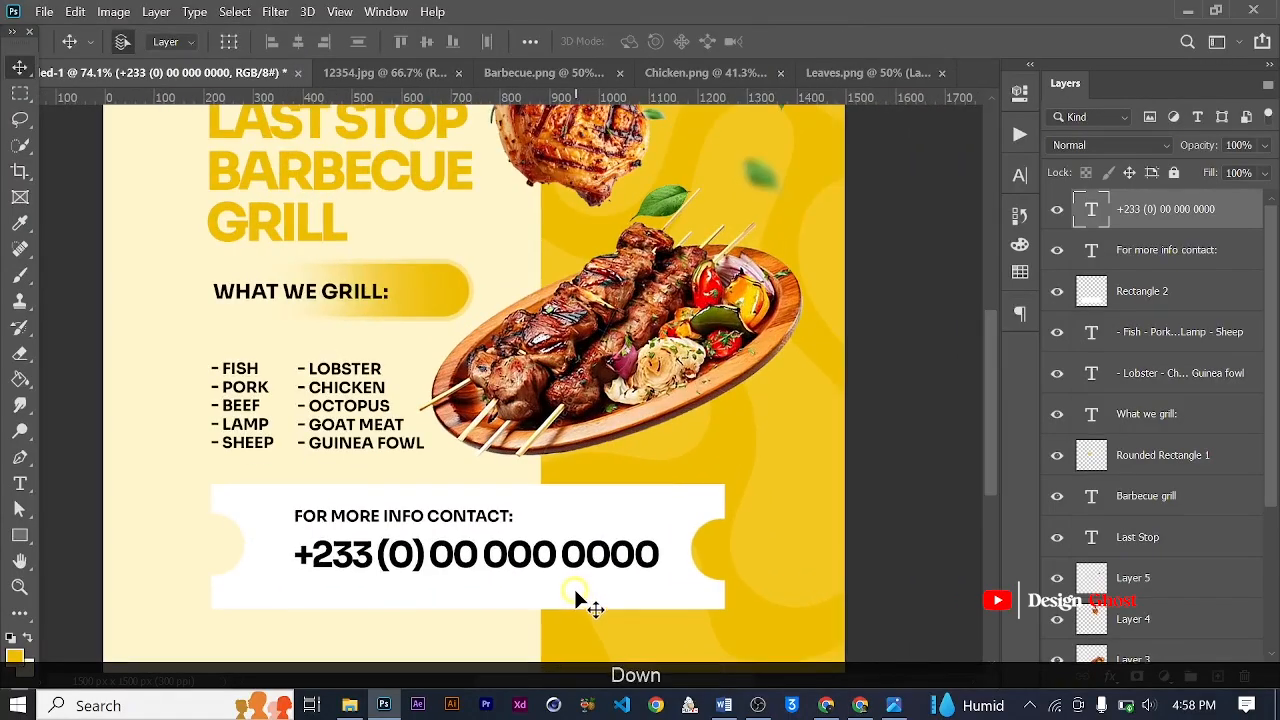
Scale the phone number to about 104% from its upper-left corner and nudge it slightly right
{"action": "key", "text": "ctrl+t"}
{"action": "scroll", "coordinate": [300, 551], "scroll_direction": "up", "scroll_amount": 1}
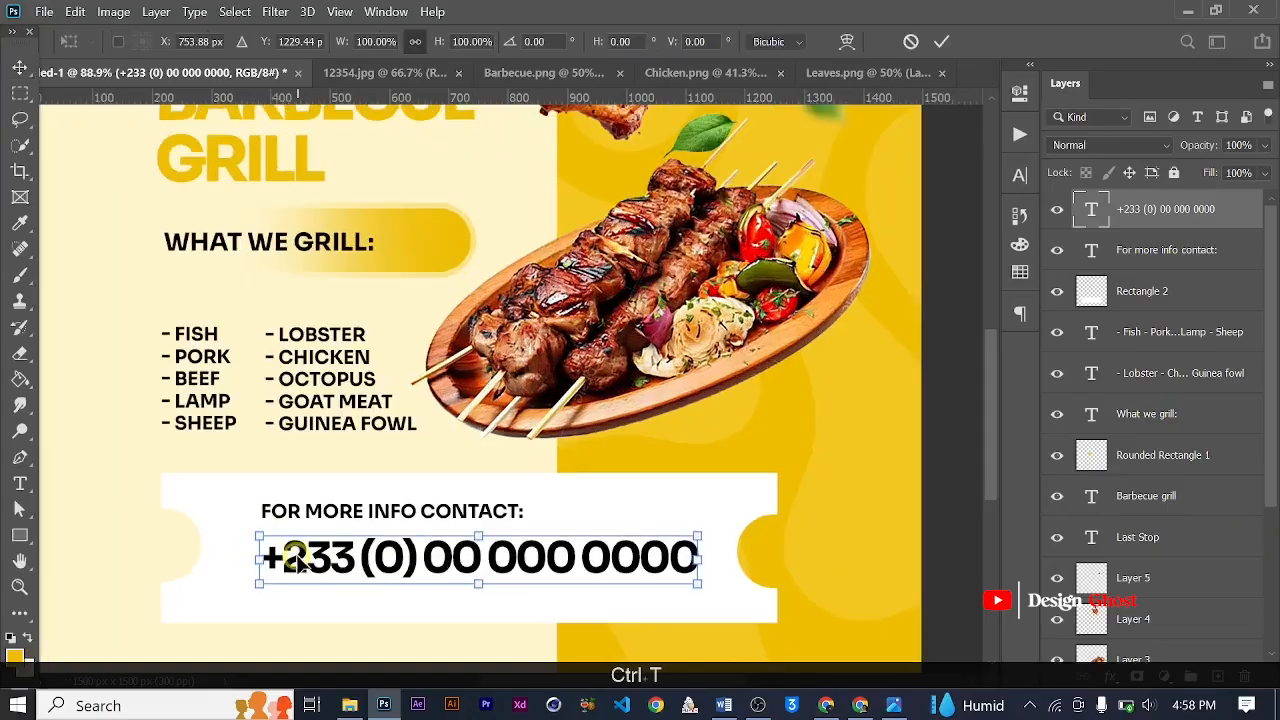
{"action": "left_click_drag", "start_coordinate": [252, 533], "coordinate": [243, 527]}
{"action": "key", "text": "Return"}
{"action": "key", "text": "ctrl+0"}
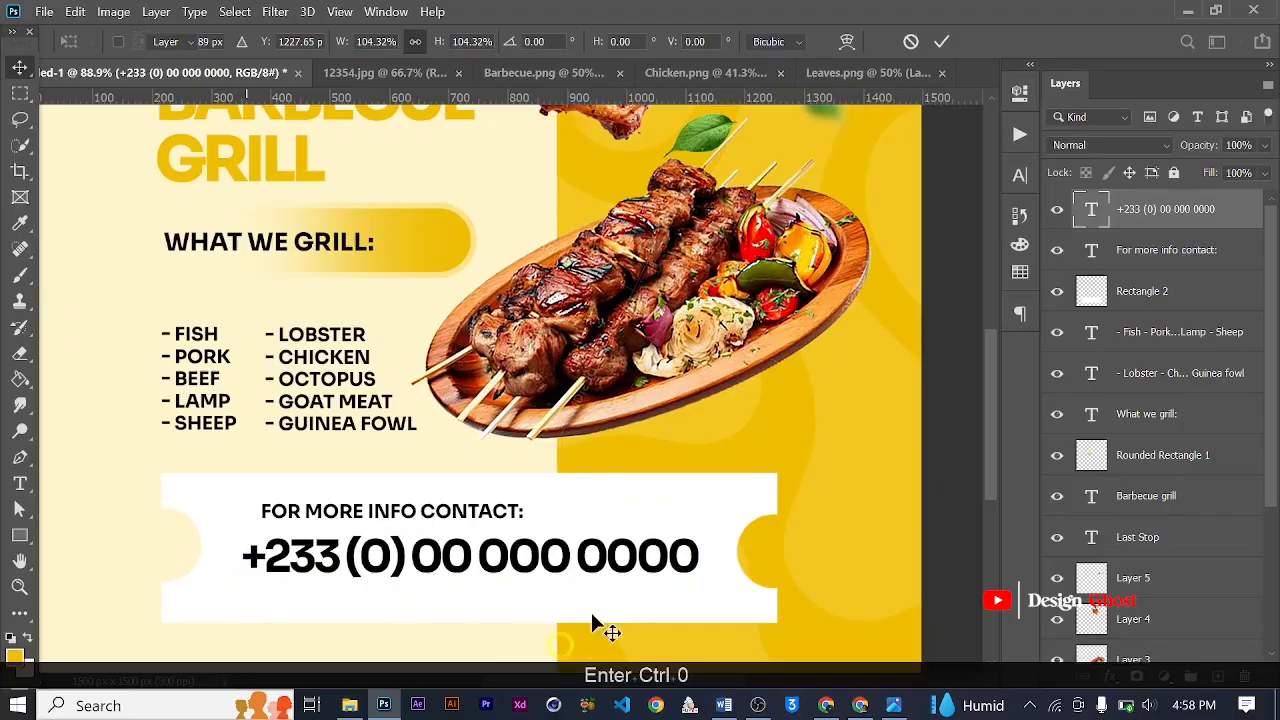
{"action": "key", "text": "Right"}
Nudge the "For more info contact:" heading left and slightly down until it lines up with the phone number's left edge
{"action": "scroll", "coordinate": [606, 591], "scroll_direction": "up", "scroll_amount": 1}
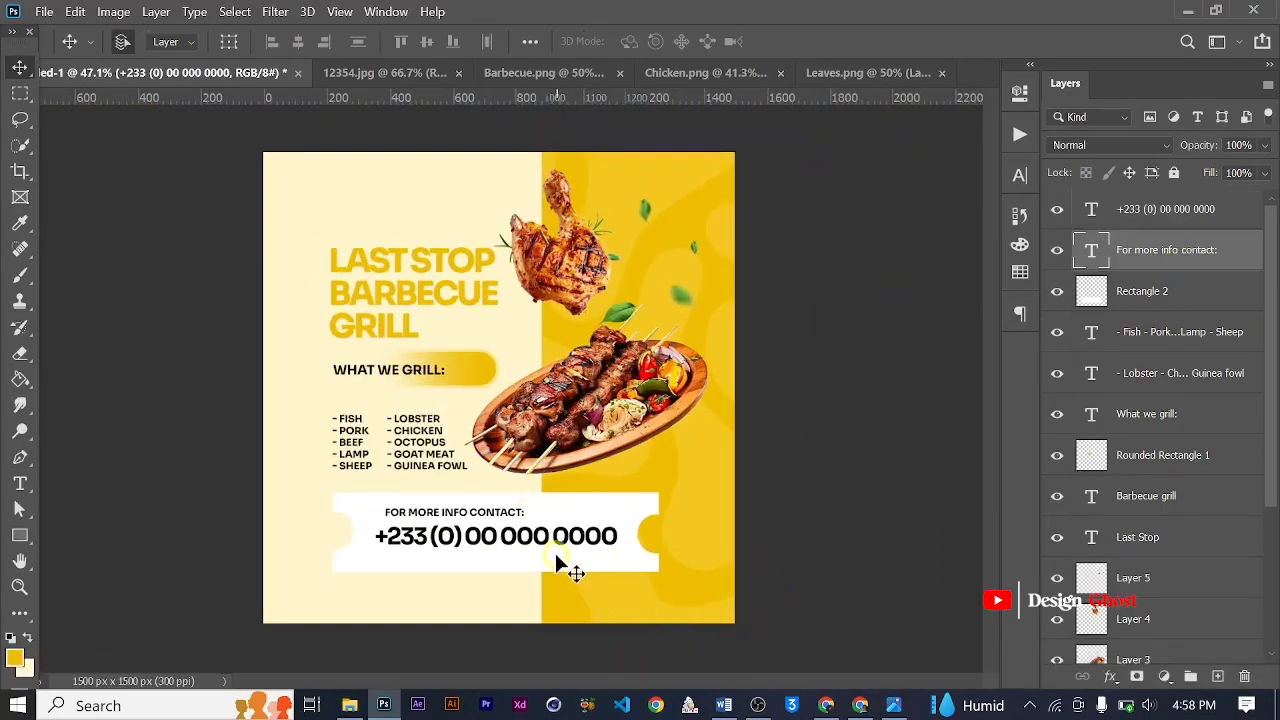
{"action": "scroll", "coordinate": [557, 562], "scroll_direction": "up", "scroll_amount": 4}
{"action": "key", "text": "Left"}
{"action": "key", "text": "Left"}
{"action": "key", "text": "Left"}
{"action": "key", "text": "Left"}
{"action": "key", "text": "Left"}
{"action": "key", "text": "Left"}
{"action": "key", "text": "Left"}
{"action": "key", "text": "Left"}
{"action": "key", "text": "Left"}
{"action": "key", "text": "Left"}
{"action": "key", "text": "Left"}
{"action": "key", "text": "Left"}
{"action": "key", "text": "Left"}
{"action": "key", "text": "Left"}
{"action": "key", "text": "Left"}
{"action": "key", "text": "Left"}
{"action": "key", "text": "Left"}
{"action": "key", "text": "Left"}
{"action": "key", "text": "Left"}
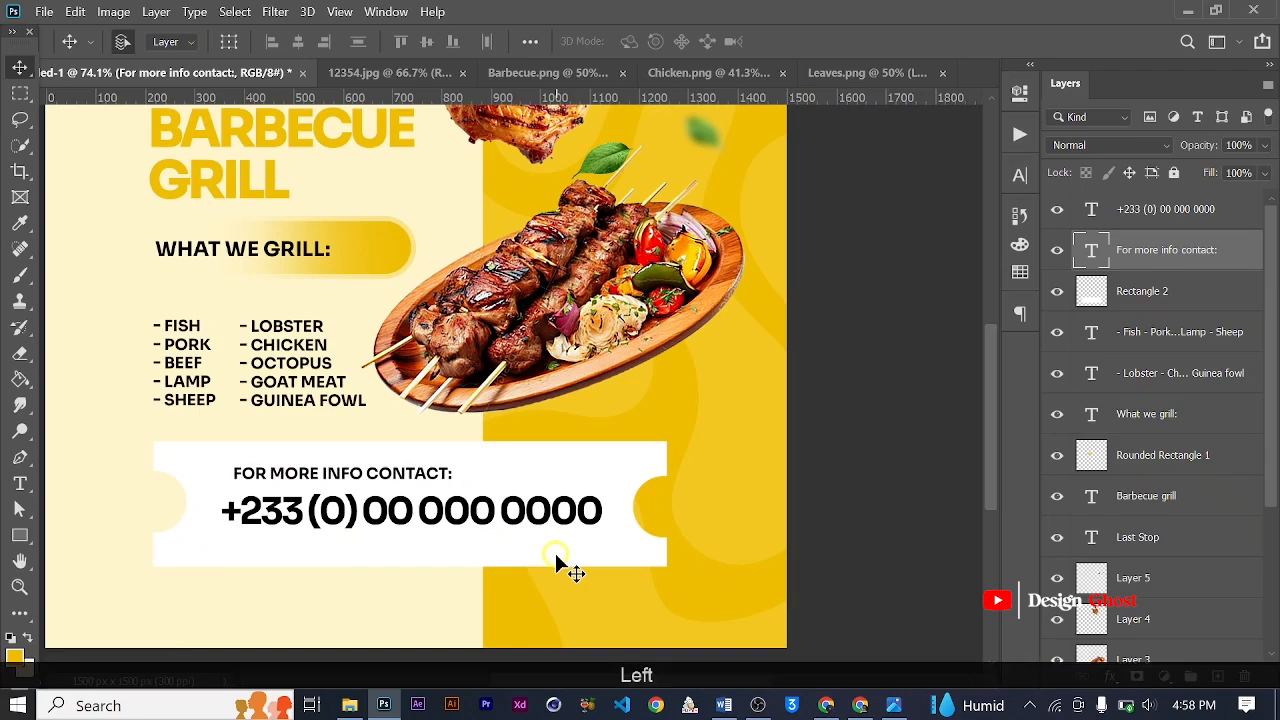
{"action": "key", "text": "Down"}
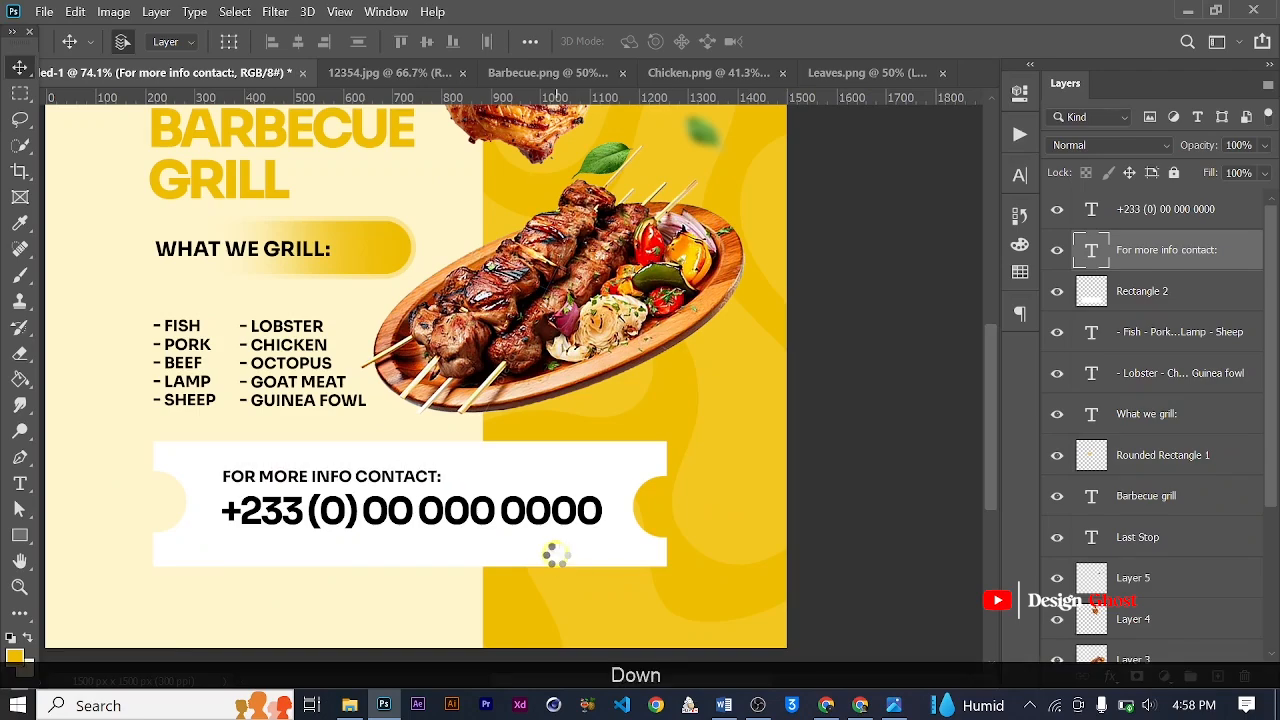
{"action": "key", "text": "Left"}
{"action": "key", "text": "Left"}
{"action": "key", "text": "Down"}
{"action": "key", "text": "Down"}
{"action": "key", "text": "Down"}
{"action": "key", "text": "Down"}
{"action": "key", "text": "Down"}
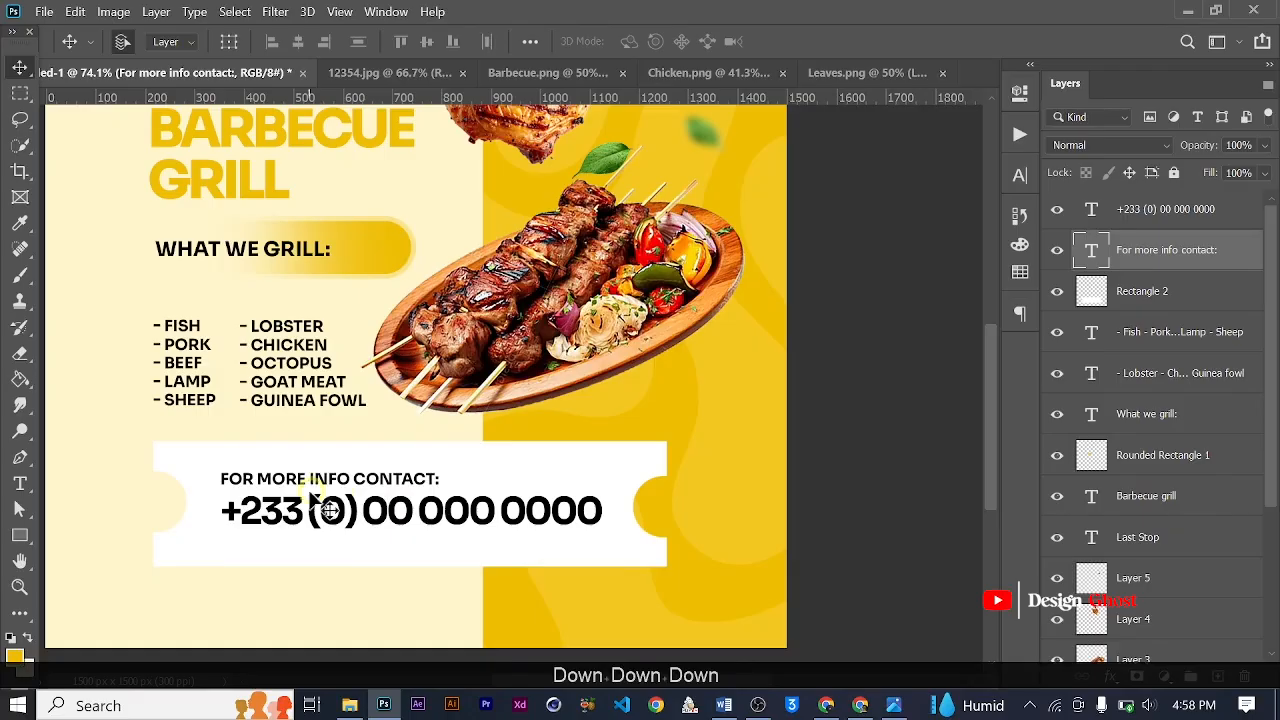
Set the foreground colour to black (000000)
{"action": "left_click", "coordinate": [14, 655]}
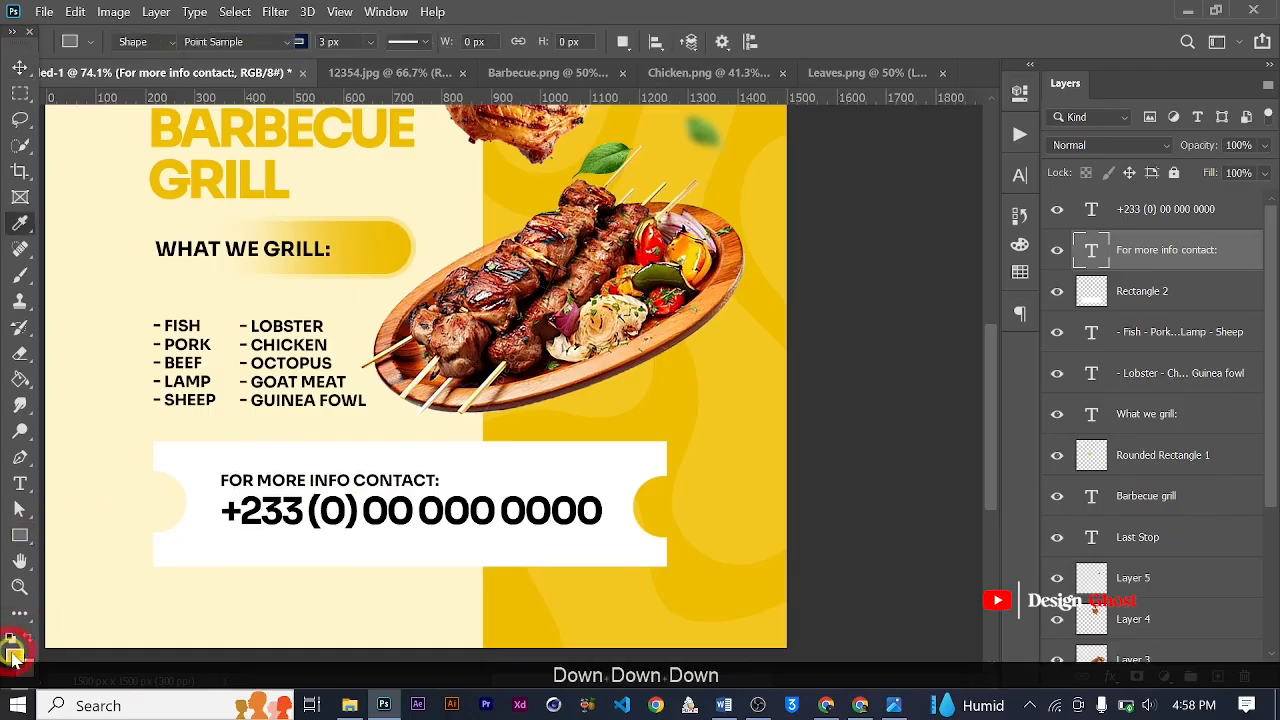
{"action": "left_click_drag", "start_coordinate": [580, 430], "coordinate": [578, 432]}
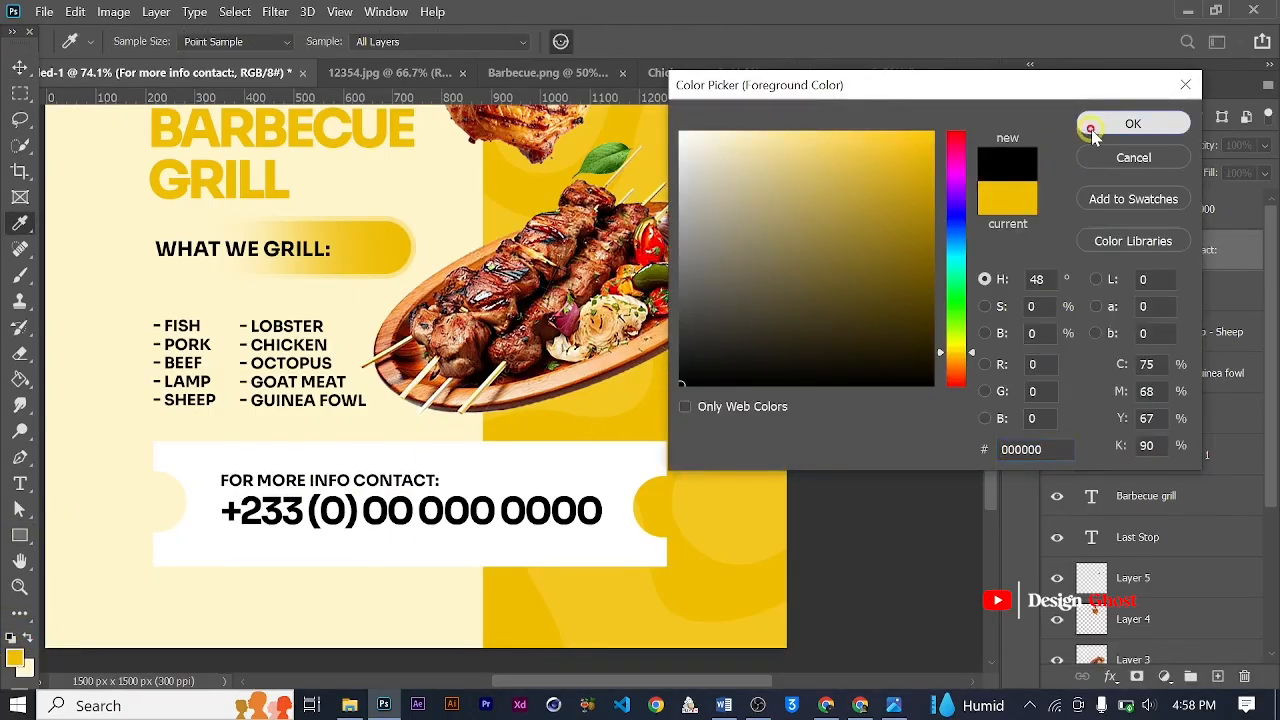
{"action": "left_click", "coordinate": [1089, 131]}
Draw a thin rectangle of about 313 × 2 px as a line after the contact heading and fill it with black
{"action": "scroll", "coordinate": [453, 502], "scroll_direction": "up", "scroll_amount": 5}
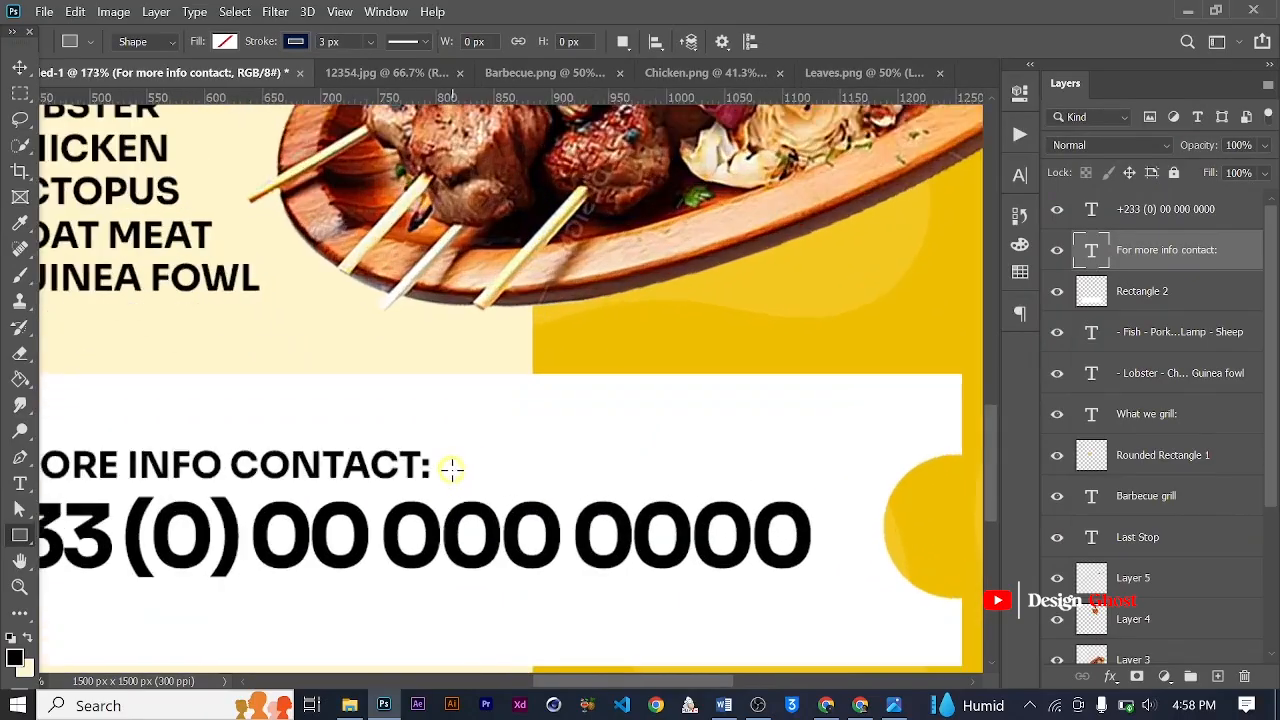
{"action": "left_click_drag", "start_coordinate": [445, 464], "coordinate": [803, 461]}
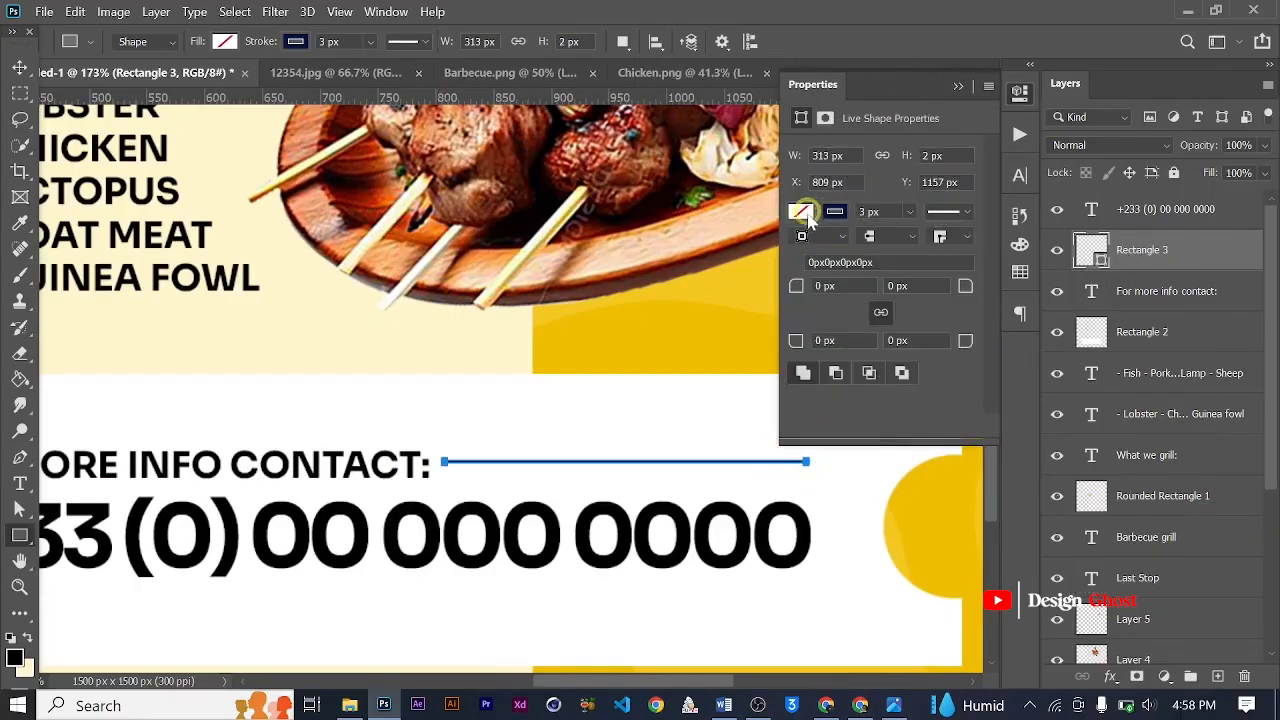
{"action": "left_click", "coordinate": [808, 214]}
{"action": "left_click", "coordinate": [803, 318]}
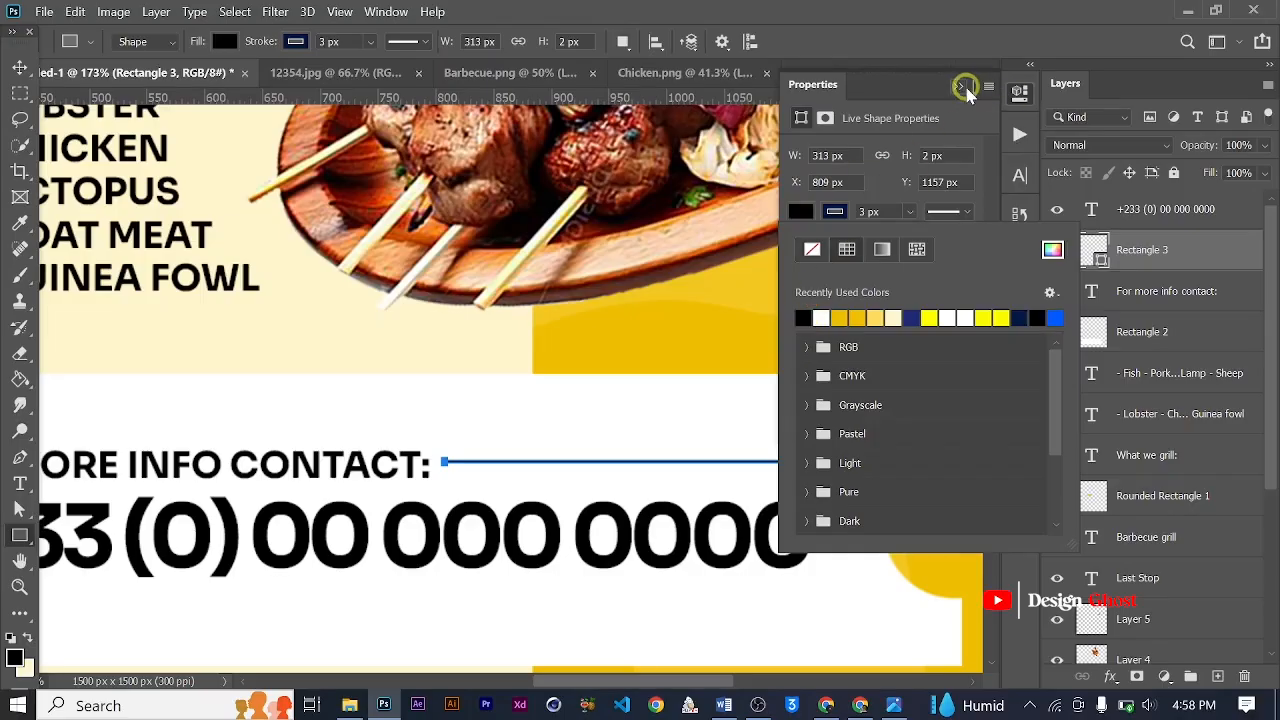
{"action": "left_click", "coordinate": [964, 88]}
{"action": "left_click", "coordinate": [964, 88]}
{"action": "key", "text": "v"}
{"action": "scroll", "coordinate": [503, 362], "scroll_direction": "down", "scroll_amount": 3}
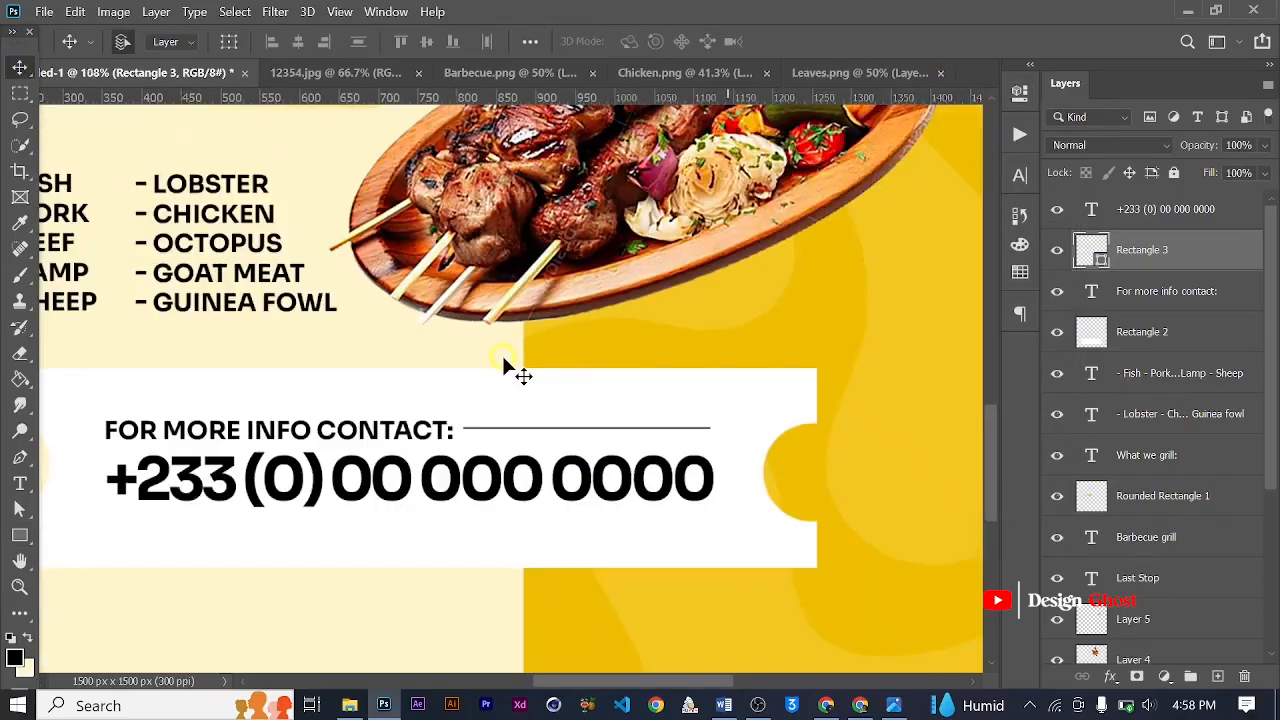
{"action": "scroll", "coordinate": [503, 362], "scroll_direction": "down", "scroll_amount": 5}
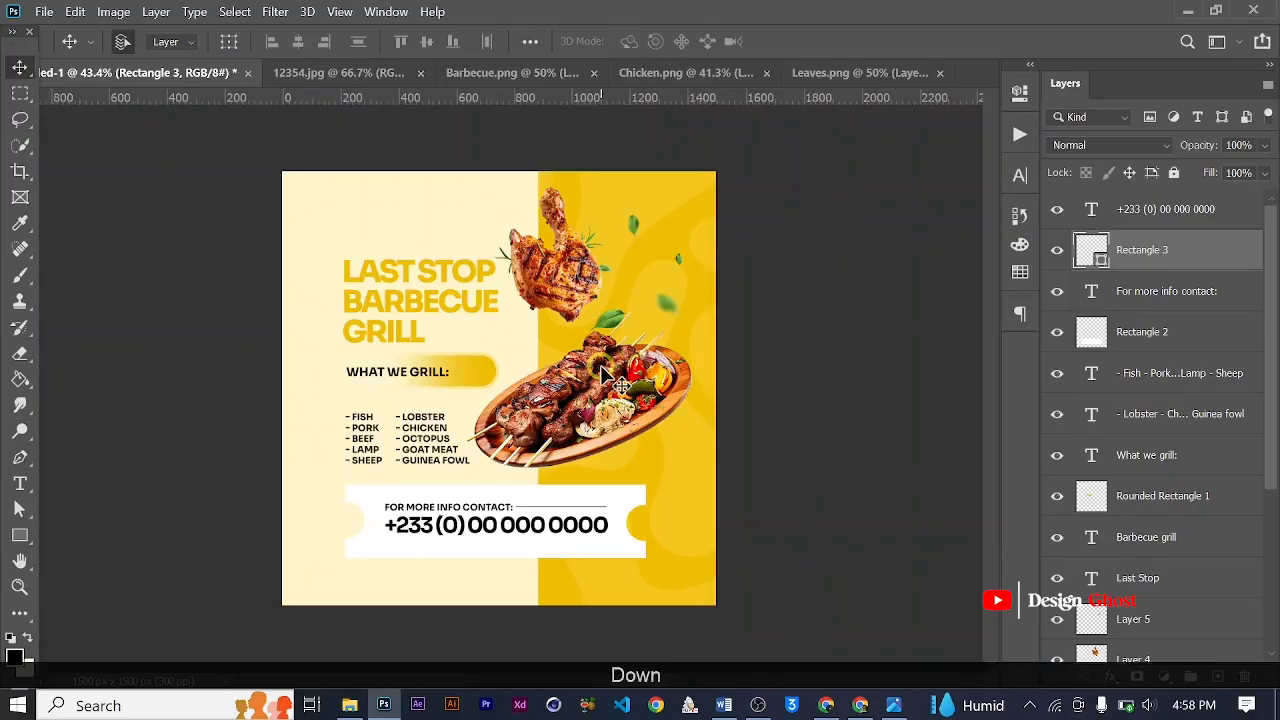
{"action": "key", "text": "ctrl+0"}
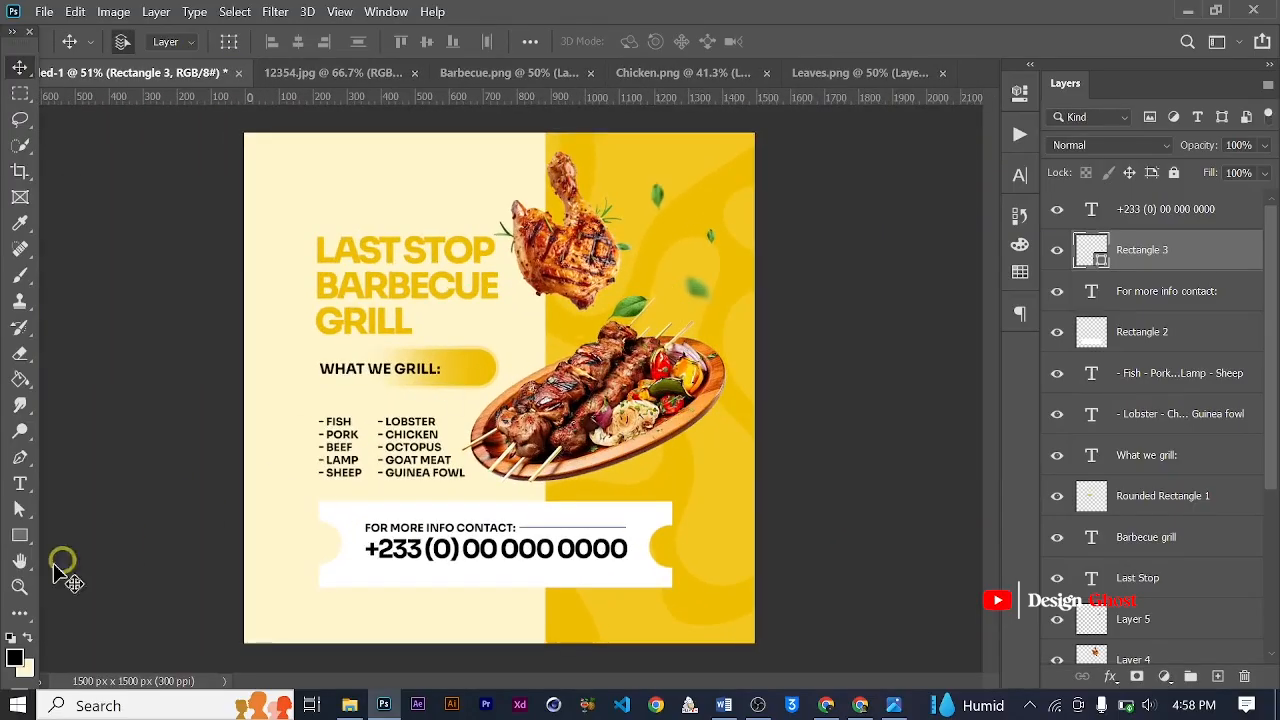
Add a new empty layer and bring it to the top of the layer stack, with the Pen tool selected
{"action": "left_click", "coordinate": [20, 458]}
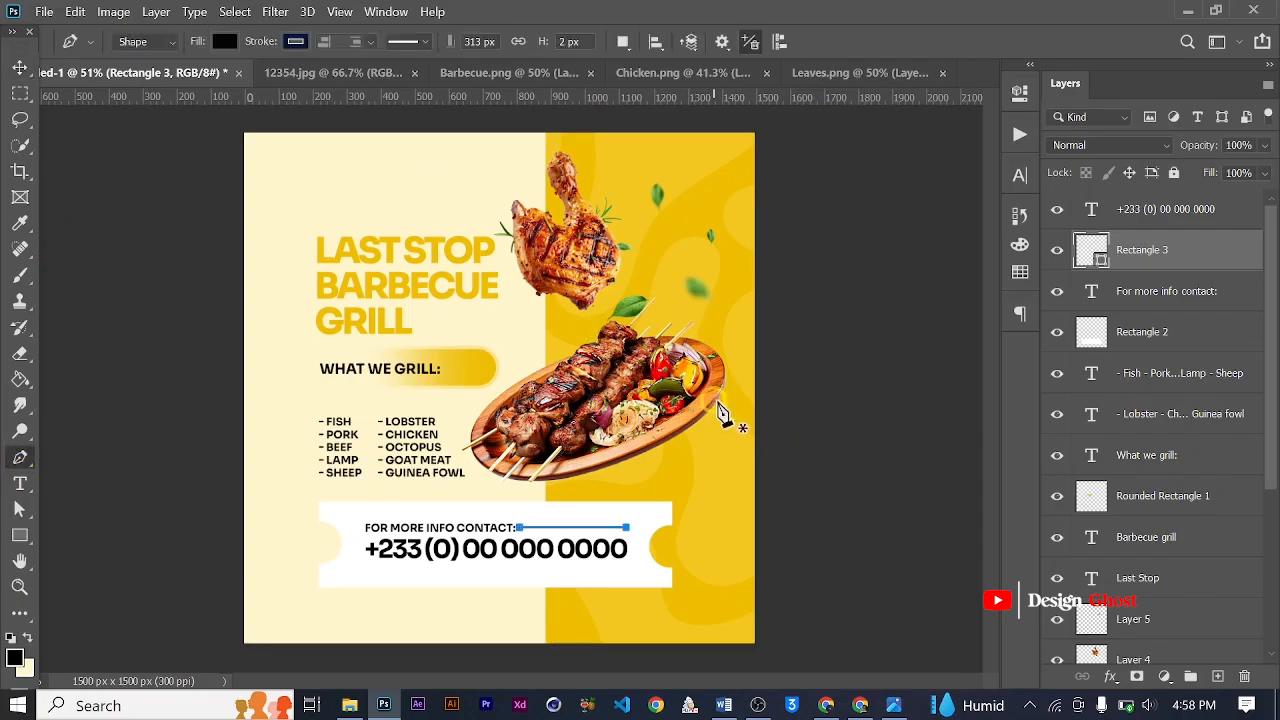
{"action": "left_click", "coordinate": [1110, 680]}
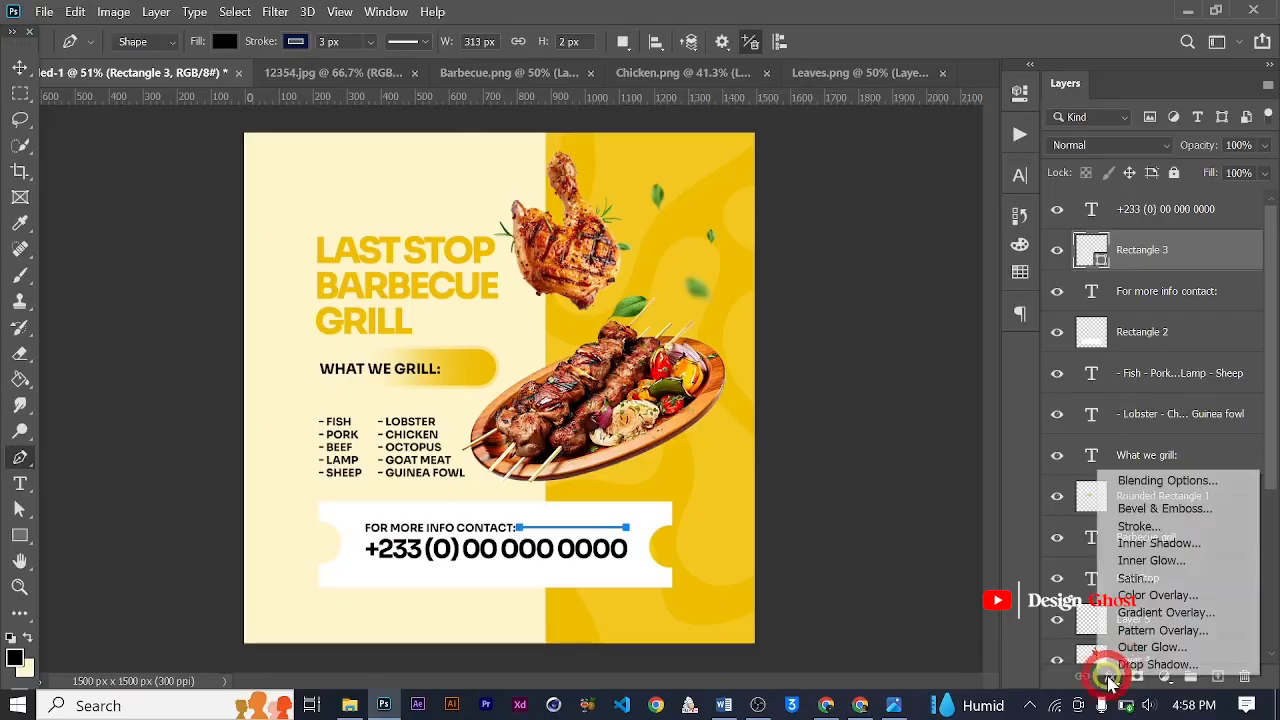
{"action": "left_click", "coordinate": [1212, 686]}
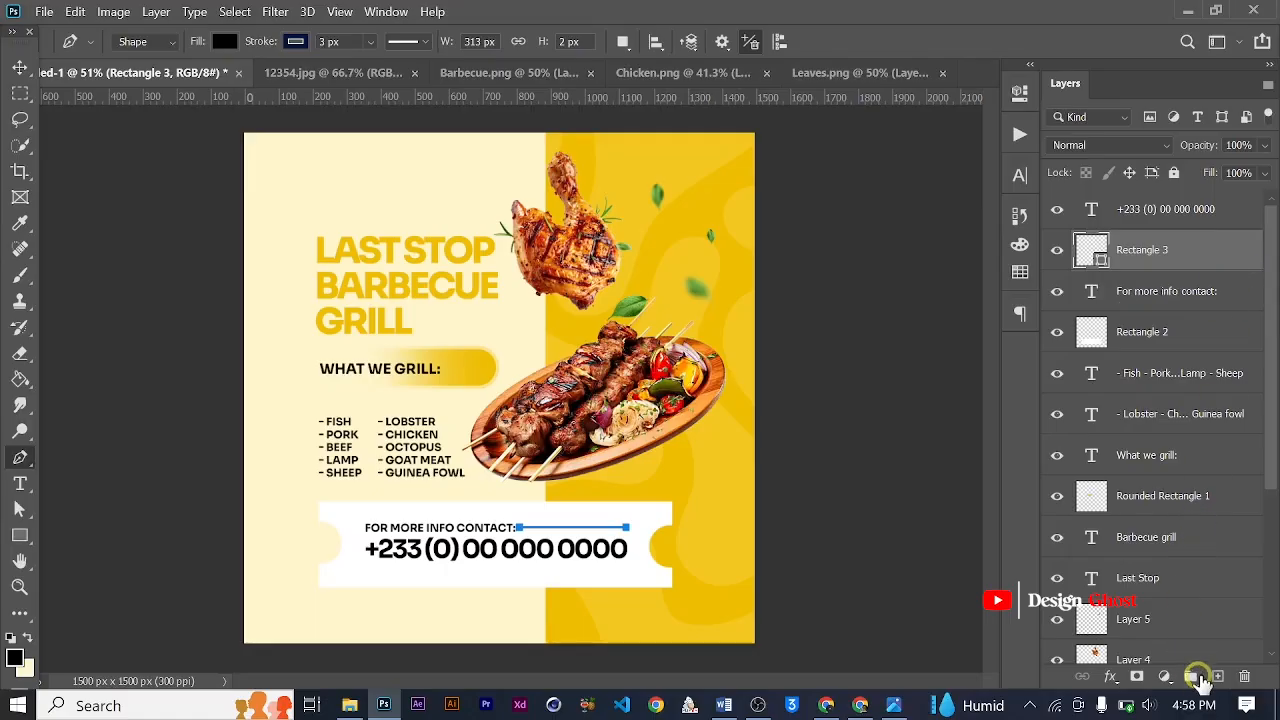
{"action": "left_click", "coordinate": [1216, 676]}
{"action": "key", "text": "ctrl+bracketright"}
{"action": "key", "text": "ctrl+bracketright"}
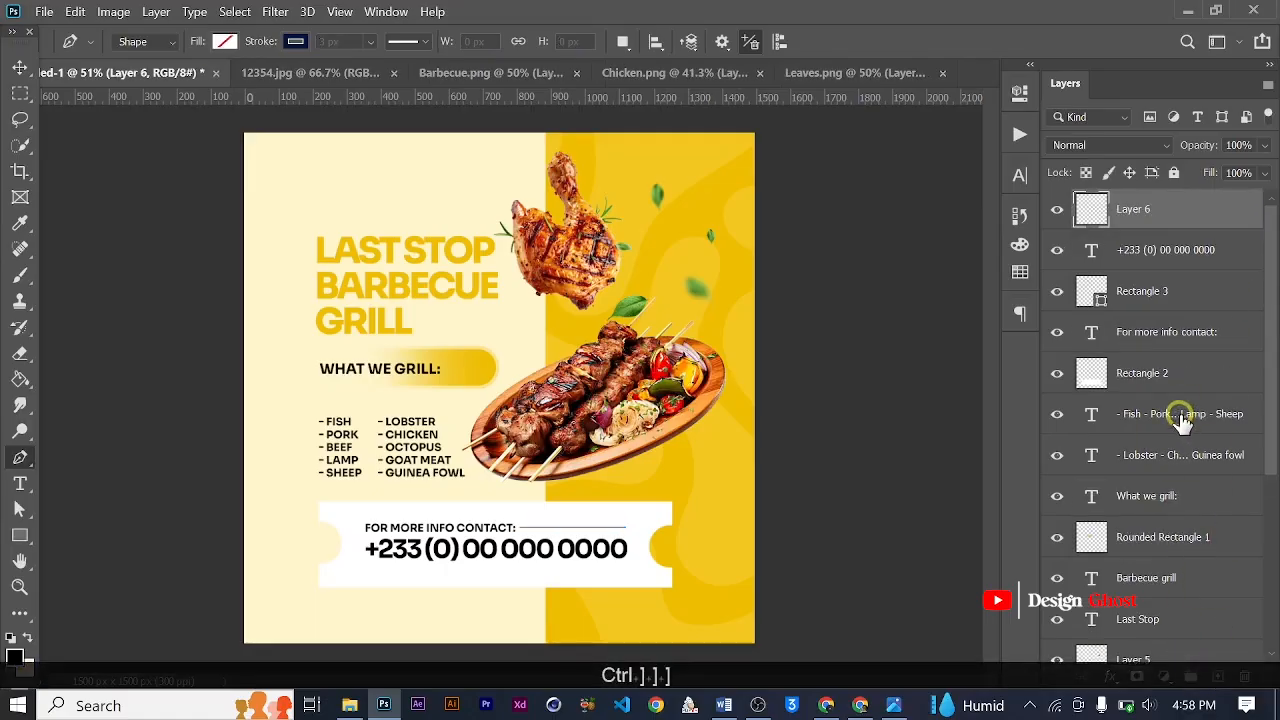
Draw a closed crescent shape of about 82 × 119 px beside the plate's lower-right edge with the Pen tool
{"action": "scroll", "coordinate": [700, 435], "scroll_direction": "up", "scroll_amount": 3}
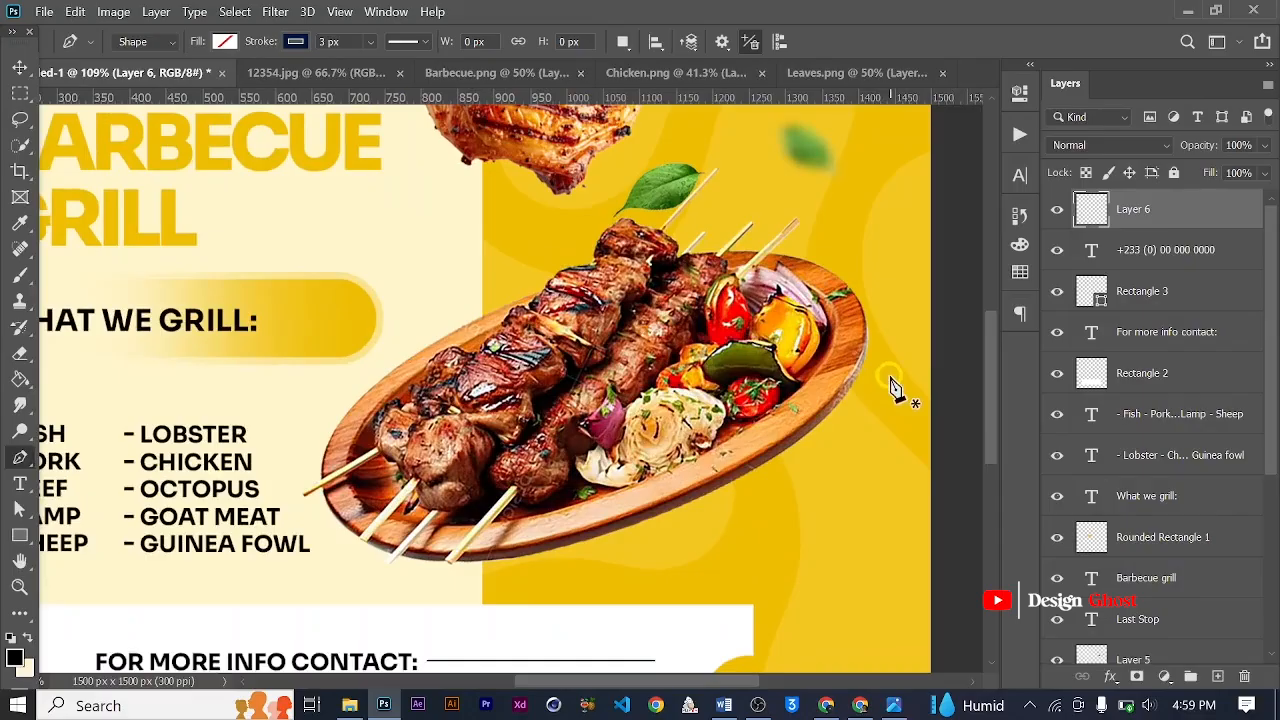
{"action": "left_click", "coordinate": [889, 362]}
{"action": "left_click", "coordinate": [866, 432]}
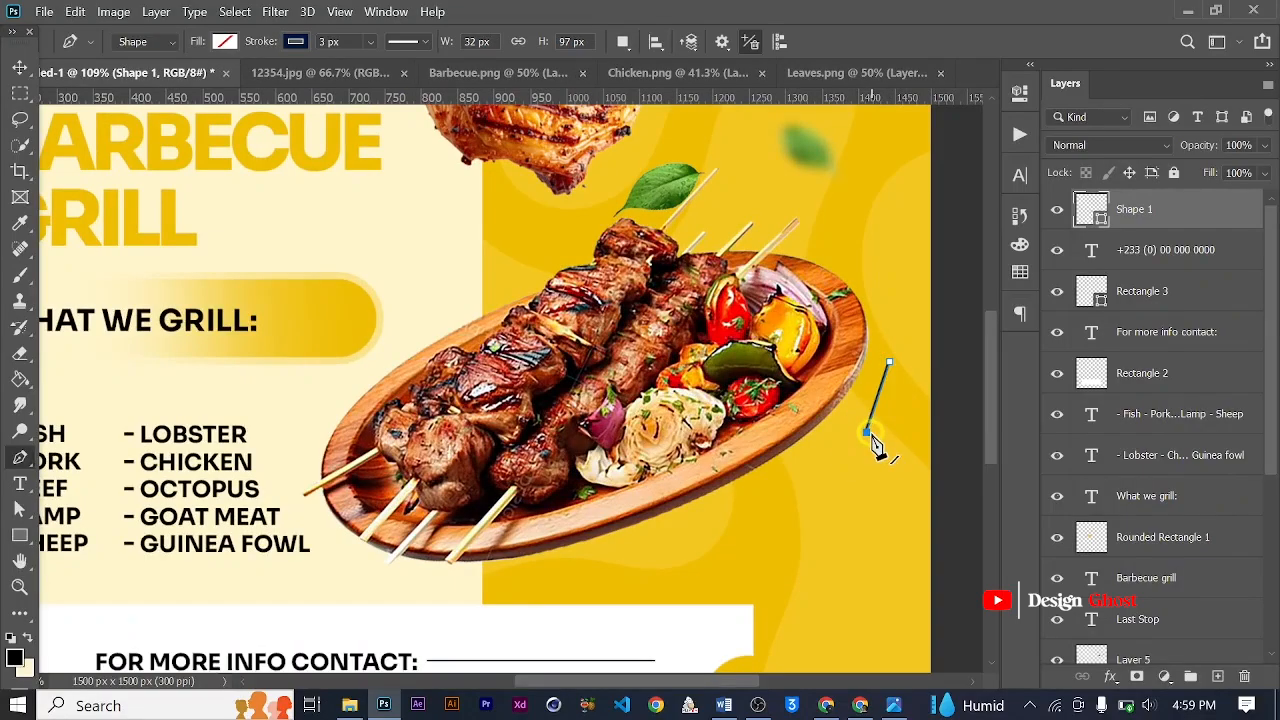
{"action": "key", "text": "ctrl+z"}
{"action": "left_click_drag", "start_coordinate": [843, 433], "coordinate": [795, 473]}
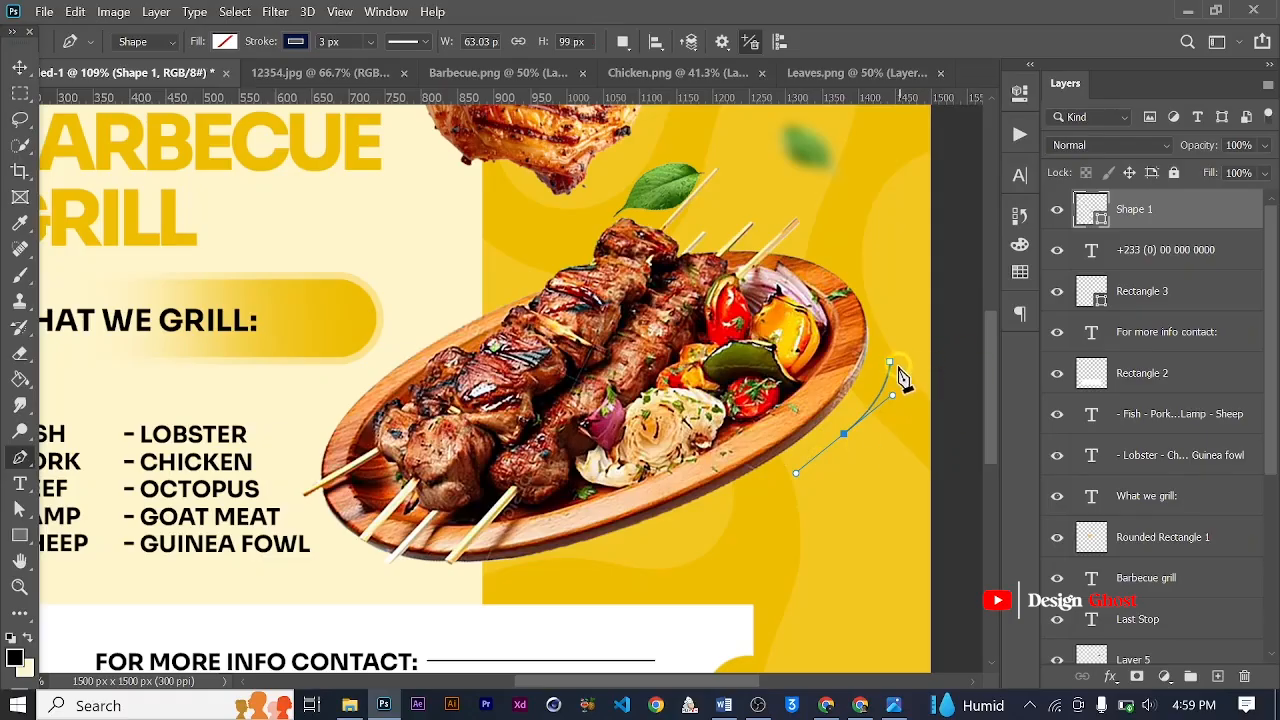
{"action": "left_click_drag", "start_coordinate": [890, 364], "coordinate": [871, 289]}
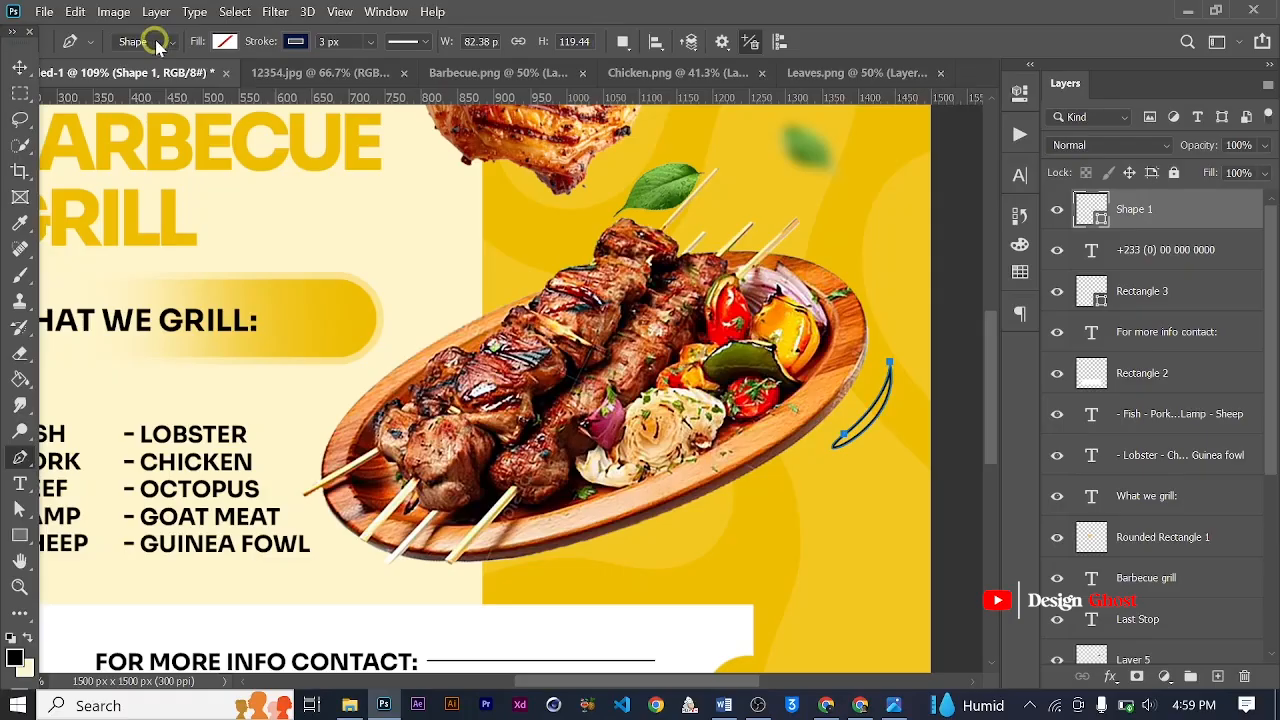
Fill the crescent shape beside the plate with black
{"action": "left_click", "coordinate": [226, 42]}
{"action": "left_click", "coordinate": [98, 148]}
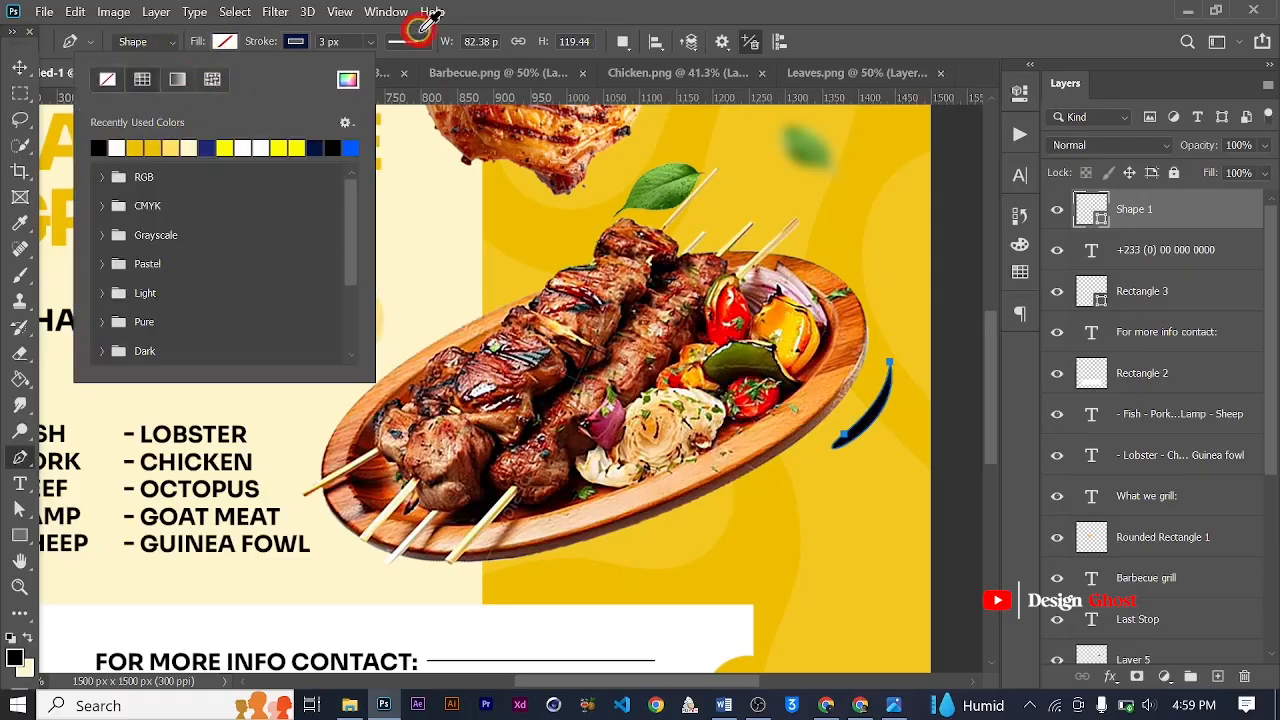
{"action": "left_click", "coordinate": [363, 49]}
{"action": "left_click", "coordinate": [370, 42]}
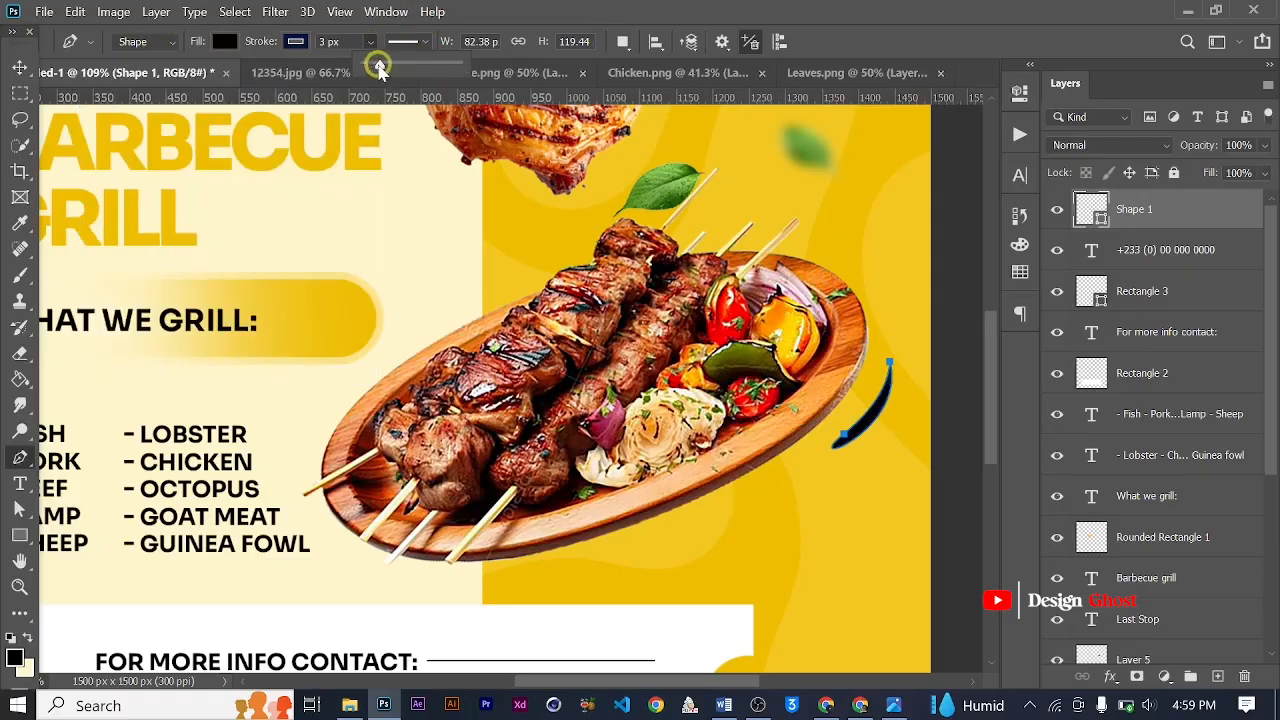
{"action": "left_click", "coordinate": [20, 92]}
{"action": "key", "text": "ctrl+0"}
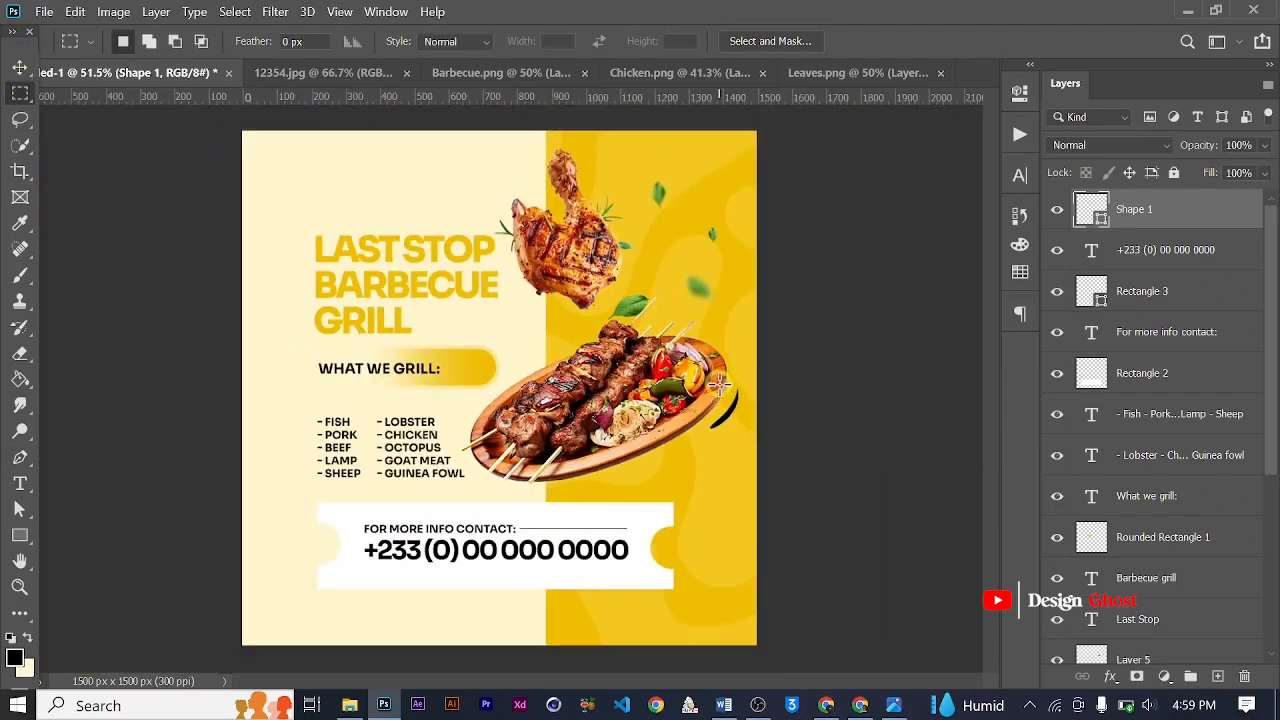
Scale the crescent to about 64%, rotate it about -12° and place it along the plate's right rim
{"action": "scroll", "coordinate": [718, 383], "scroll_direction": "up", "scroll_amount": 3}
{"action": "scroll", "coordinate": [750, 425], "scroll_direction": "up", "scroll_amount": 2}
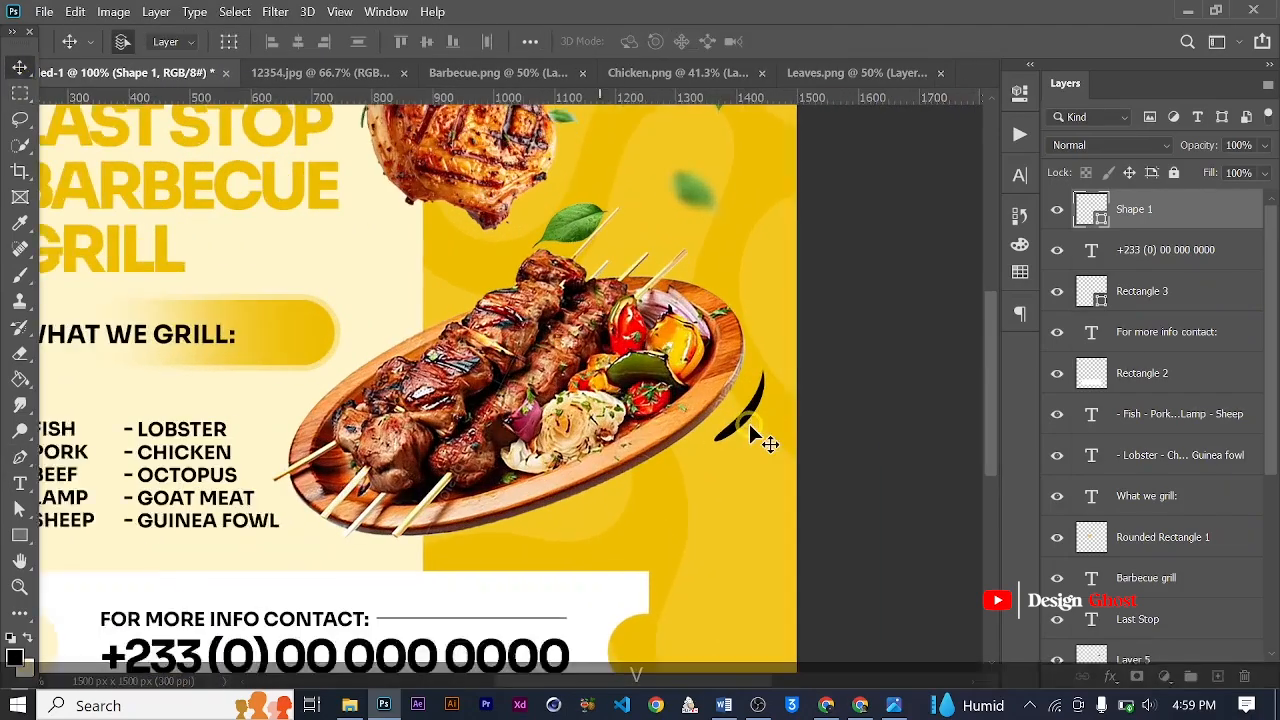
{"action": "key", "text": "v"}
{"action": "left_click_drag", "start_coordinate": [752, 419], "coordinate": [752, 410]}
{"action": "key", "text": "ctrl+t"}
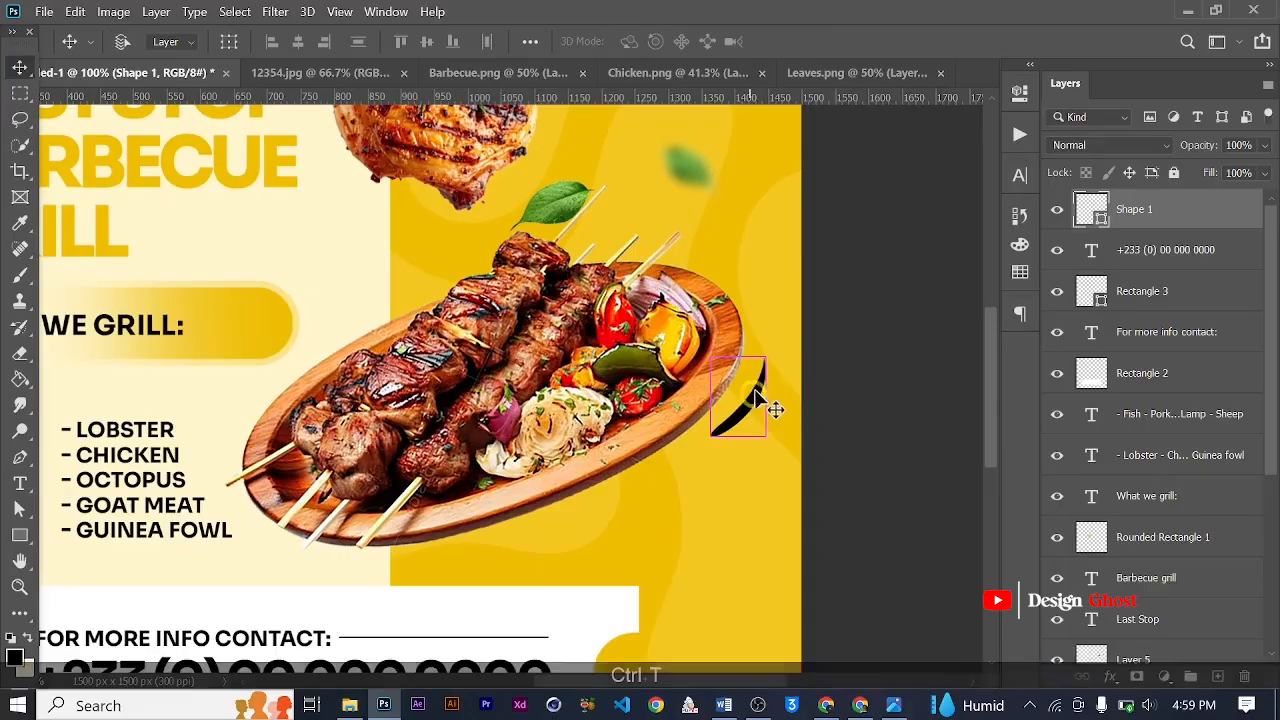
{"action": "mouse_move", "coordinate": [765, 357]}
{"action": "left_mouse_down"}
{"action": "mouse_move", "coordinate": [745, 418]}
{"action": "mouse_move", "coordinate": [750, 360]}
{"action": "left_mouse_up"}
{"action": "left_click_drag", "start_coordinate": [803, 309], "coordinate": [796, 274]}
{"action": "key", "text": "Return"}
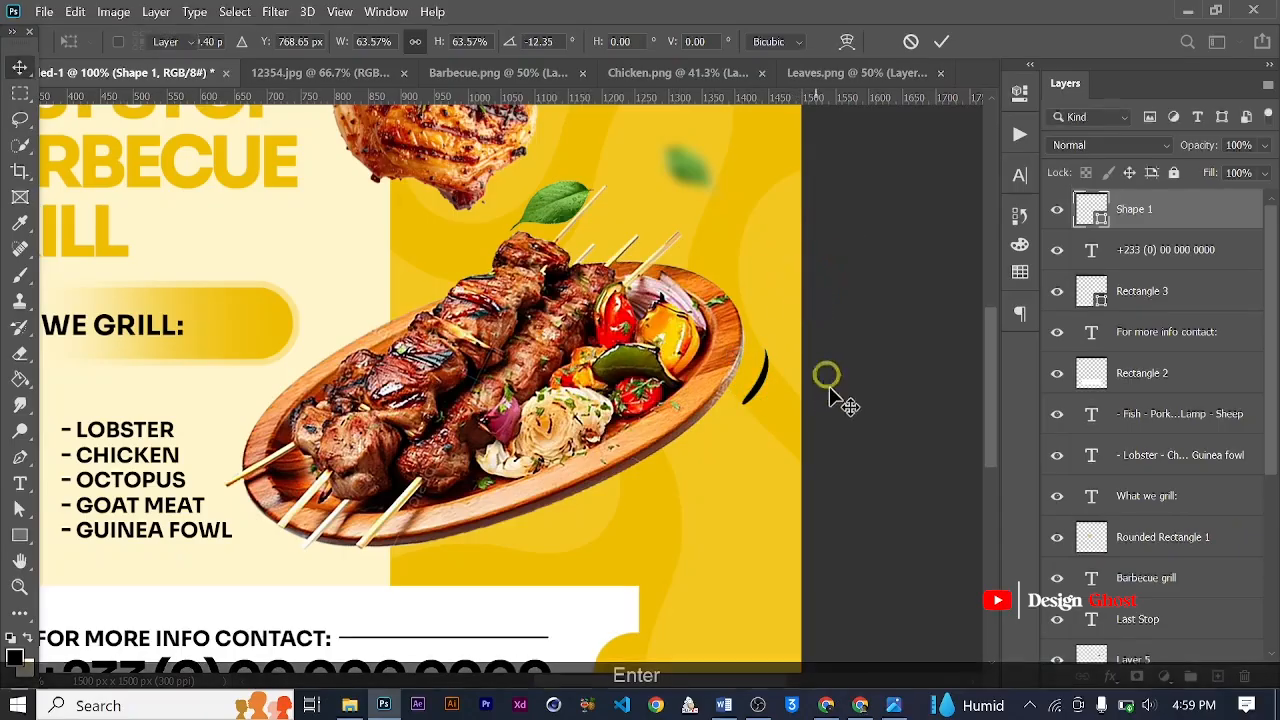
{"action": "scroll", "coordinate": [829, 377], "scroll_direction": "down", "scroll_amount": 5}
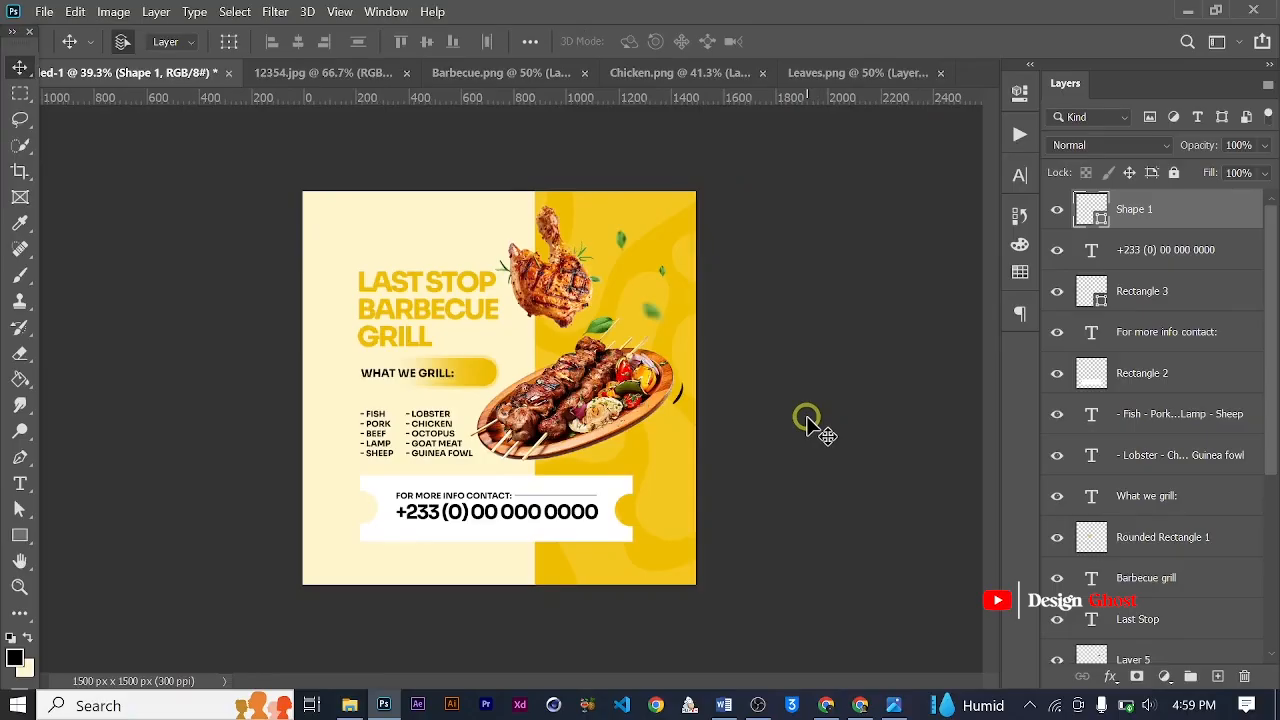
{"action": "scroll", "coordinate": [817, 418], "scroll_direction": "up", "scroll_amount": 1}
{"action": "key", "text": "Left"}
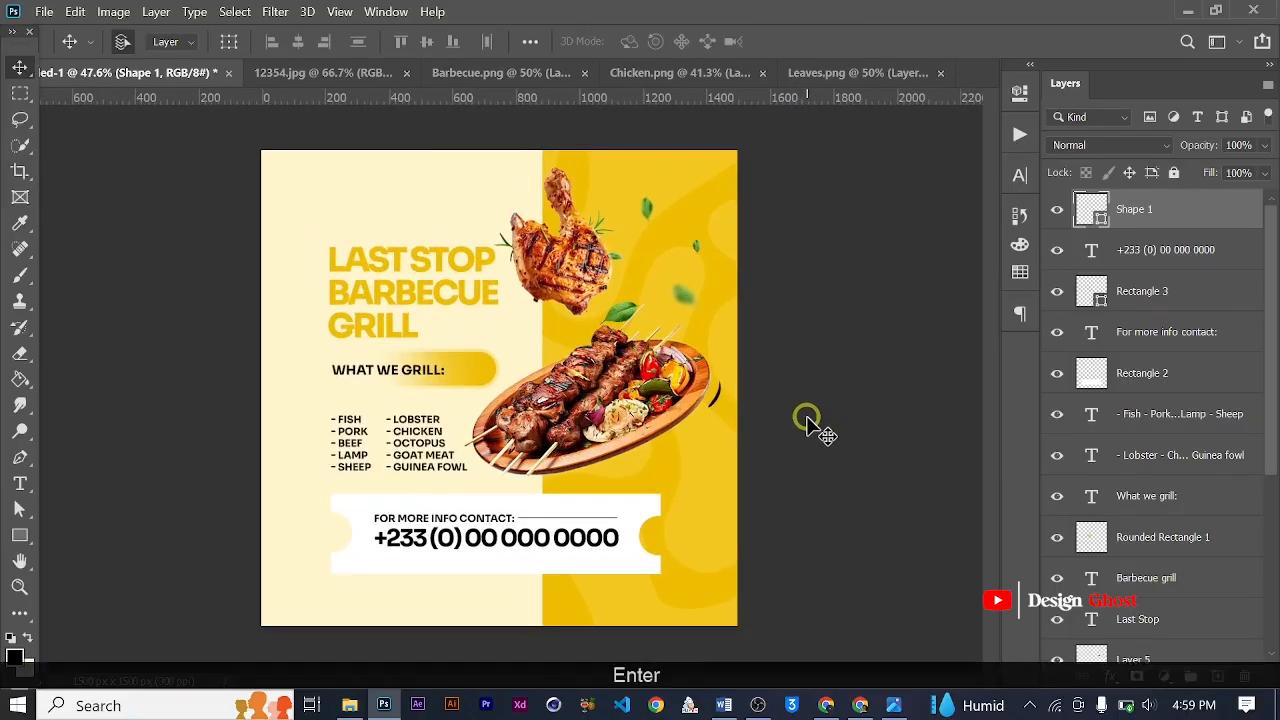
{"action": "key", "text": "ctrl+0"}
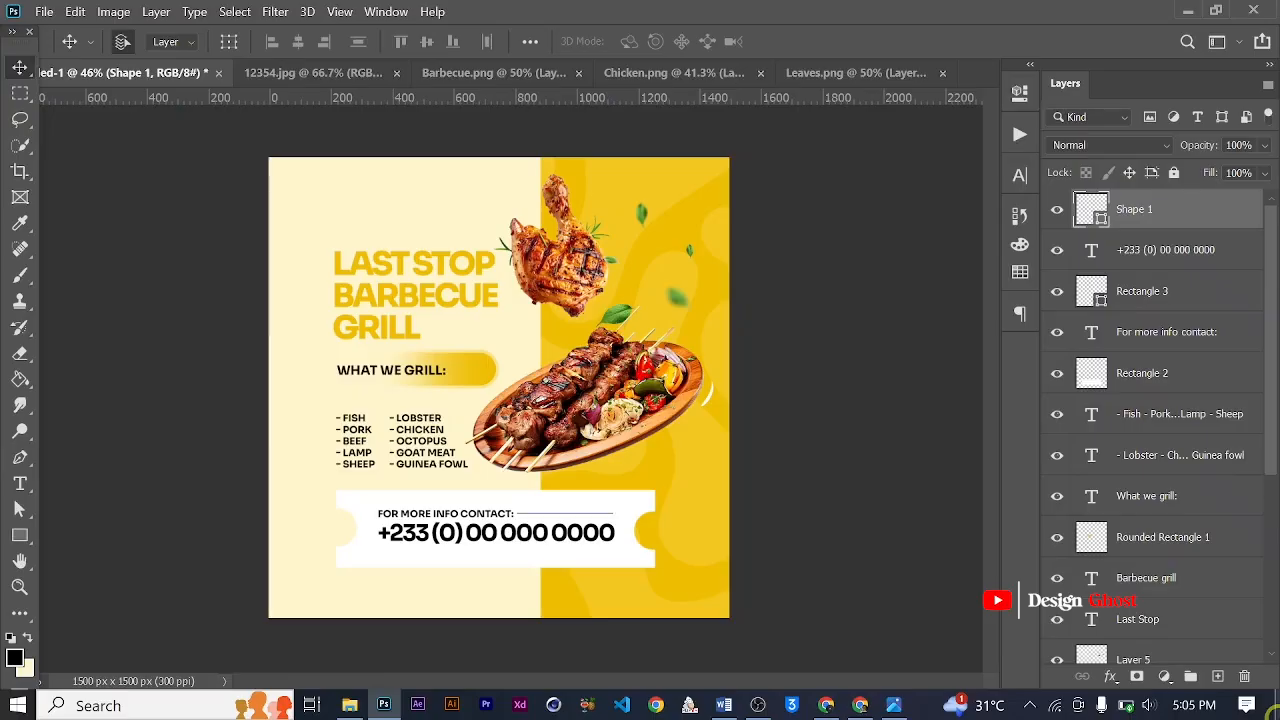
Preview the finished flyer in full-screen mode on a black background
{"action": "key", "text": "f"}
{"action": "key", "text": "f"}
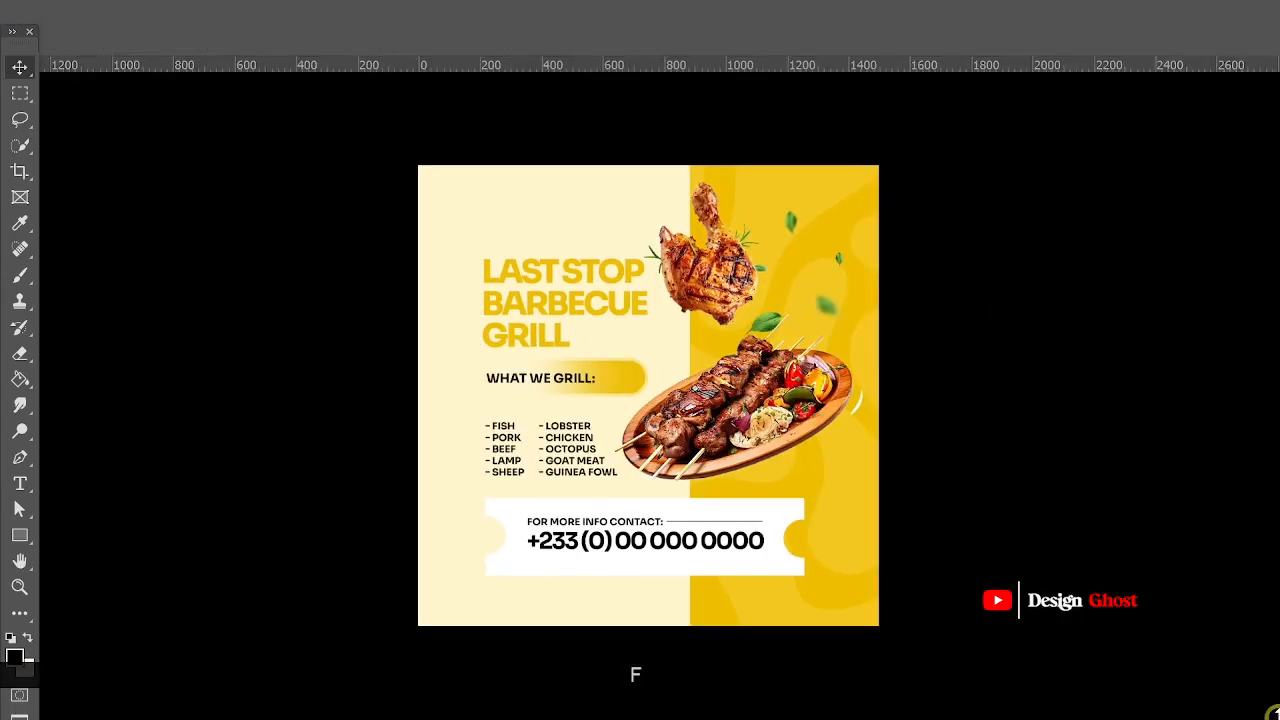
{"action": "mouse_move", "coordinate": [1273, 680]}
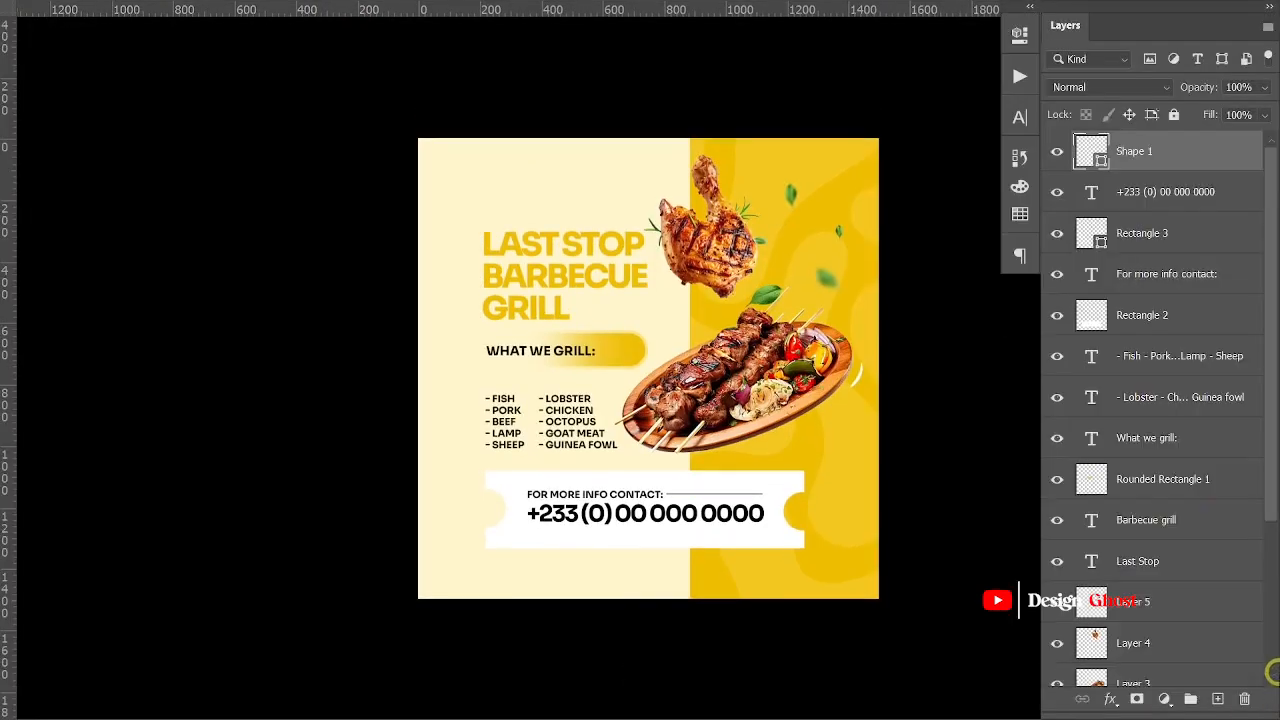
{"action": "key", "text": "f"}
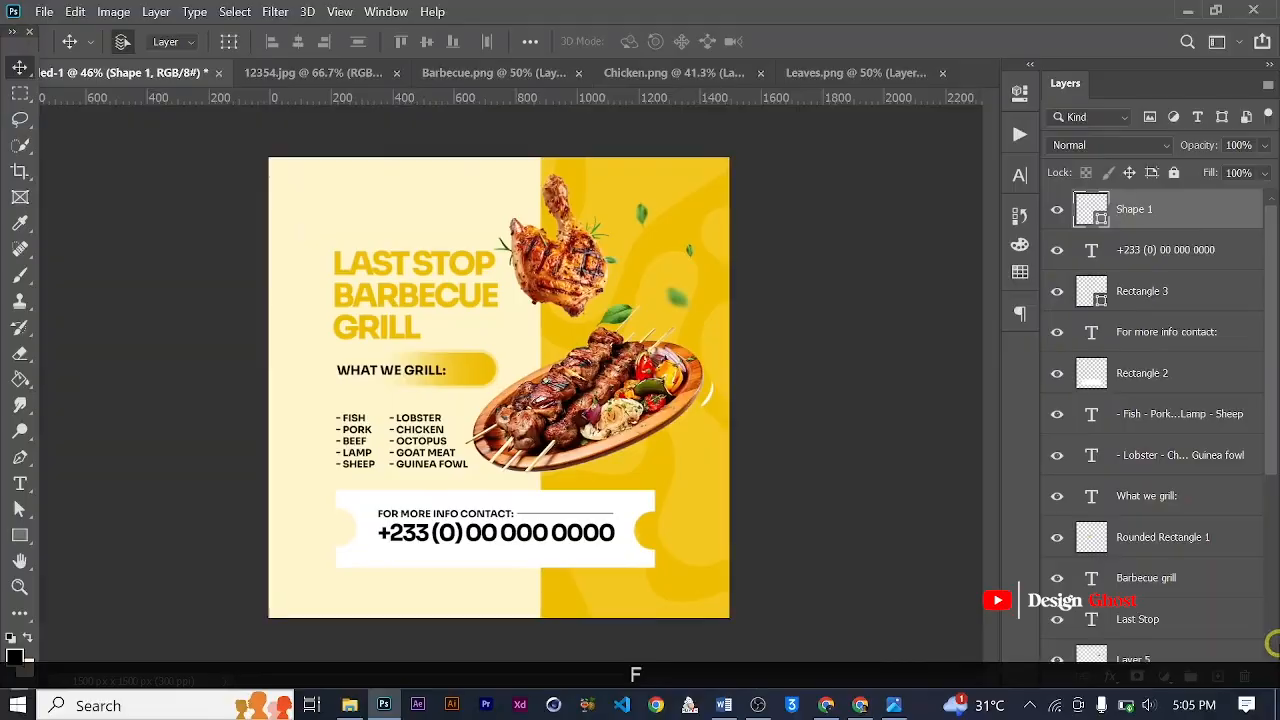
{"action": "key", "text": "f"}
{"action": "key", "text": "f"}
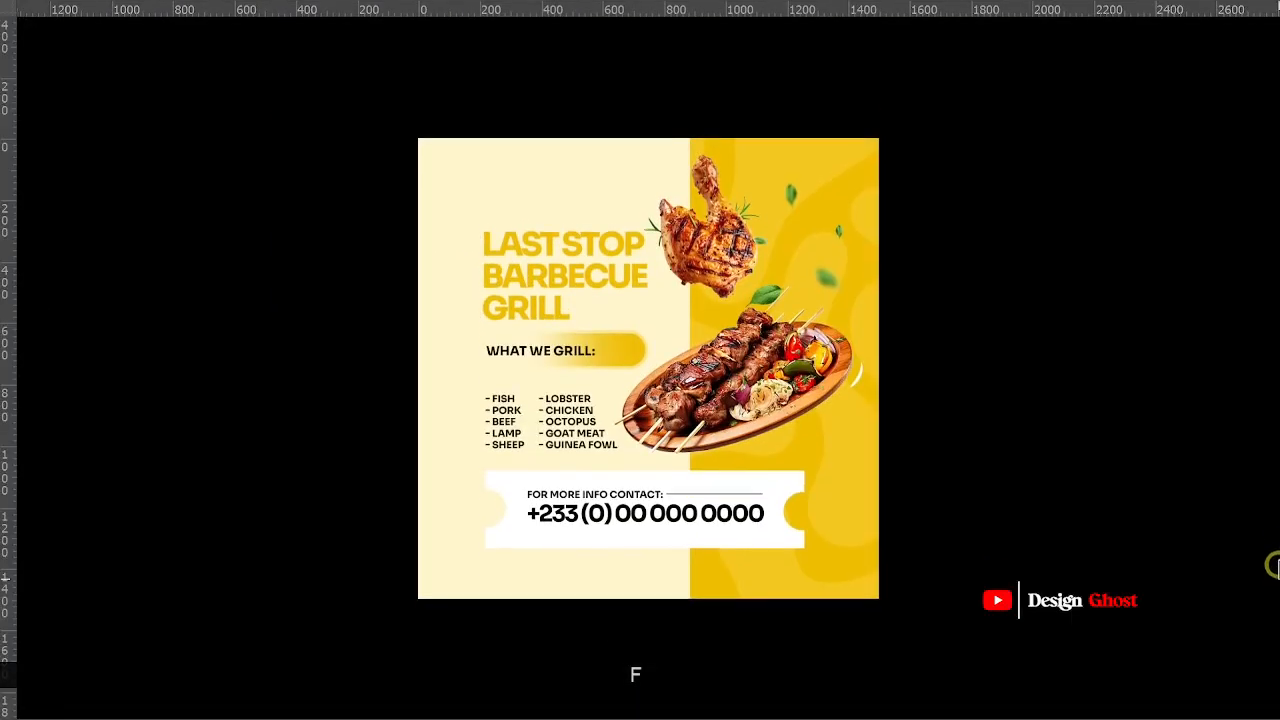